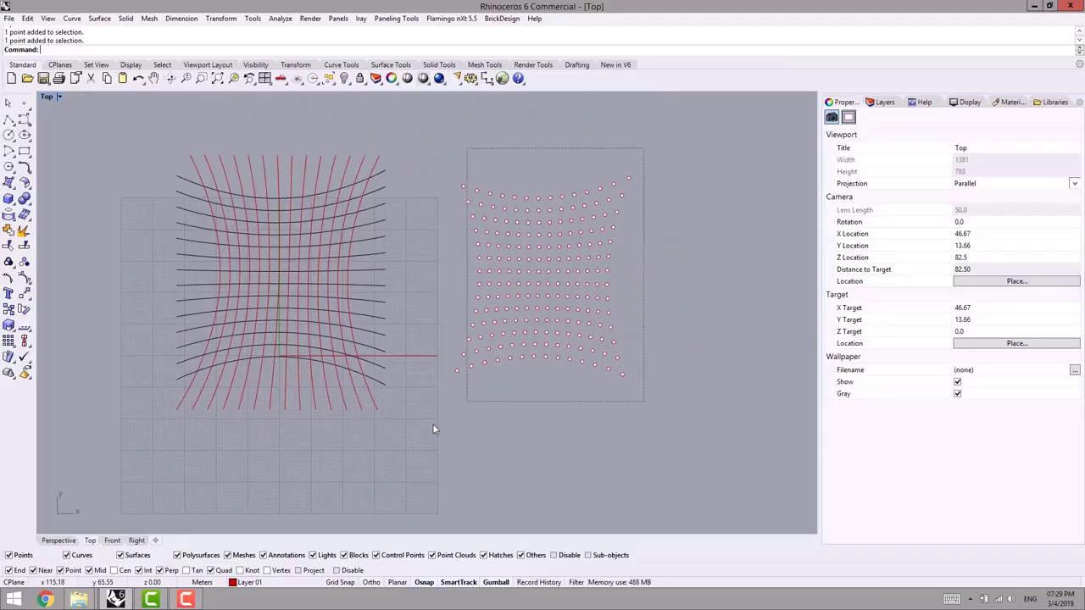
Delete all the selected curves and grid points
key(Delete)
click(411, 19)
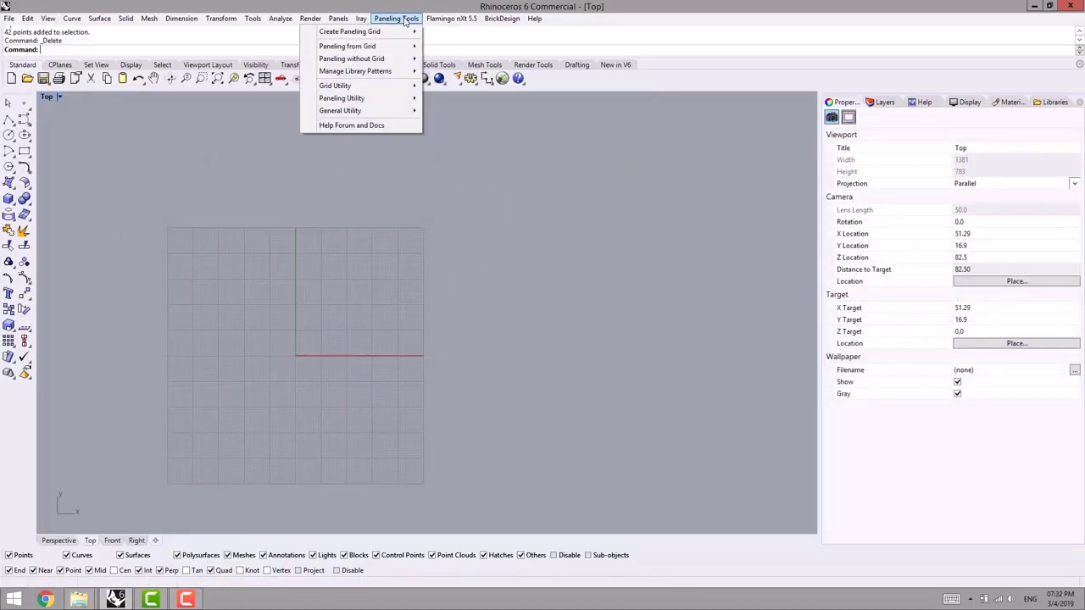
mouse_move(348, 32)
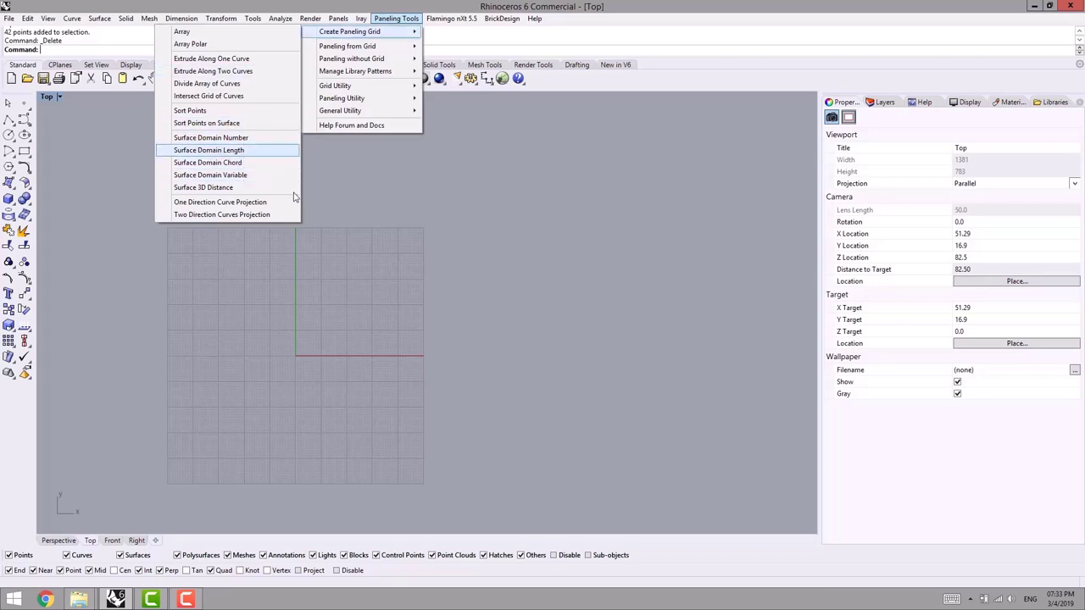
click(340, 258)
In the Perspective view, draw a deformable plane centred on the origin, about 51 by 61 m, with degree 3 and 10 points per direction
click(58, 541)
right_drag(263, 374, 365, 356)
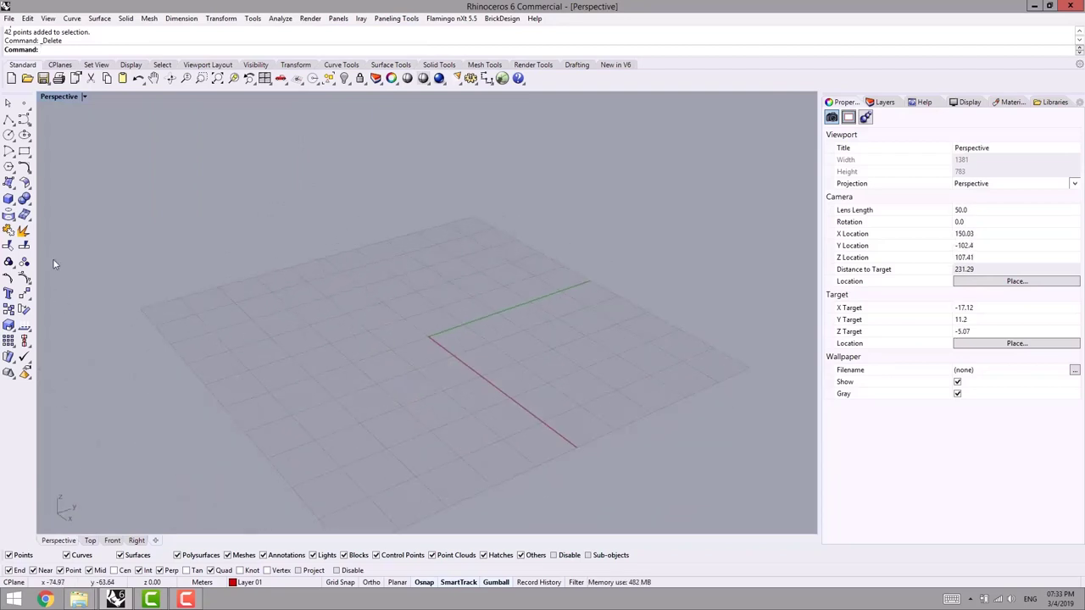
click(10, 183)
click(25, 188)
click(209, 50)
right_drag(381, 254, 319, 263)
text(c)
key(Return)
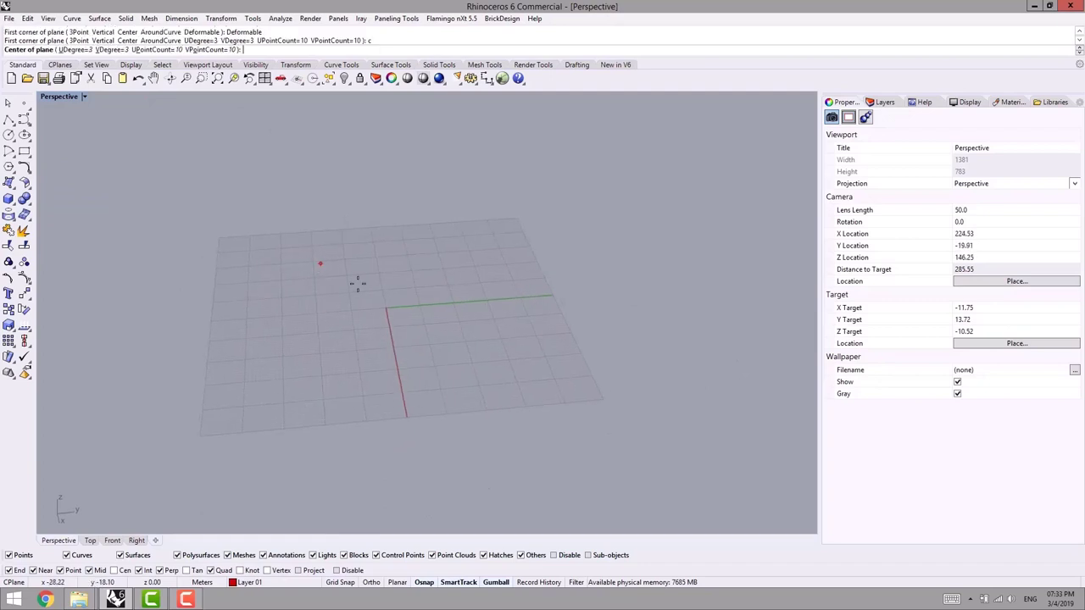
text(0)
key(Return)
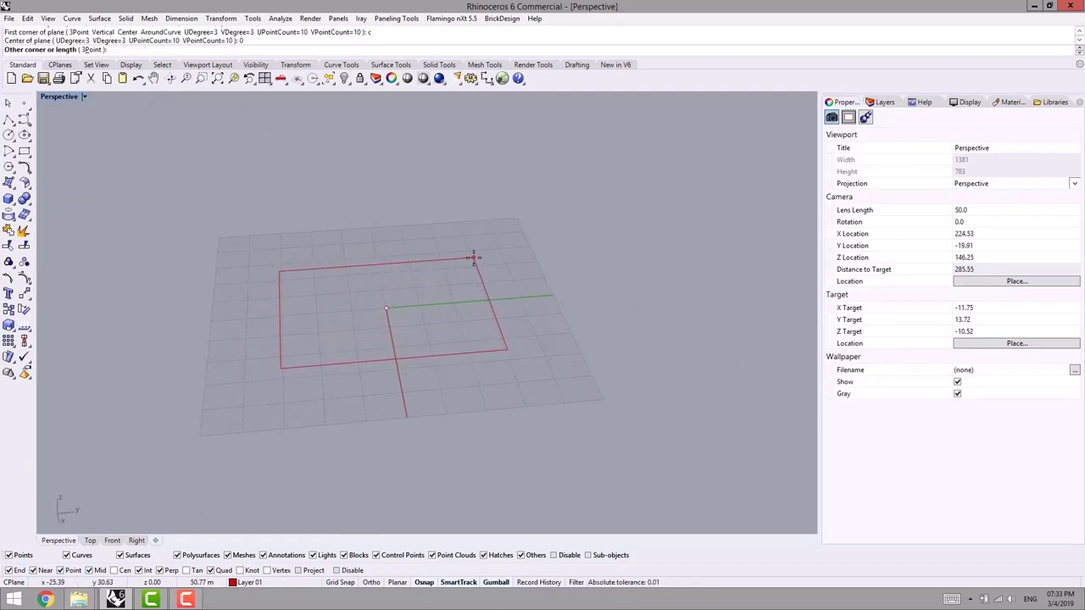
click(472, 255)
Switch the Perspective viewport to shaded display
right_drag(465, 337, 409, 337)
scroll(409, 336, up, 2)
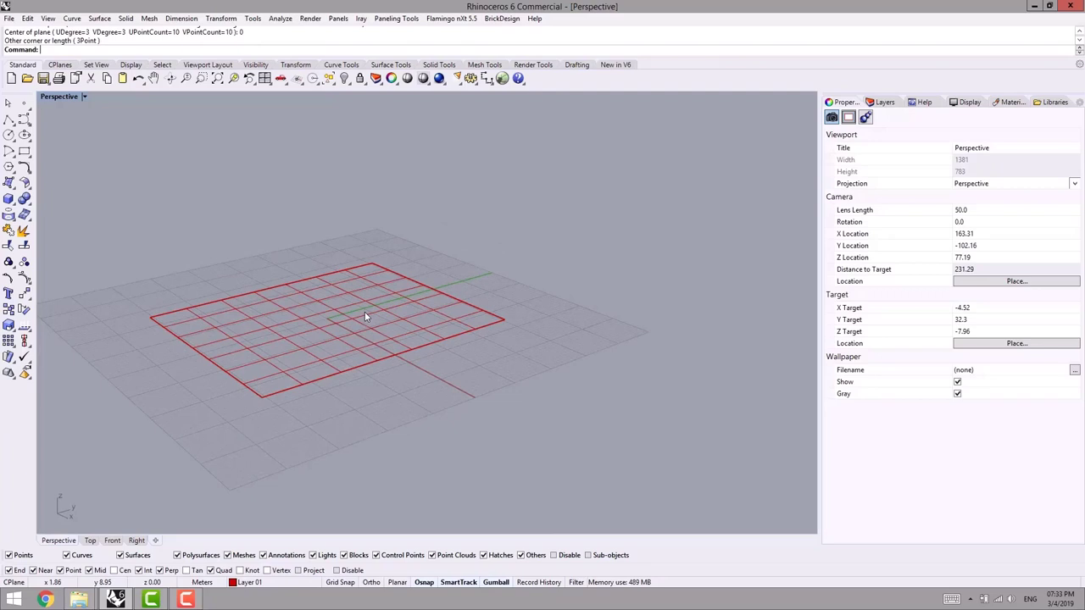
key(ctrl+alt+s)
mouse_move(365, 317)
right_down()
mouse_move(340, 361)
mouse_move(412, 399)
mouse_move(395, 373)
right_up()
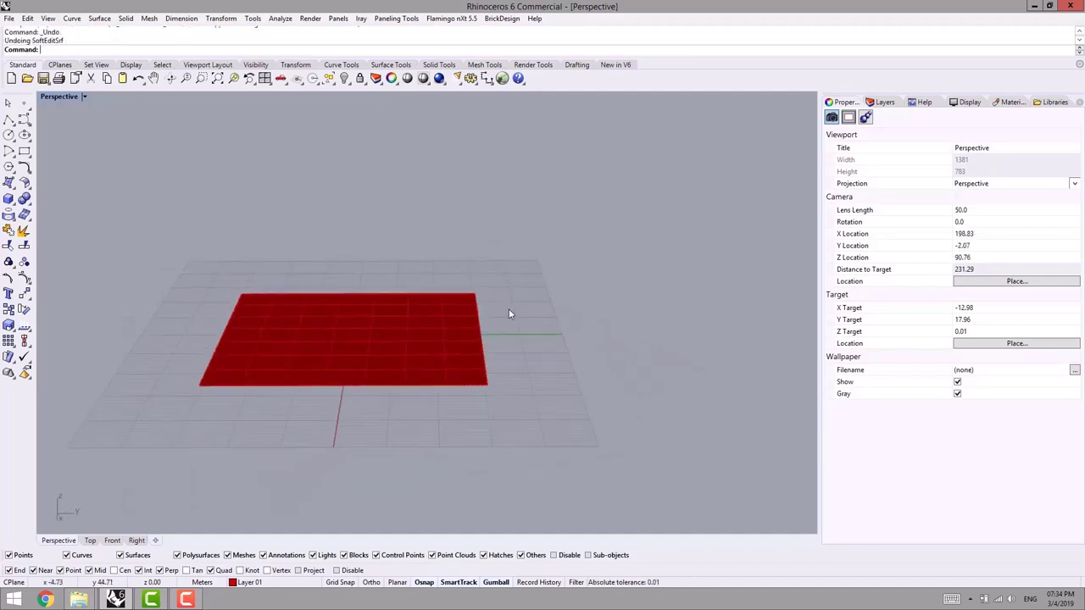
Start SoftEditSrf on the plane with both the U distance and the V distance set to 30
key(Up)
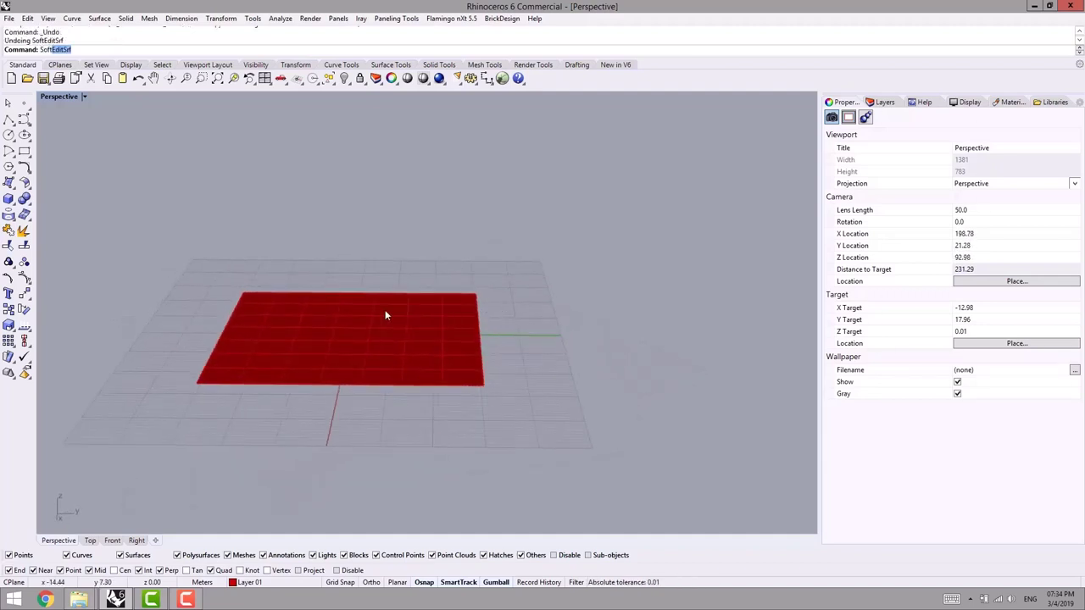
key(Return)
right_drag(447, 355, 382, 275)
click(86, 50)
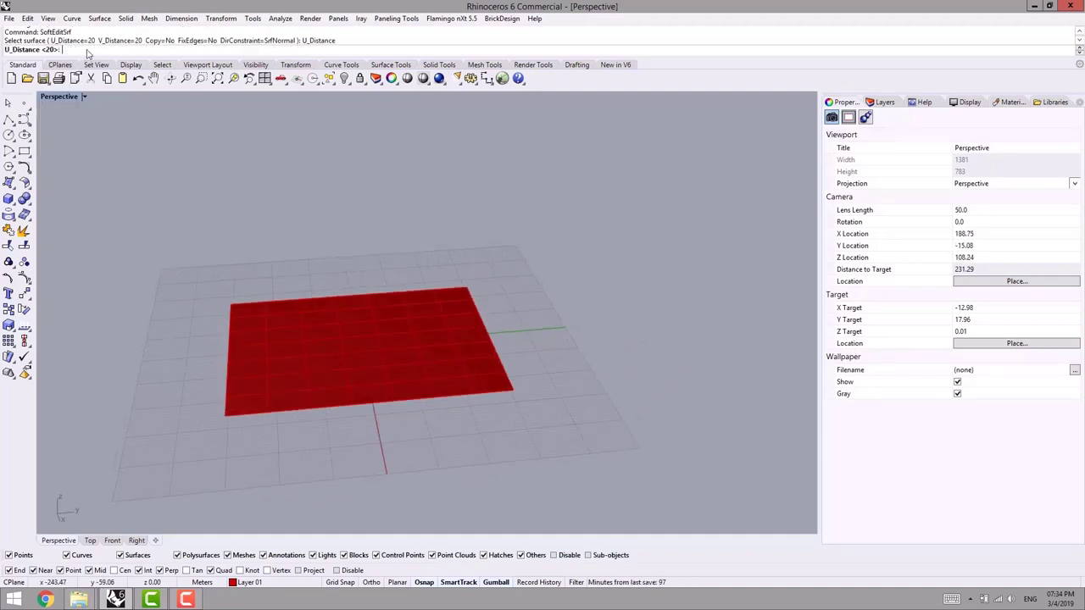
text(30)
key(Return)
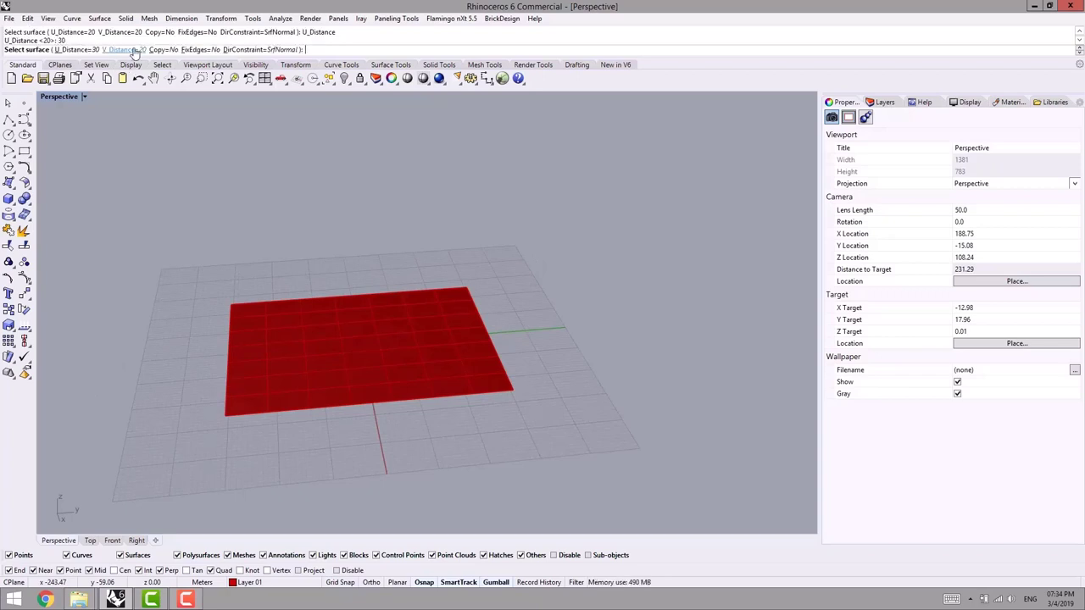
click(121, 49)
text(30)
key(Return)
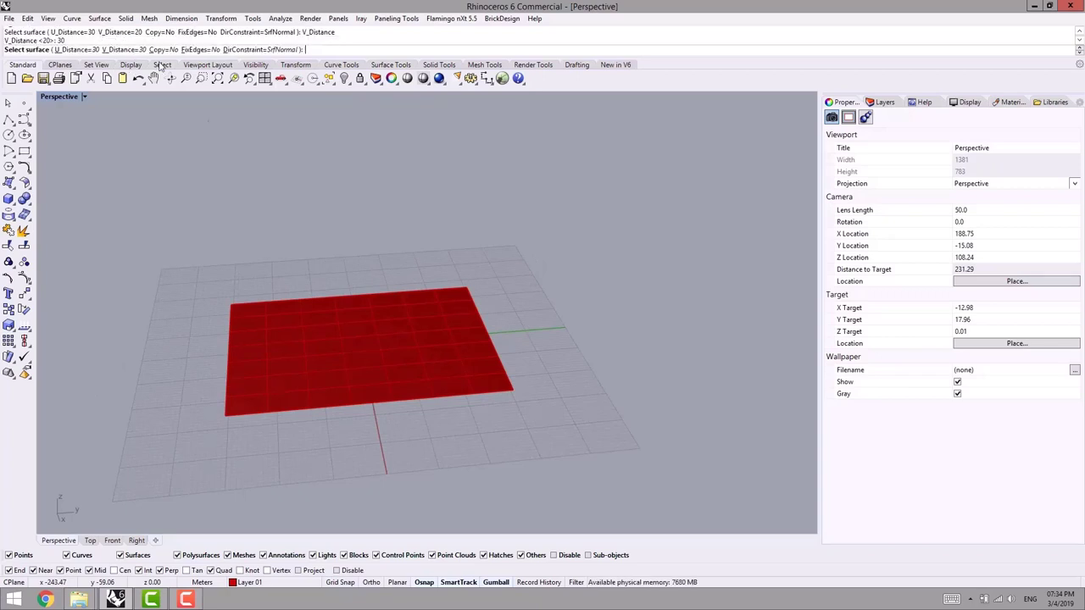
Pull a base point near the plane's centre upward by about 10 m along the surface normal to form a hill
click(365, 323)
click(343, 352)
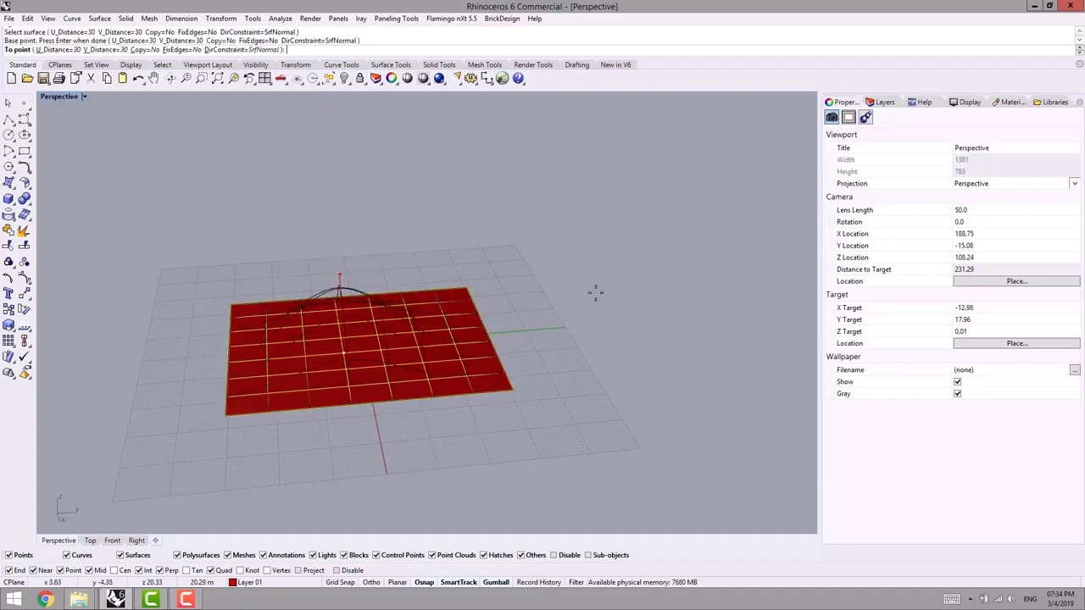
click(644, 363)
right_drag(606, 376, 412, 368)
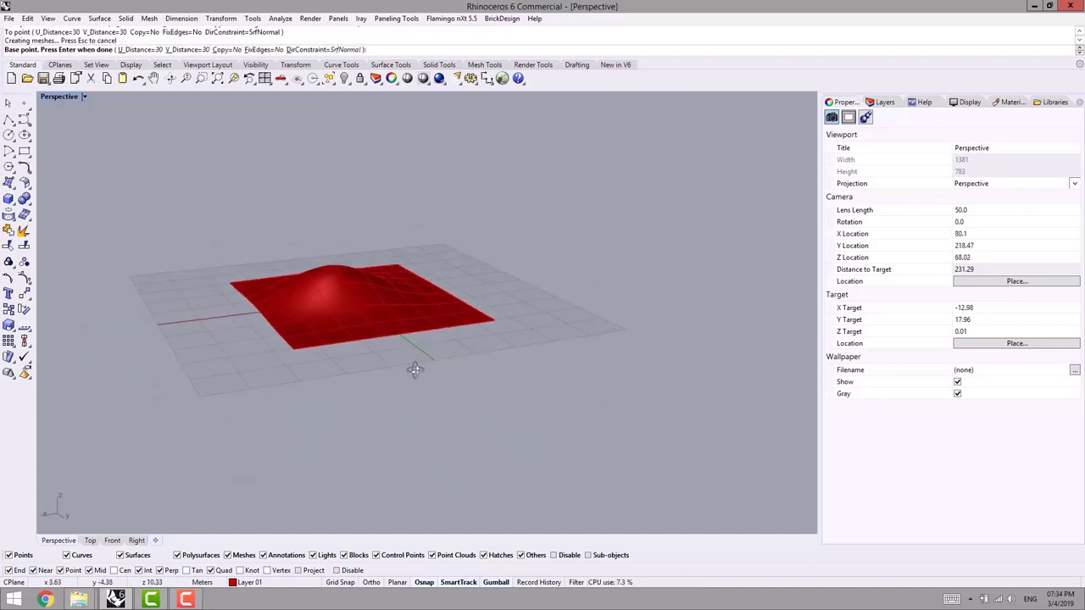
Pull a second base point beside the hill downward to form a dip, and finish the soft edit
click(420, 309)
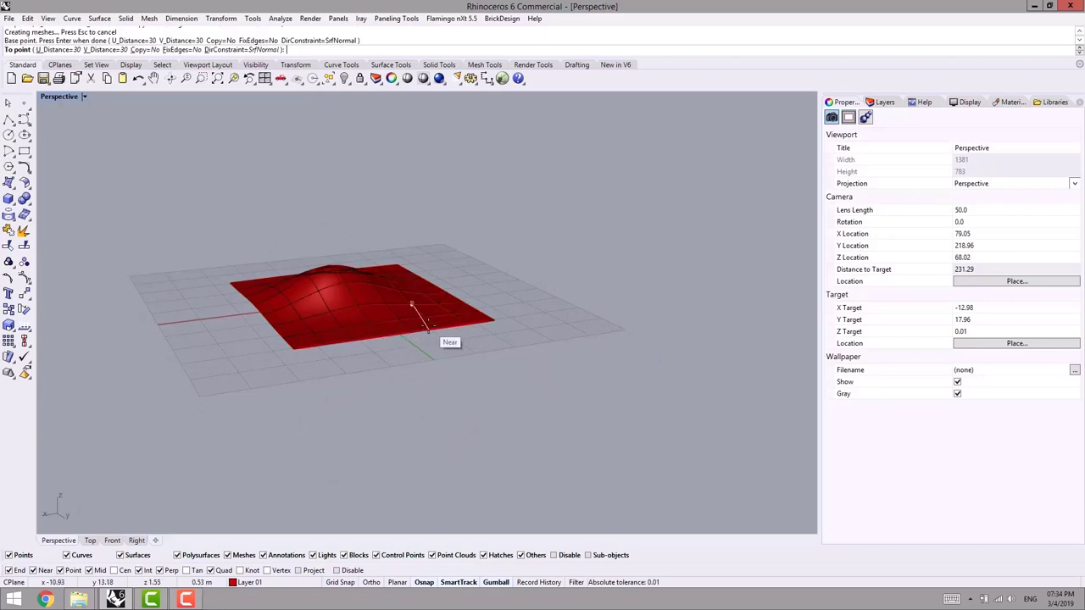
click(427, 339)
right_drag(366, 412, 348, 383)
key(Return)
Assign the wavy surface to the Default layer and deselect it
click(348, 382)
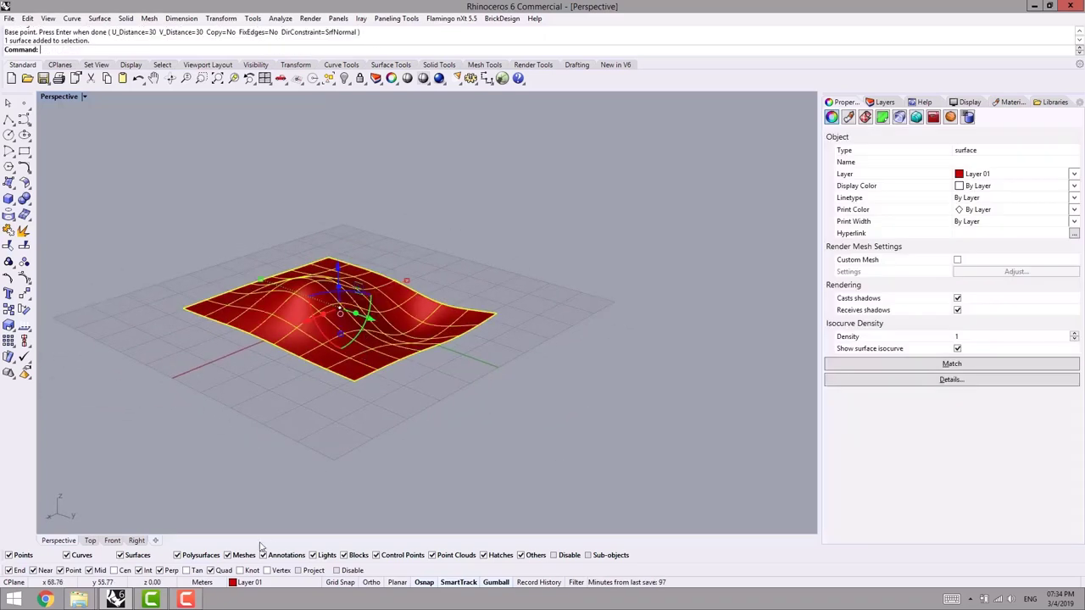
click(248, 582)
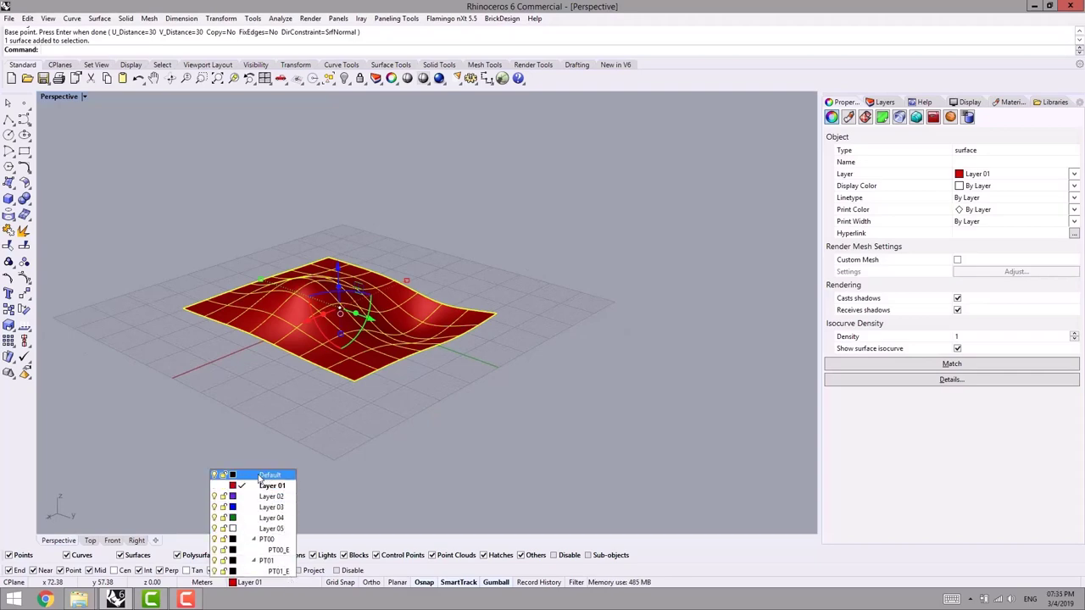
click(265, 475)
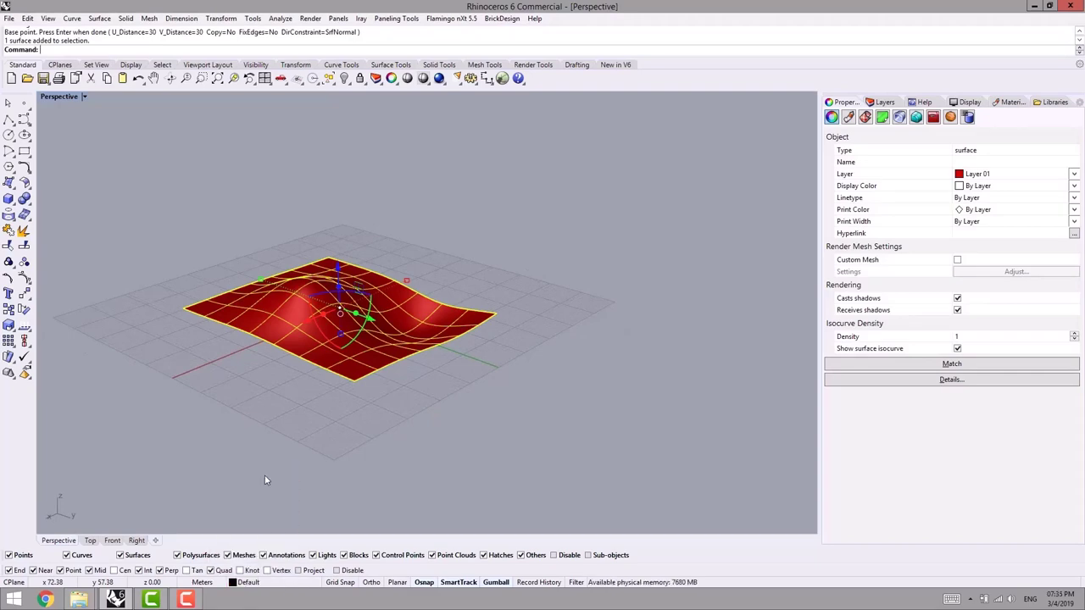
click(491, 416)
Start creating a paneling grid by Surface Domain Number on the wavy surface
right_drag(492, 416, 461, 423)
scroll(426, 374, up, 6)
right_drag(387, 360, 494, 393)
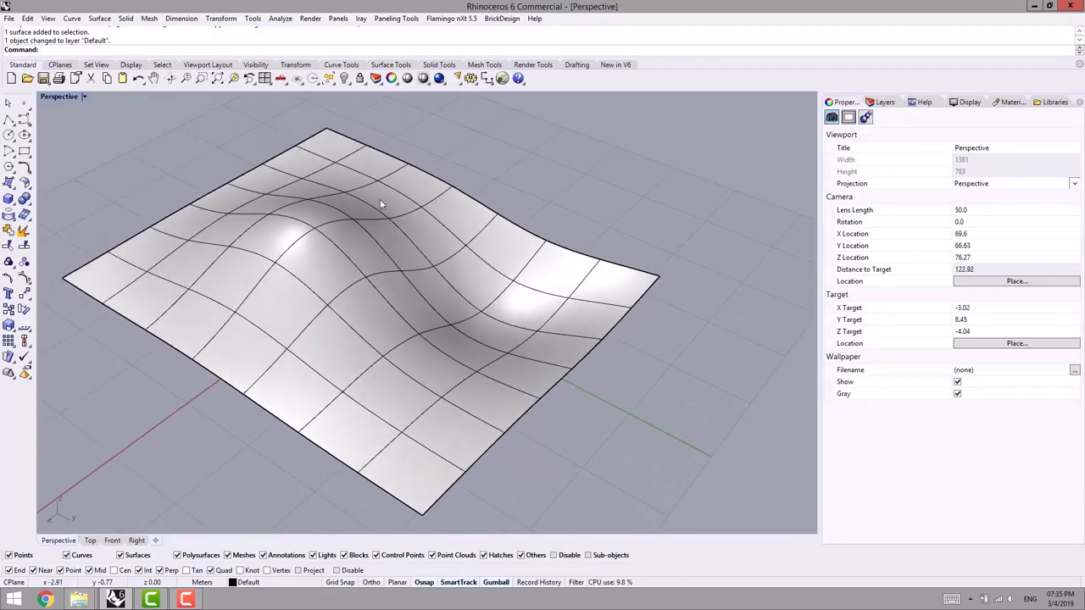
click(396, 17)
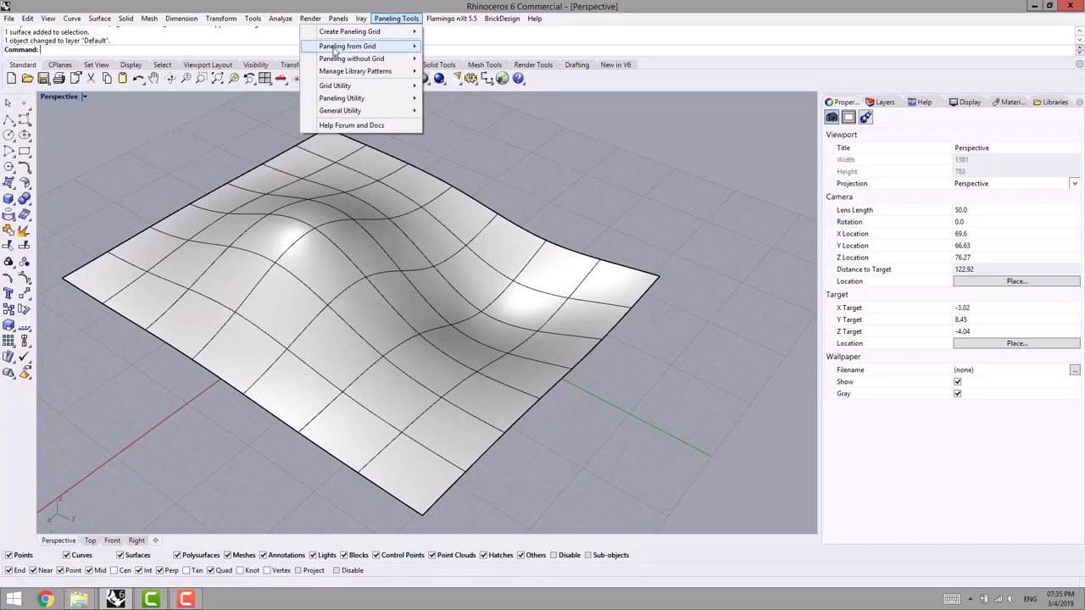
mouse_move(334, 49)
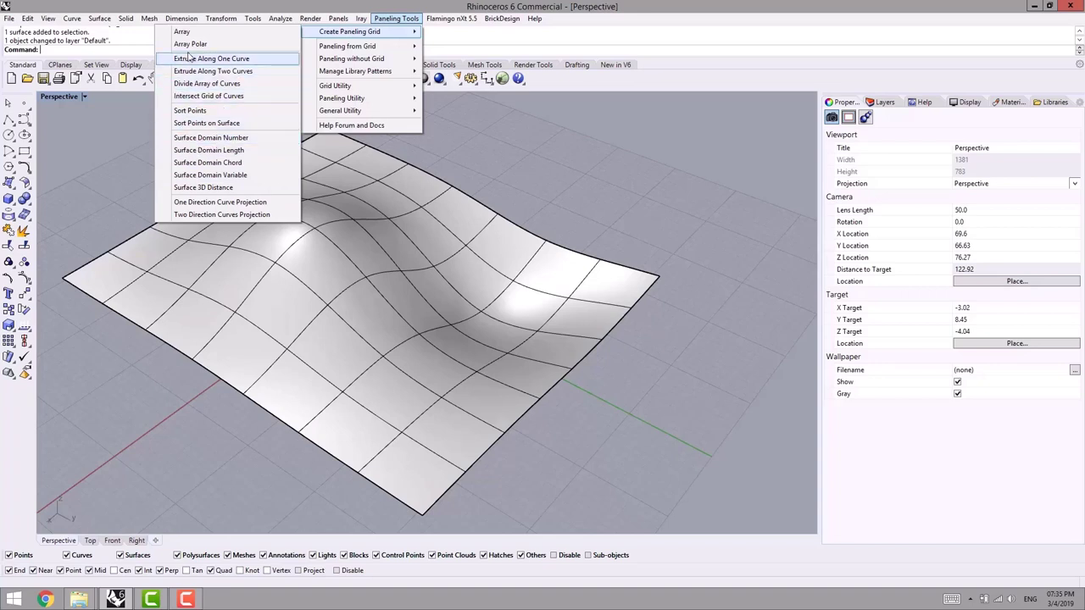
click(195, 143)
right_drag(240, 252, 433, 261)
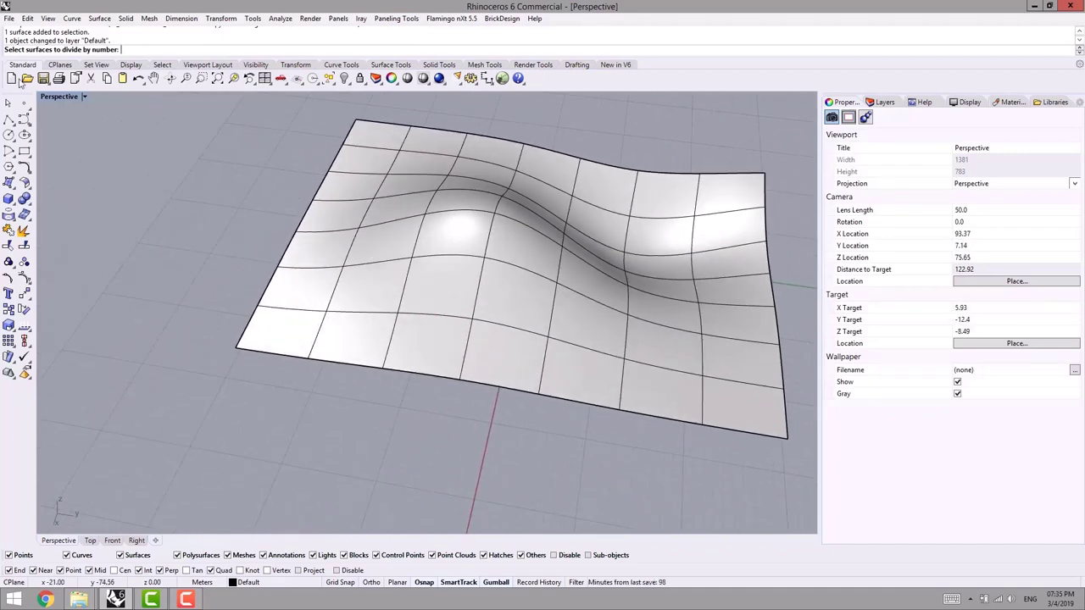
click(331, 289)
key(Return)
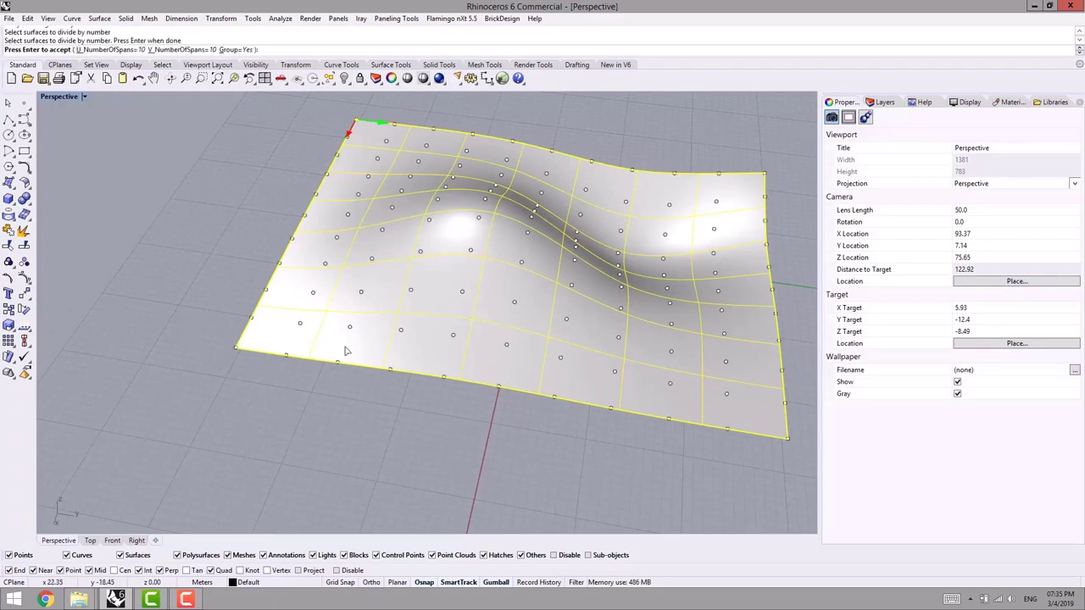
Set the U and V number of spans to 20 each and create the grid points
right_drag(399, 352, 297, 372)
right_drag(449, 378, 355, 370)
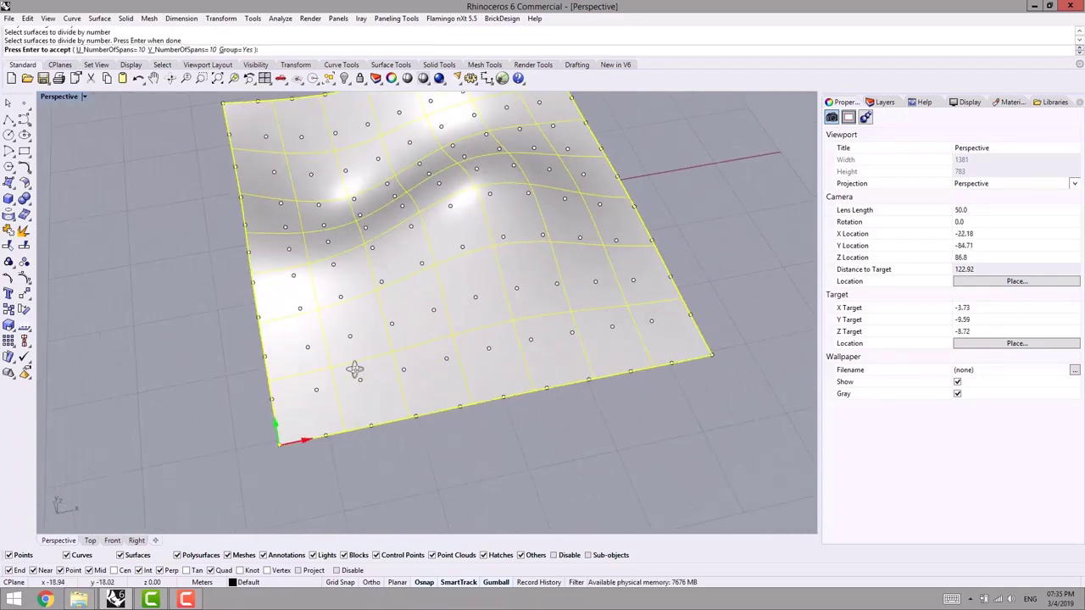
right_drag(326, 442, 331, 432)
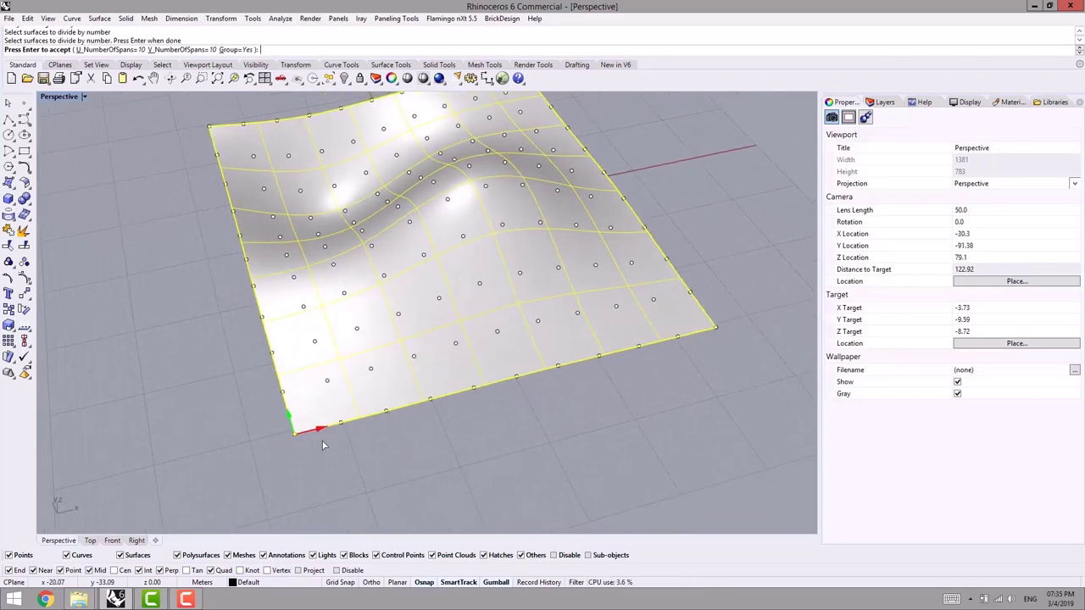
right_drag(289, 371, 430, 379)
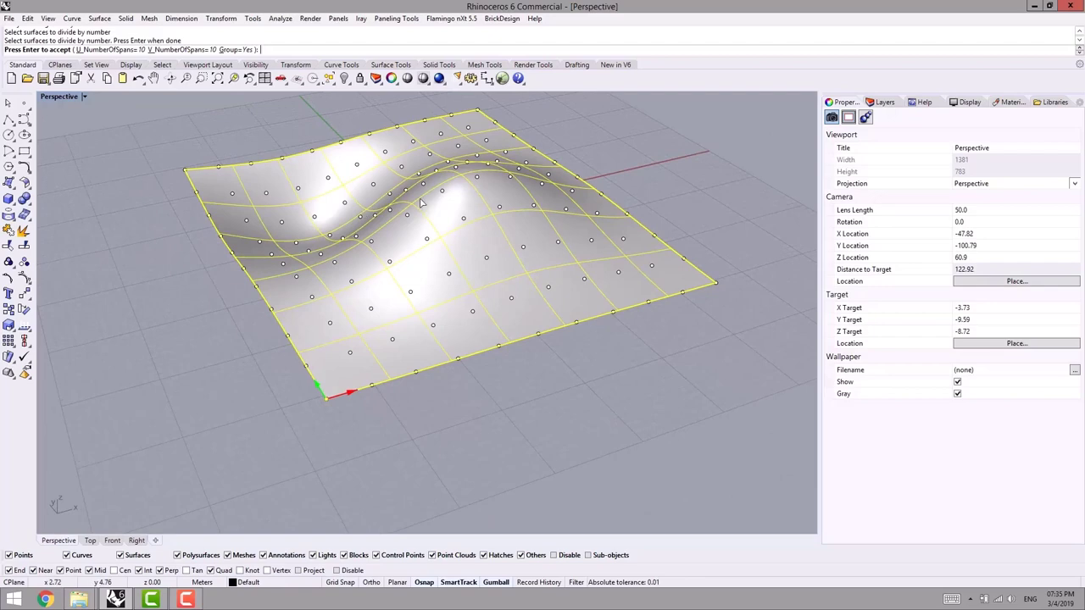
click(119, 50)
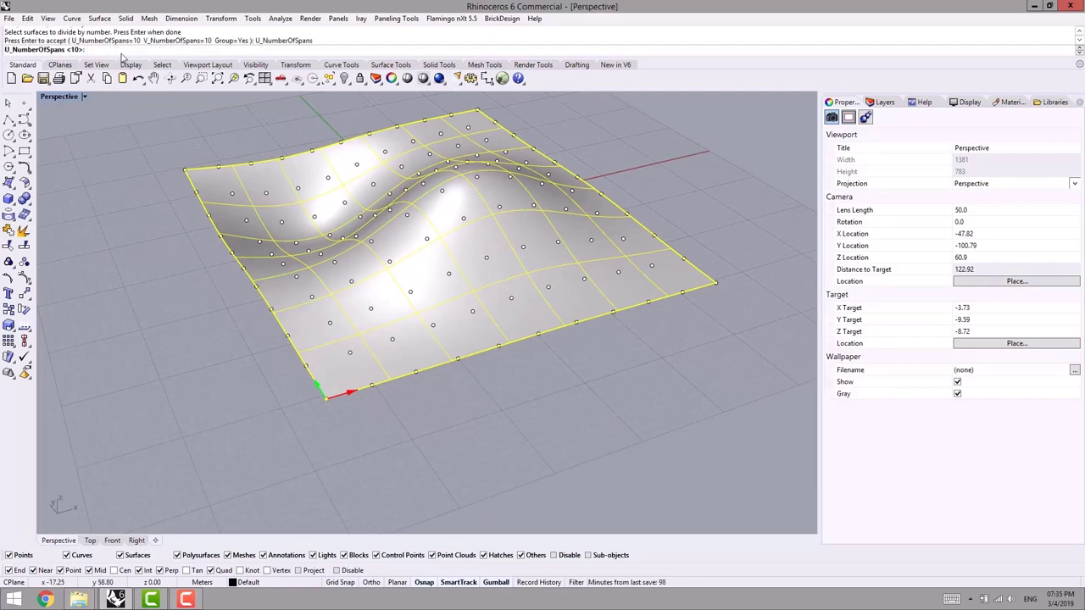
key(Return)
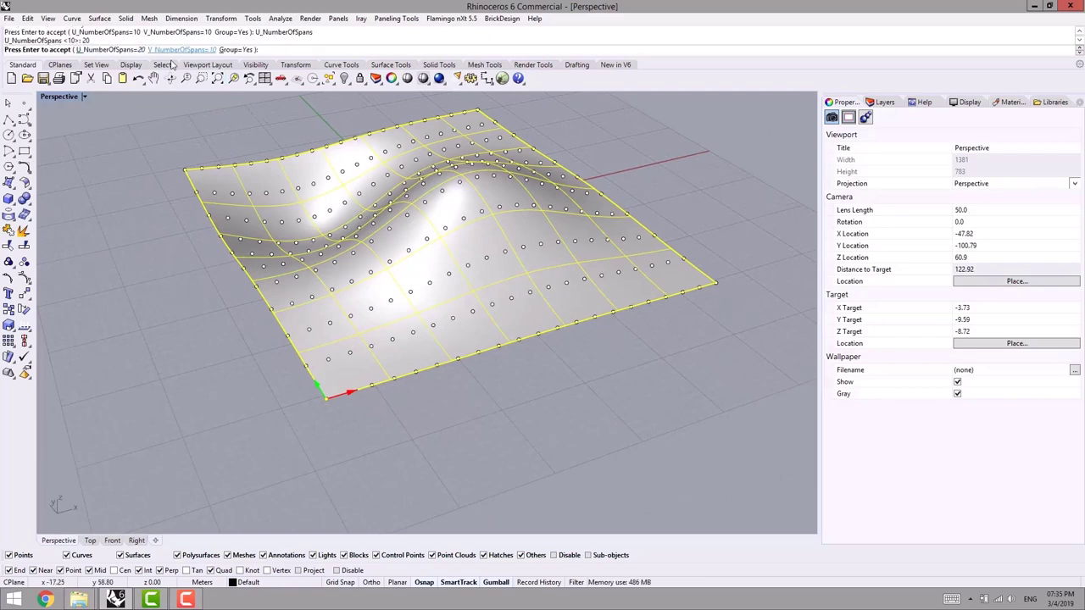
click(175, 51)
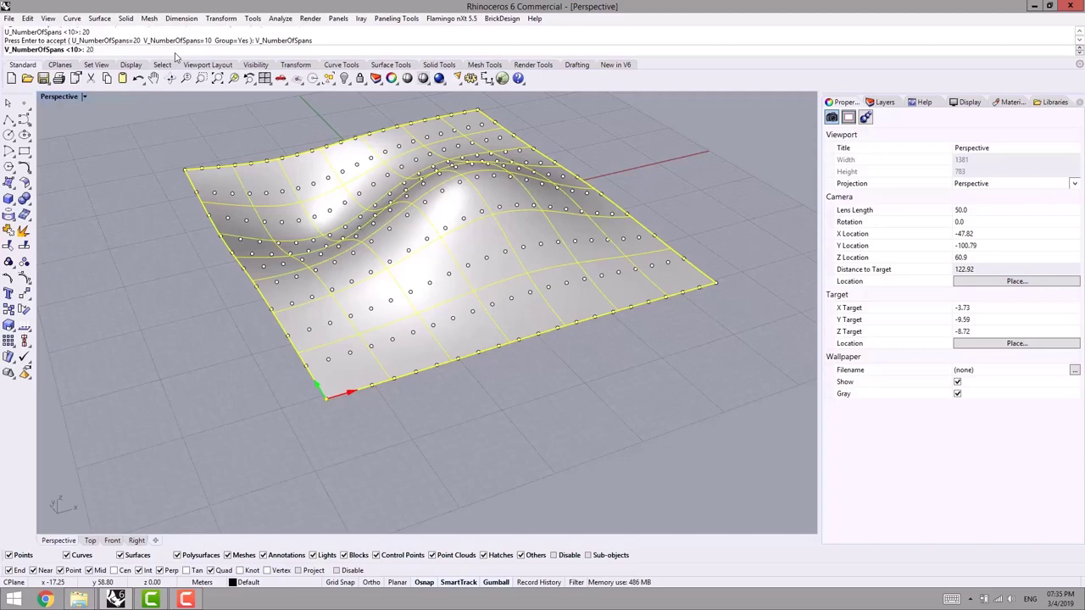
key(Return)
mouse_move(444, 268)
right_down()
mouse_move(381, 249)
mouse_move(454, 271)
right_up()
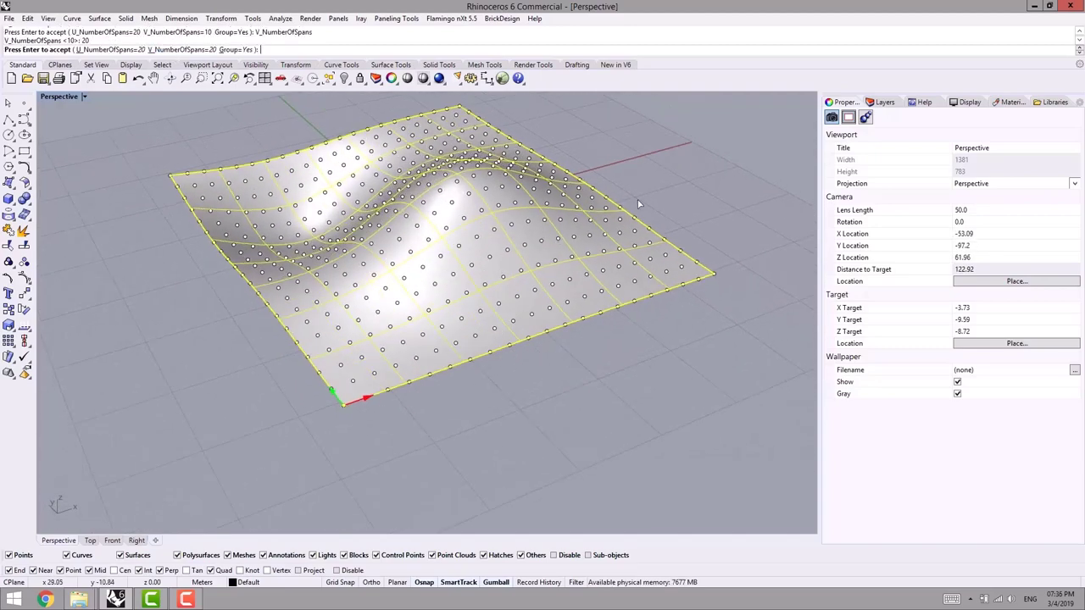
key(Return)
Duplicate the wavy surface without its grid points, placing the copy about 65 m away along the X axis
scroll(657, 228, down, 6)
shift+right_drag(646, 263, 464, 271)
key(Escape)
scroll(373, 242, up, 4)
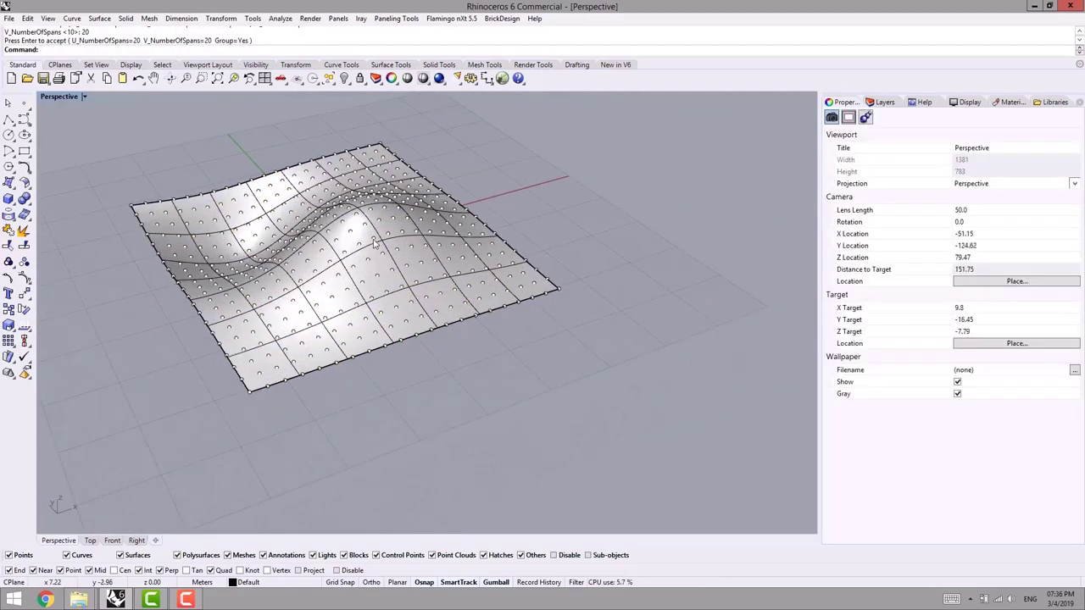
click(383, 246)
scroll(339, 330, down, 3)
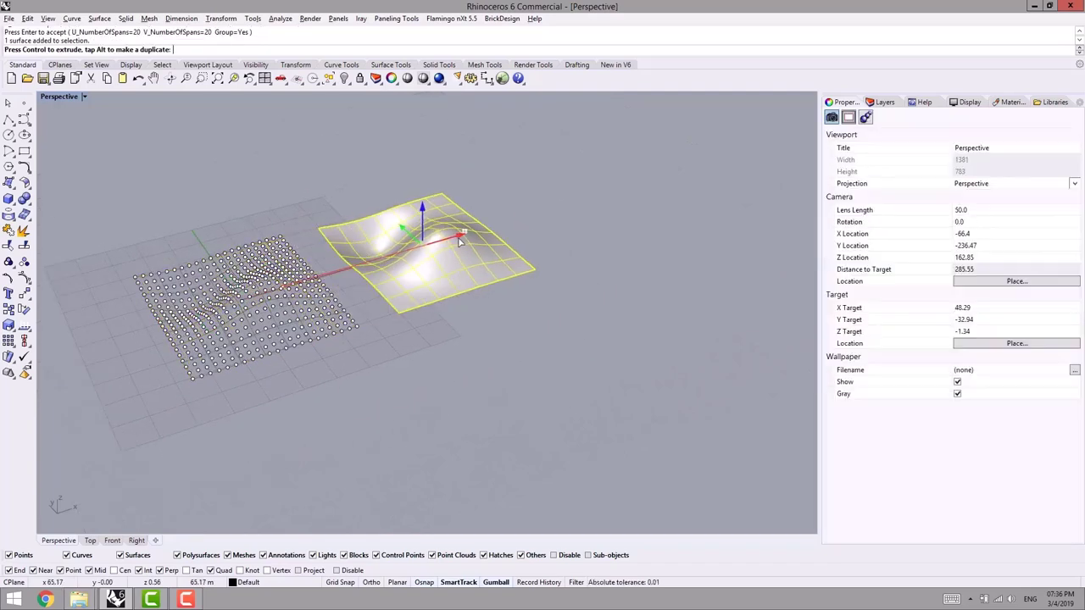
right_drag(417, 235, 423, 337)
scroll(423, 337, up, 5)
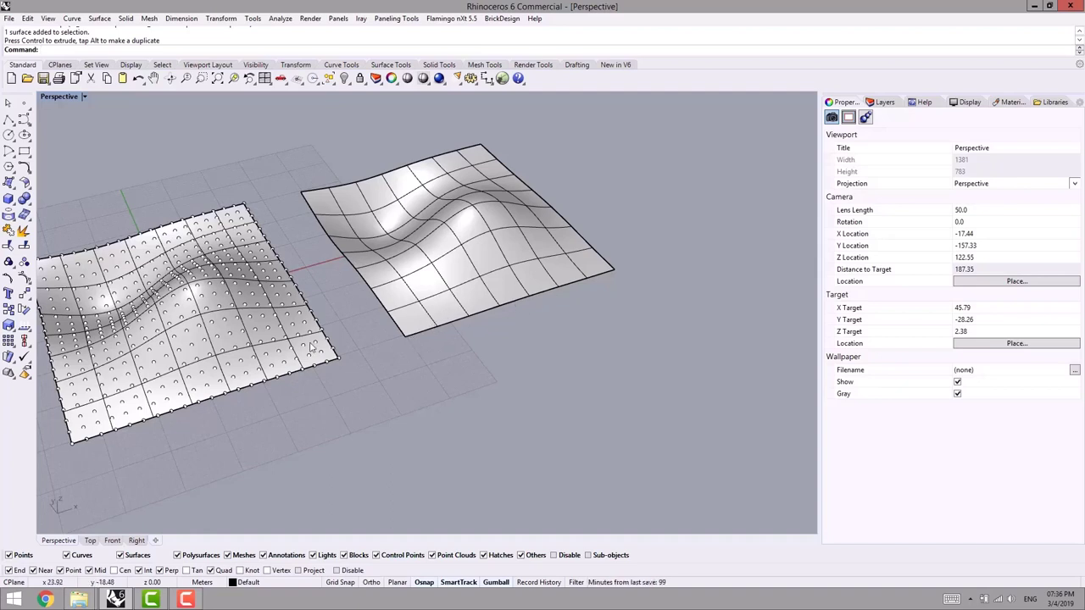
right_drag(381, 217, 373, 255)
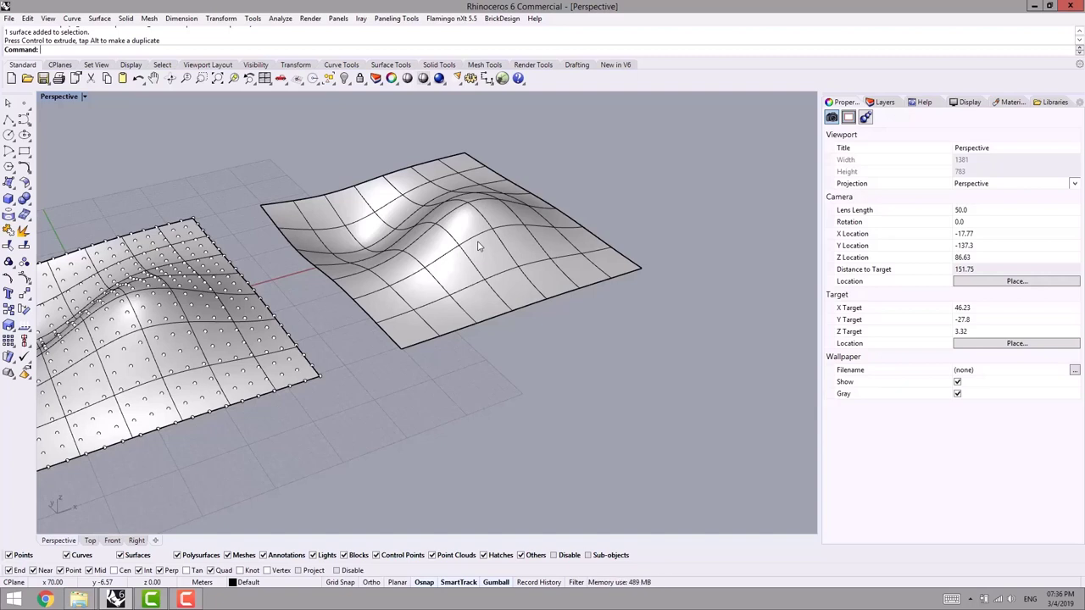
shift+right_drag(480, 253, 439, 282)
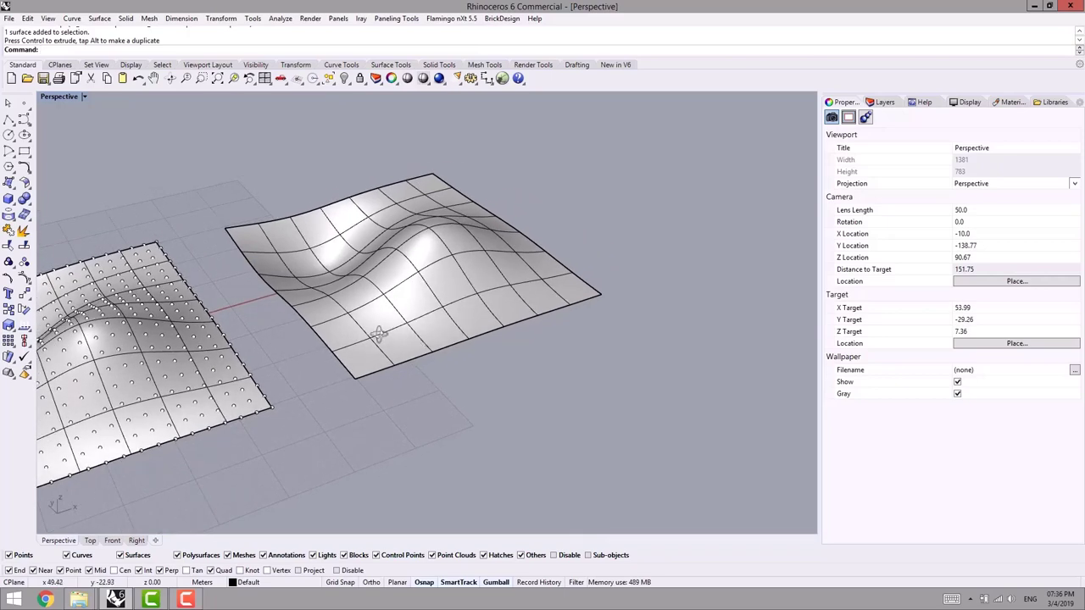
right_drag(379, 334, 344, 329)
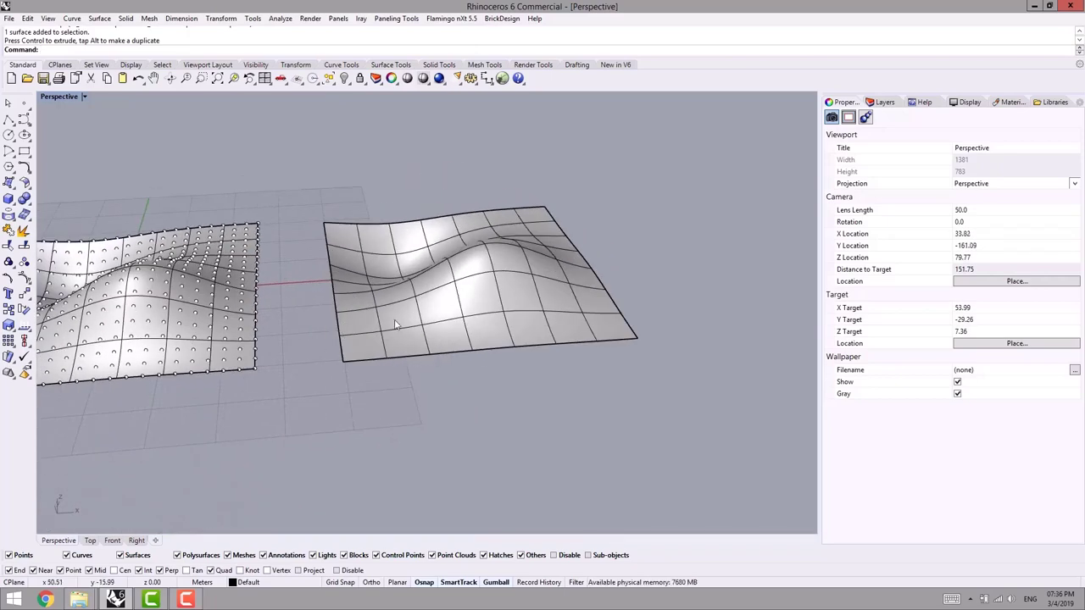
Open the surface display settings of the Shaded display mode in the program options
scroll(429, 367, up, 2)
mouse_move(429, 367)
right_down()
mouse_move(484, 359)
mouse_move(421, 367)
right_up()
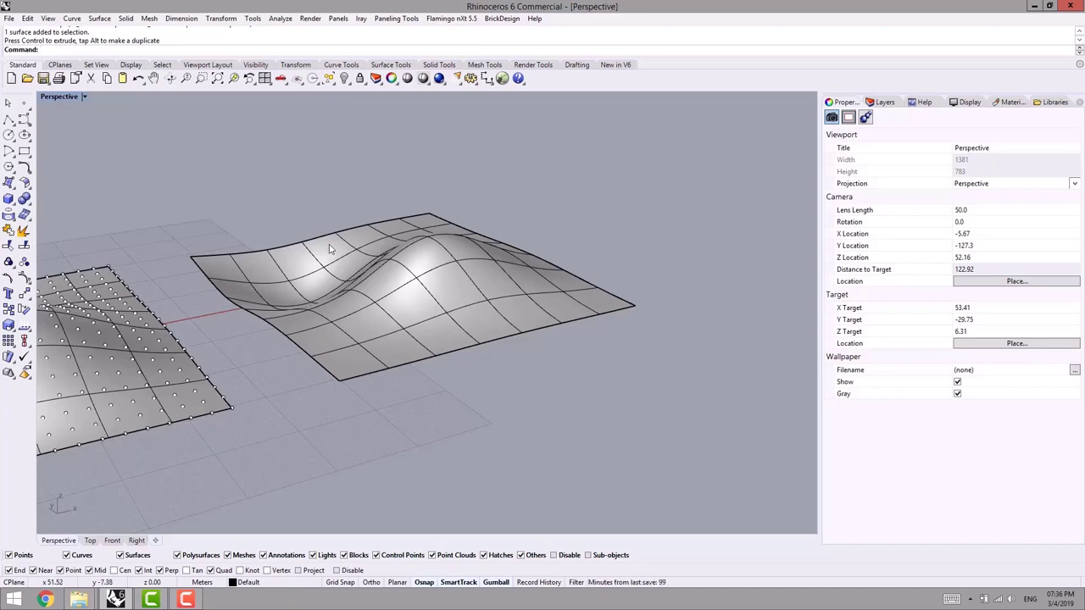
click(470, 78)
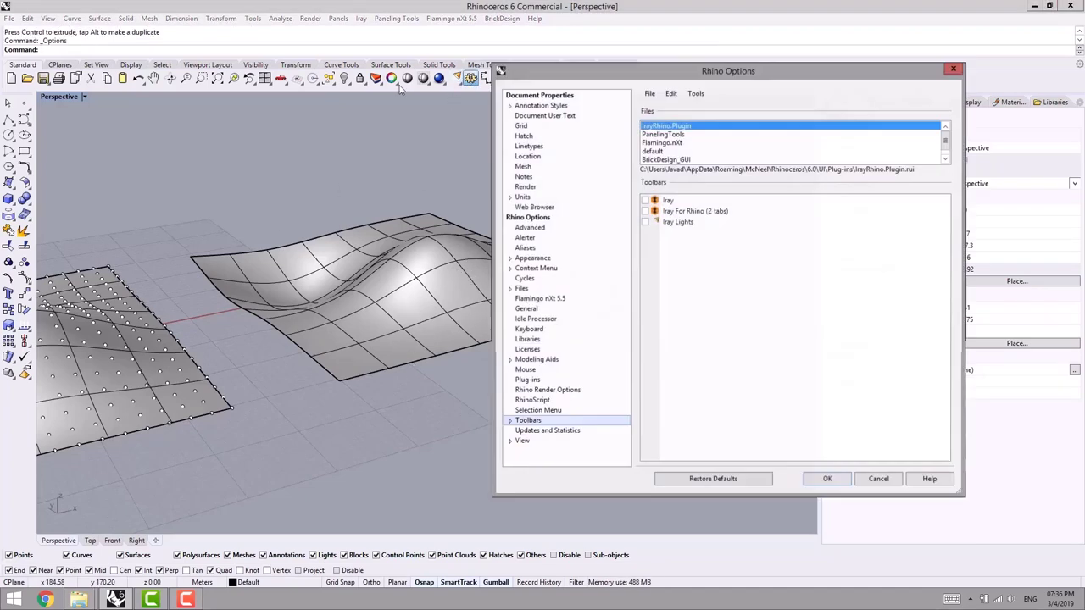
drag(560, 76, 619, 76)
click(569, 442)
click(584, 442)
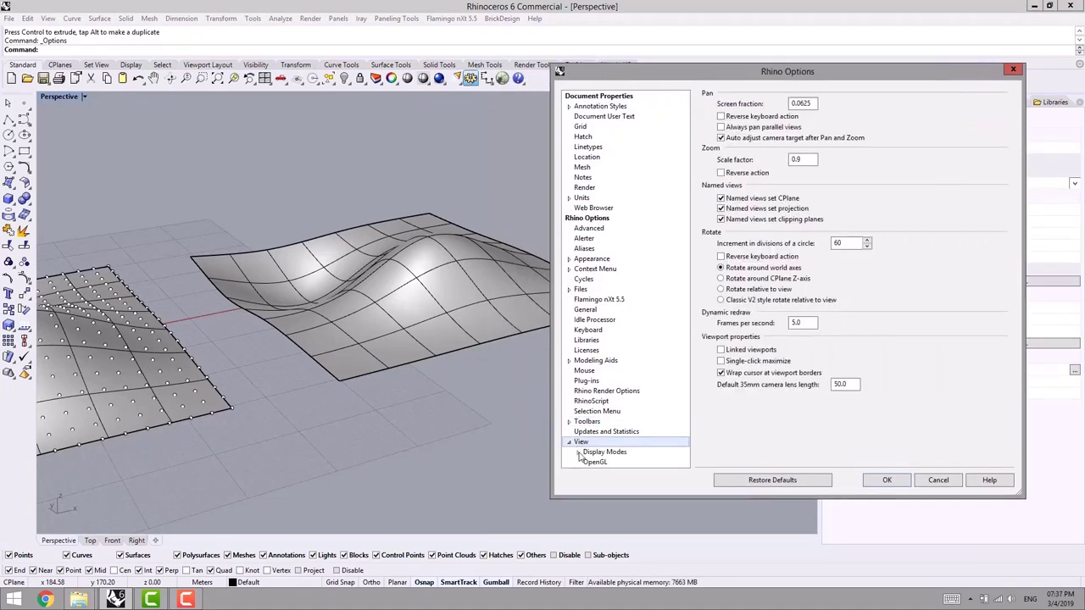
click(579, 453)
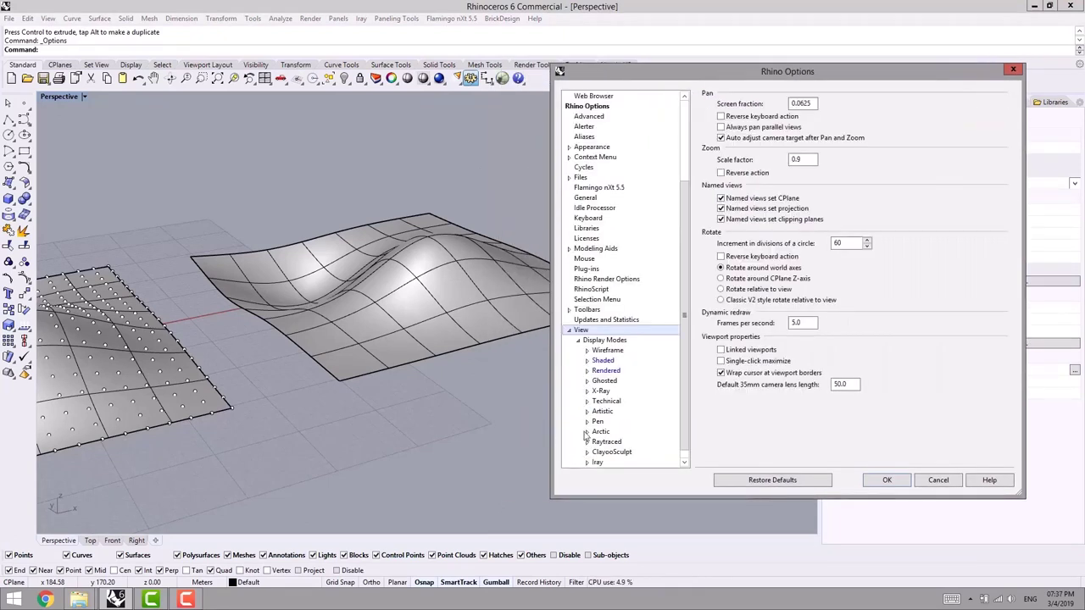
click(587, 361)
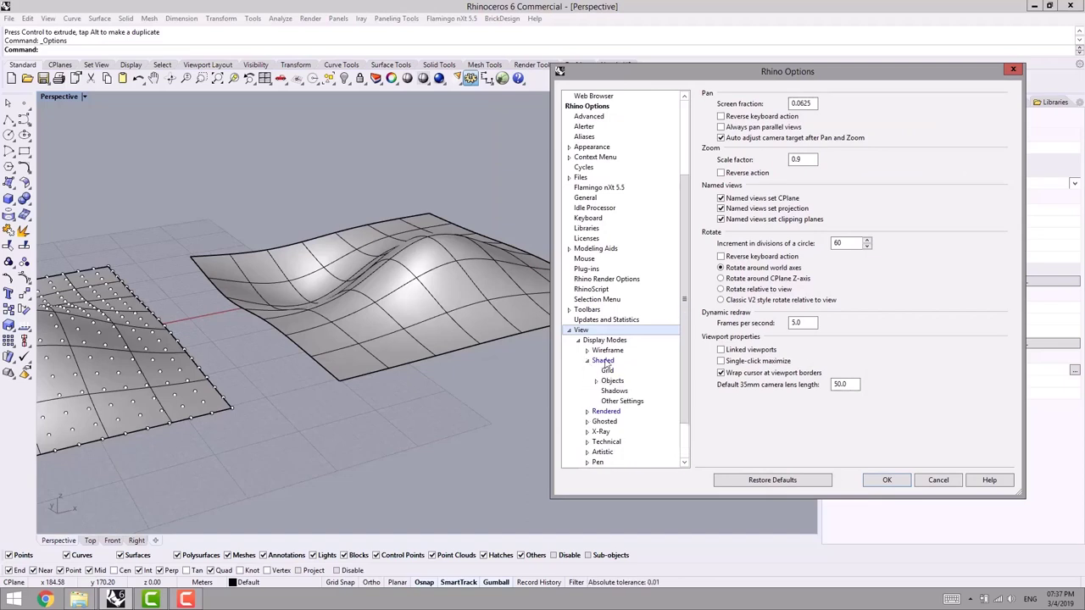
click(604, 361)
click(596, 382)
click(621, 412)
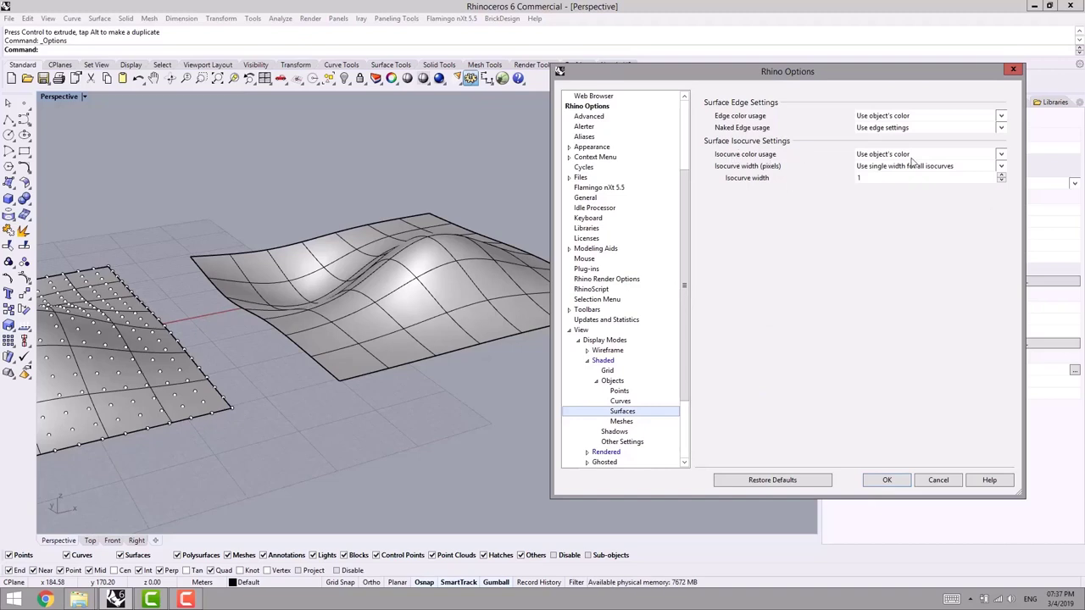
Switch the Shaded mode's isocurve color usage to specified UV colors and make the U color red
click(940, 156)
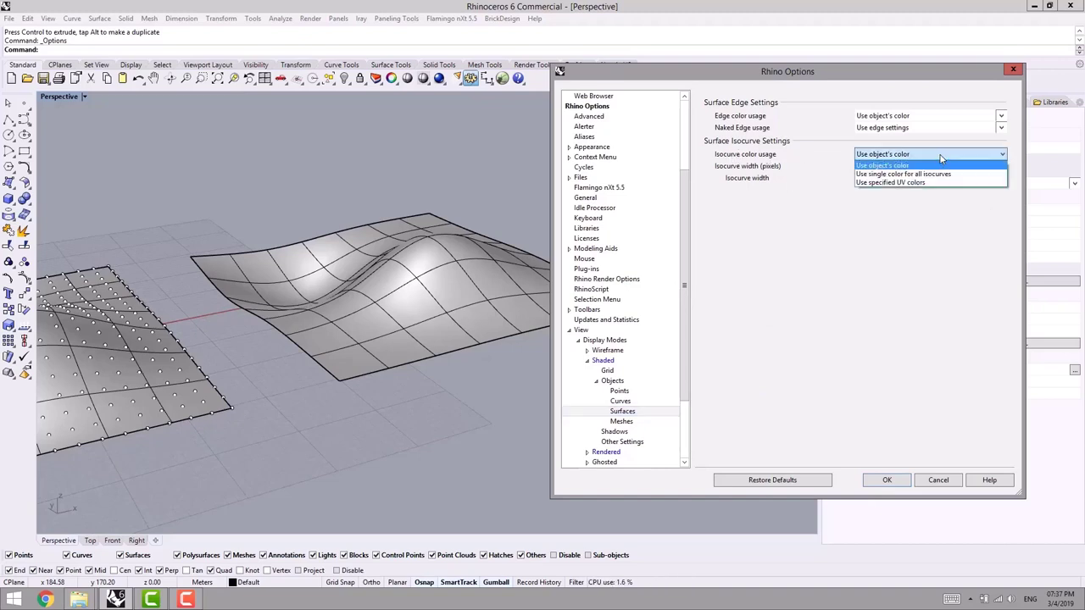
click(881, 183)
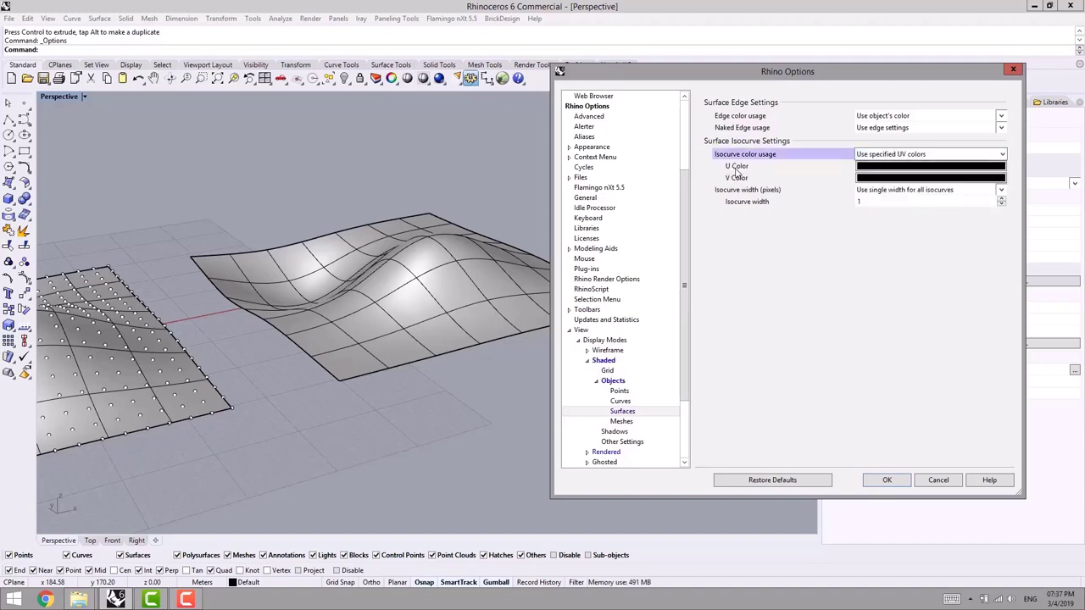
click(878, 169)
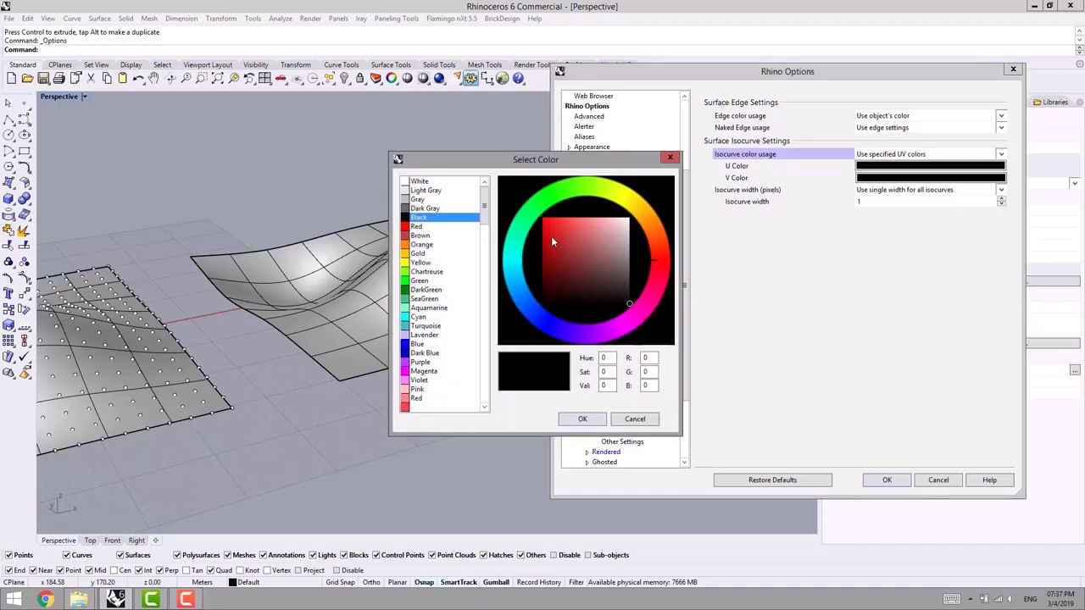
drag(602, 155, 665, 232)
click(605, 295)
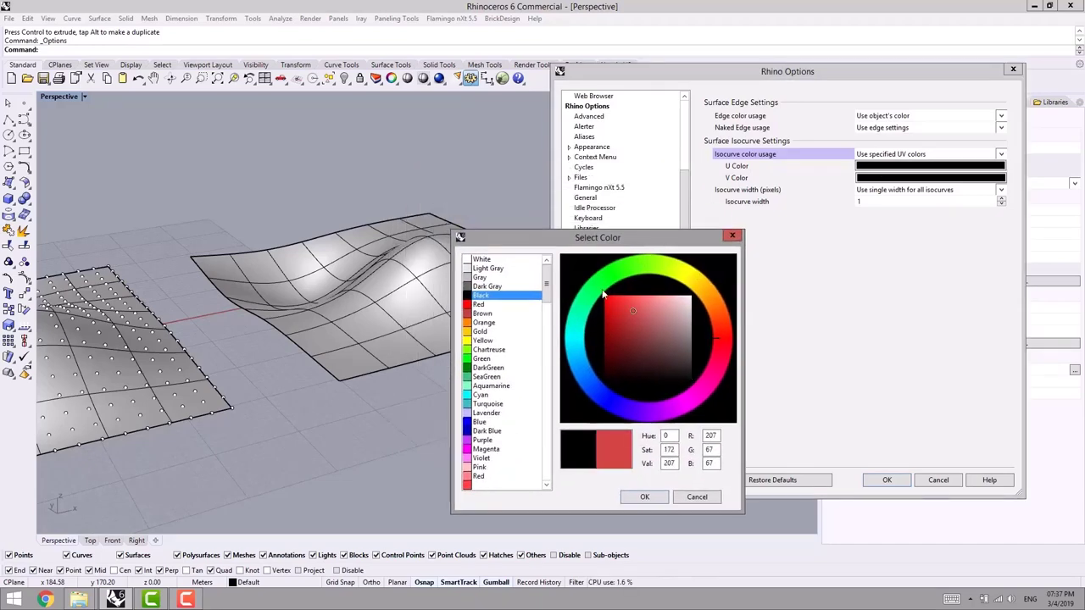
click(645, 497)
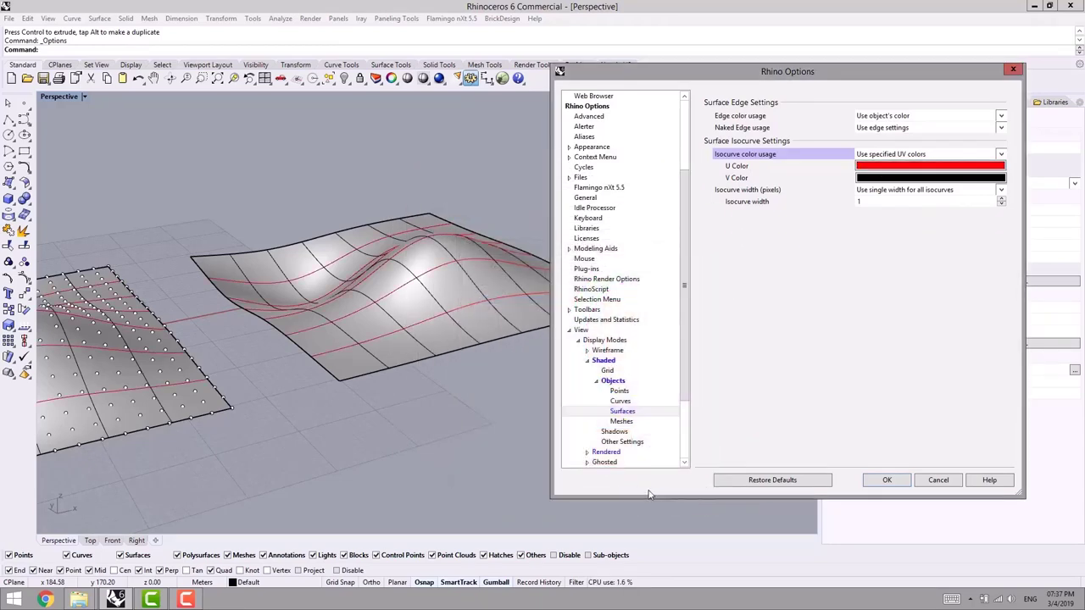
Set the V isocurve color to green and apply the display options
click(875, 179)
click(606, 288)
click(477, 368)
click(480, 359)
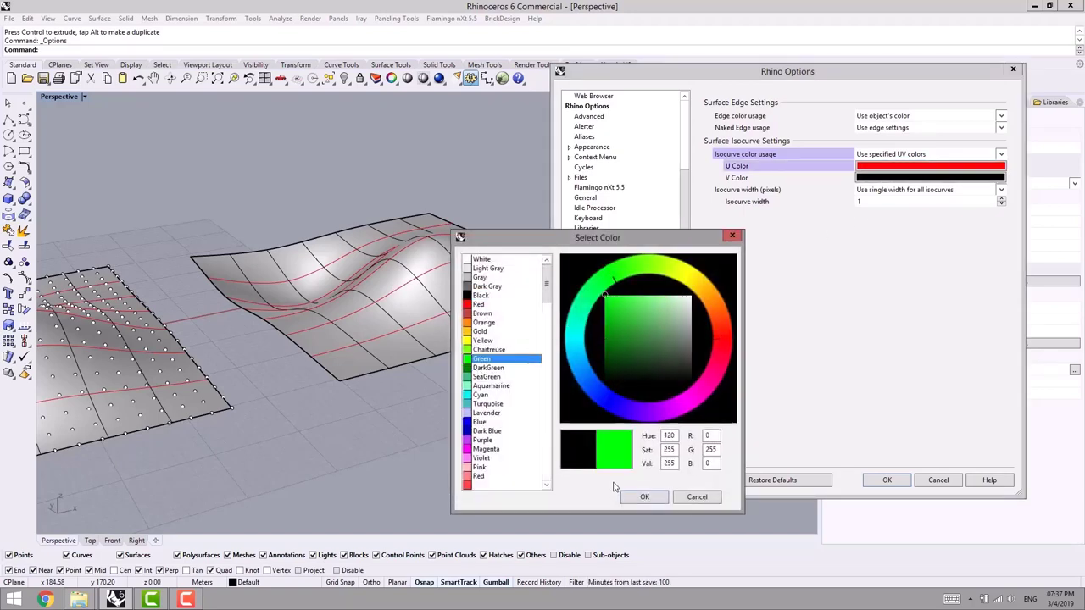
click(644, 496)
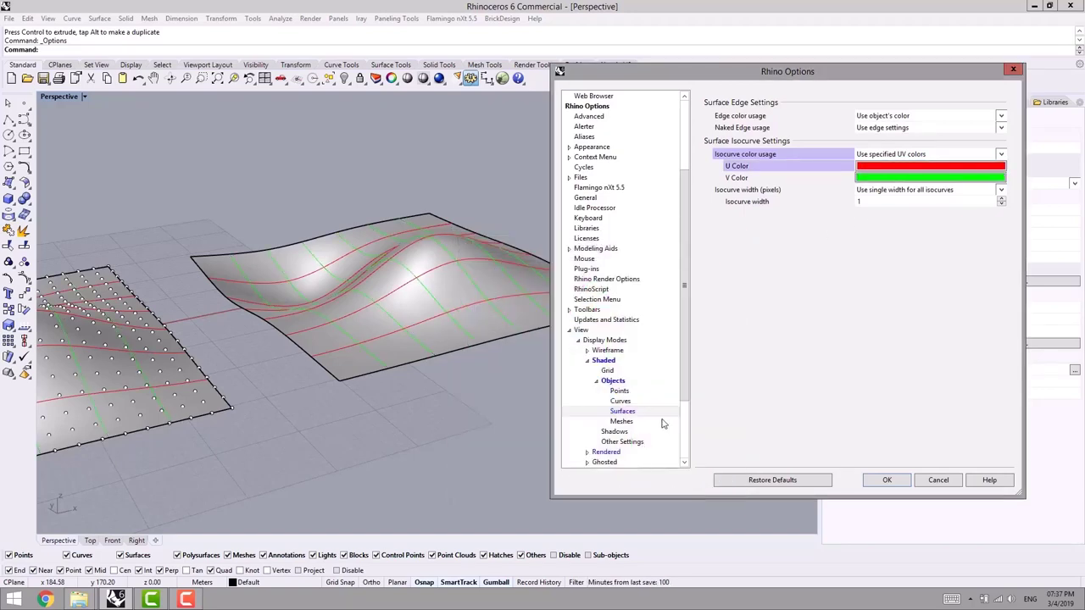
click(886, 480)
Start a paneling grid by Surface Domain Number on the copied wavy surface
right_drag(684, 295, 652, 313)
scroll(531, 292, down, 4)
right_drag(529, 293, 518, 347)
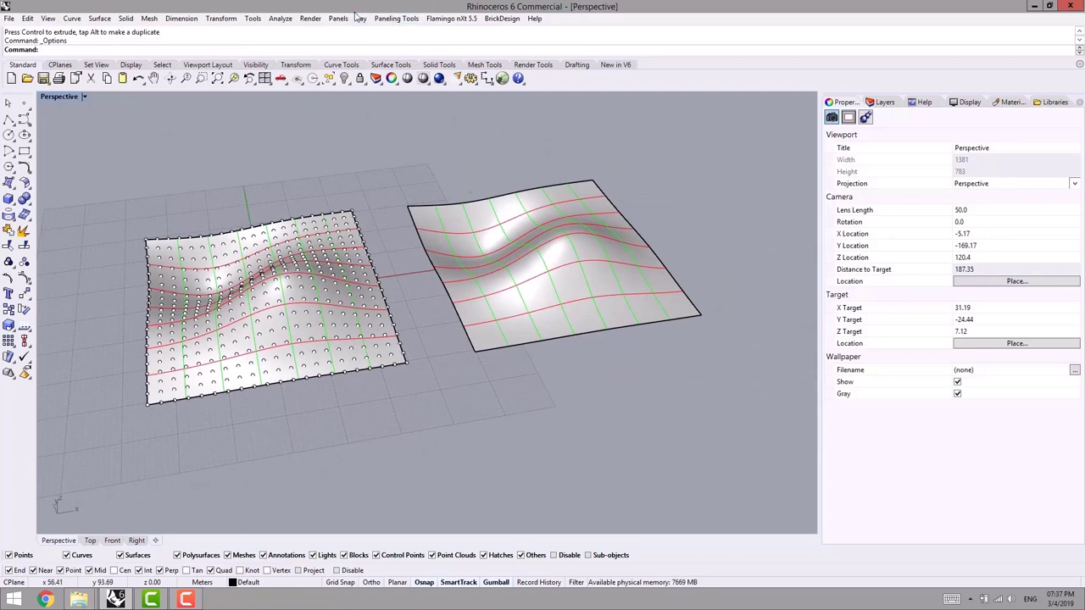
click(395, 19)
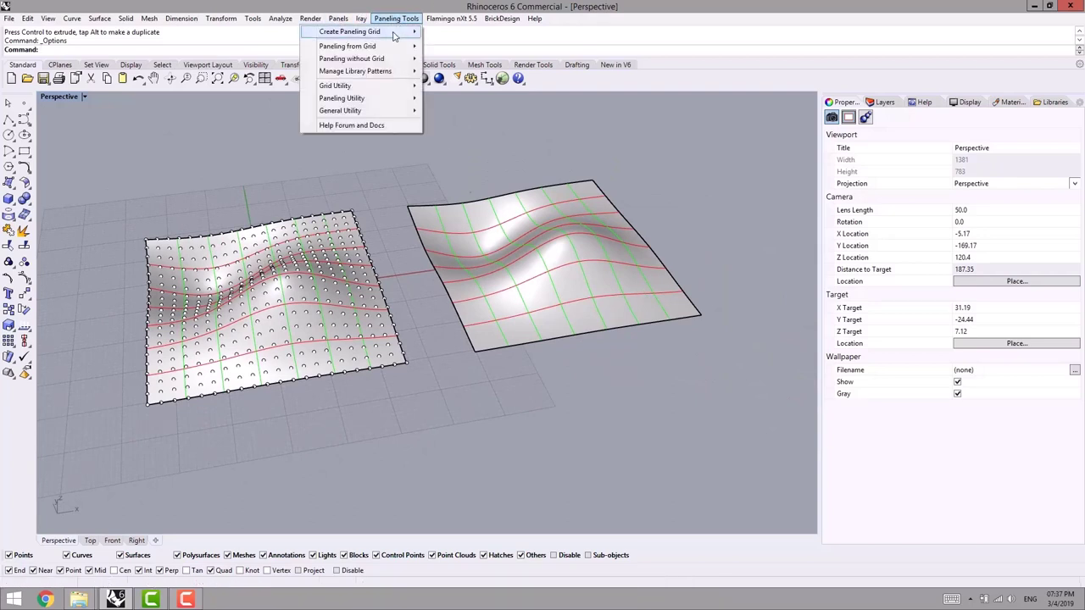
mouse_move(395, 33)
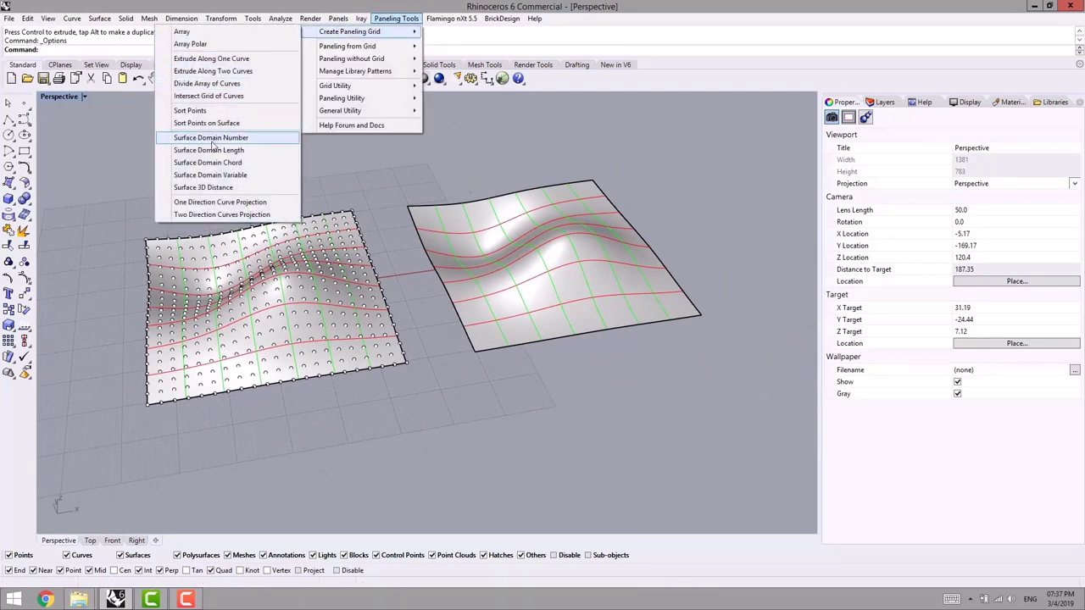
click(209, 139)
click(509, 275)
key(Return)
Set the U number of spans to 10 and create the copied surface's grid points
scroll(509, 380, up, 2)
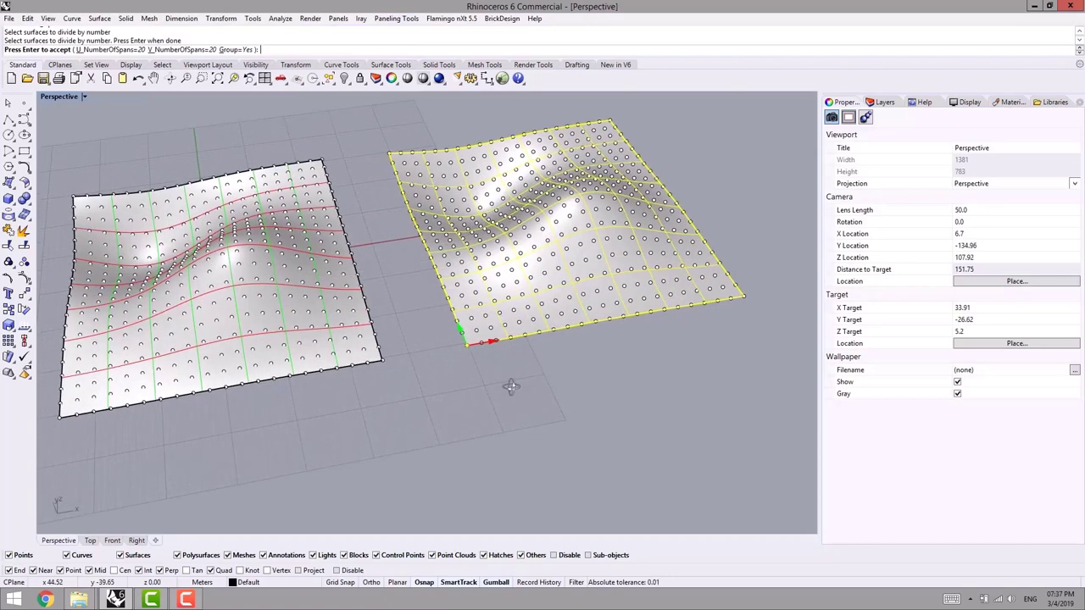
scroll(512, 323, up, 2)
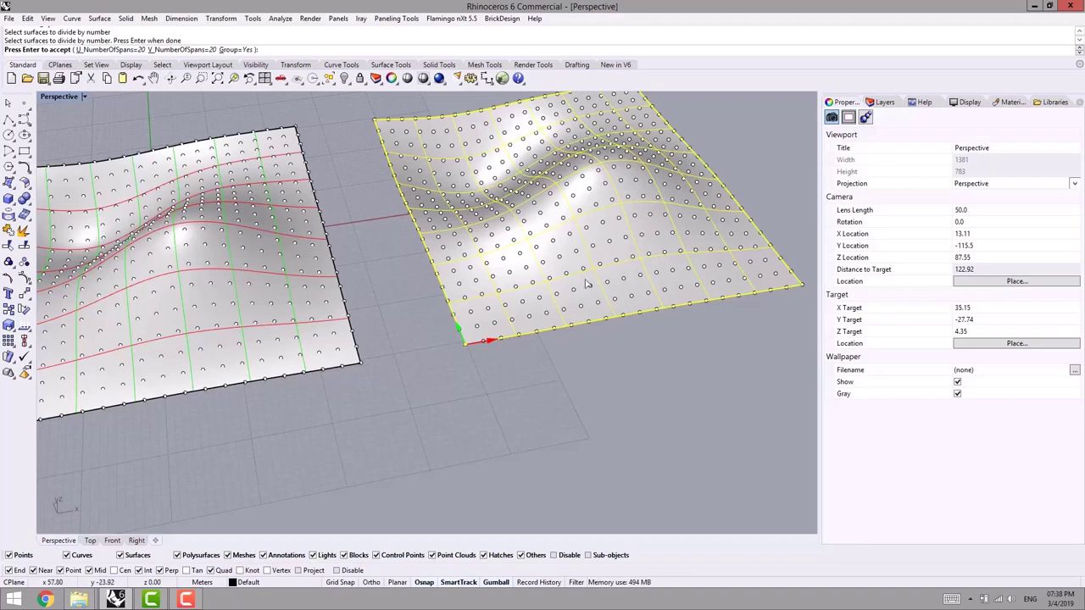
click(124, 49)
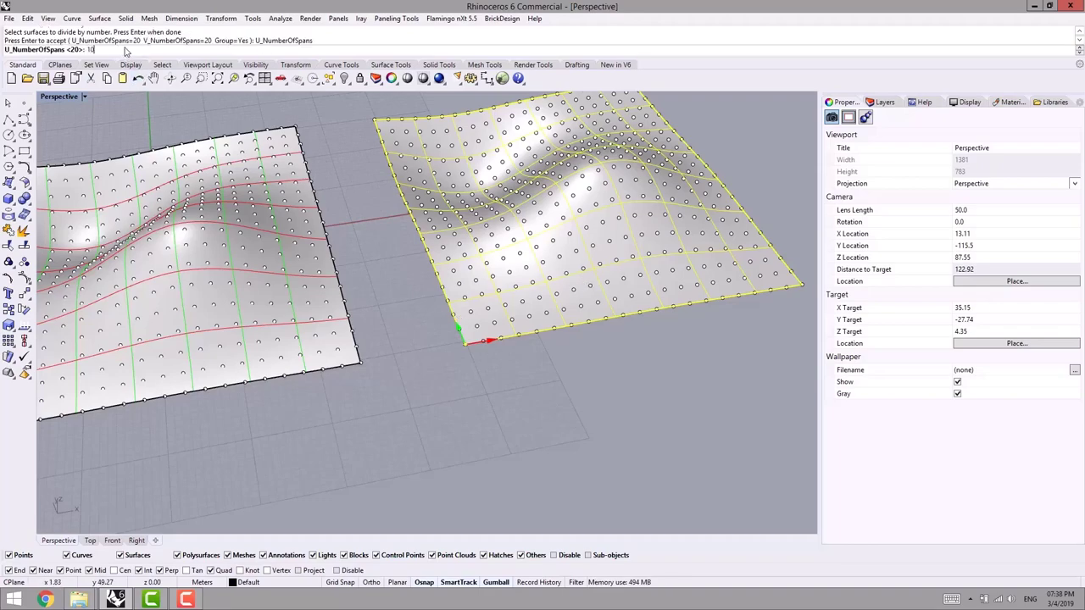
text(10)
key(Return)
right_drag(290, 285, 371, 235)
right_click(437, 396)
Delete the original wavy surface together with its 20 by 20 grid points
scroll(606, 368, down, 8)
right_drag(606, 368, 560, 402)
scroll(560, 402, up, 2)
scroll(514, 354, up, 2)
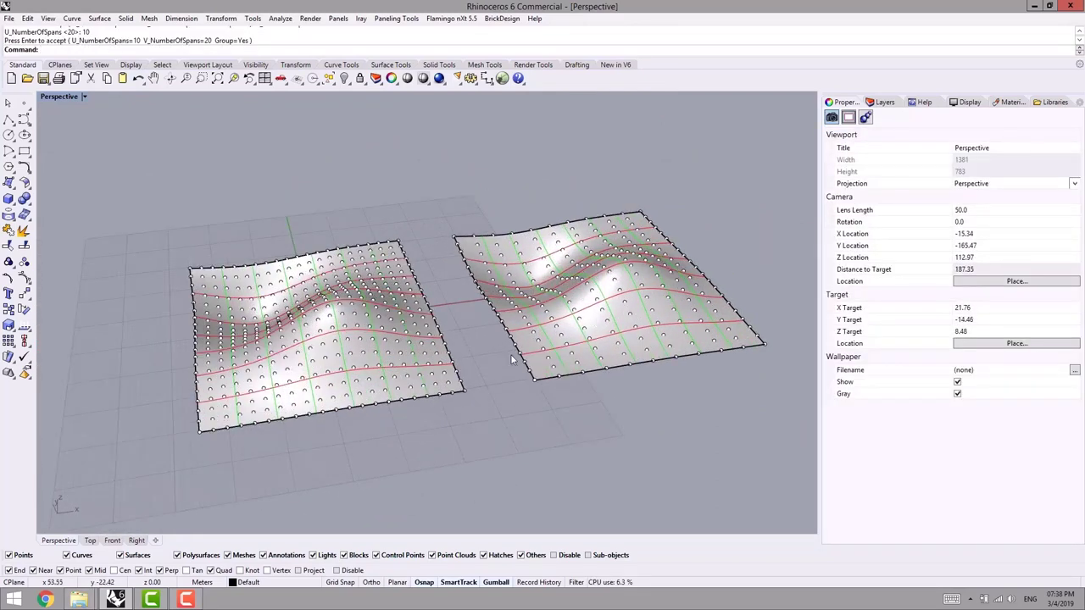
click(440, 363)
scroll(480, 411, down, 3)
key(Escape)
drag(260, 441, 159, 328)
click(307, 436)
right_drag(273, 433, 279, 433)
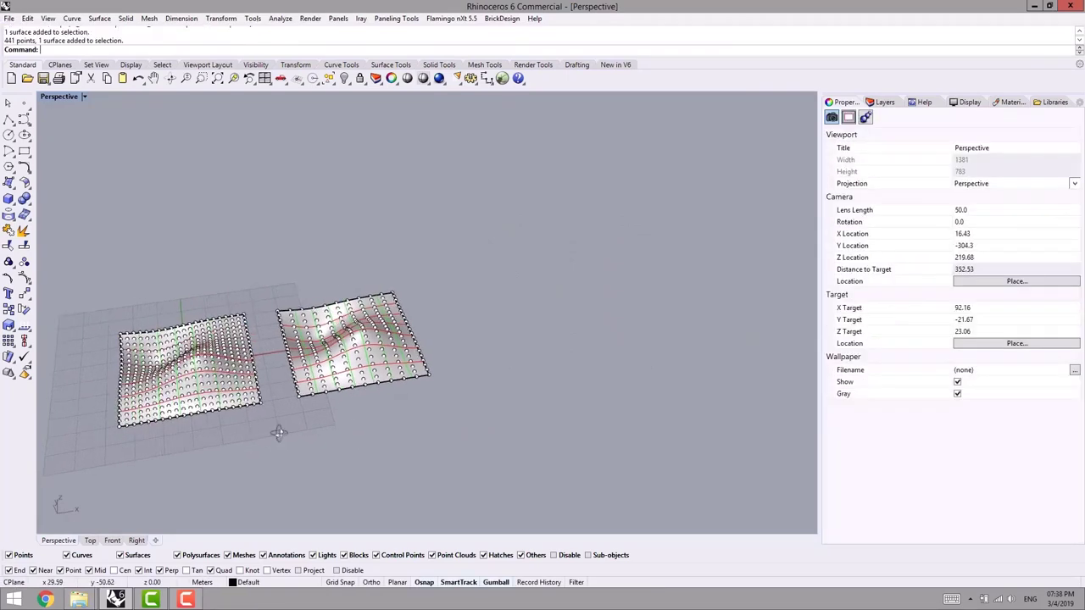
scroll(358, 431, up, 4)
click(293, 368)
key(Delete)
Move the remaining surface and its grid points along the X axis to about where the deleted original stood
drag(569, 212, 422, 373)
drag(519, 297, 325, 386)
click(325, 387)
Make two copies of the wavy surface without grid points, spaced side by side along the X axis
click(239, 344)
alt+drag(229, 341, 449, 307)
shift+right_drag(589, 269, 474, 302)
drag(335, 334, 545, 307)
key(alt)
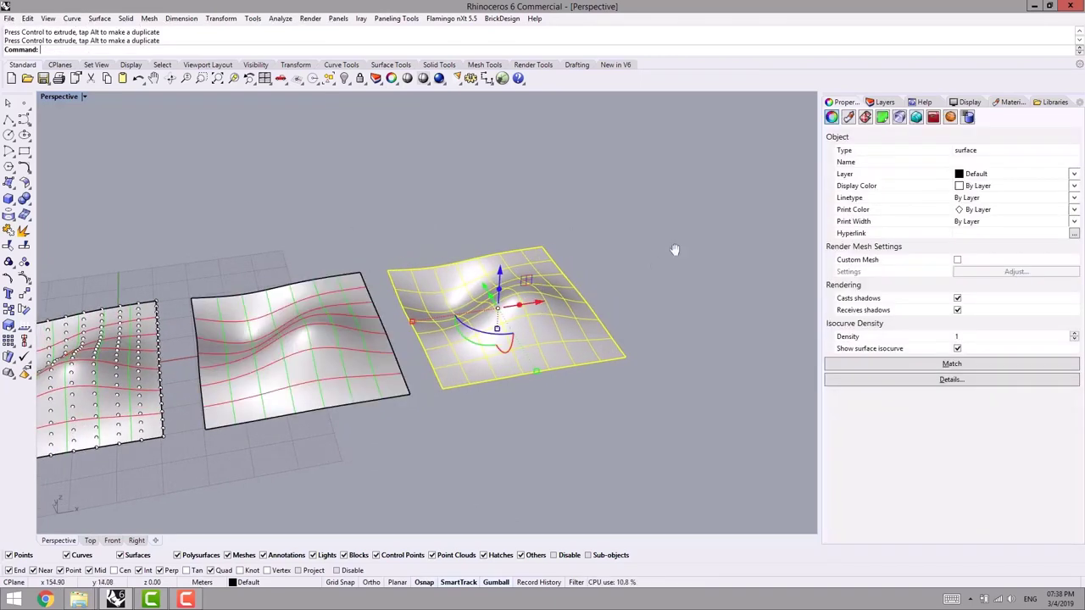
shift+right_drag(675, 249, 708, 228)
click(706, 229)
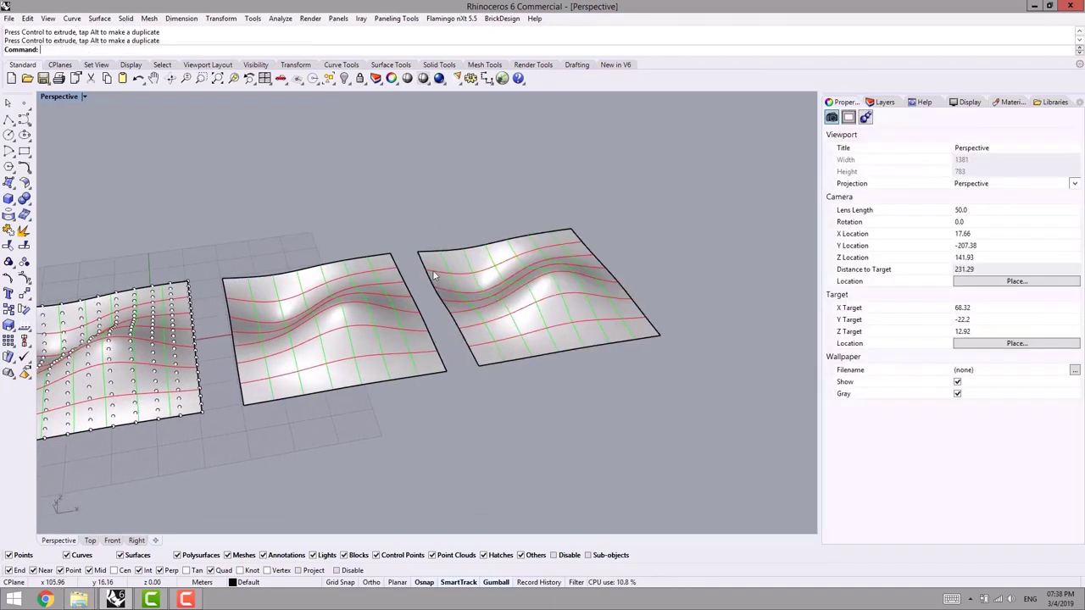
Divide the middle surface with a Surface Domain Length paneling grid, using a U distance of 2 and a V distance of 4
click(396, 18)
mouse_move(373, 33)
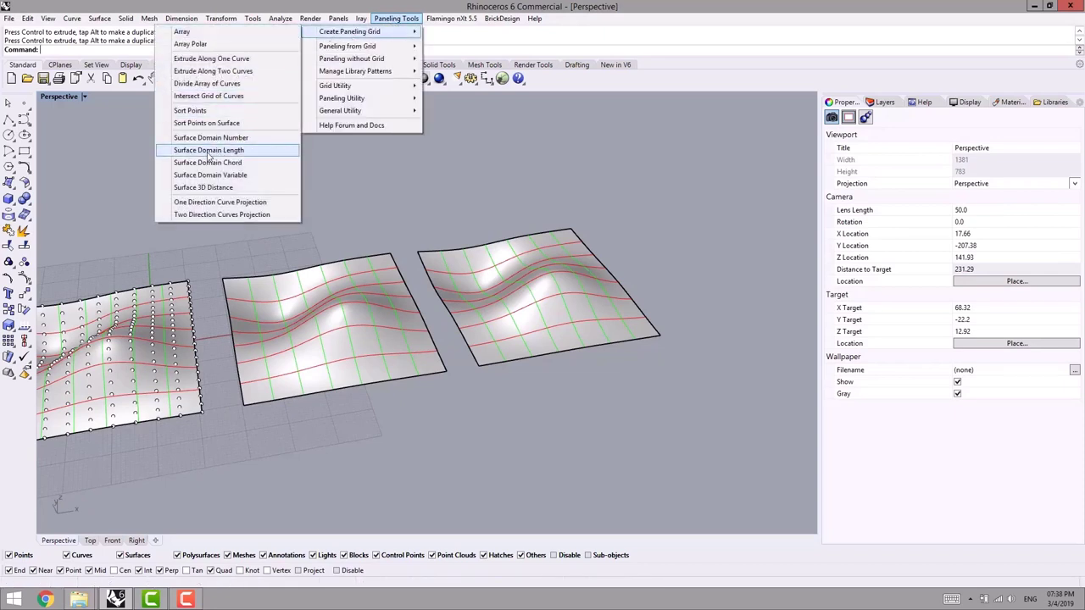
click(236, 153)
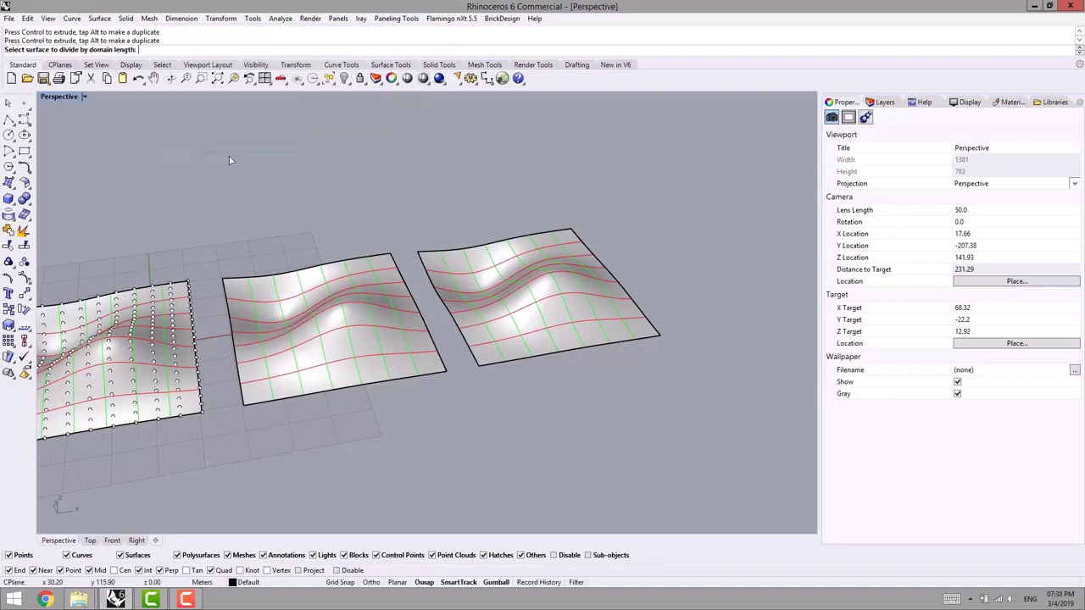
shift+right_drag(265, 235, 301, 258)
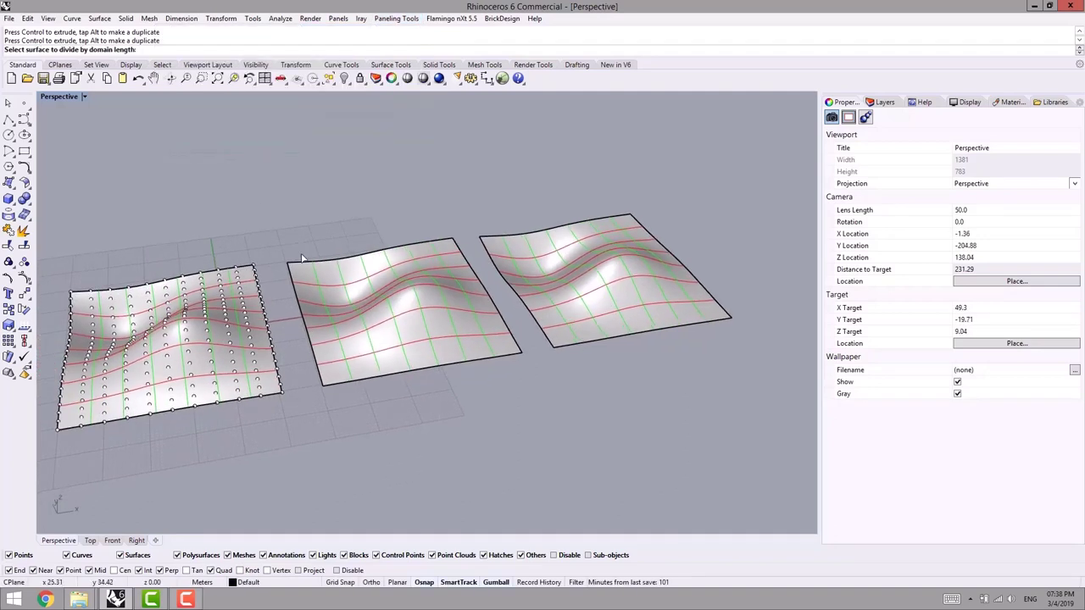
click(361, 328)
right_drag(199, 173, 205, 191)
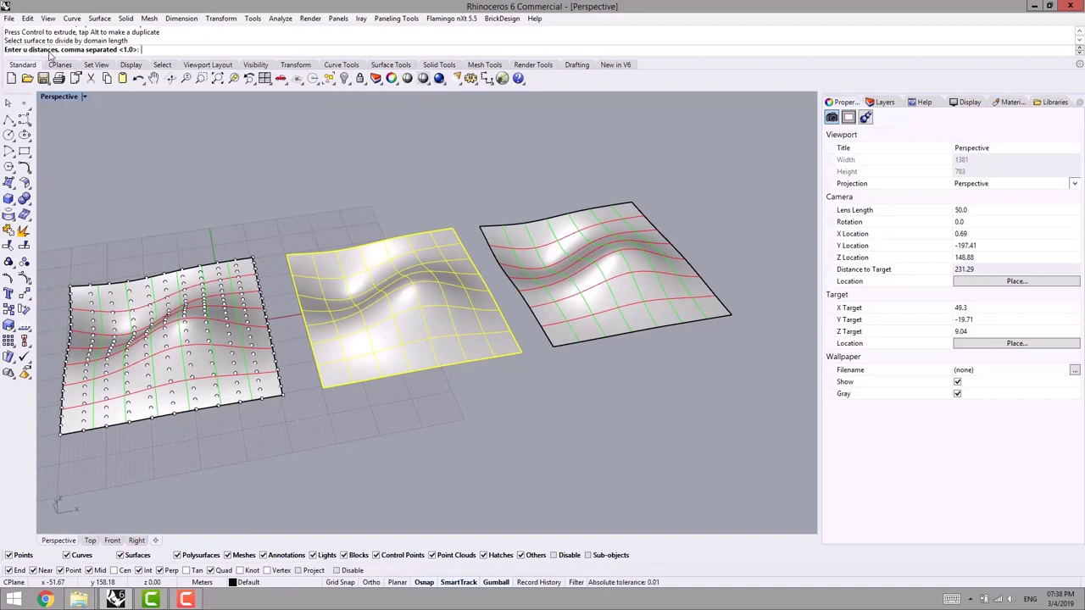
key(Return)
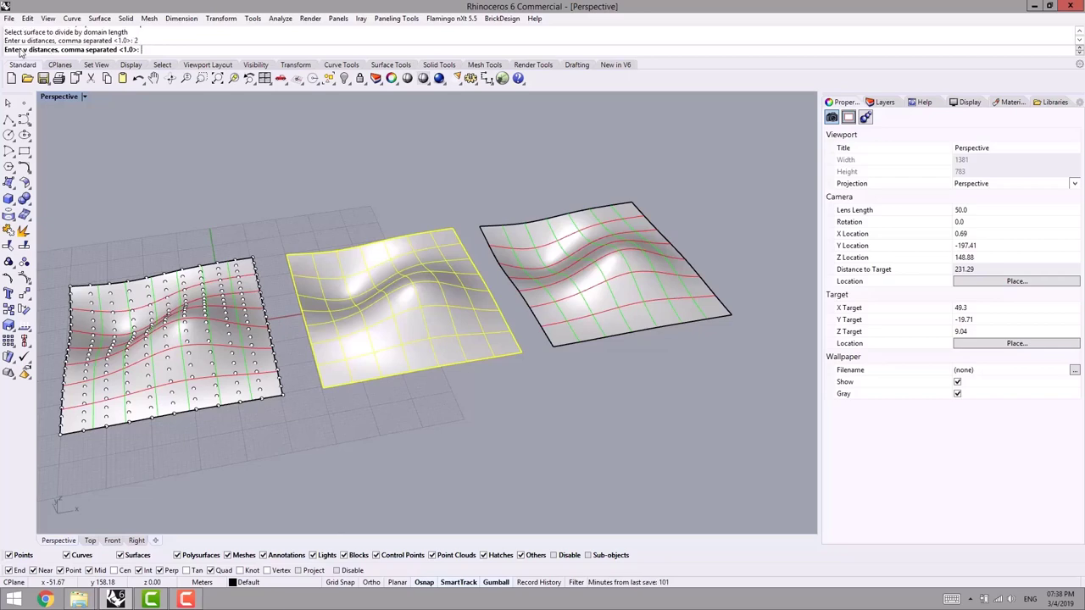
text(4)
key(Return)
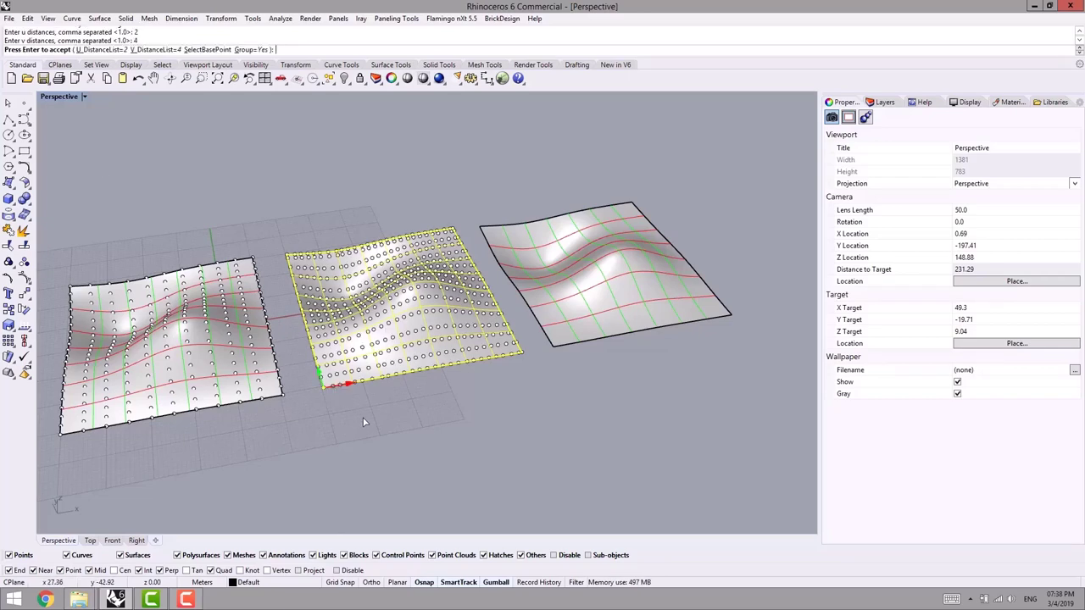
Examine the previewed grid's point spacing in both directions, from the base point to the middle surface's far edges
scroll(364, 414, up, 5)
scroll(469, 357, down, 4)
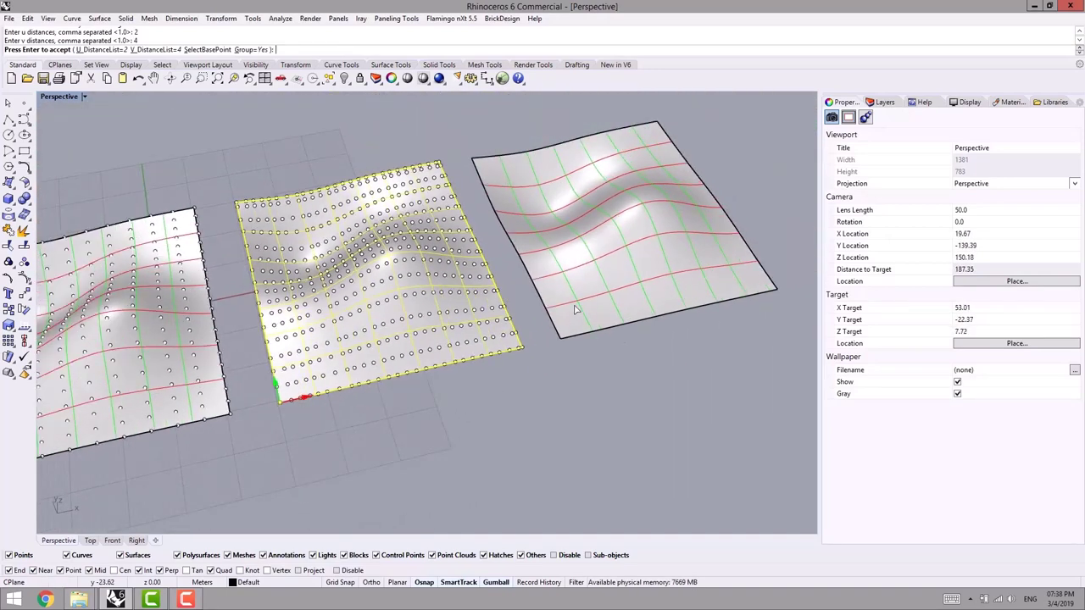
scroll(282, 406, up, 4)
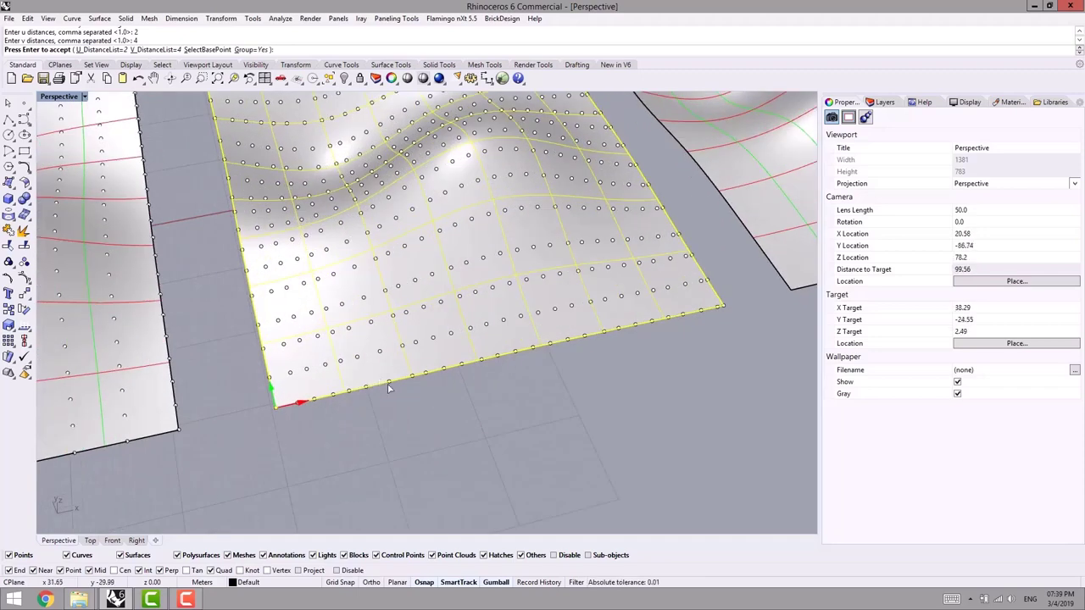
scroll(388, 388, down, 3)
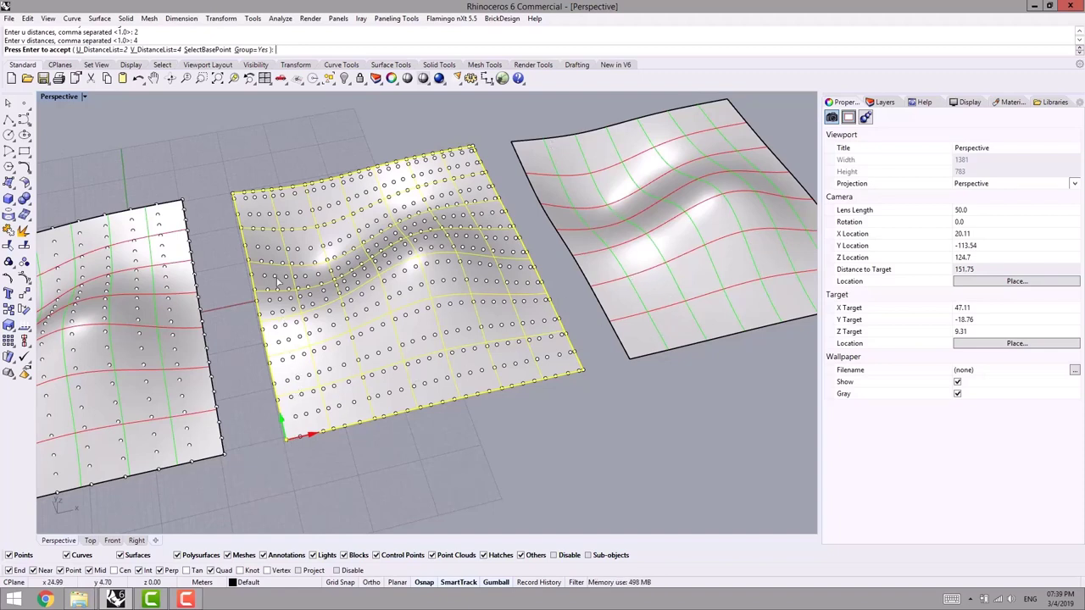
right_drag(455, 317, 434, 305)
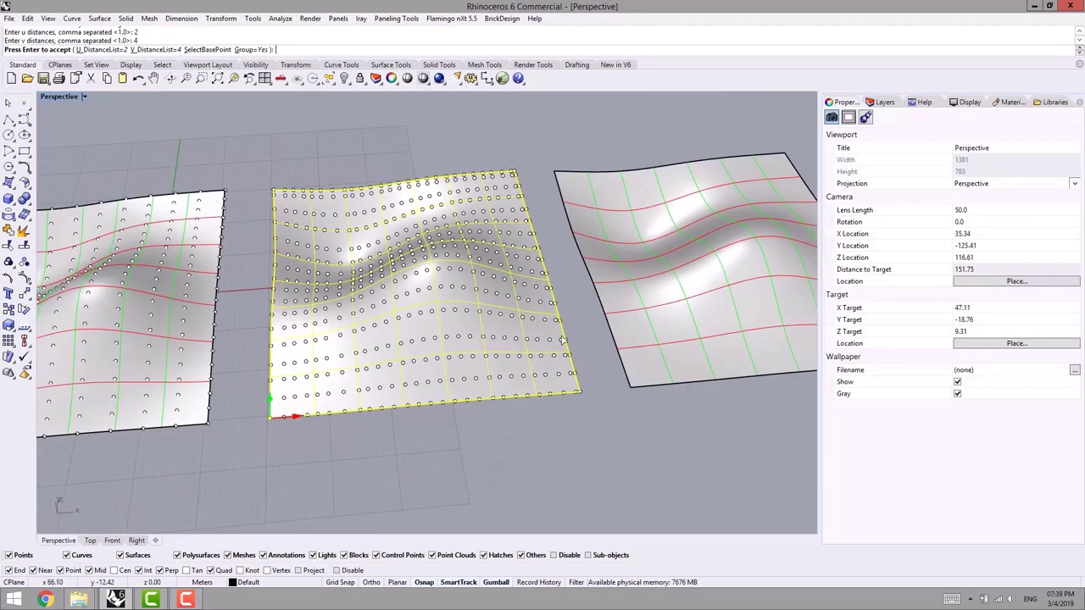
scroll(530, 298, up, 4)
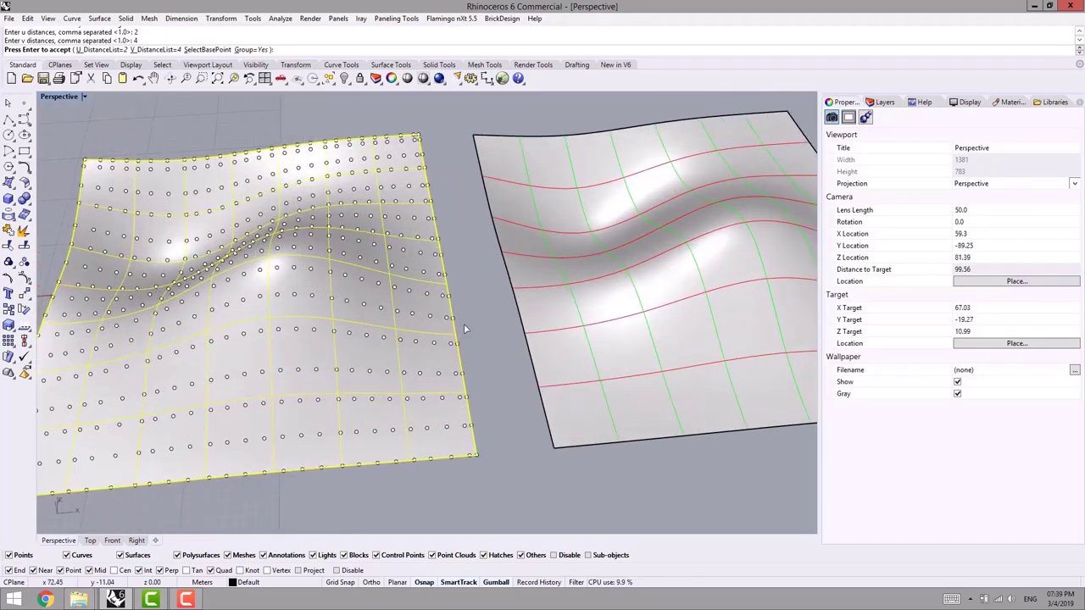
scroll(476, 469, up, 4)
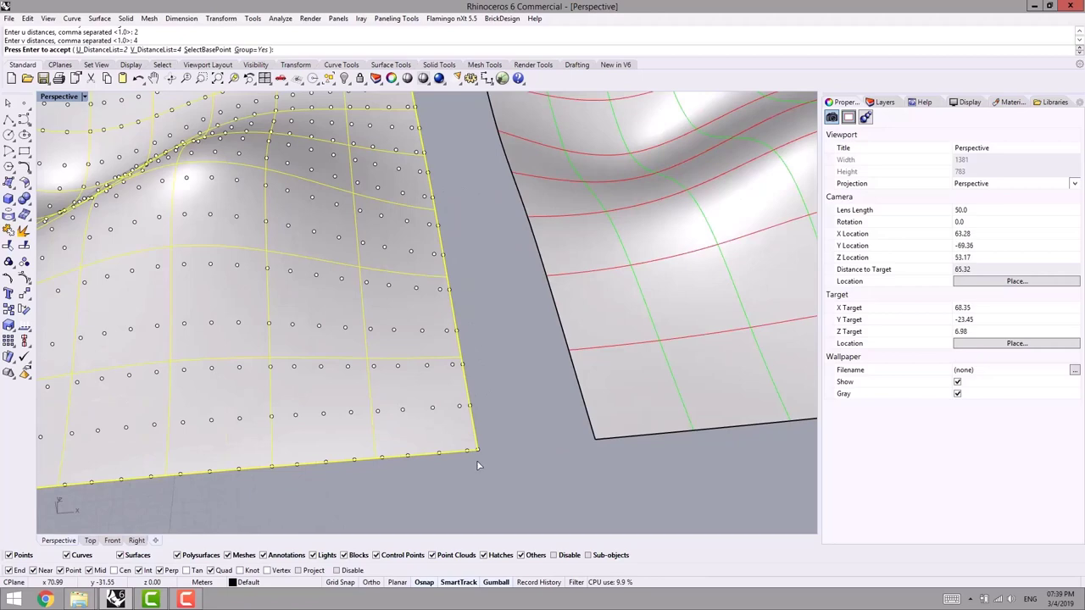
Examine the previewed grid at the middle surface's far corner and across its full extent
scroll(465, 411, down, 6)
shift+right_drag(433, 296, 435, 303)
scroll(435, 224, up, 10)
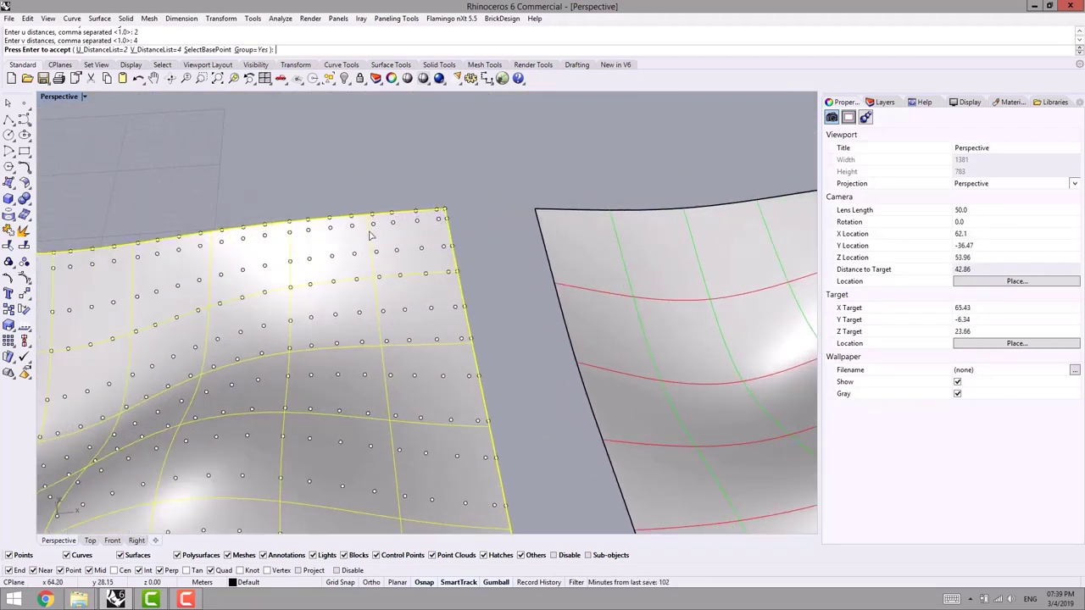
scroll(369, 236, down, 6)
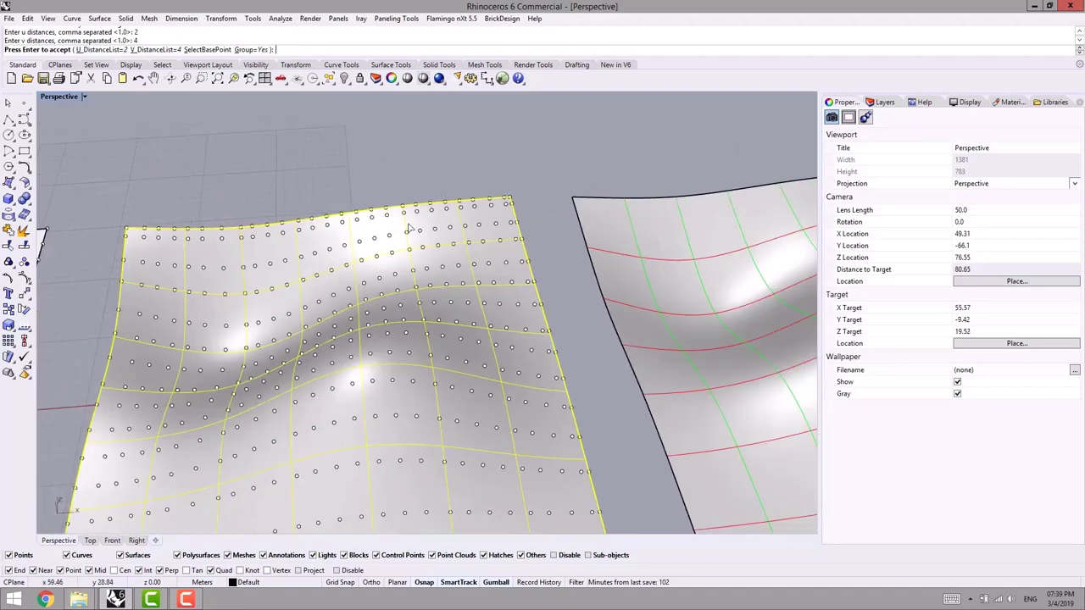
key(Home)
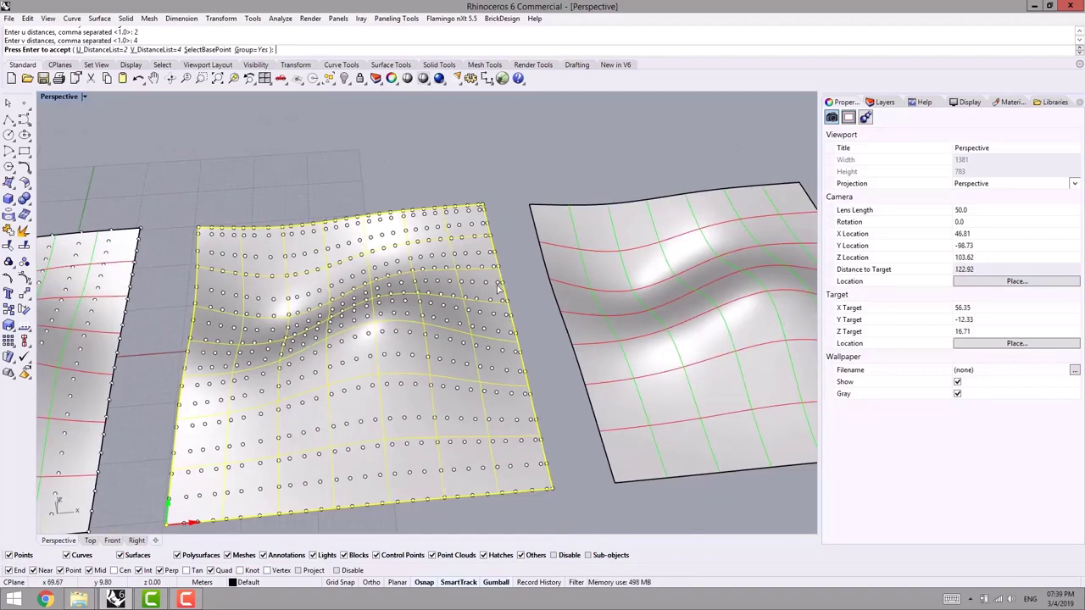
scroll(451, 216, down, 8)
right_drag(360, 384, 381, 364)
key(Home)
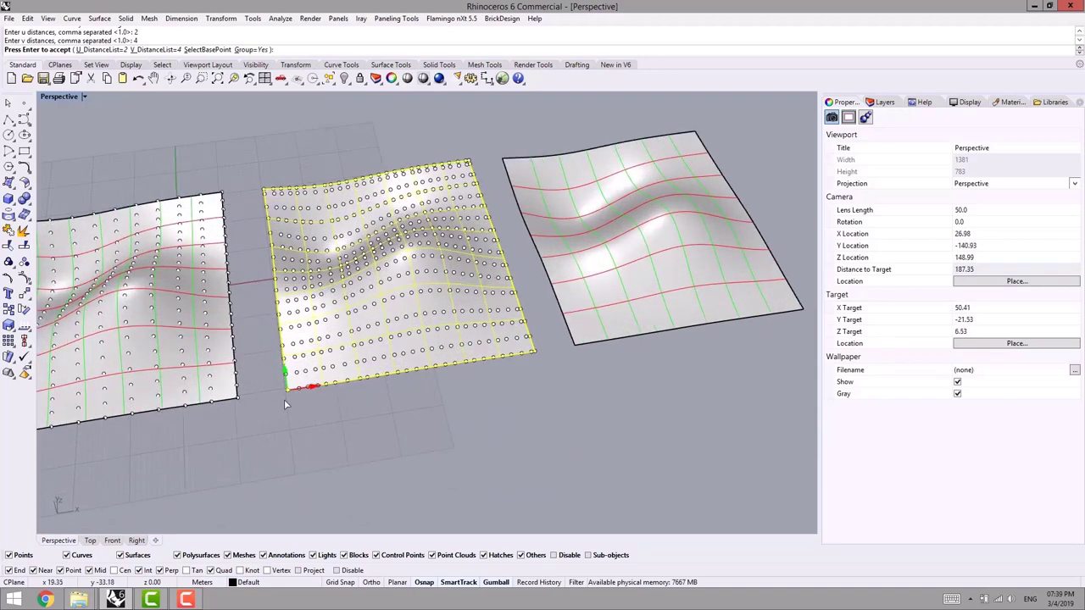
Move the grid's base point first to the middle surface's near right corner and finally to about the middle of its near edge
click(202, 53)
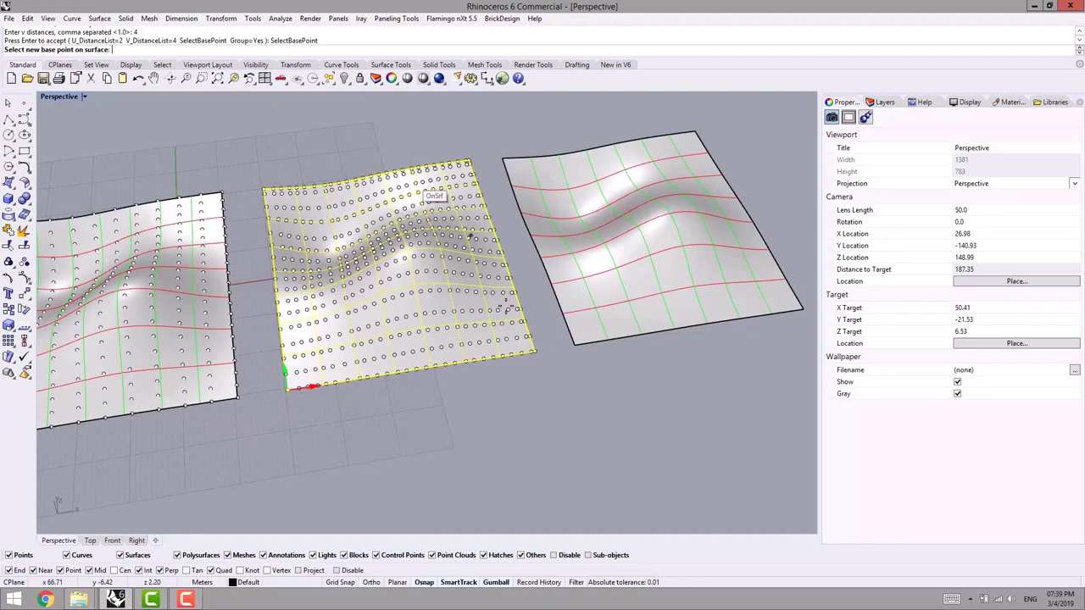
click(534, 354)
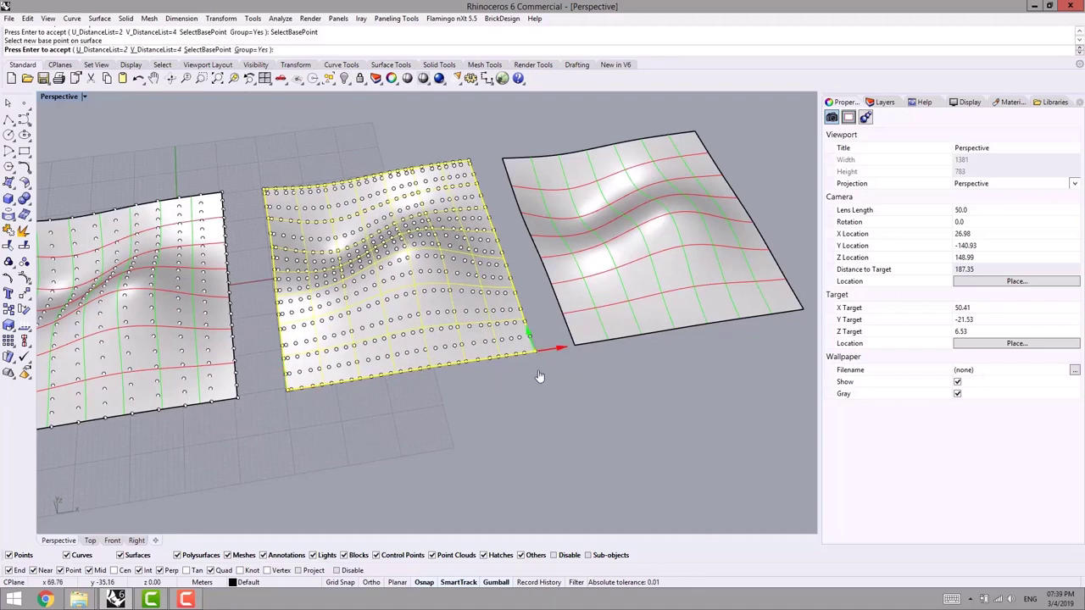
click(204, 49)
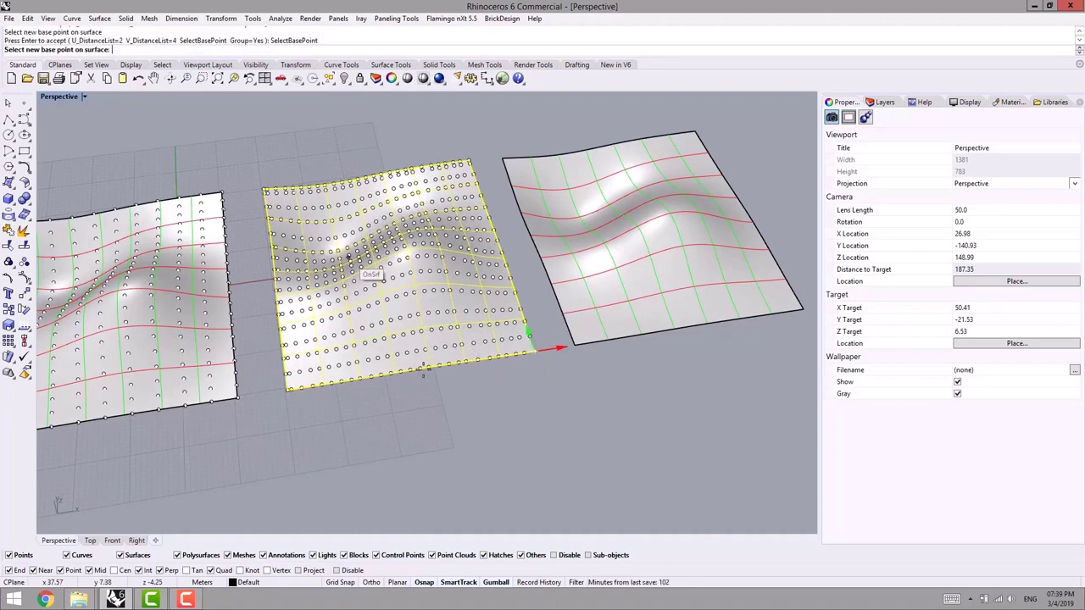
click(410, 369)
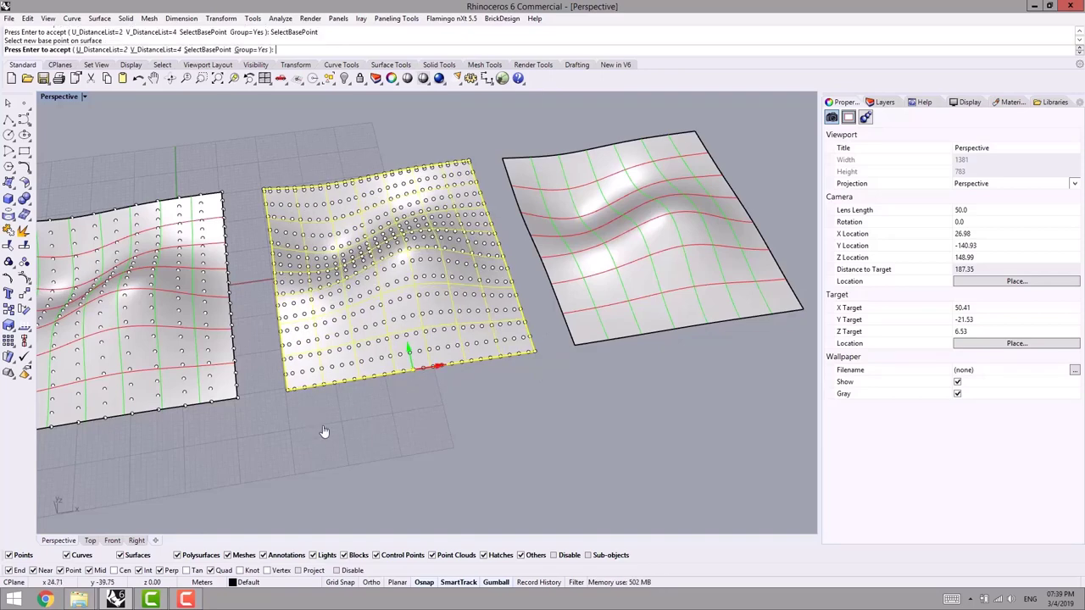
right_drag(331, 435, 327, 434)
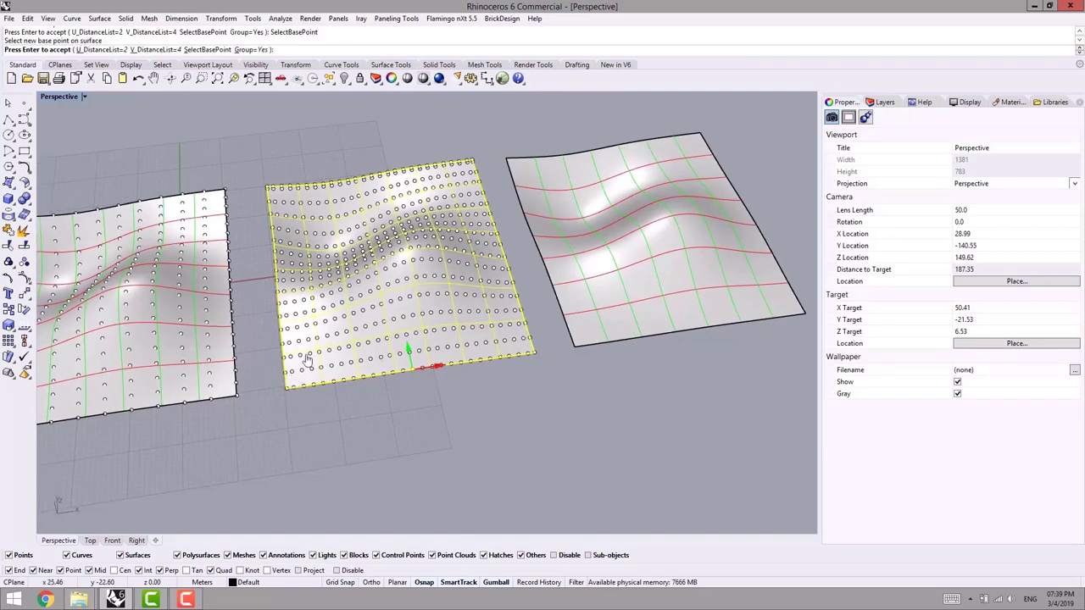
right_drag(251, 168, 258, 163)
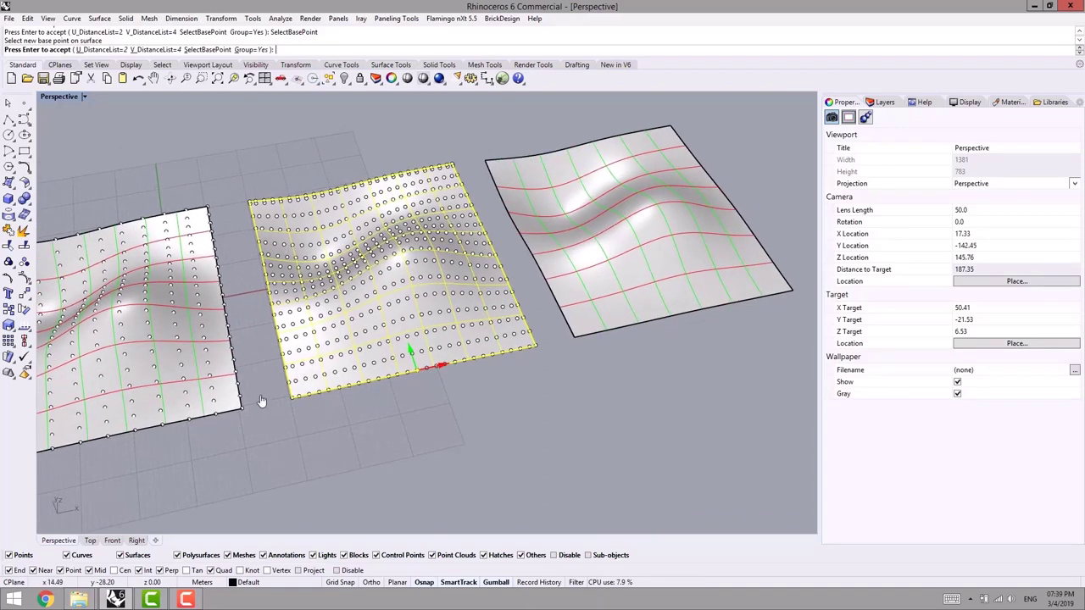
Accept the relocated Surface Domain Length grid and inspect its points along the middle surface's near and left edges
scroll(289, 407, up, 2)
scroll(292, 407, up, 4)
right_click(325, 439)
click(317, 456)
right_drag(317, 456, 330, 431)
scroll(306, 406, up, 4)
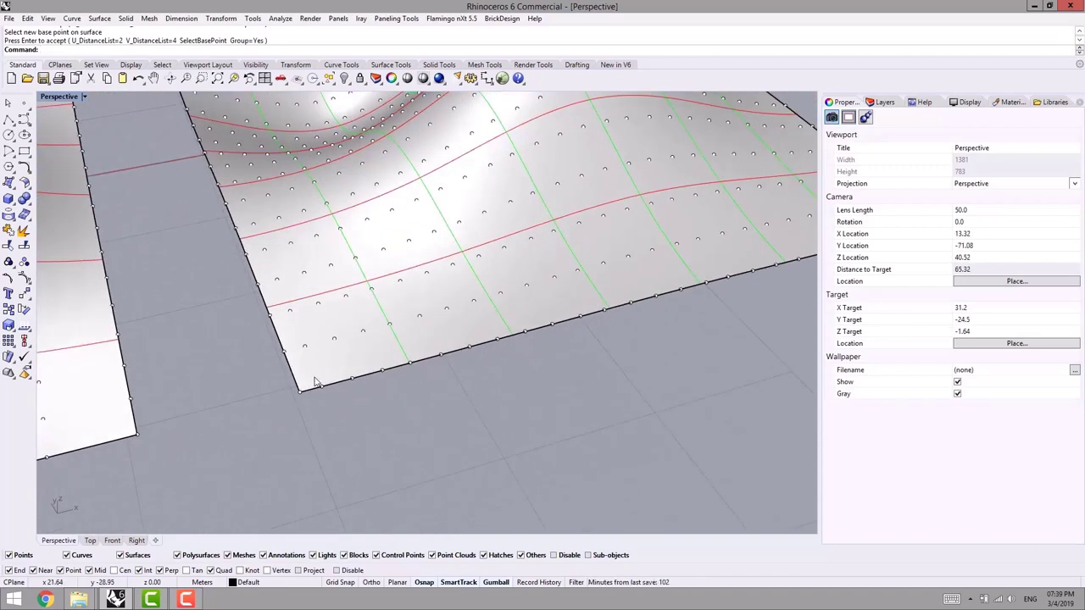
scroll(317, 424, down, 3)
scroll(648, 348, down, 2)
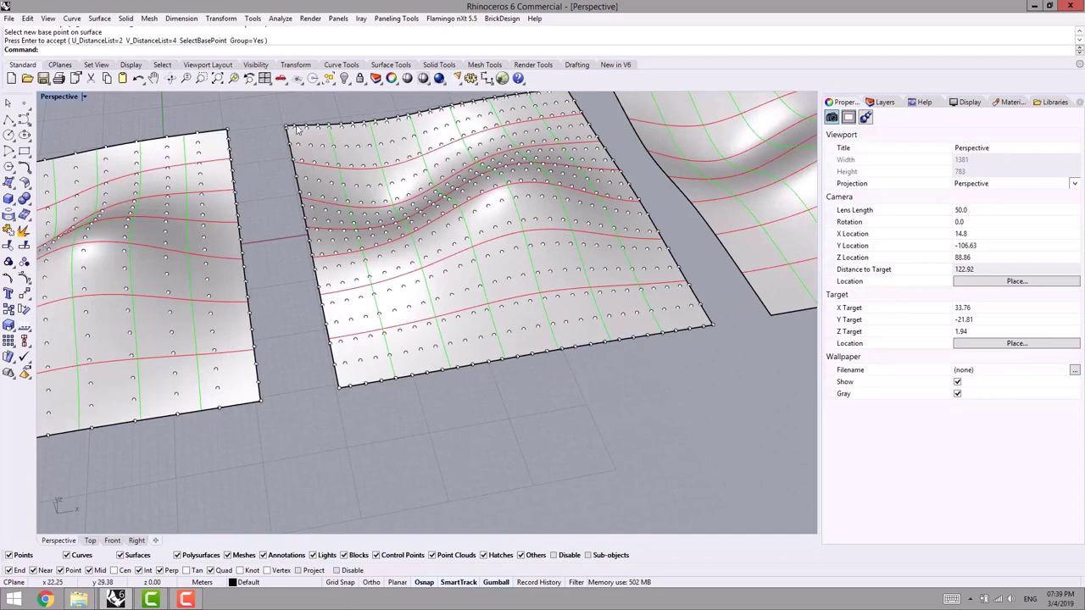
scroll(323, 178, up, 2)
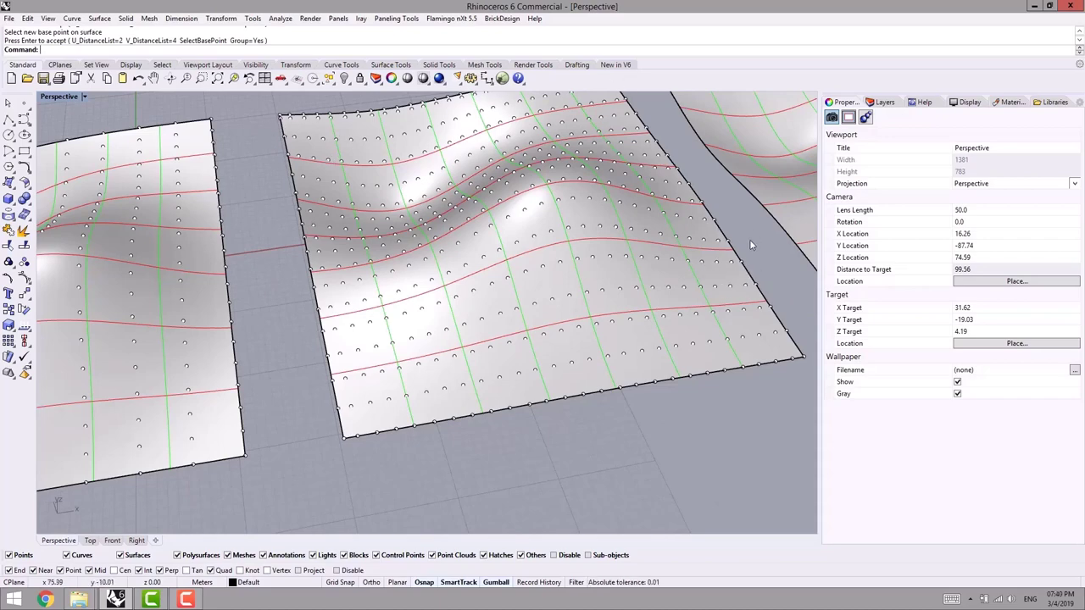
Divide the last plain surface with a Surface Domain Chord paneling grid, using a U distance of 2 and a V distance of 4
scroll(751, 245, down, 6)
shift+right_drag(675, 286, 344, 327)
click(397, 18)
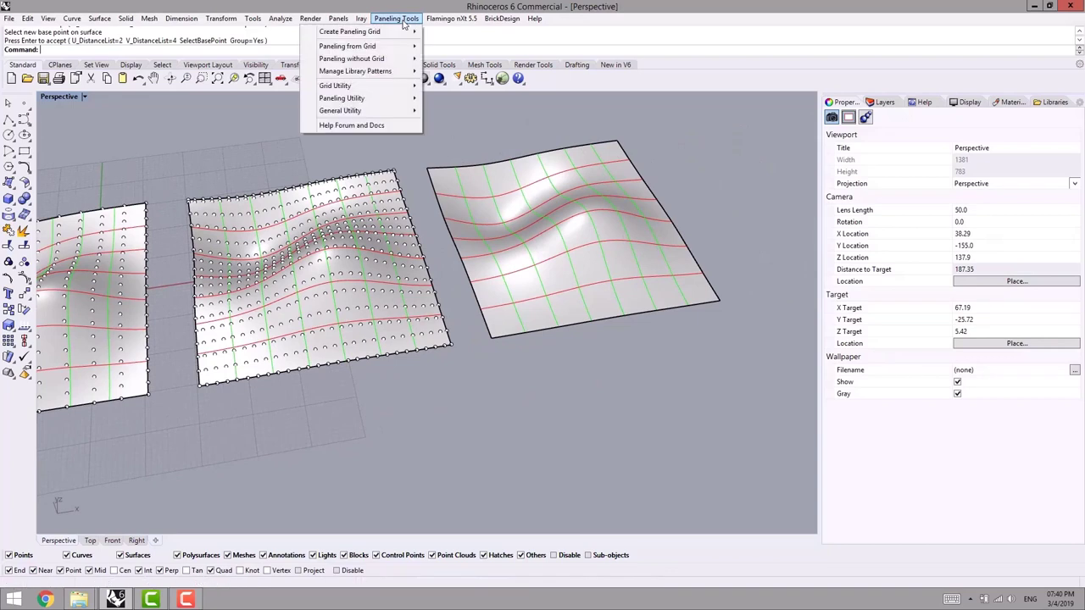
mouse_move(360, 32)
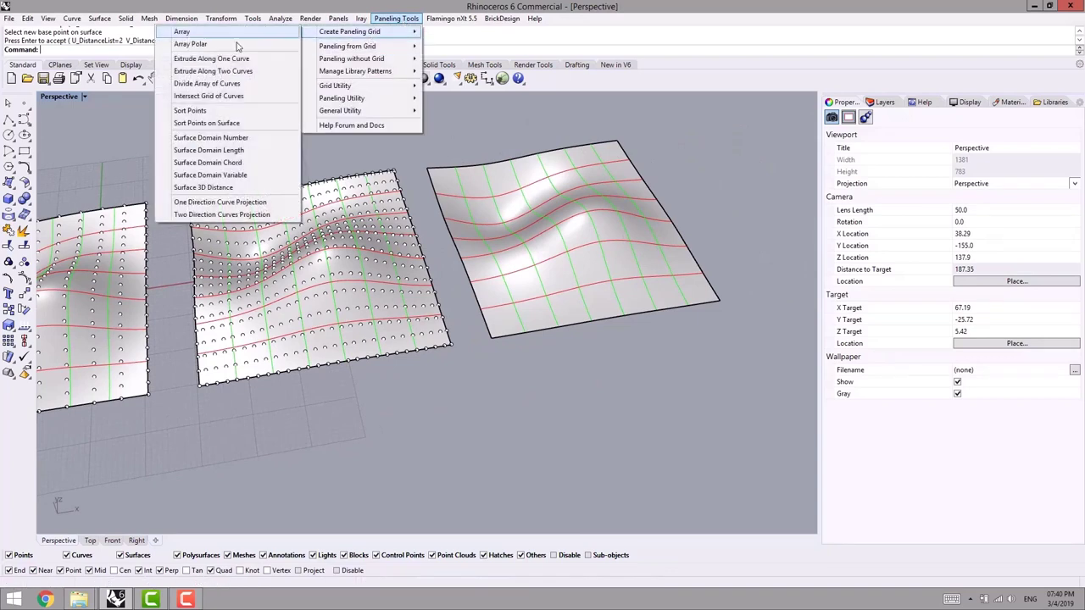
click(237, 164)
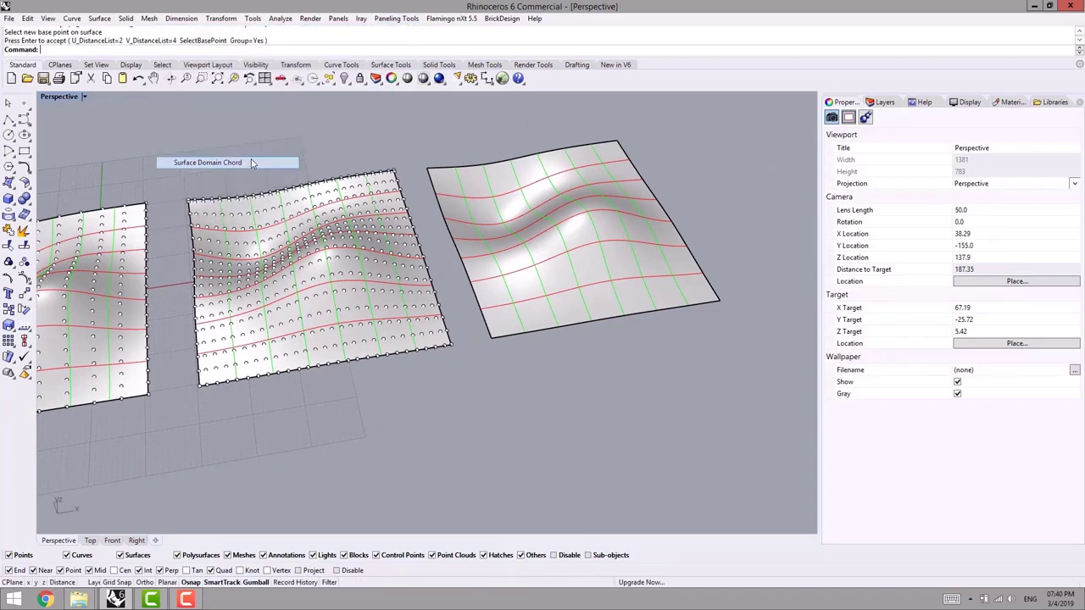
click(552, 263)
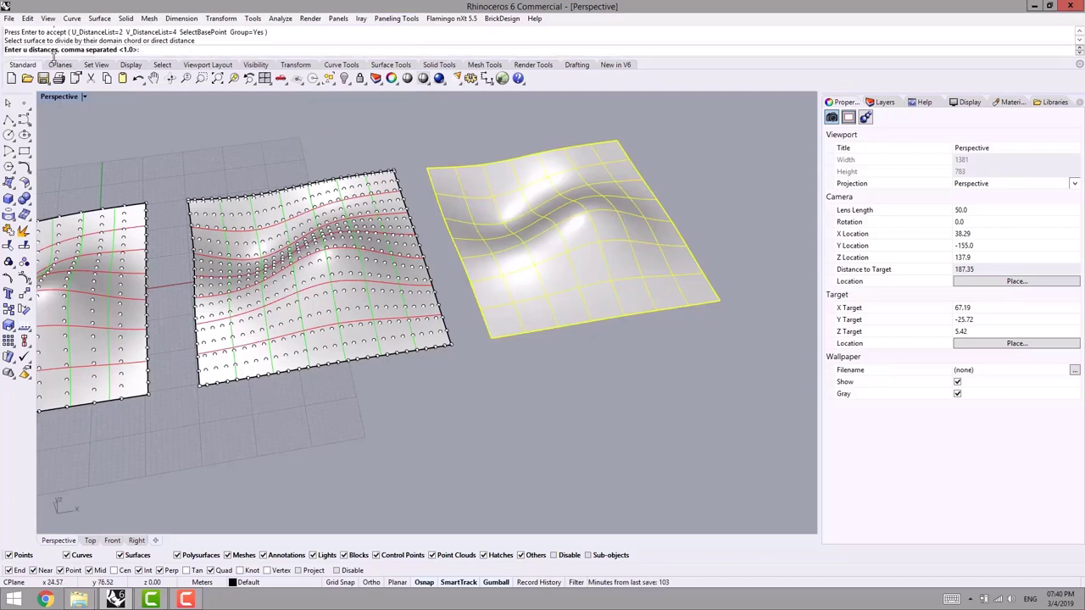
text(2)
key(Return)
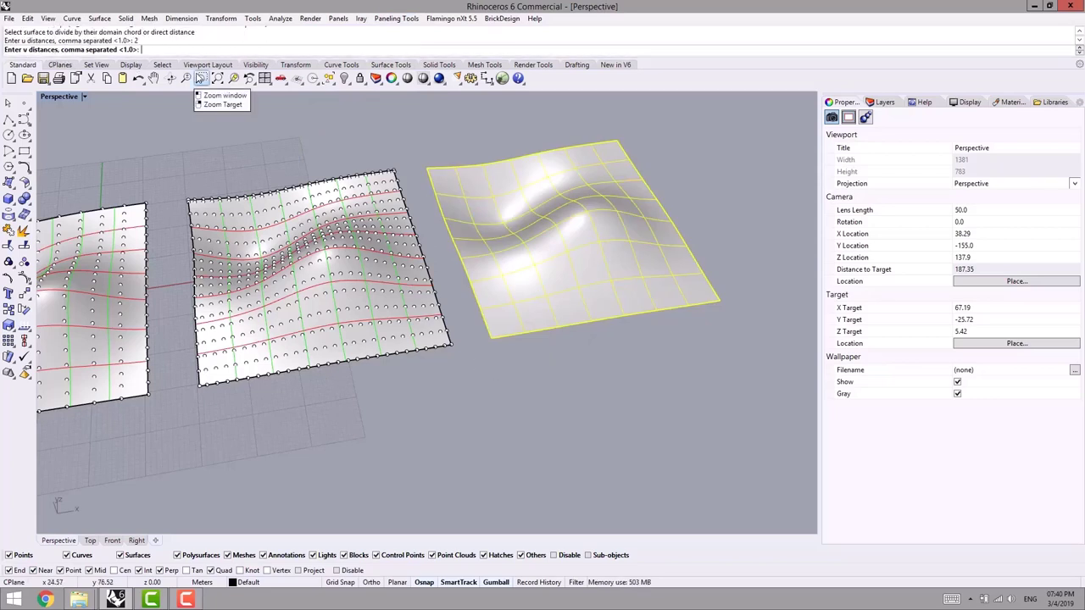
key(Return)
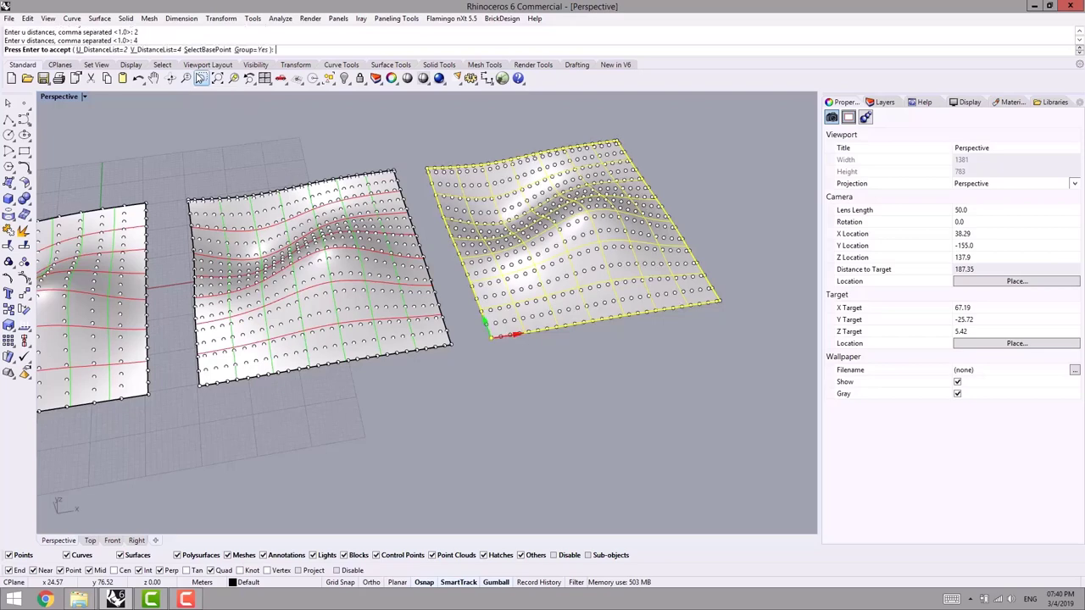
shift+right_drag(670, 349, 677, 307)
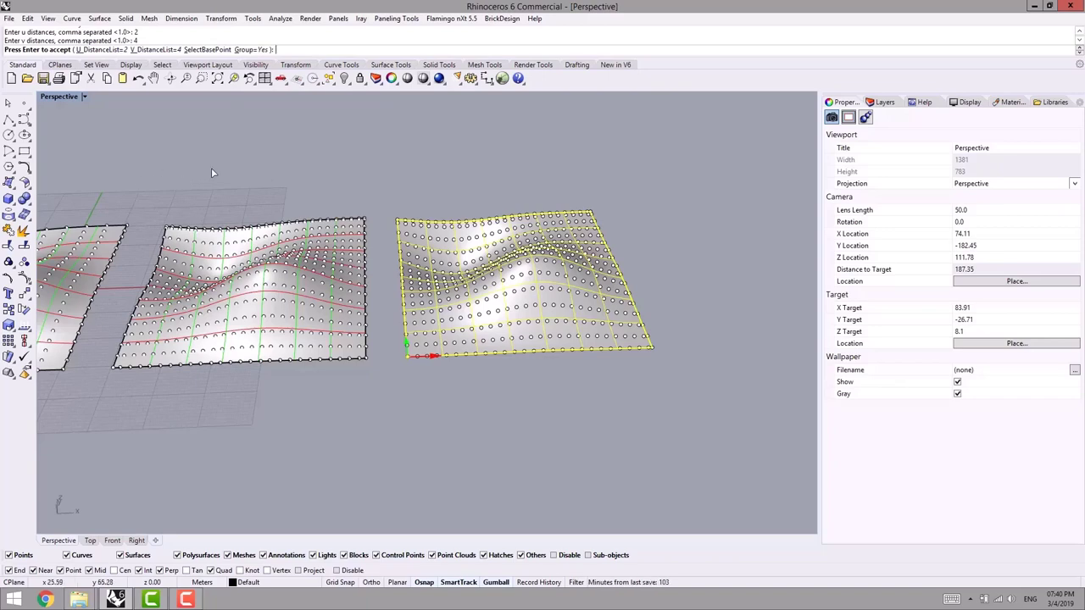
key(Return)
Measure the distance between the first two grid points along the near edge of the chord-divided surface
right_drag(401, 396, 498, 356)
scroll(499, 360, up, 4)
text(Distance)
key(Return)
scroll(496, 353, up, 3)
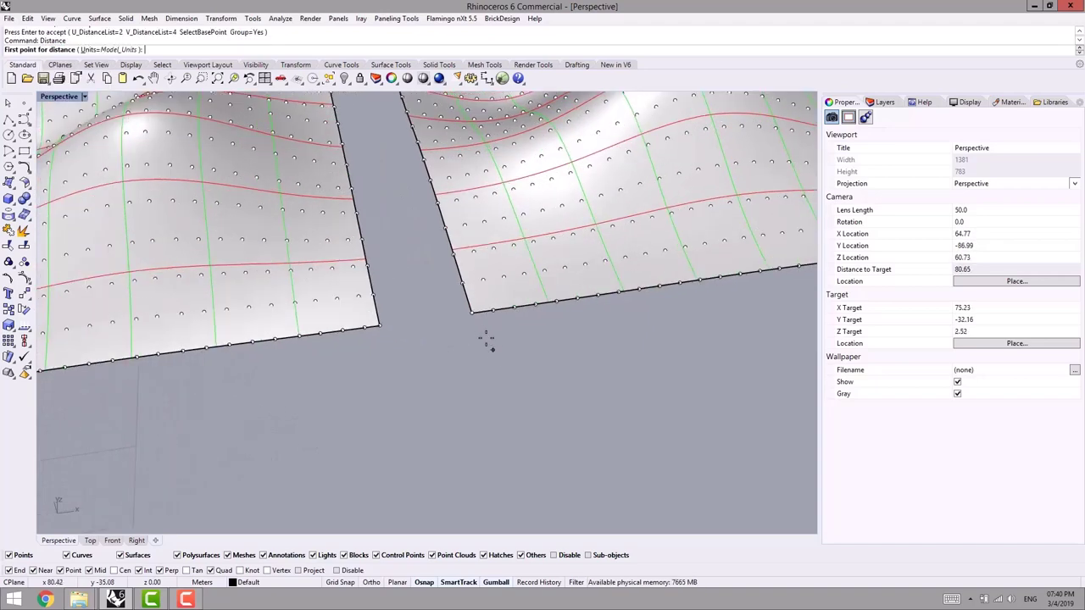
click(473, 314)
click(494, 313)
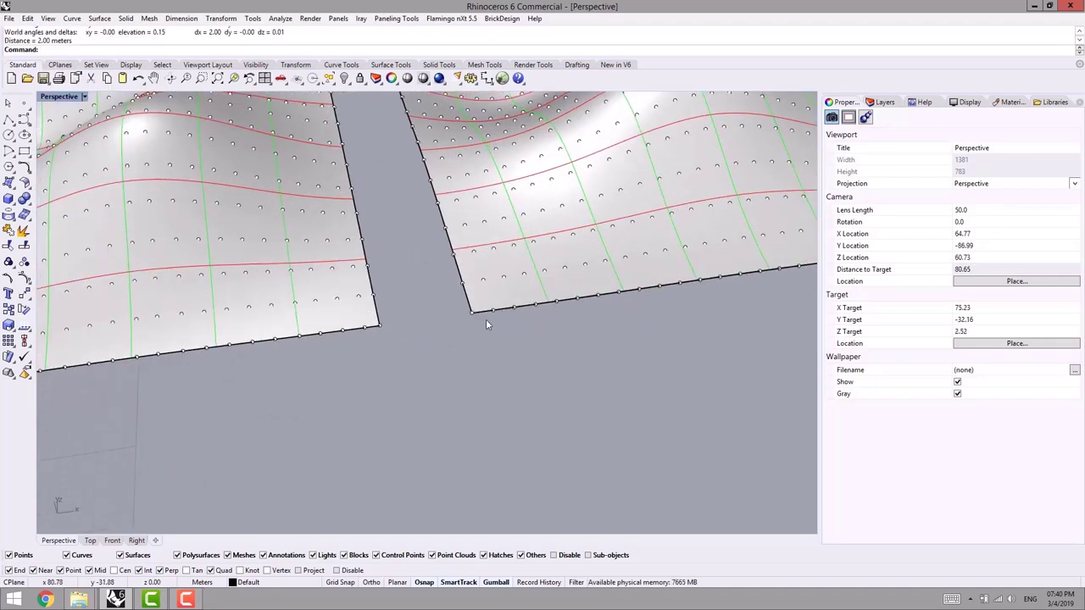
Measure the distance between two neighbouring U-direction grid points on the gently sloping front part of the middle surface
shift+right_drag(486, 319, 568, 340)
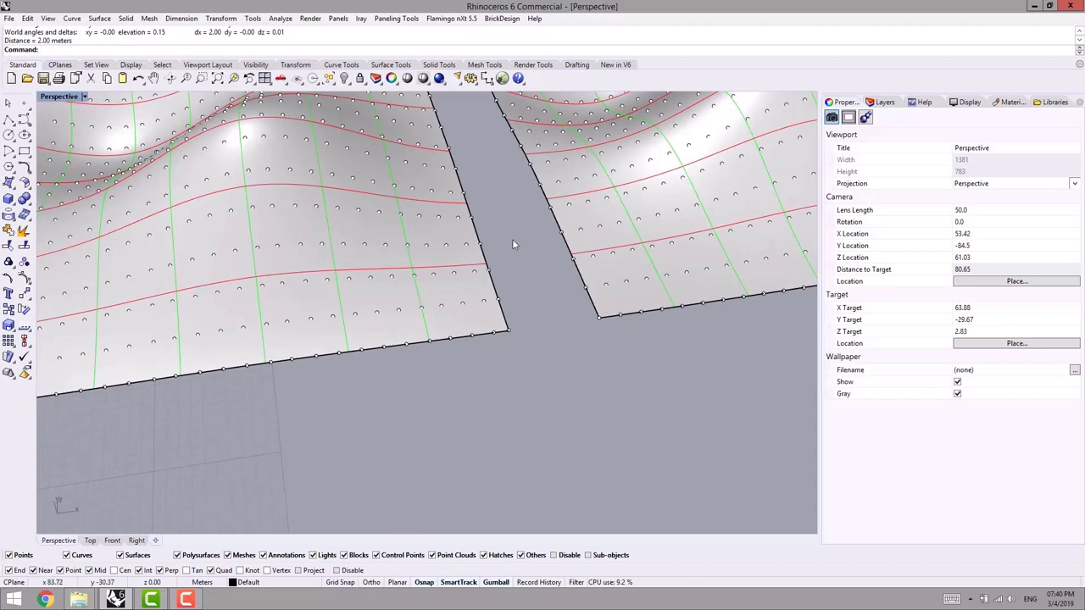
scroll(255, 245, up, 5)
key(Return)
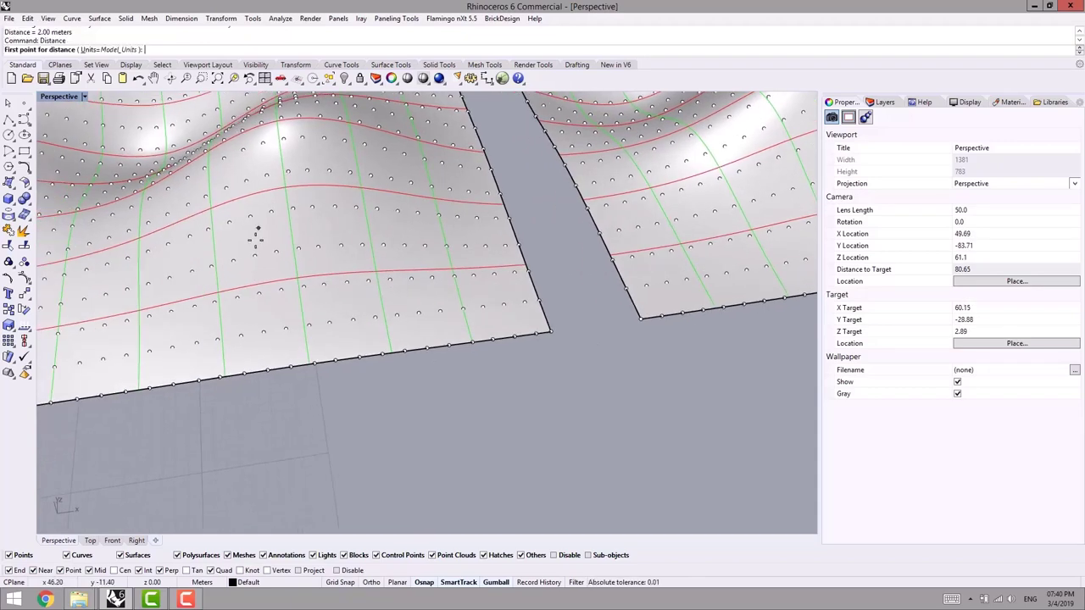
click(252, 261)
click(295, 251)
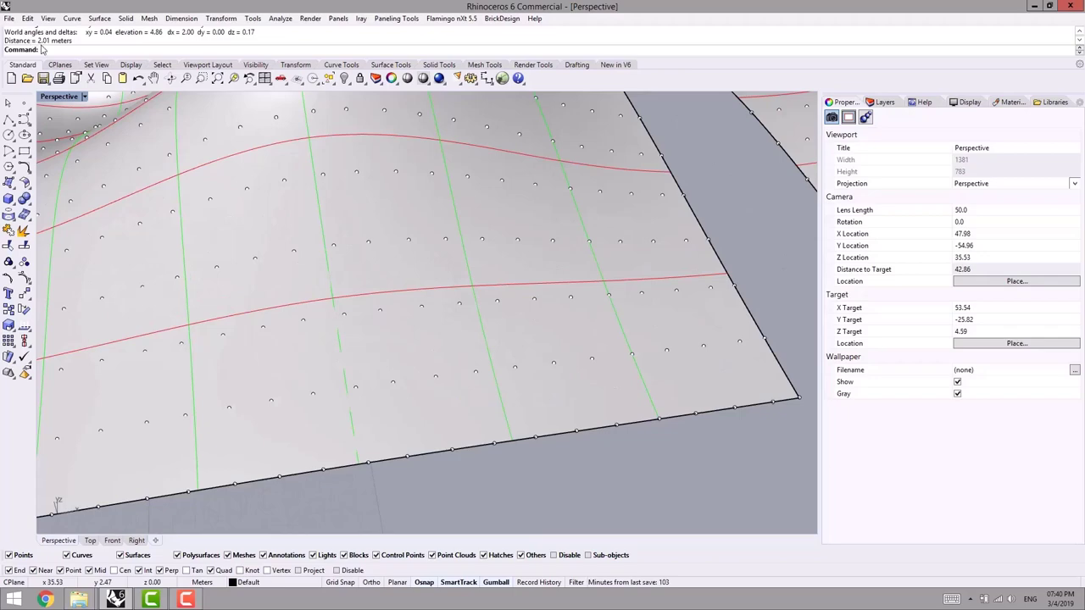
Measure the distance between two adjacent U-direction grid points farther back, on the steeper part of the middle surface
scroll(248, 258, down, 7)
shift+right_drag(248, 258, 275, 314)
right_click(500, 338)
scroll(499, 336, up, 9)
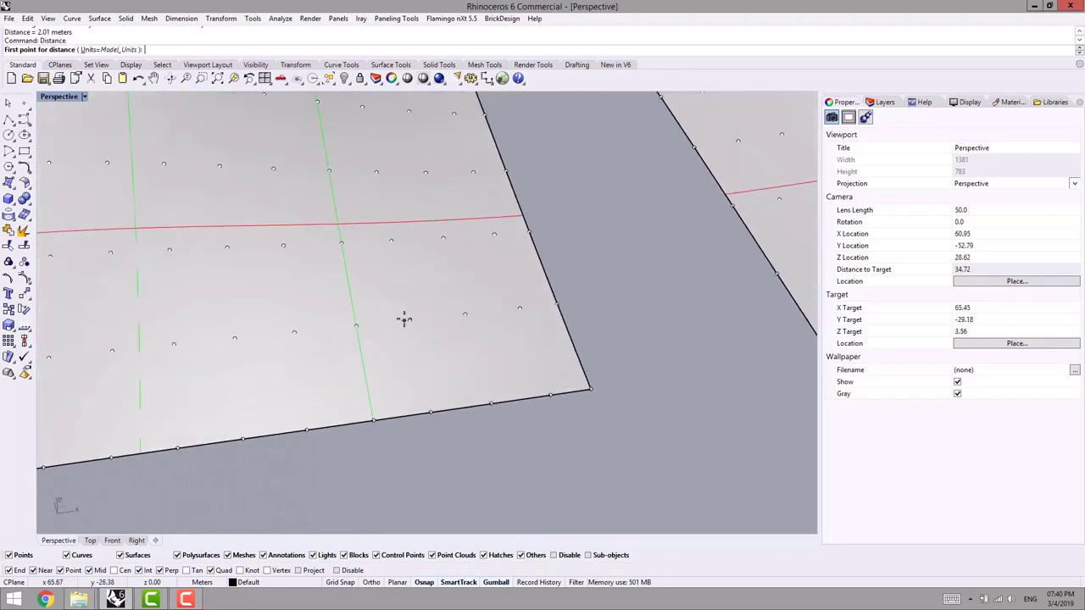
scroll(378, 306, down, 8)
click(361, 271)
scroll(358, 270, up, 5)
click(337, 277)
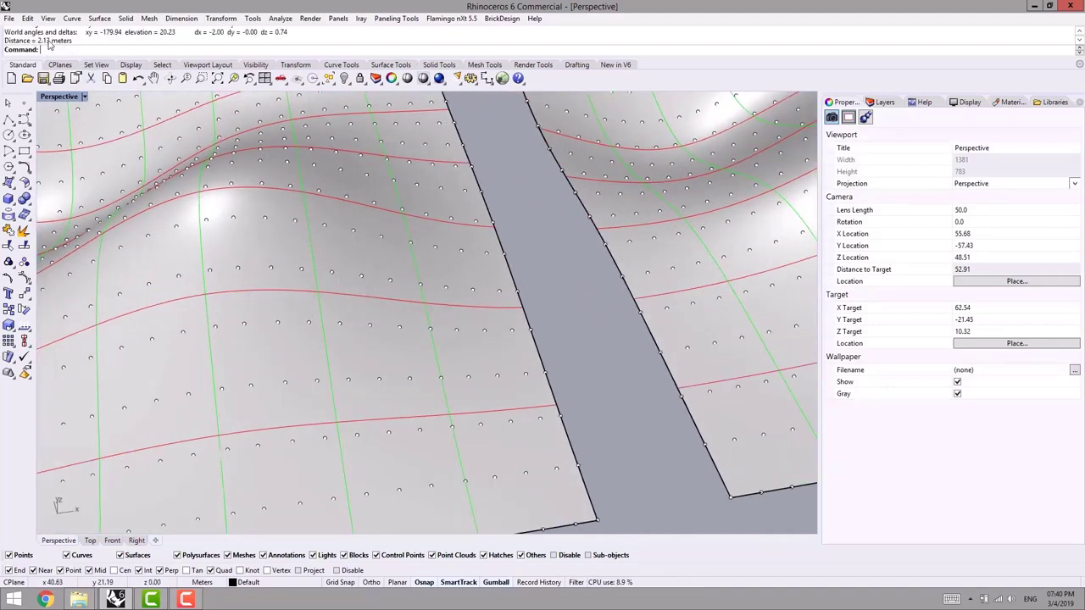
Draw an interpolated curve on the middle surface between two neighbouring grid points in the V direction
scroll(358, 281, down, 10)
right_drag(370, 312, 378, 300)
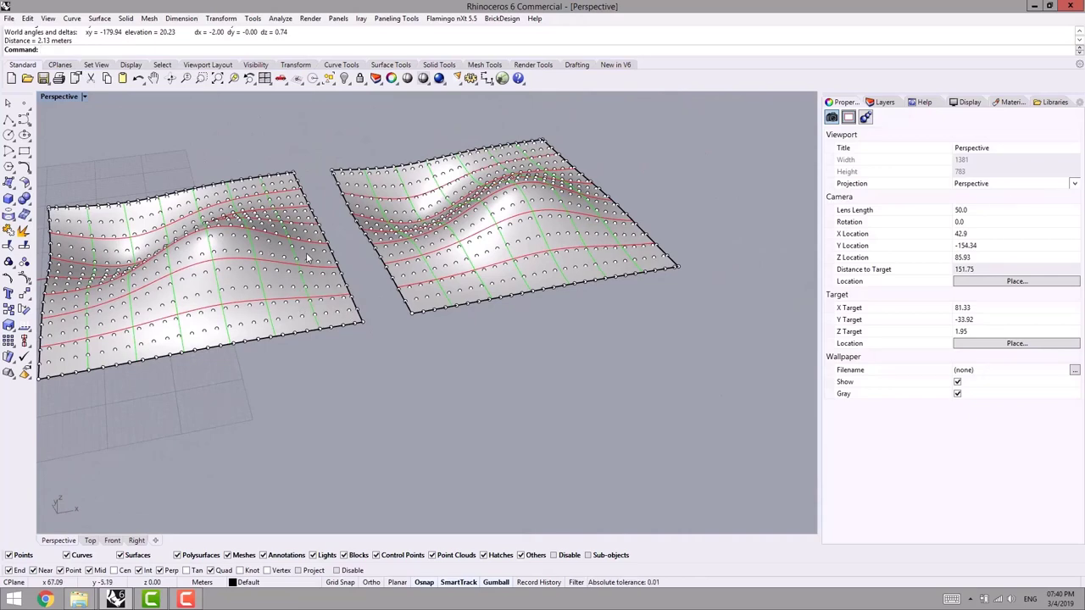
shift+right_drag(299, 317, 439, 311)
scroll(281, 317, up, 6)
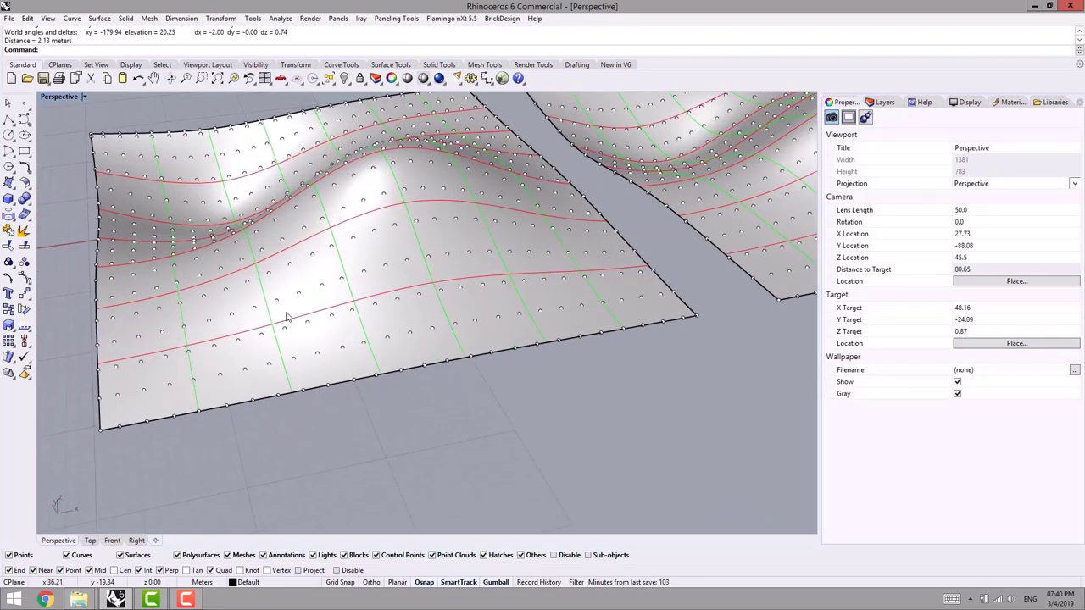
right_drag(285, 314, 298, 291)
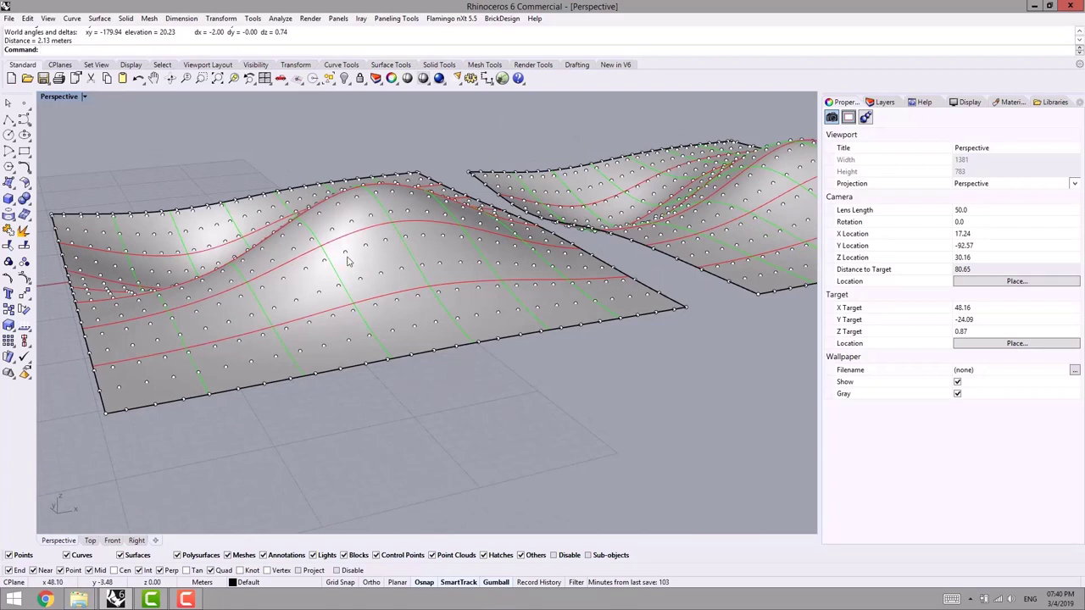
click(28, 123)
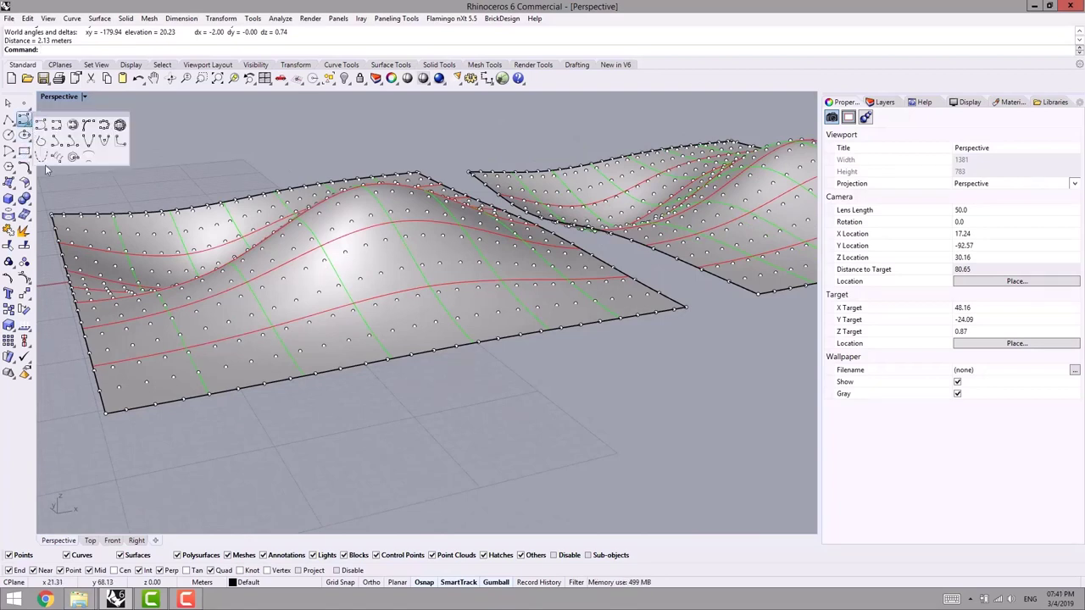
click(73, 125)
scroll(372, 244, up, 5)
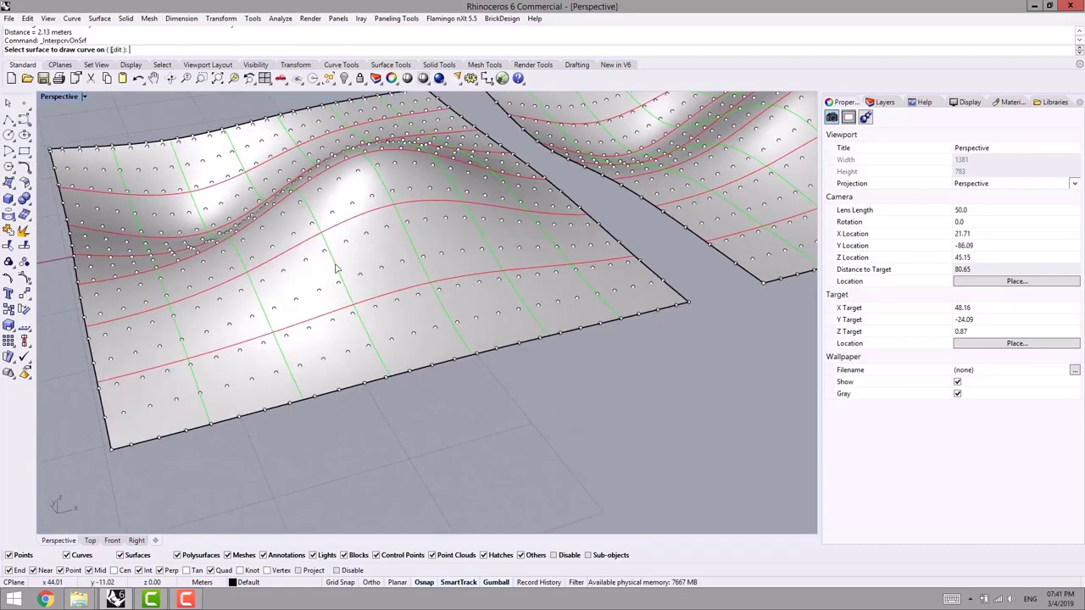
click(371, 243)
scroll(367, 247, up, 3)
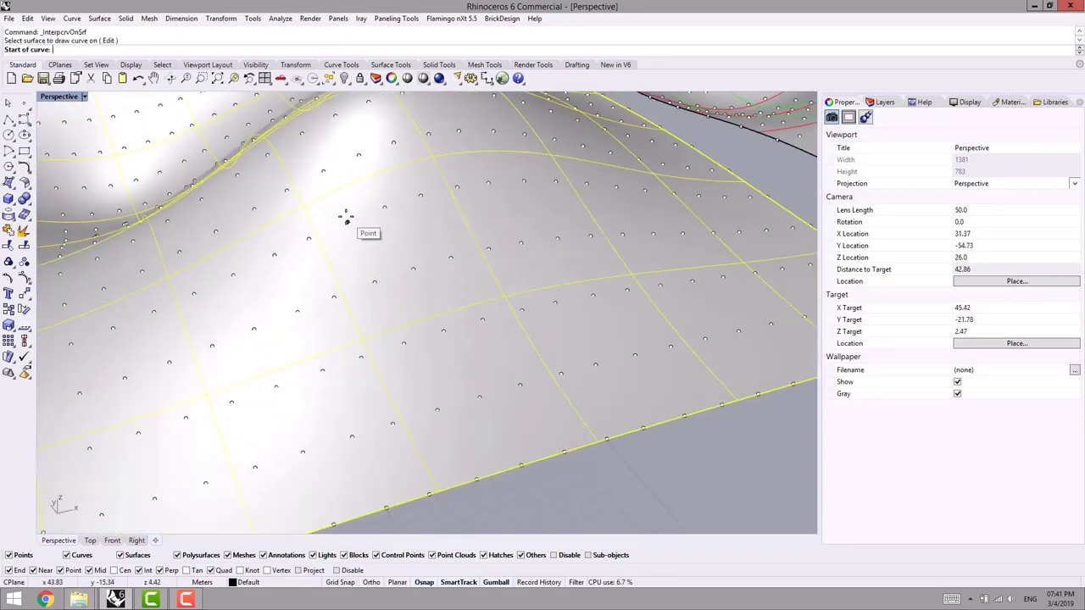
click(348, 223)
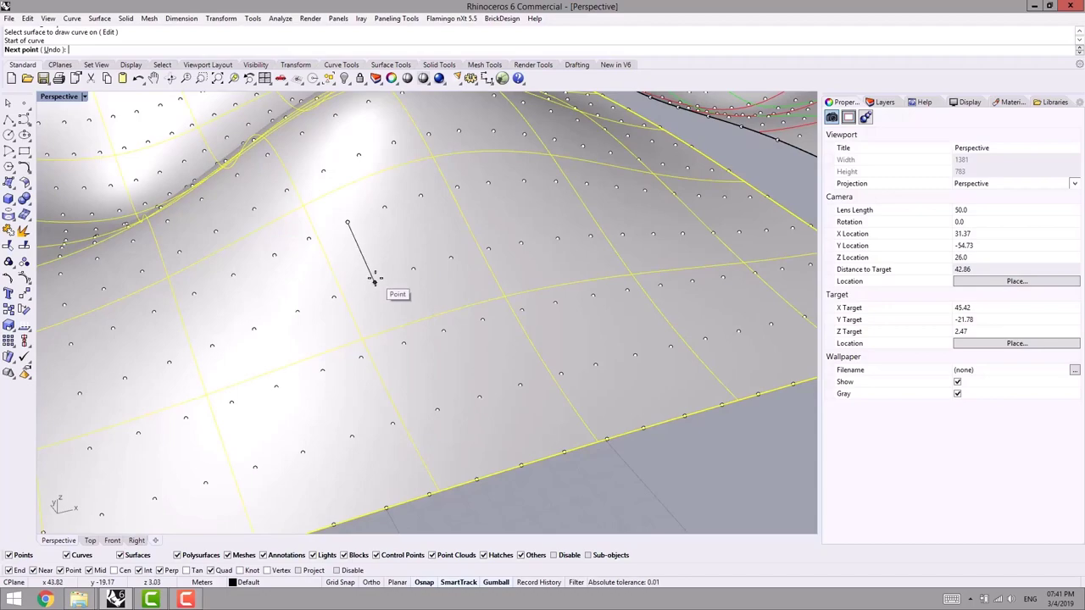
click(374, 282)
right_click(389, 271)
scroll(388, 312, down, 4)
right_drag(387, 315, 379, 286)
scroll(379, 287, up, 4)
scroll(380, 284, up, 2)
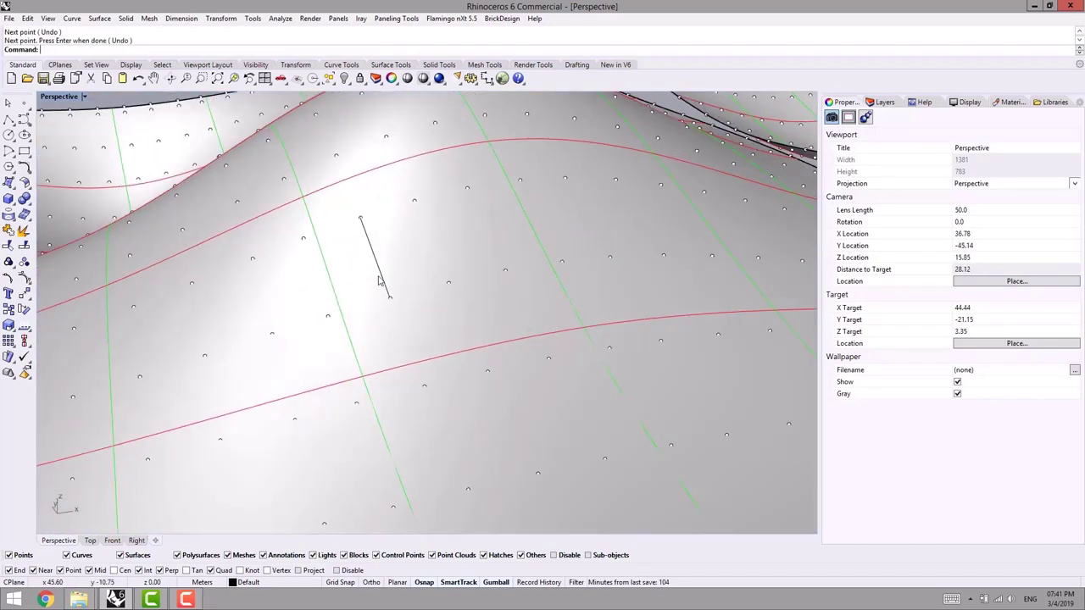
Measure the length of the interpolated curve just drawn between the two grid points on the middle surface
key(Return)
click(371, 250)
key(Return)
scroll(363, 289, down, 2)
shift+right_drag(364, 288, 350, 292)
scroll(349, 292, down, 2)
right_drag(346, 293, 482, 382)
Undo the interpolated curve on the middle surface
key(ctrl+z)
scroll(456, 359, down, 4)
right_drag(419, 300, 430, 273)
scroll(439, 306, down, 4)
right_drag(445, 316, 371, 356)
right_drag(371, 367, 279, 363)
right_drag(344, 282, 369, 284)
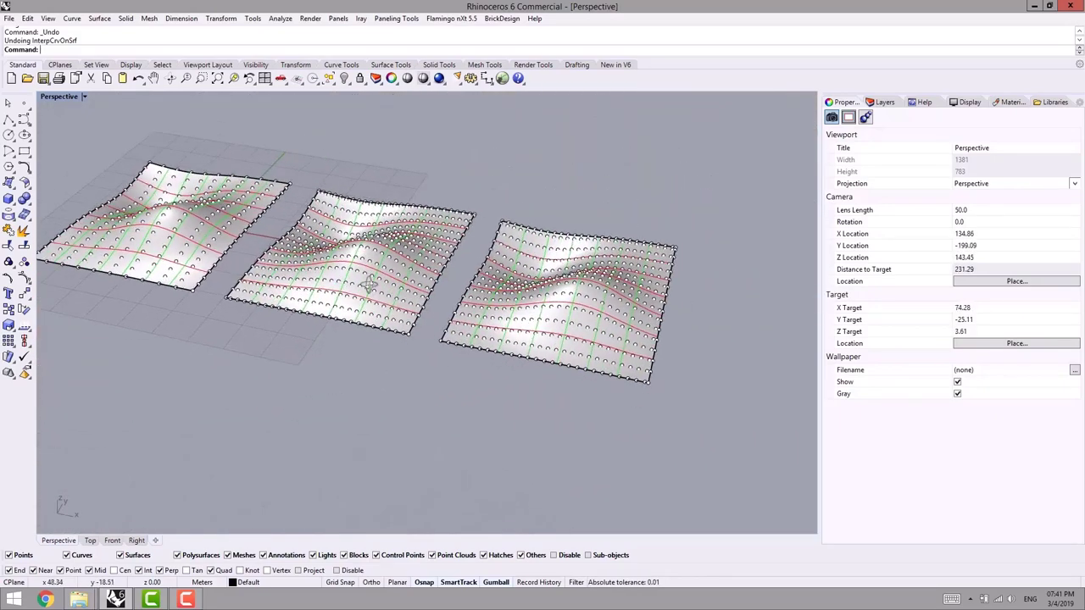
scroll(369, 284, up, 2)
click(396, 18)
mouse_move(369, 34)
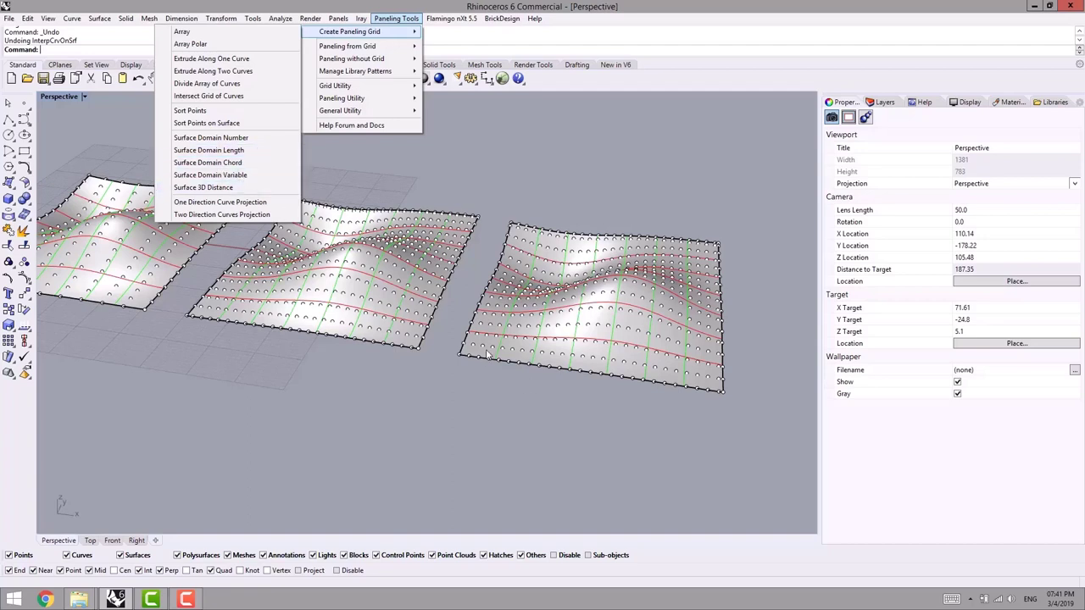
right_drag(458, 395, 437, 383)
scroll(412, 346, up, 4)
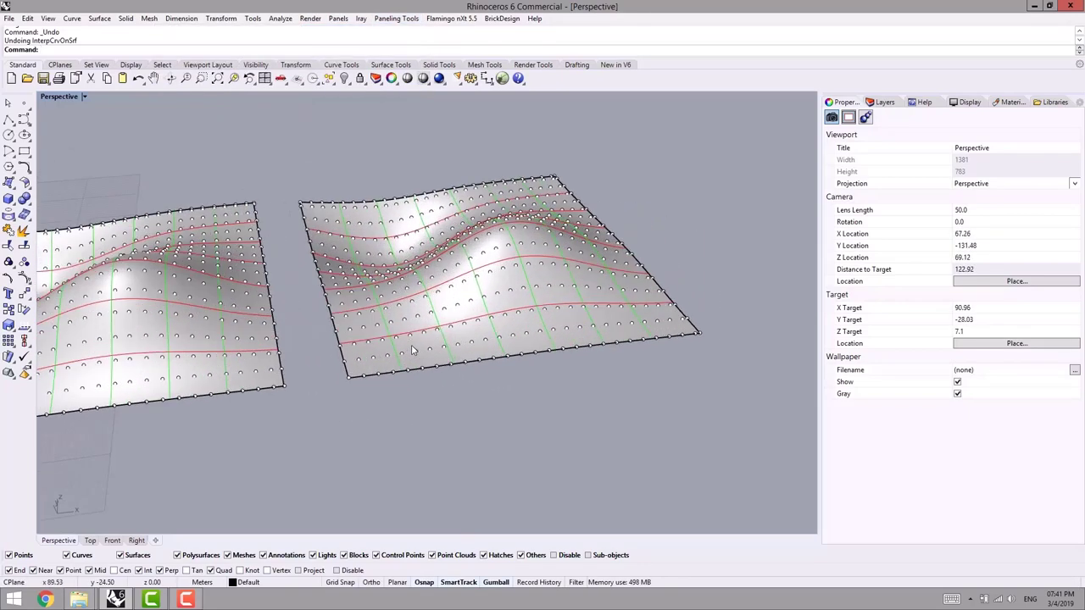
scroll(356, 351, down, 5)
scroll(345, 280, up, 4)
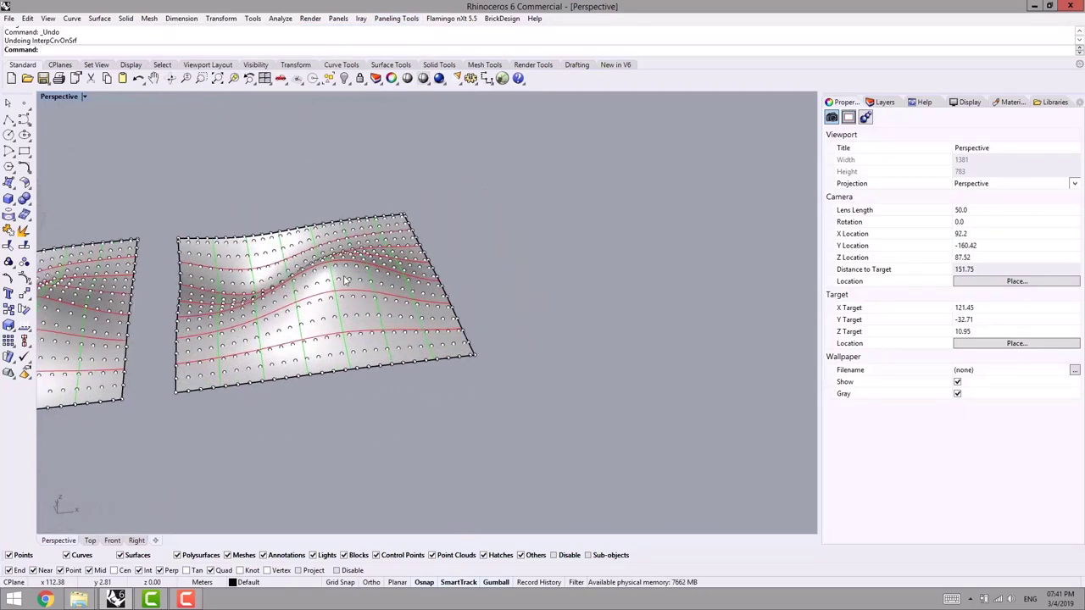
Copy the chord-divided surface, without its grid points, into the empty space beside it
click(346, 280)
scroll(383, 313, down, 6)
shift+right_drag(413, 358, 300, 371)
alt+drag(290, 307, 468, 306)
click(534, 367)
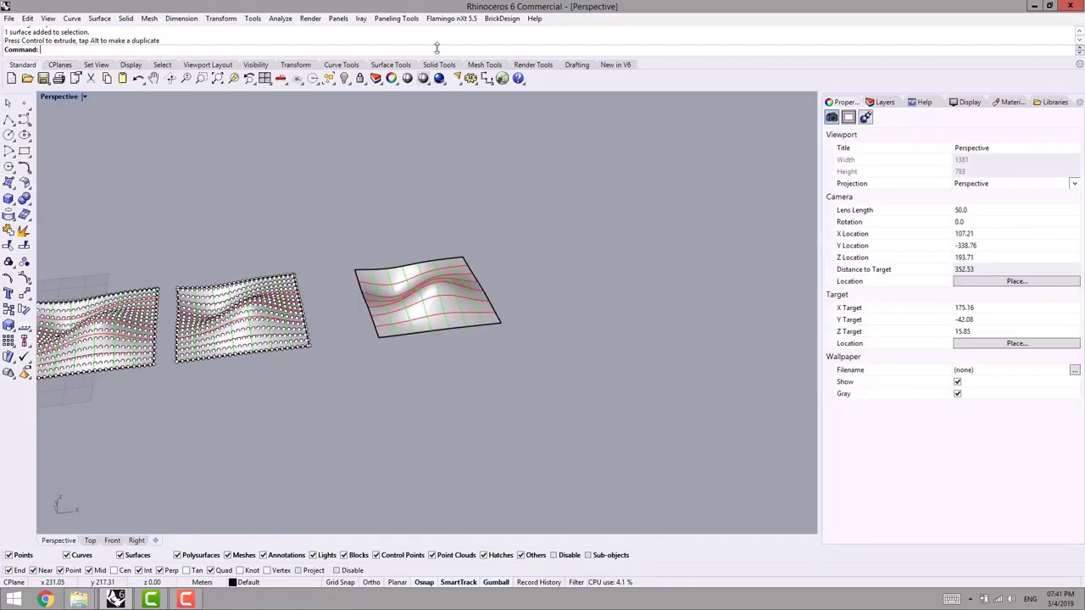
Start a Surface Domain Variable paneling grid and choose Bitmap as its distance method
click(396, 18)
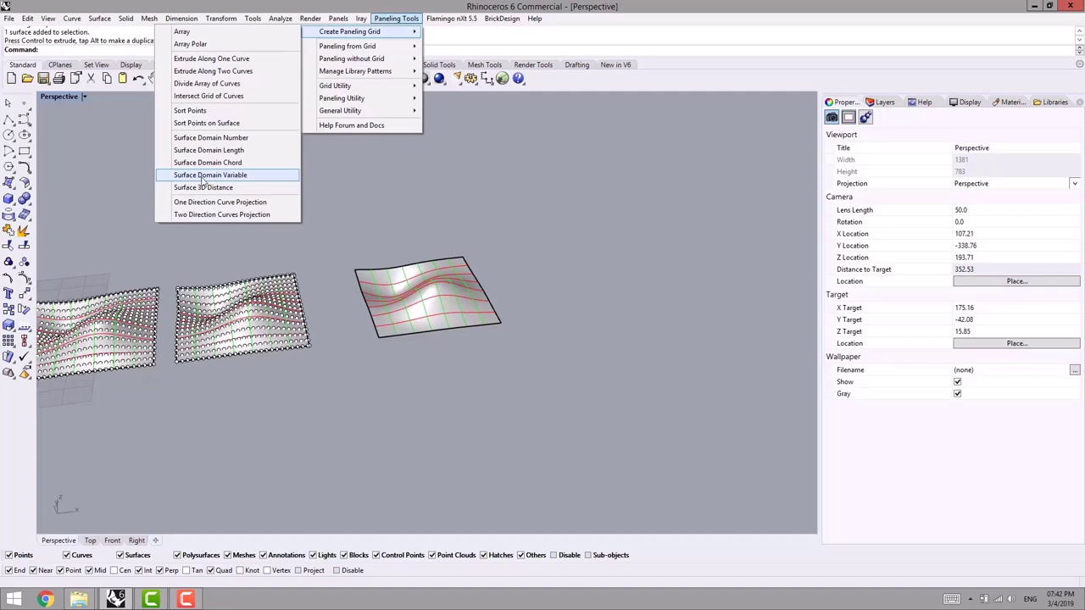
click(251, 181)
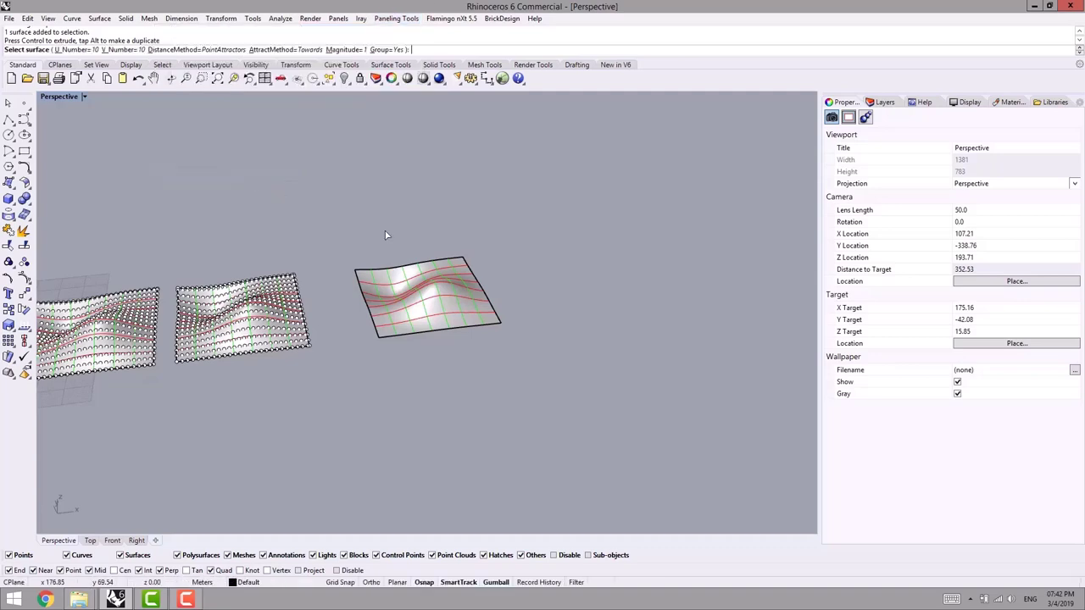
right_drag(387, 235, 376, 235)
scroll(272, 314, up, 5)
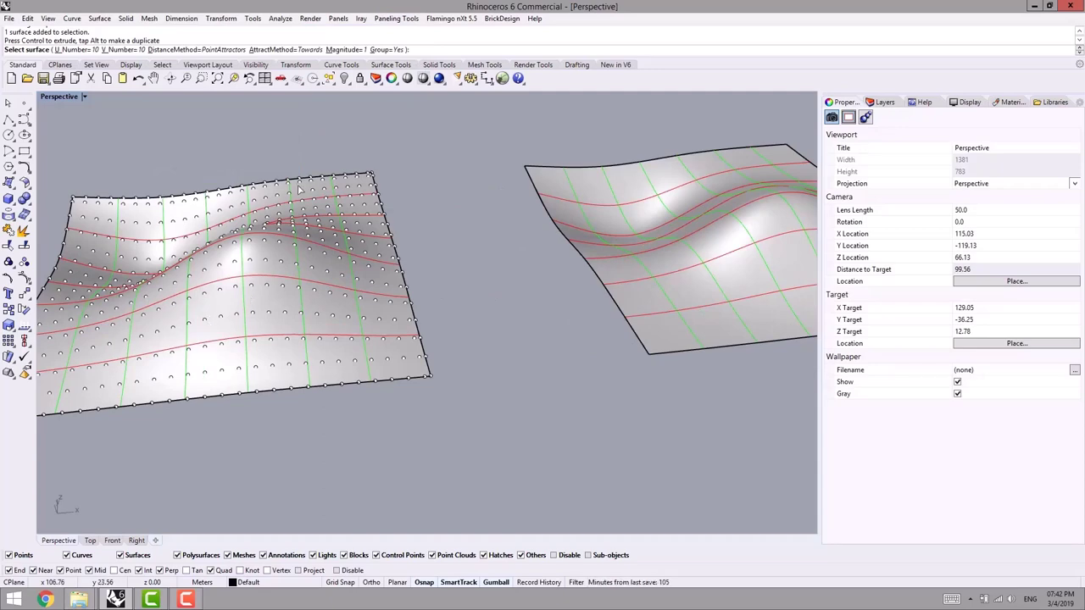
scroll(339, 225, down, 8)
right_drag(332, 307, 255, 305)
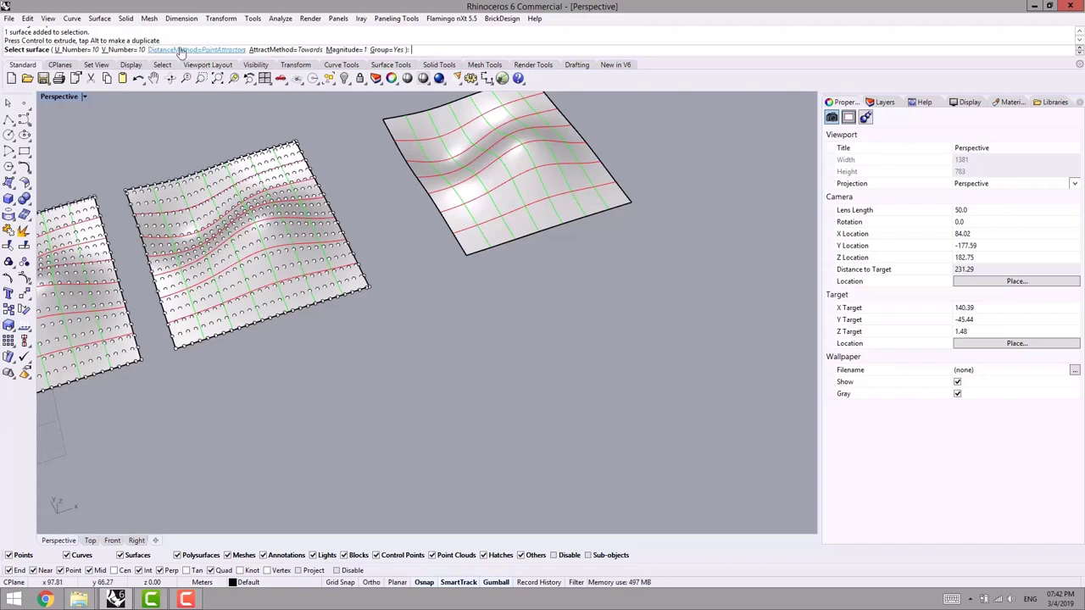
click(212, 50)
right_drag(509, 212, 593, 255)
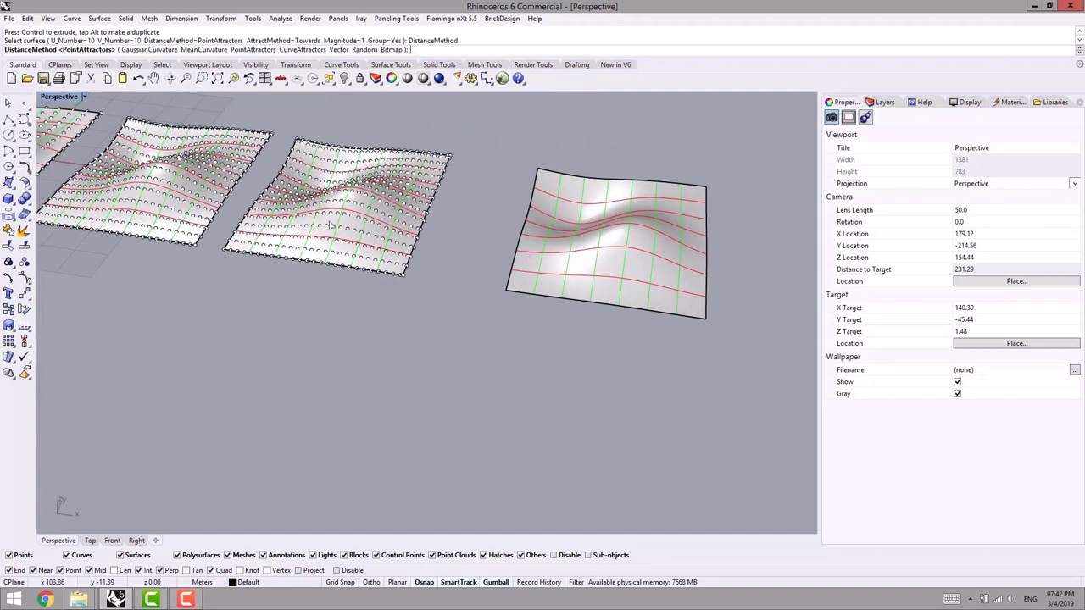
scroll(360, 234, up, 2)
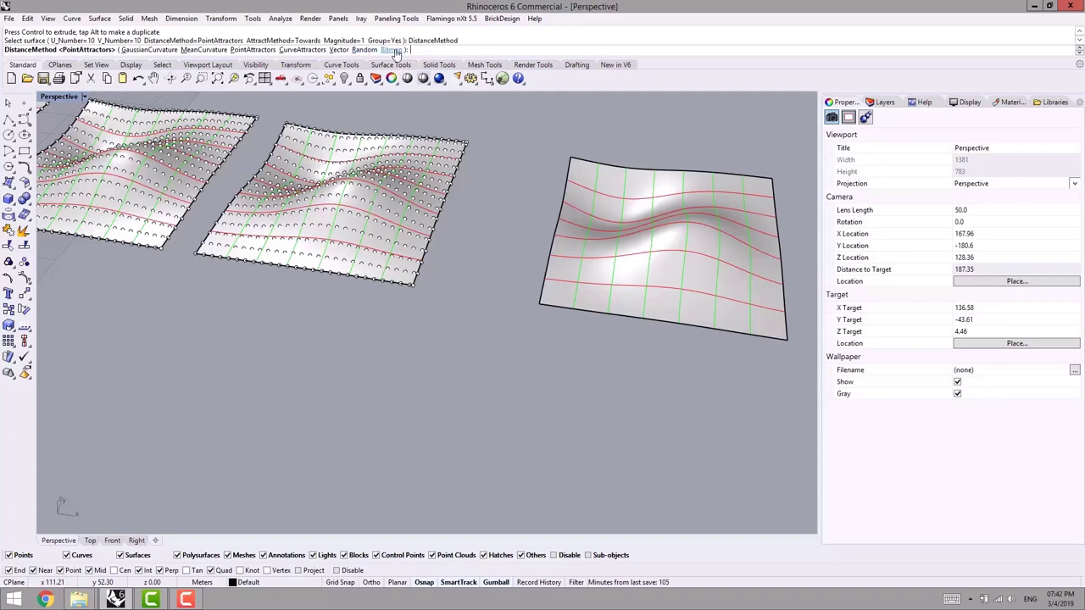
click(390, 53)
right_drag(299, 200, 382, 217)
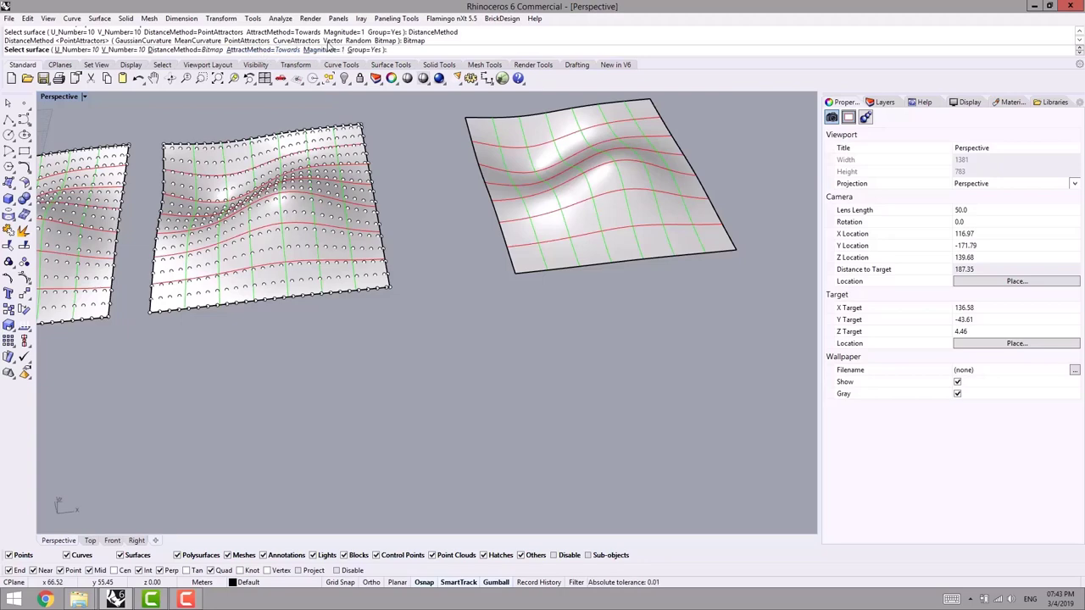
scroll(440, 208, down, 5)
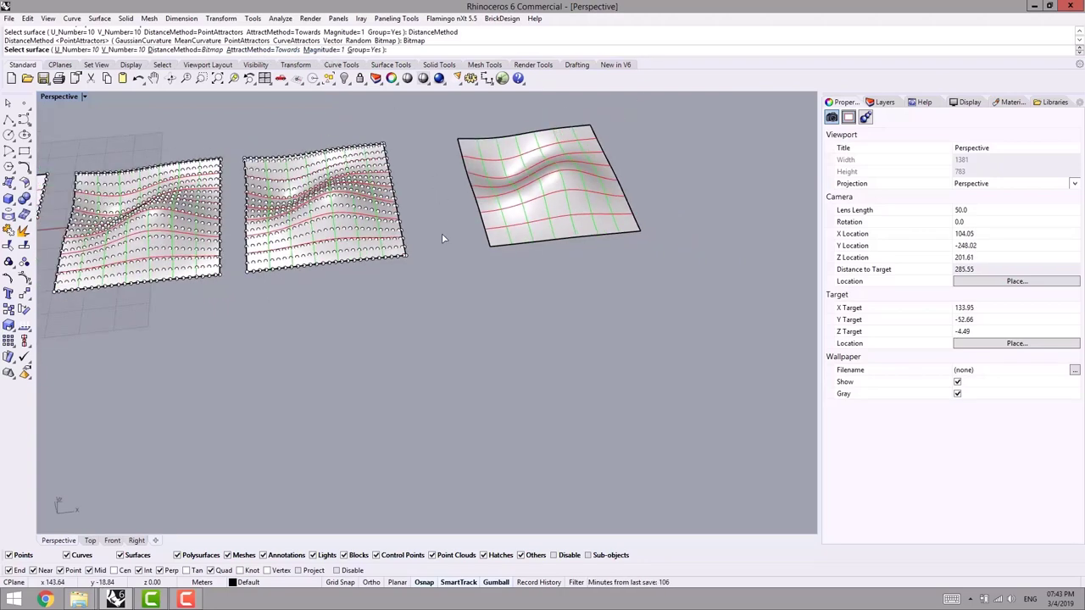
click(200, 50)
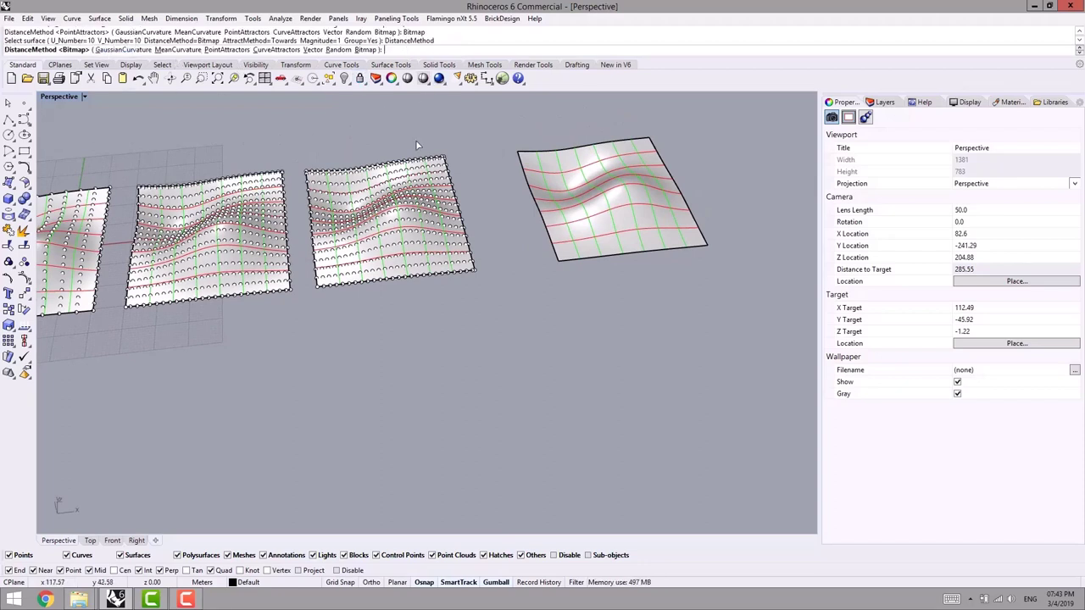
key(Return)
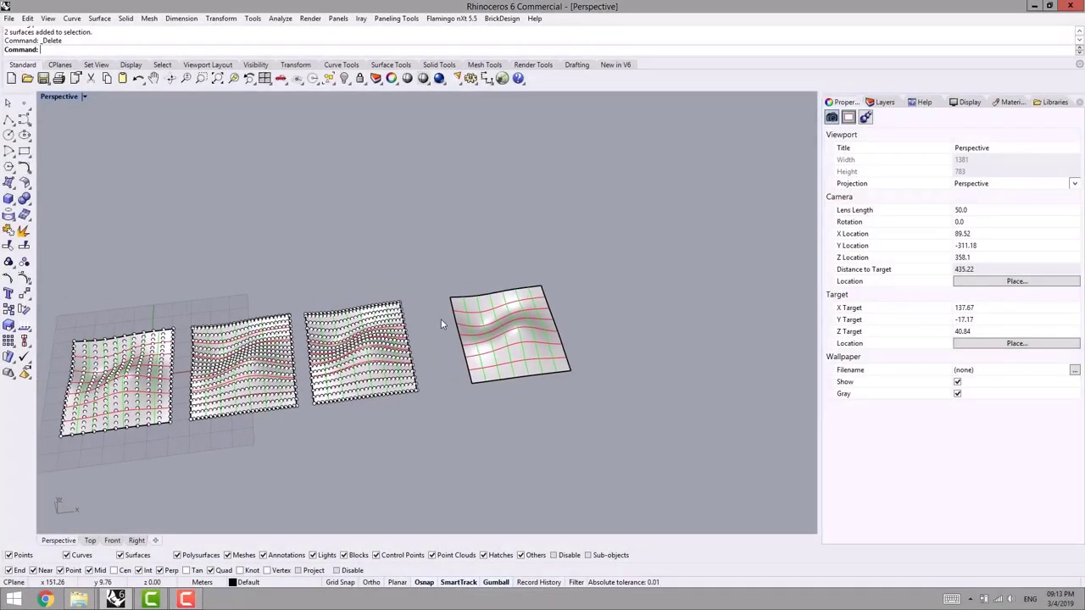
Delete the three divided surfaces together with all their grid points, keeping only the plain copy
scroll(441, 323, down, 3)
drag(427, 290, 151, 436)
shift+right_drag(401, 390, 363, 383)
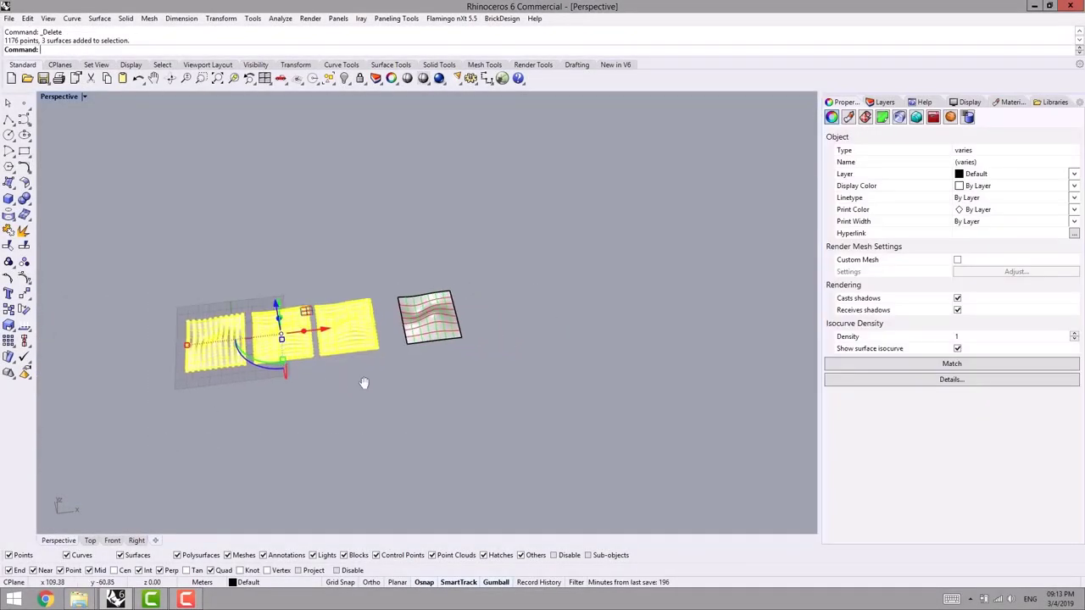
key(Delete)
Duplicate the remaining wavy surface to form a row of four evenly spaced surfaces
scroll(350, 286, up, 8)
click(669, 325)
shift+right_drag(532, 331, 688, 297)
mouse_move(687, 293)
mouse_down()
mouse_move(191, 329)
mouse_move(505, 298)
mouse_move(663, 262)
mouse_up()
click(458, 222)
shift+right_drag(434, 231, 513, 219)
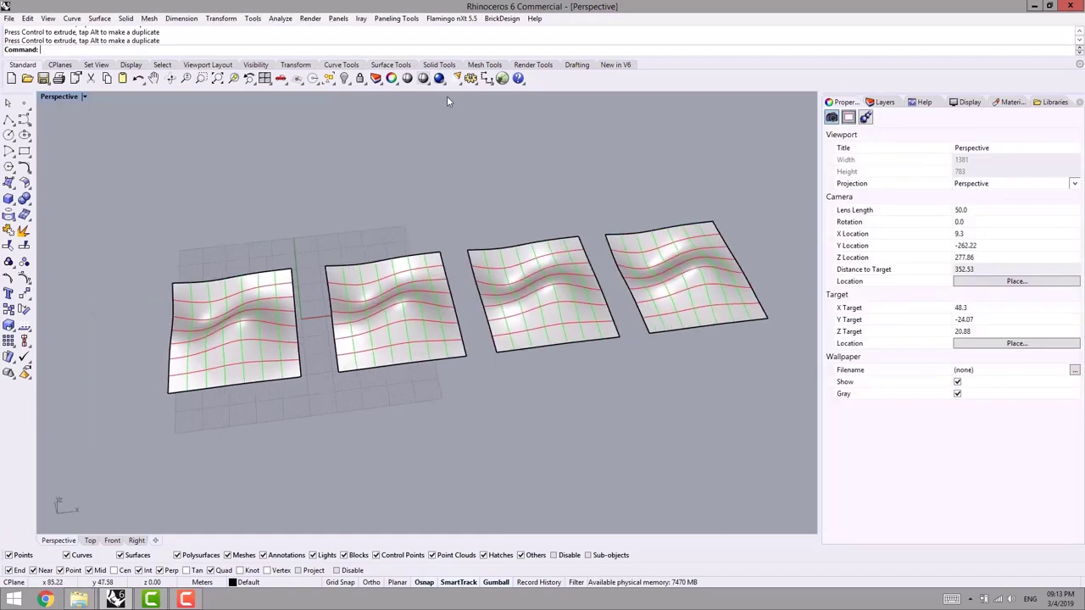
Start a Surface Domain Variable paneling grid with 30 spans in the U direction and 30 in the V direction
click(396, 18)
mouse_move(349, 31)
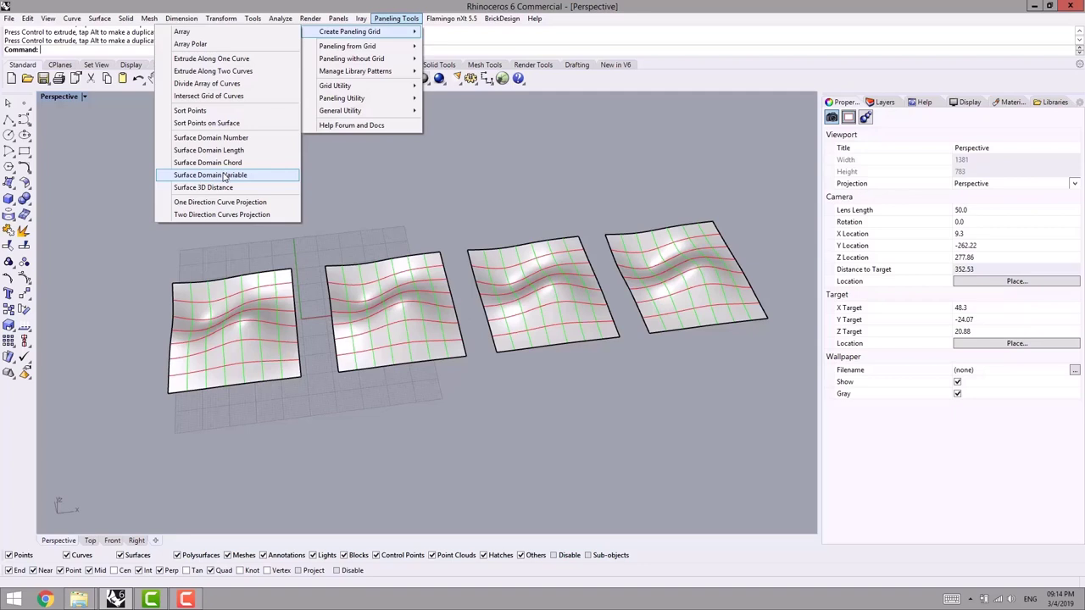
click(213, 174)
right_drag(286, 164, 195, 183)
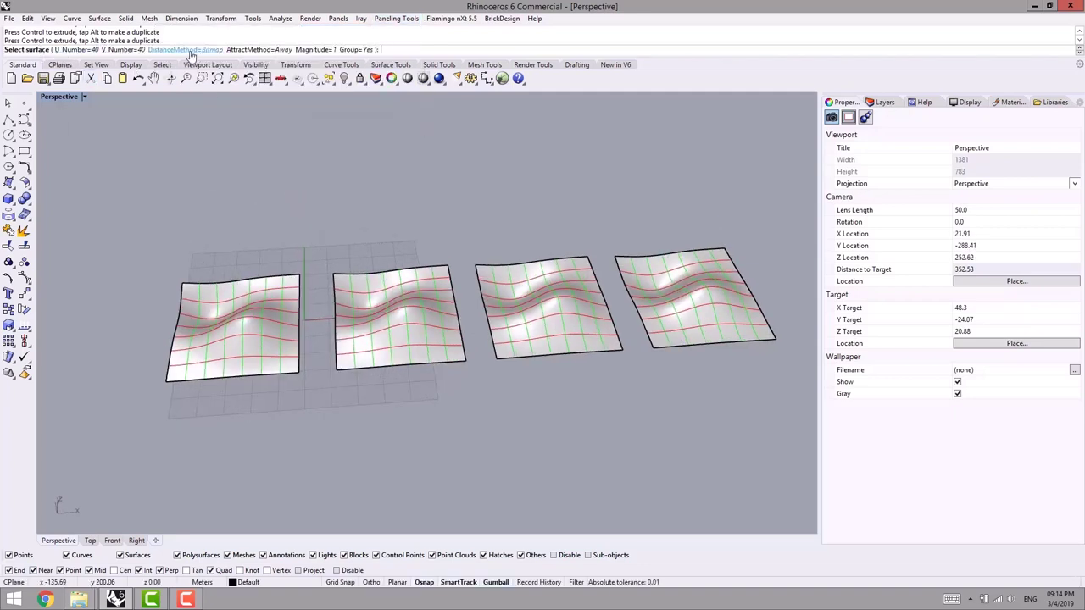
click(68, 49)
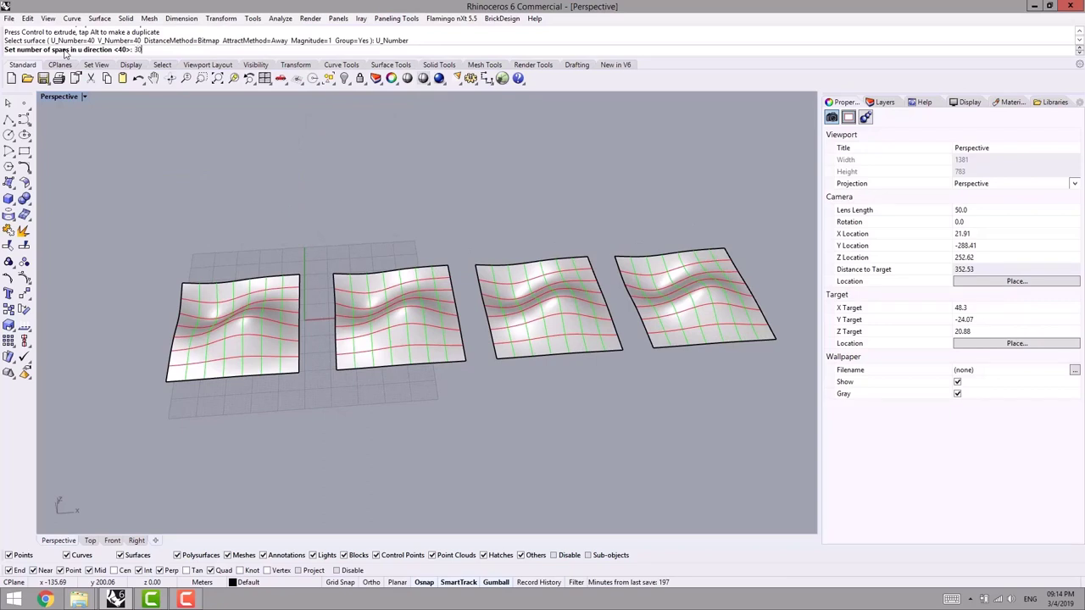
key(Return)
click(121, 49)
text(30)
key(Return)
right_drag(269, 217, 257, 220)
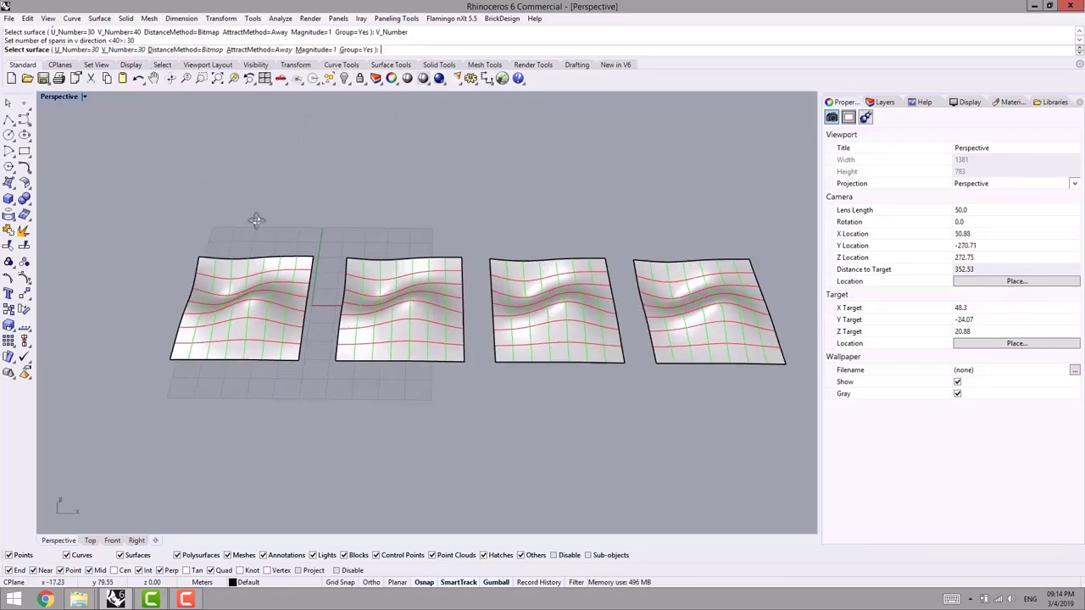
Set the grid's distance method to GaussianCurvature and leave the attract method on Away
click(182, 51)
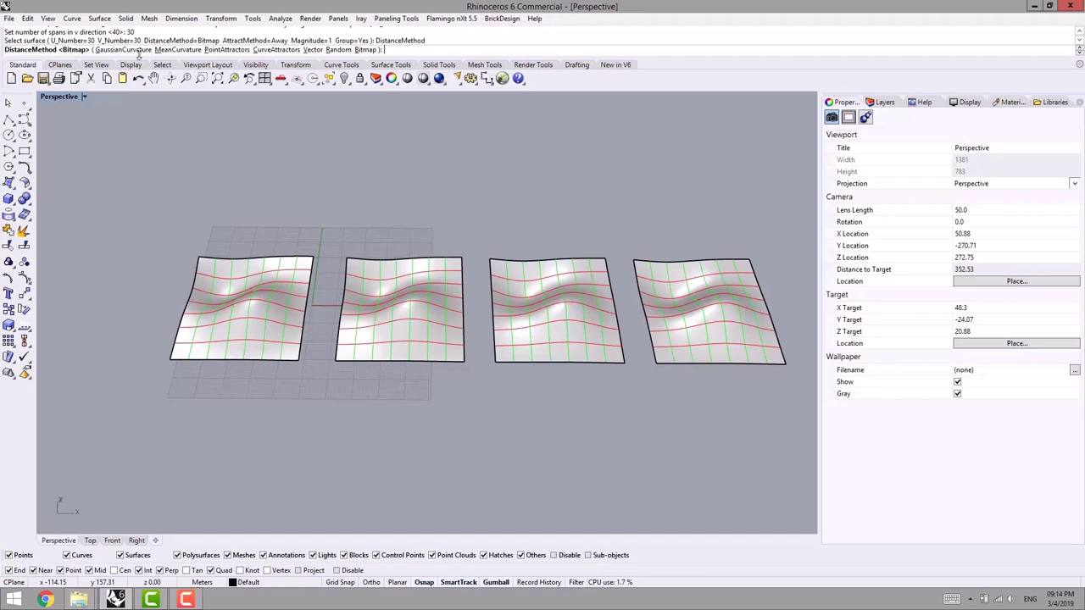
shift+right_drag(299, 196, 375, 210)
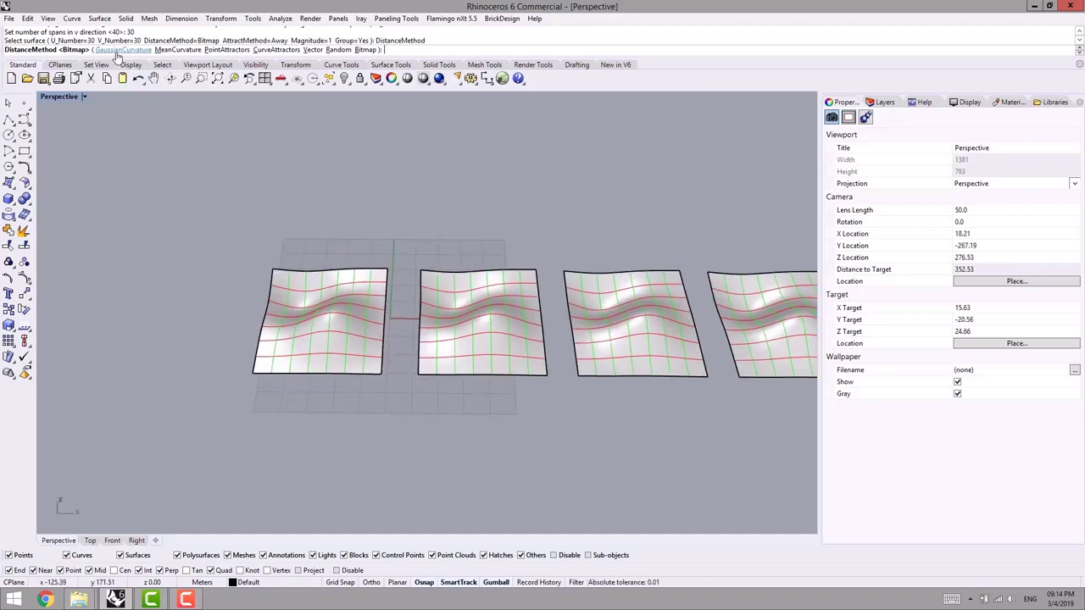
shift+right_drag(247, 218, 221, 231)
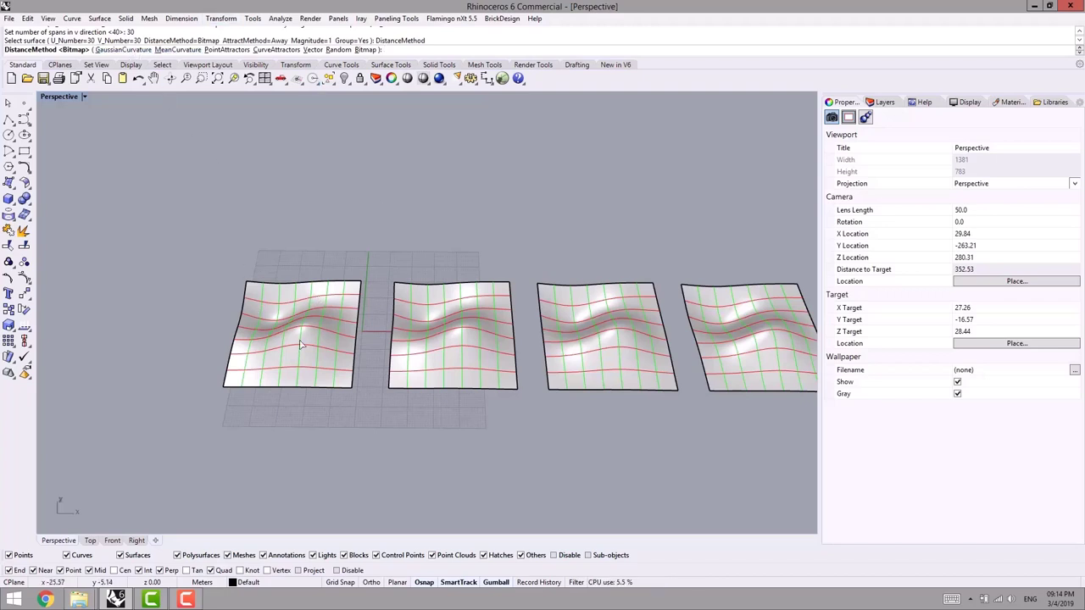
scroll(301, 345, up, 2)
click(123, 49)
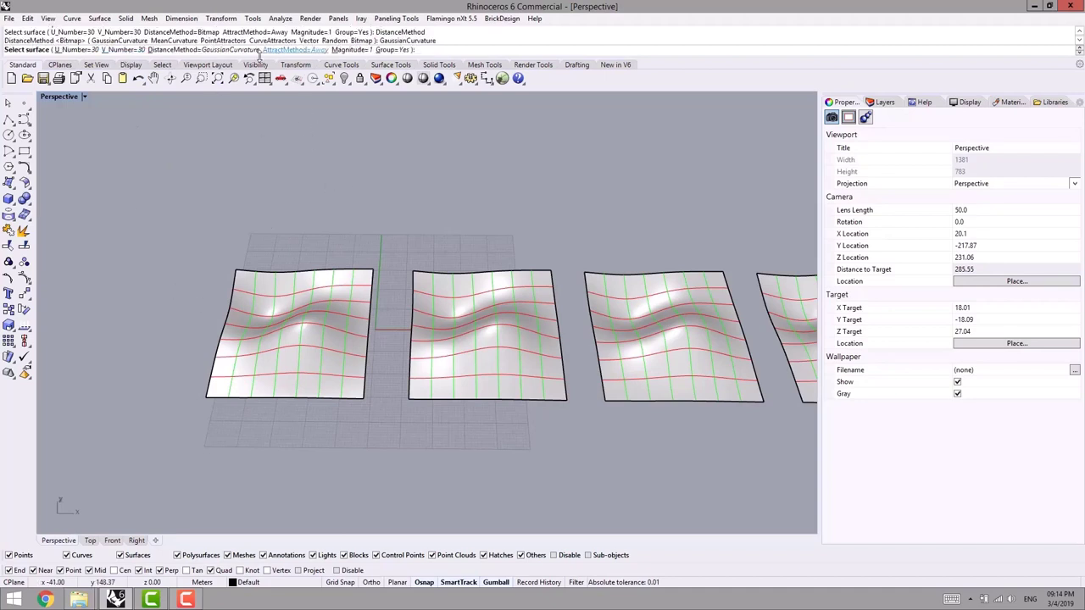
click(311, 50)
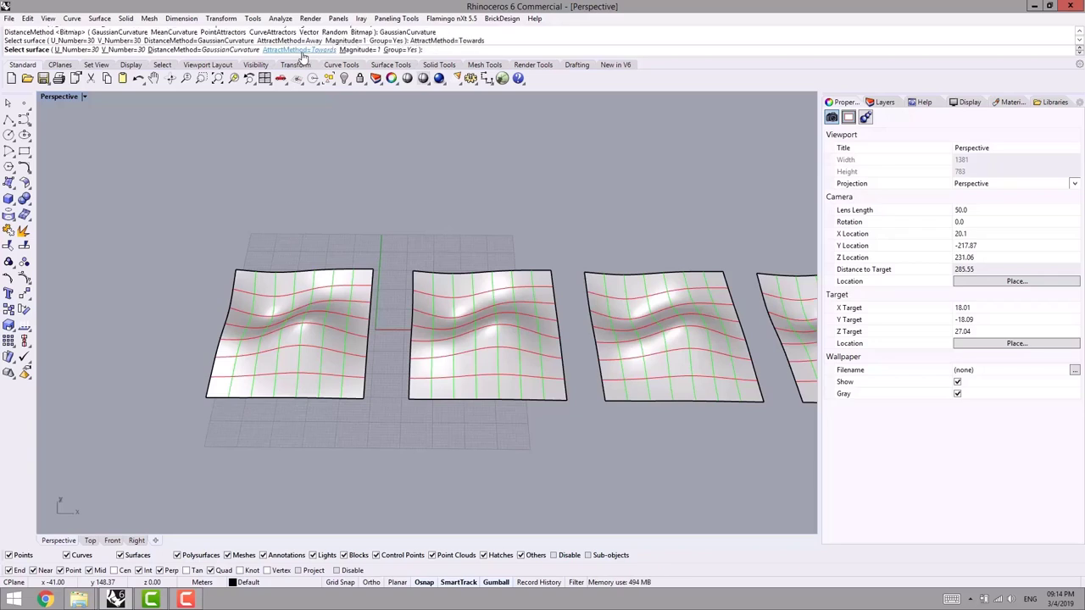
click(301, 50)
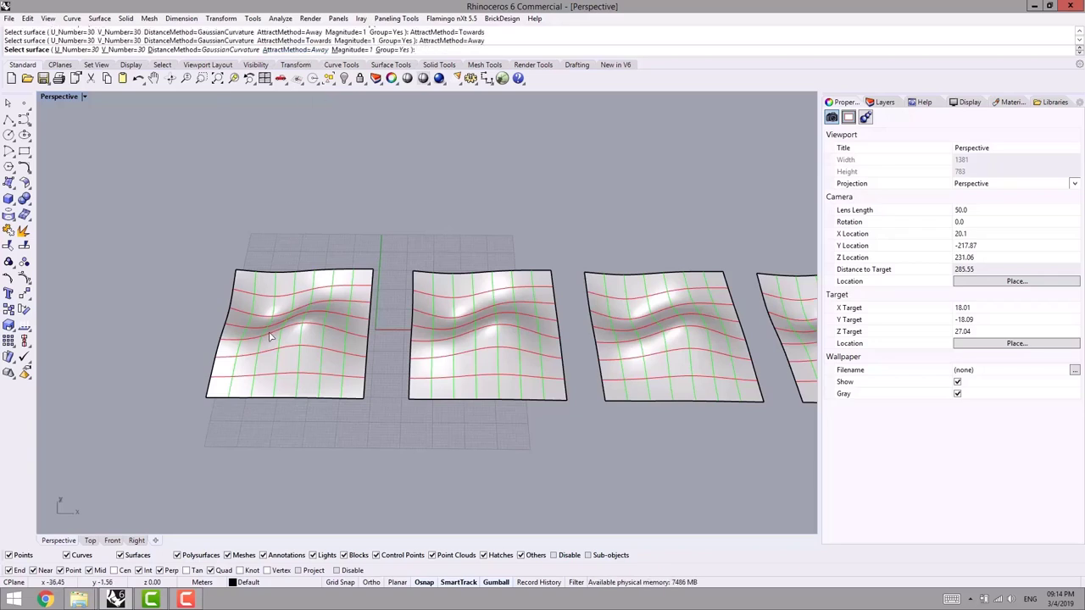
Try the Gaussian curvature grid with magnitude 1 on the first surface, examine its point spacing, and undo it
right_drag(270, 337, 254, 323)
click(318, 330)
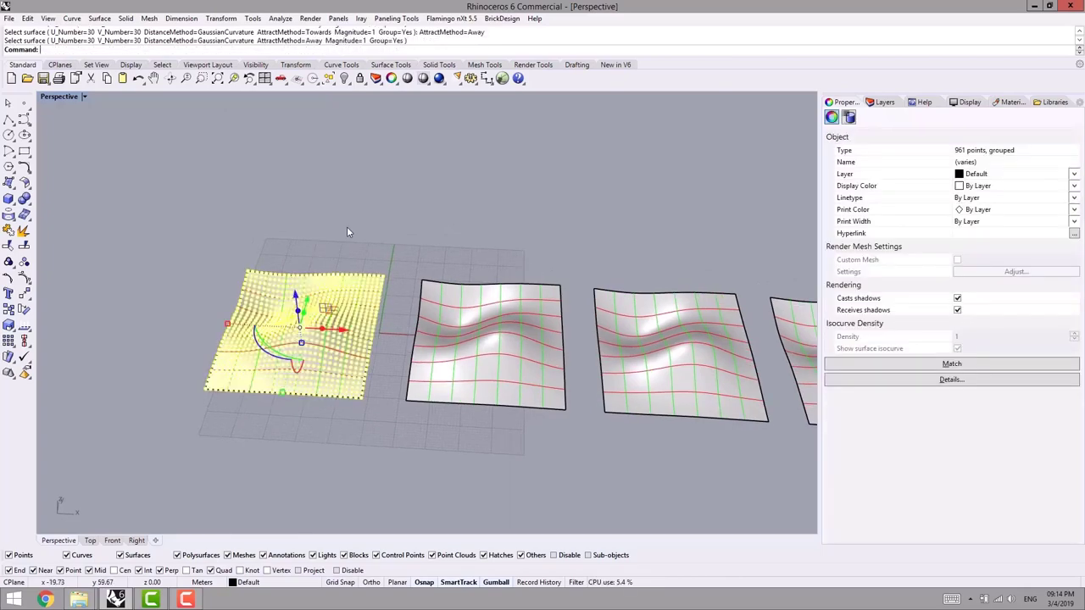
scroll(346, 227, up, 6)
click(336, 252)
shift+right_drag(315, 367, 312, 299)
shift+right_drag(360, 360, 393, 330)
scroll(359, 370, up, 6)
shift+right_drag(315, 381, 374, 393)
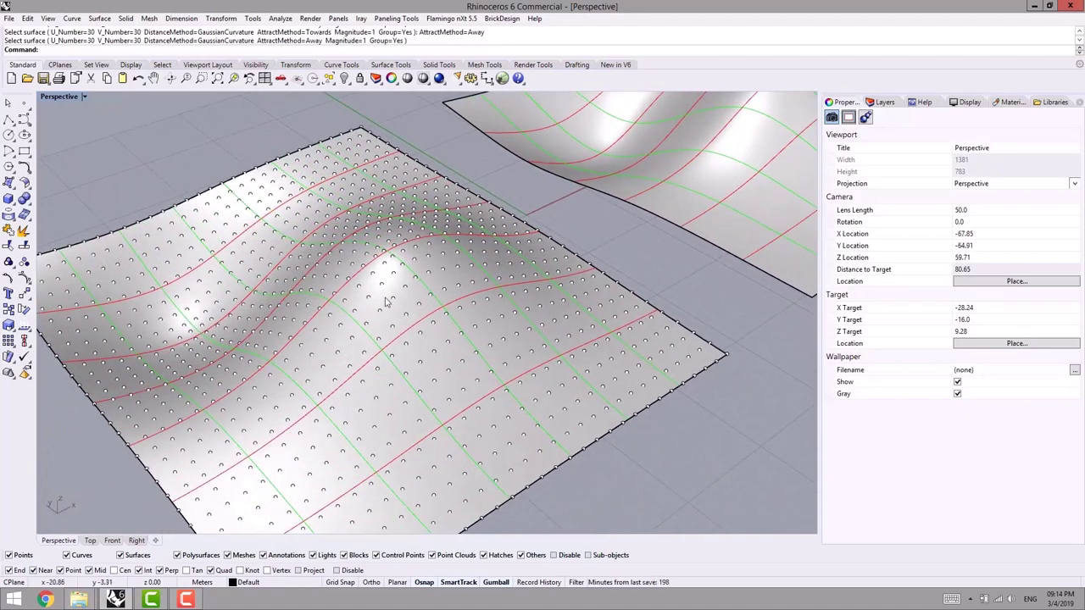
scroll(246, 312, down, 8)
right_drag(276, 340, 232, 345)
key(ctrl+z)
shift+right_drag(330, 312, 307, 350)
Create the Surface Domain Variable grid on the first surface again with magnitude 4 and inspect the points near the peak
right_click(272, 222)
click(344, 51)
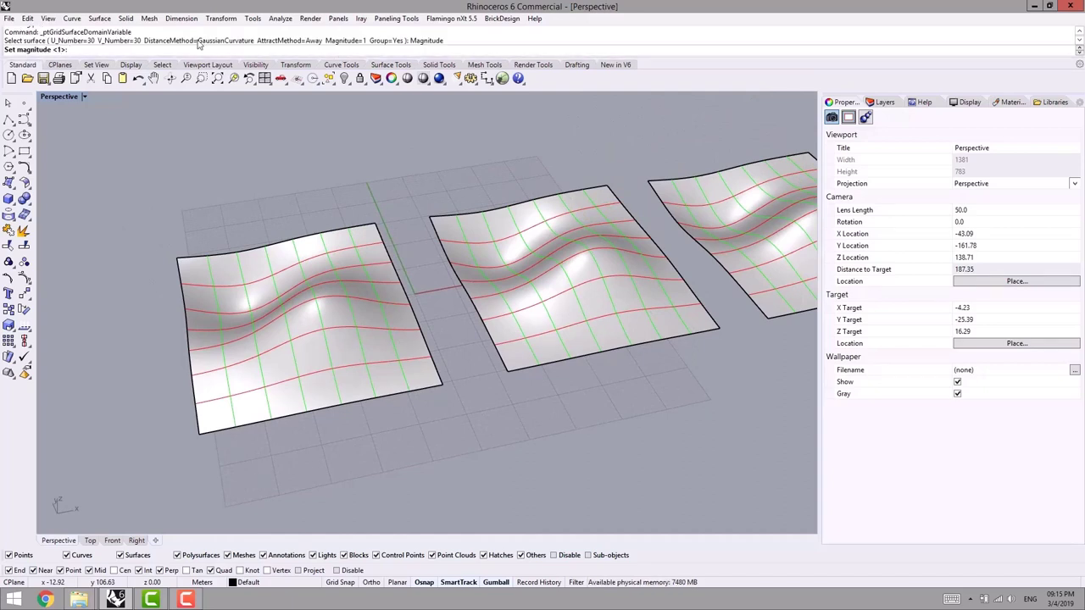
text(4)
key(Return)
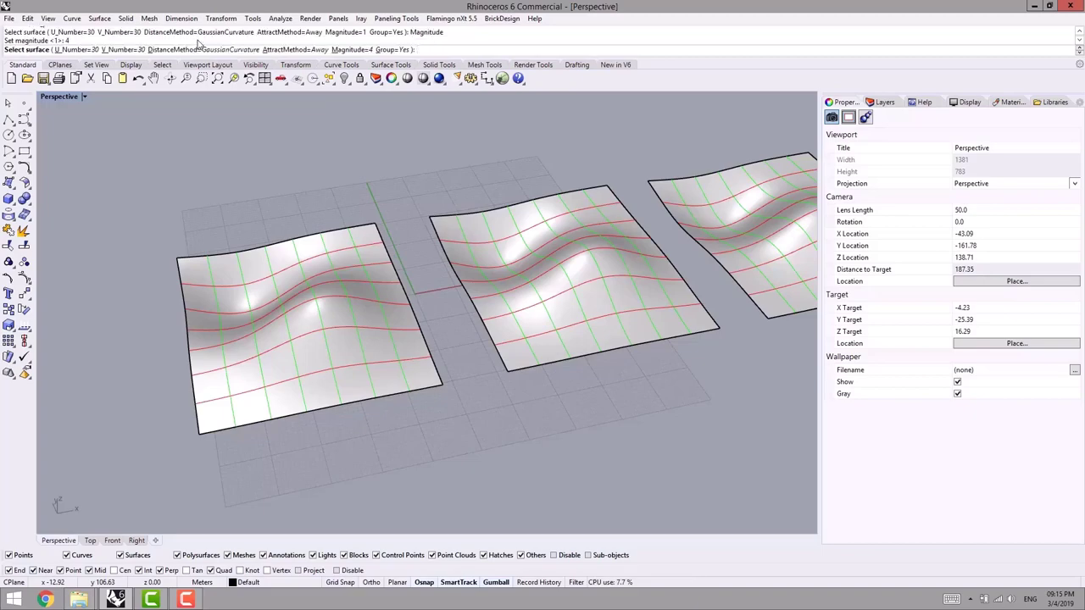
click(306, 311)
click(276, 184)
right_drag(197, 338, 326, 318)
scroll(298, 377, up, 6)
shift+right_drag(298, 387, 349, 332)
scroll(352, 329, up, 4)
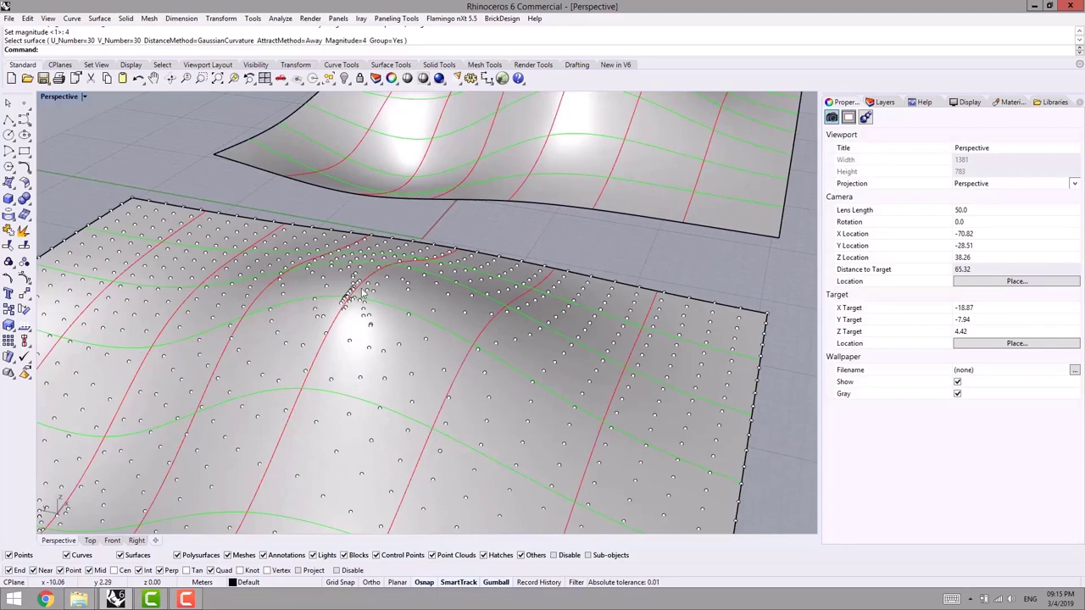
Copy the first wavy surface away from its point grid into the empty area on its outer side and select the copy
scroll(348, 299, down, 7)
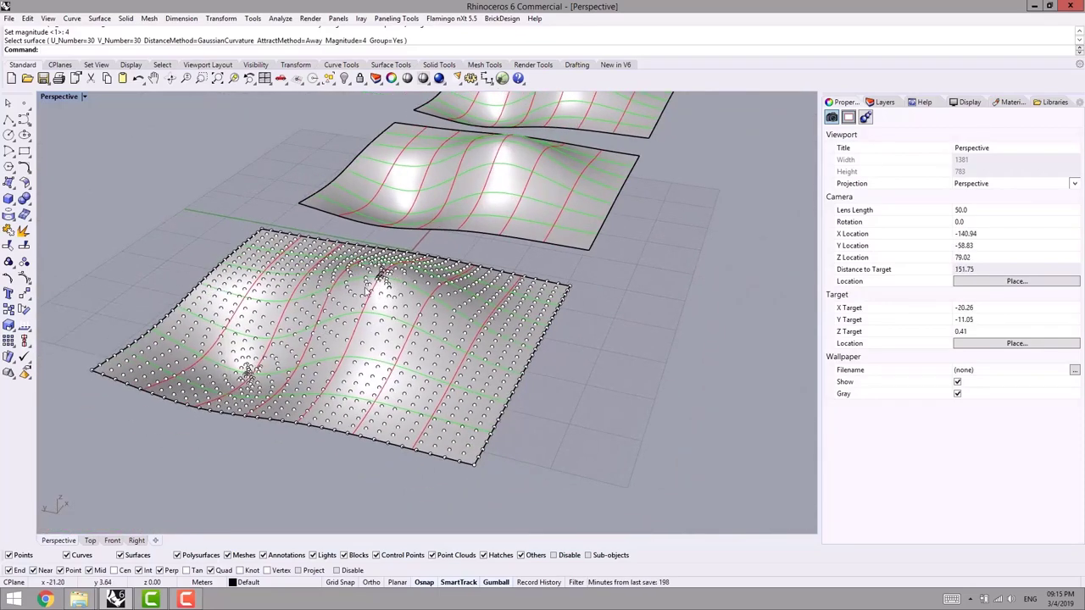
scroll(460, 354, down, 4)
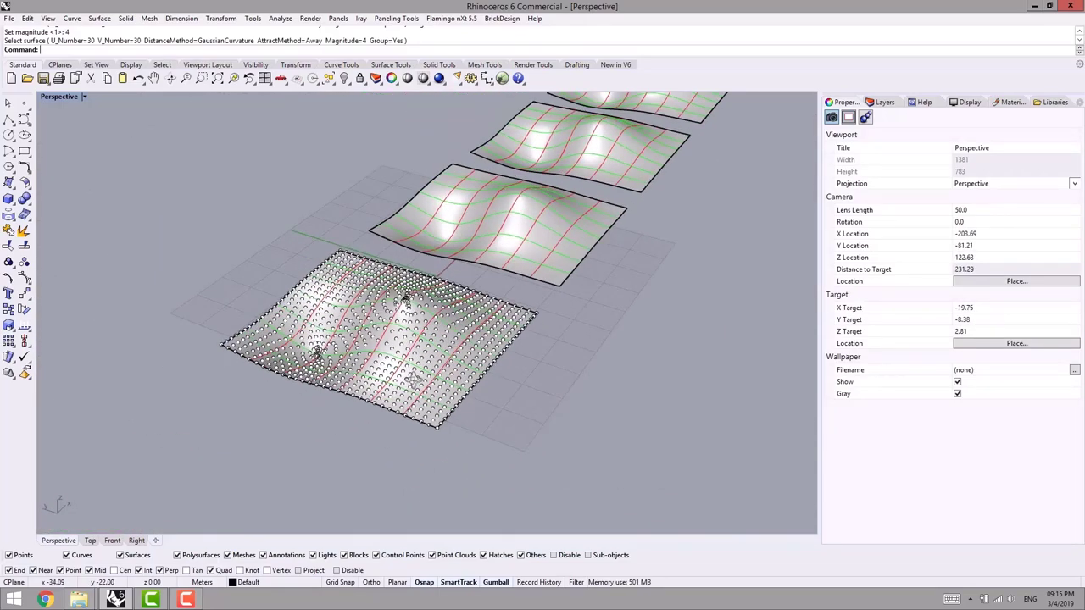
right_drag(460, 341, 356, 348)
click(417, 317)
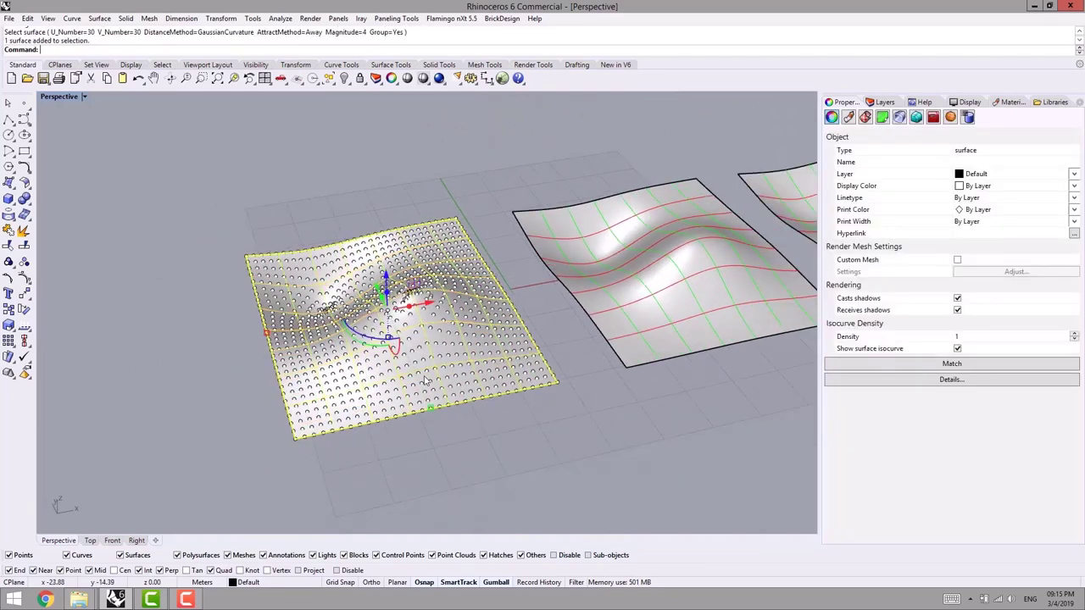
scroll(531, 312, down, 5)
drag(533, 311, 363, 341)
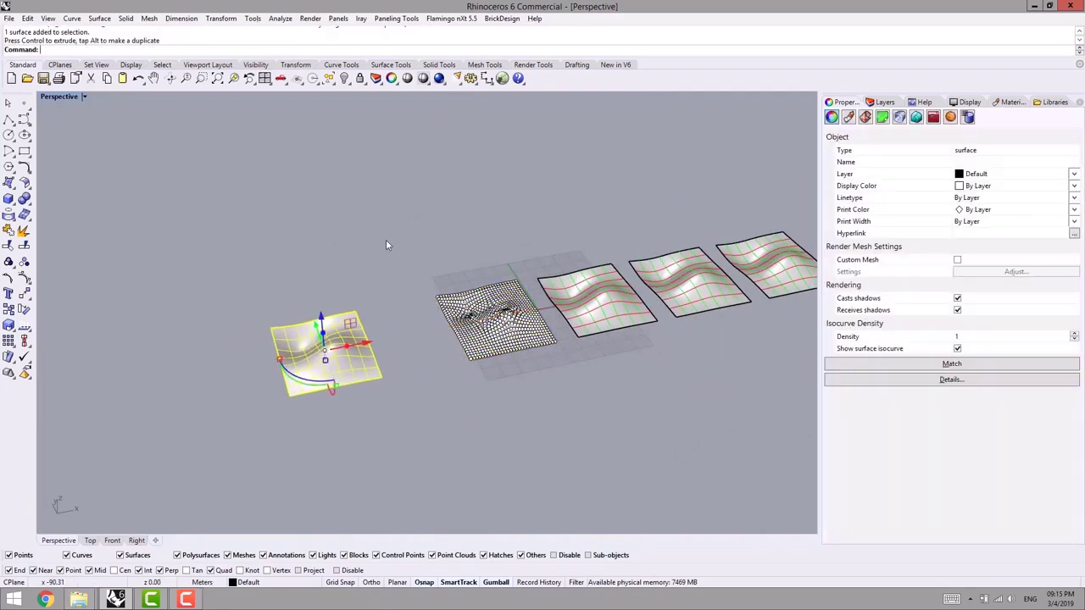
click(387, 241)
right_drag(365, 266, 351, 285)
click(337, 327)
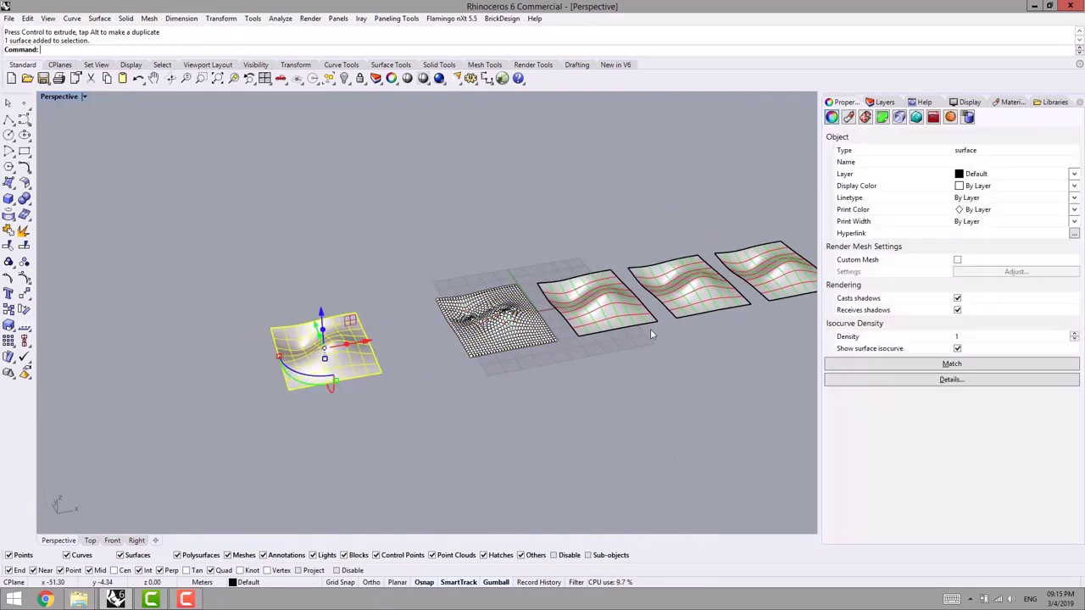
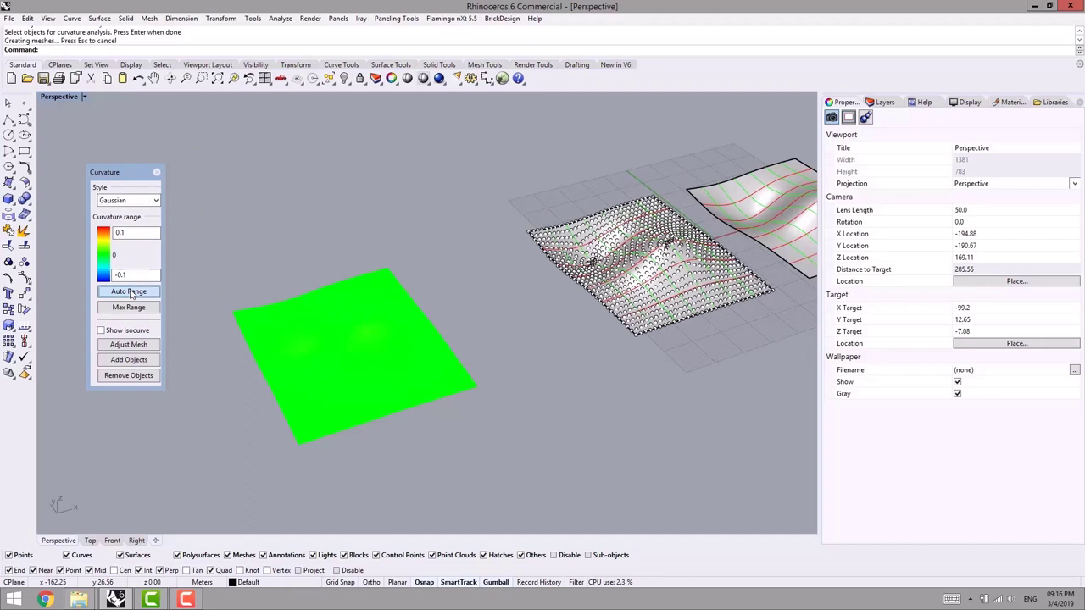
Examine the auto-ranged Gaussian curvature colours on the surface copy from several angles
mouse_move(331, 386)
right_down()
mouse_move(407, 381)
mouse_move(318, 384)
right_up()
scroll(309, 369, up, 4)
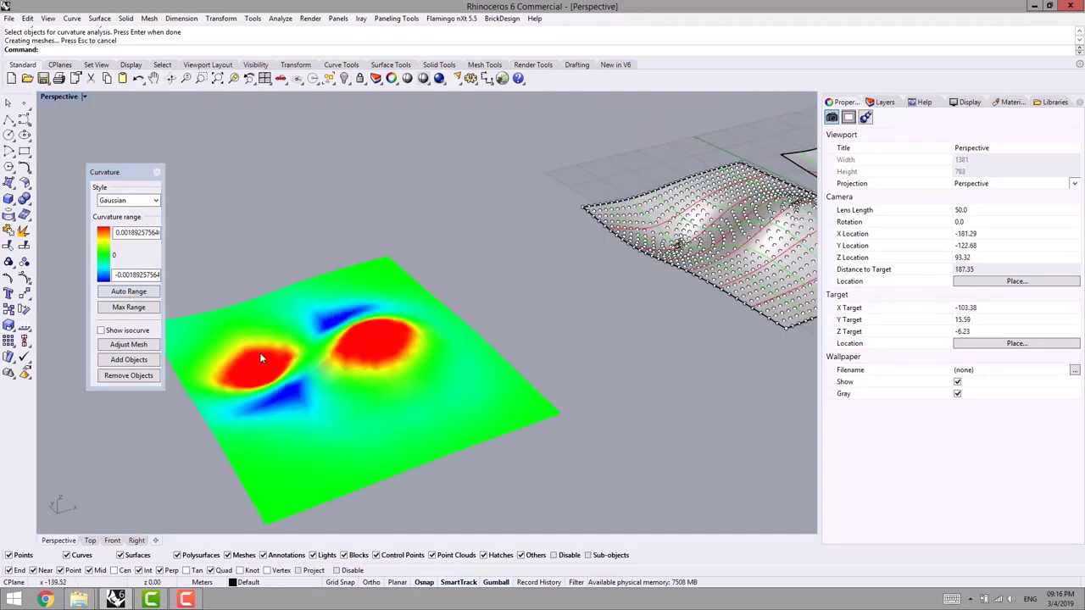
right_drag(260, 352, 305, 355)
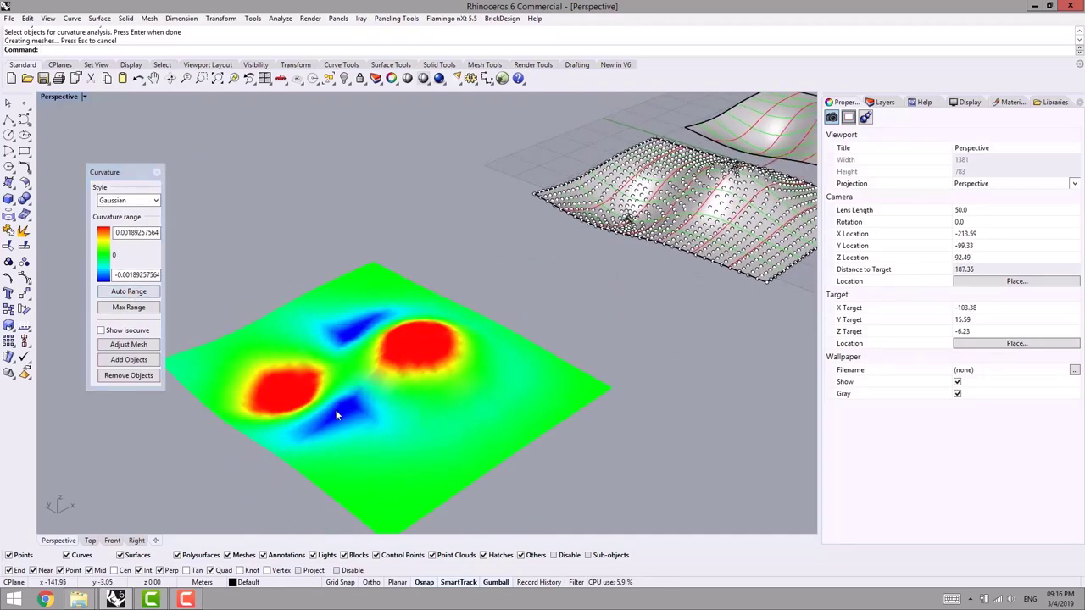
right_drag(339, 412, 349, 413)
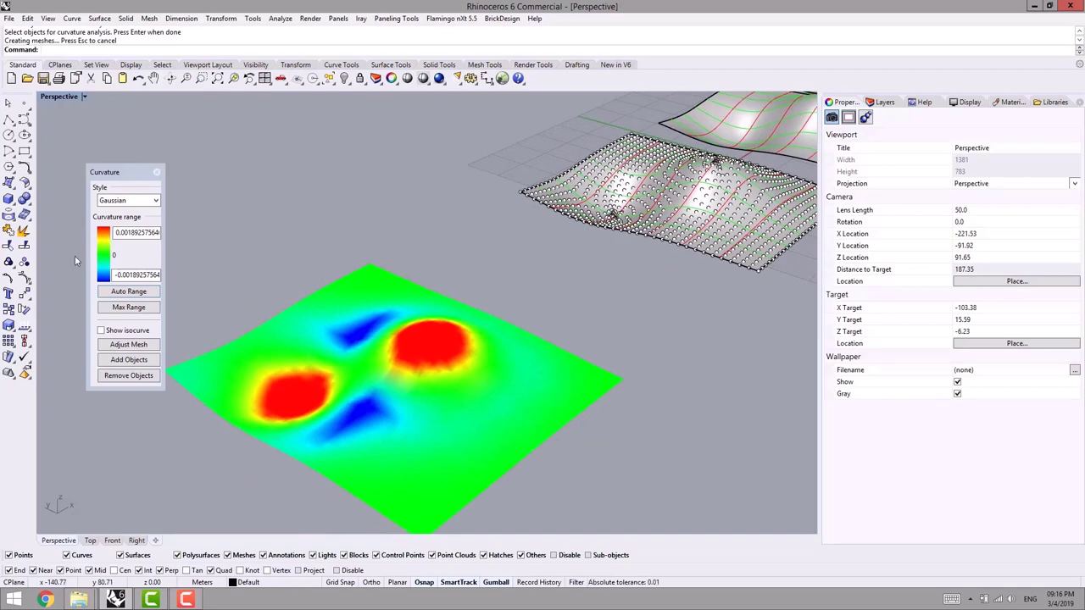
right_drag(451, 400, 475, 392)
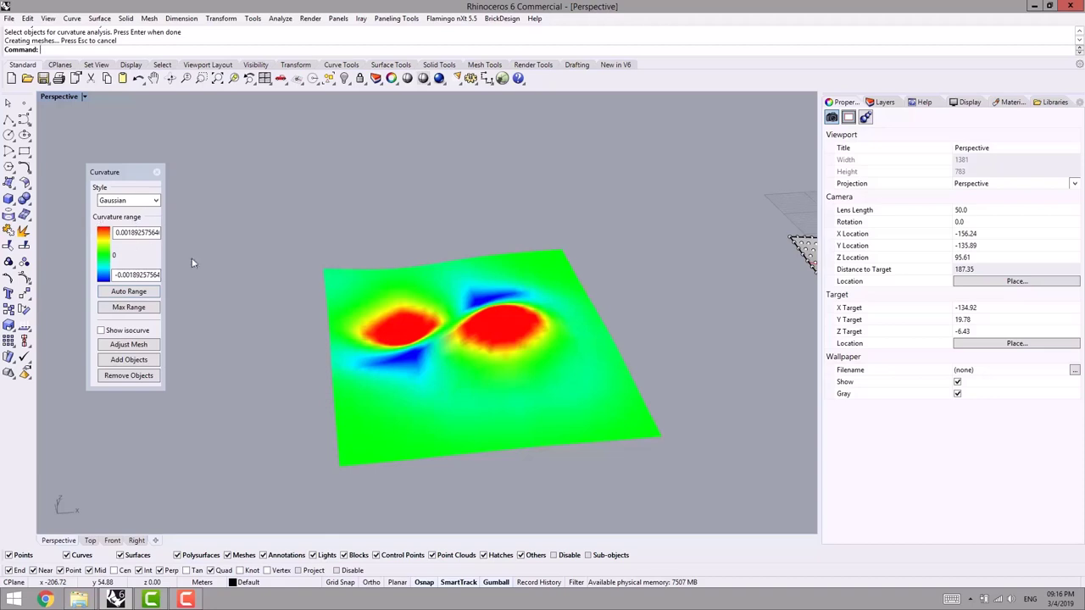
right_drag(457, 333, 465, 333)
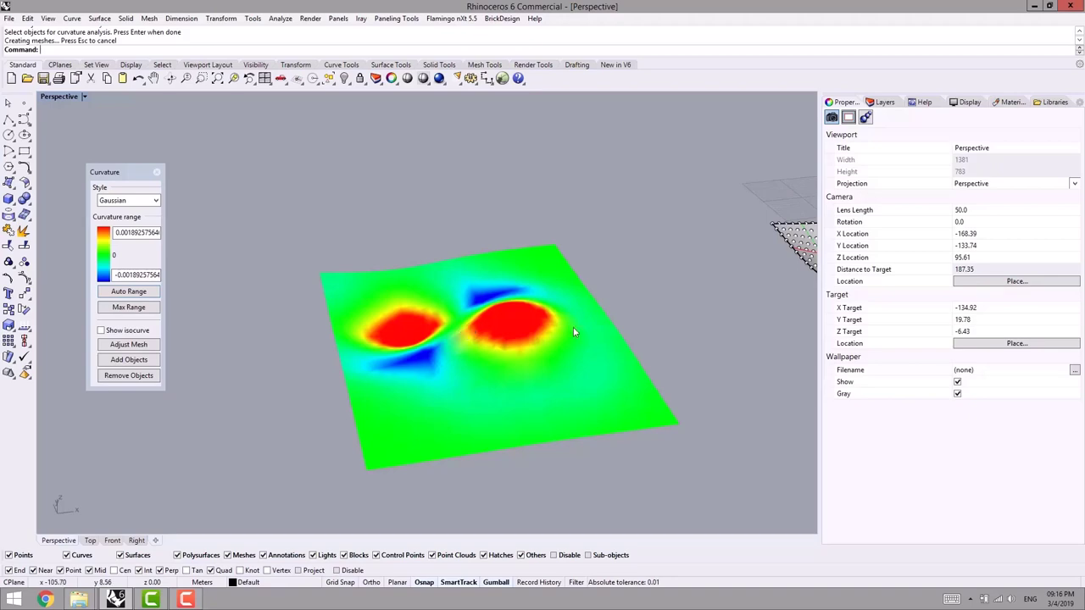
Compare the point spacing around the high-curvature areas of the gridded first surface with the Gaussian colour map on the copy
scroll(577, 339, down, 2)
shift+right_drag(581, 347, 442, 354)
shift+right_drag(544, 334, 436, 346)
scroll(645, 292, up, 6)
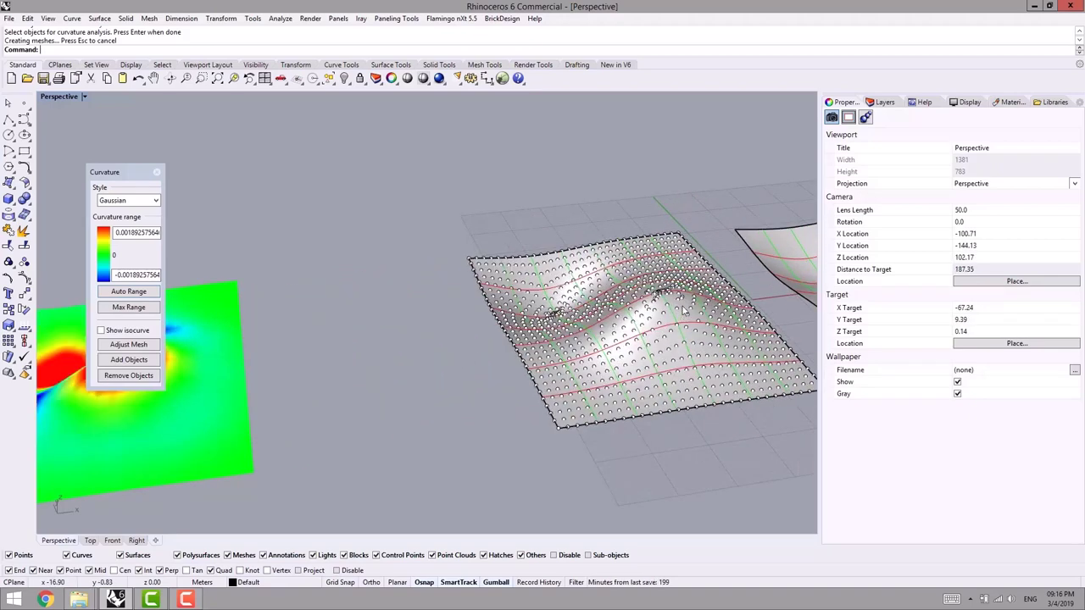
right_drag(651, 293, 768, 302)
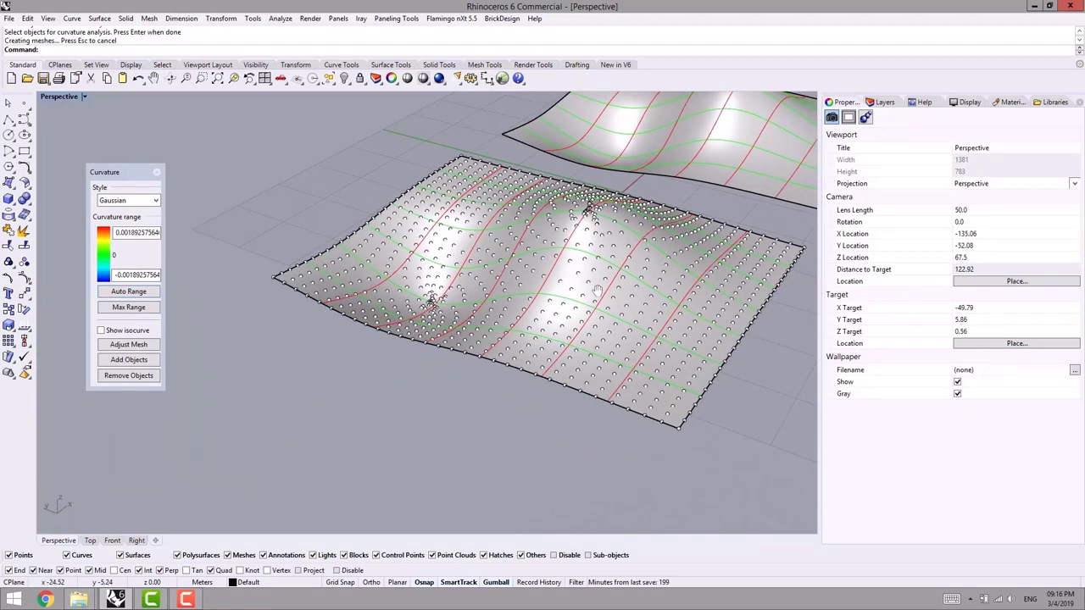
shift+right_drag(592, 213, 609, 302)
scroll(609, 303, up, 2)
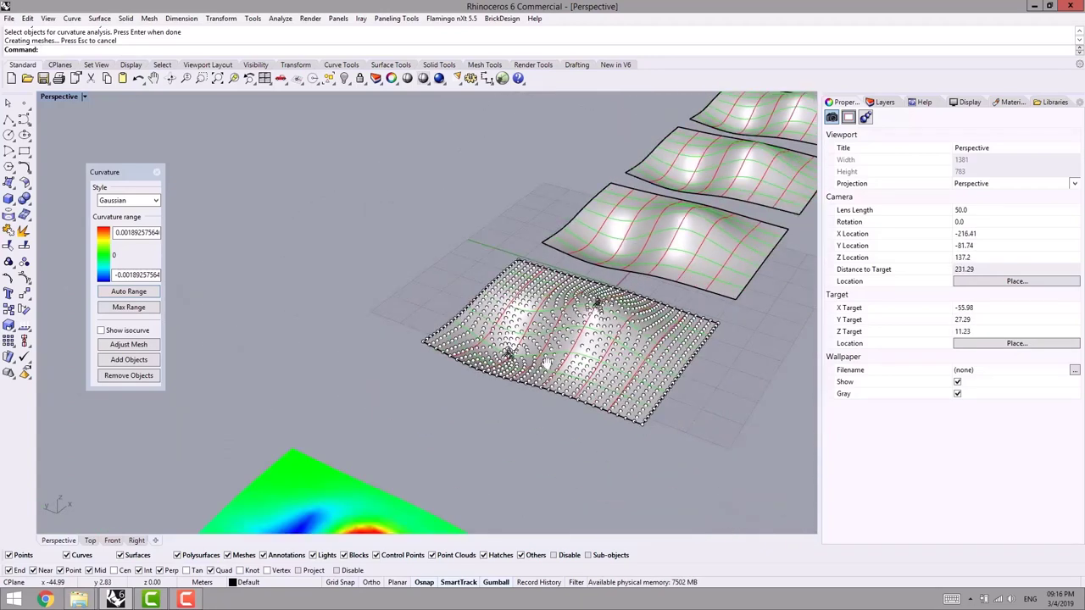
scroll(595, 298, down, 5)
scroll(594, 301, up, 9)
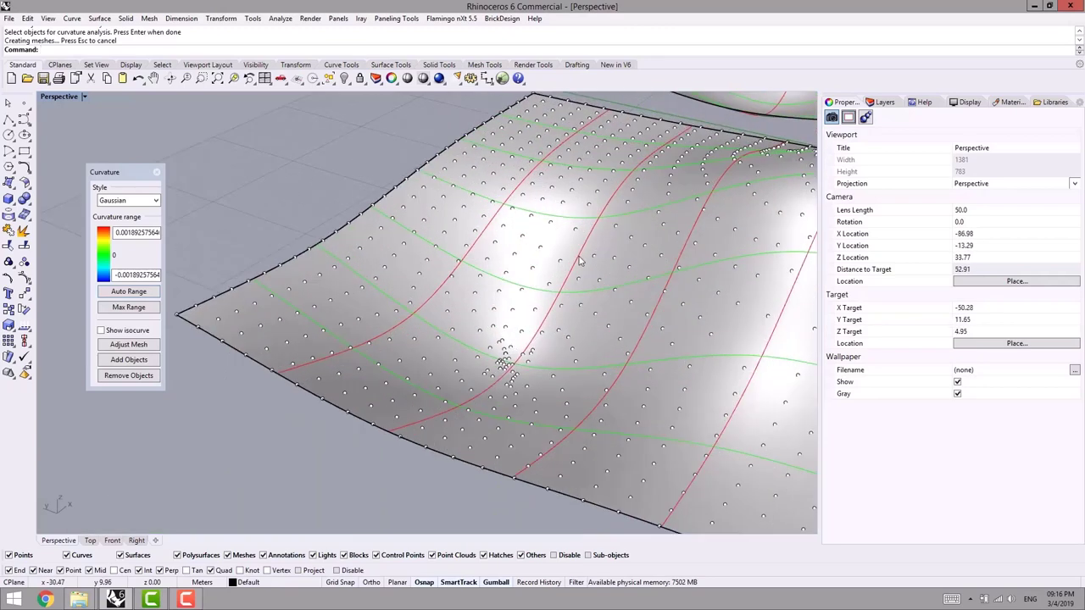
scroll(598, 233, down, 18)
right_drag(600, 242, 538, 324)
Switch the curvature analysis style to Mean, auto-range its colours, and examine the surface copy
click(138, 201)
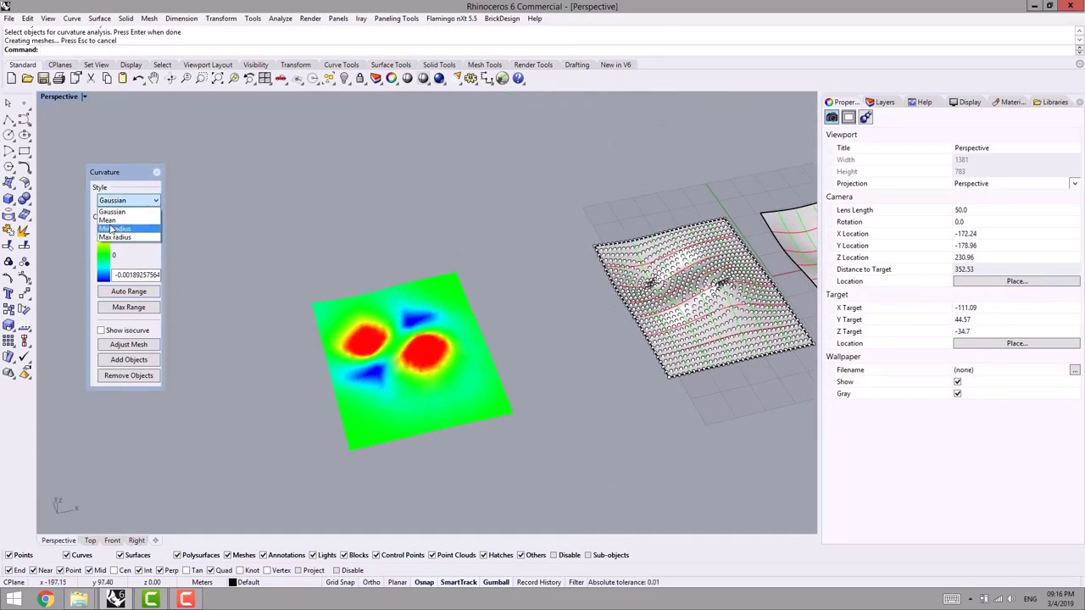
click(111, 222)
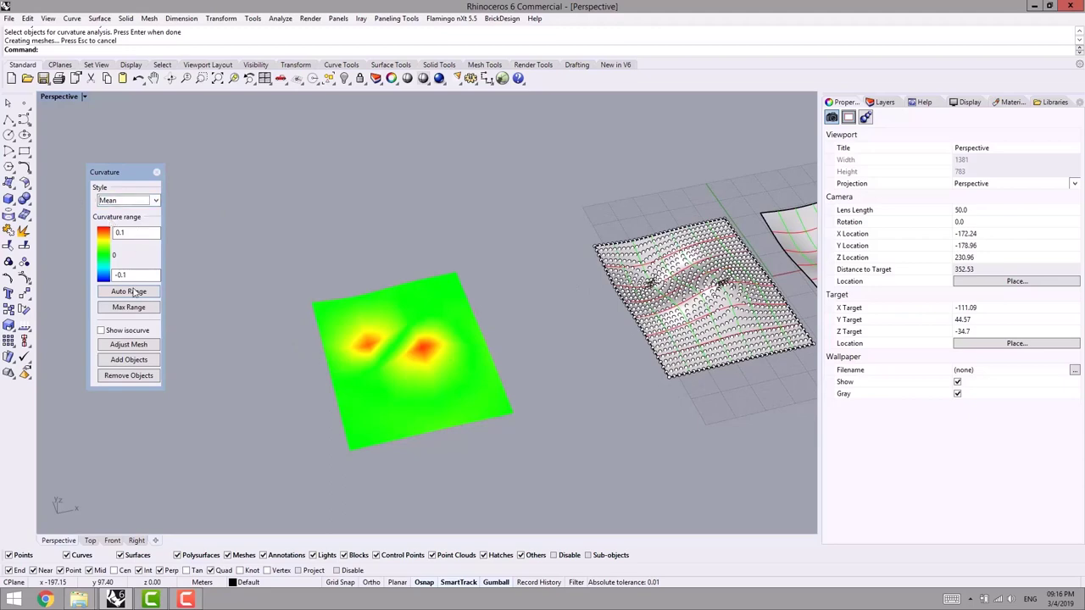
click(128, 291)
right_drag(356, 373, 473, 211)
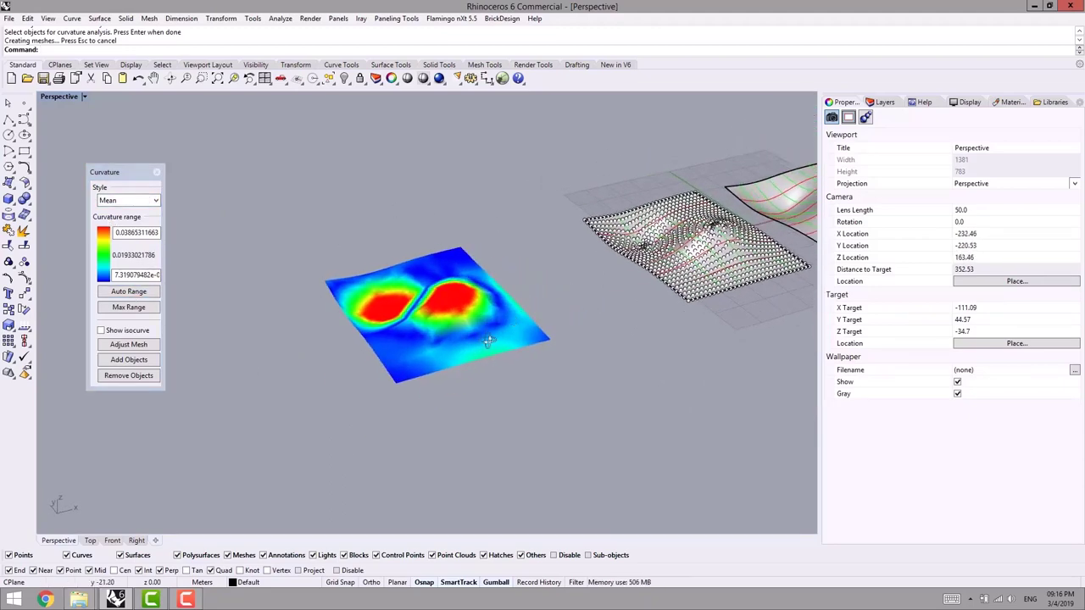
right_drag(489, 341, 455, 336)
right_drag(321, 292, 357, 232)
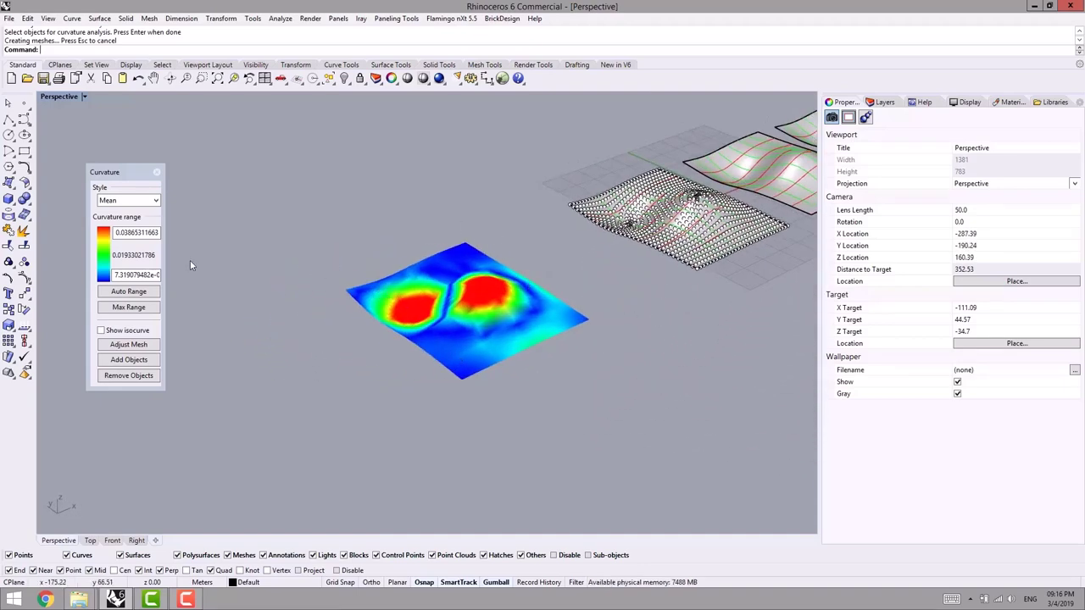
right_drag(340, 245, 397, 252)
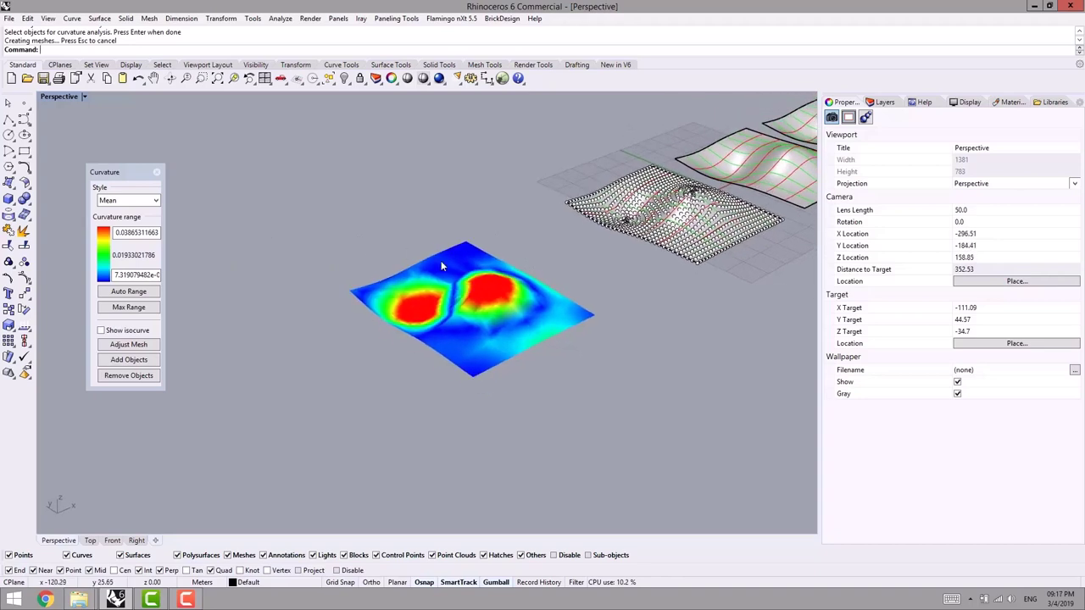
shift+right_drag(229, 244, 157, 269)
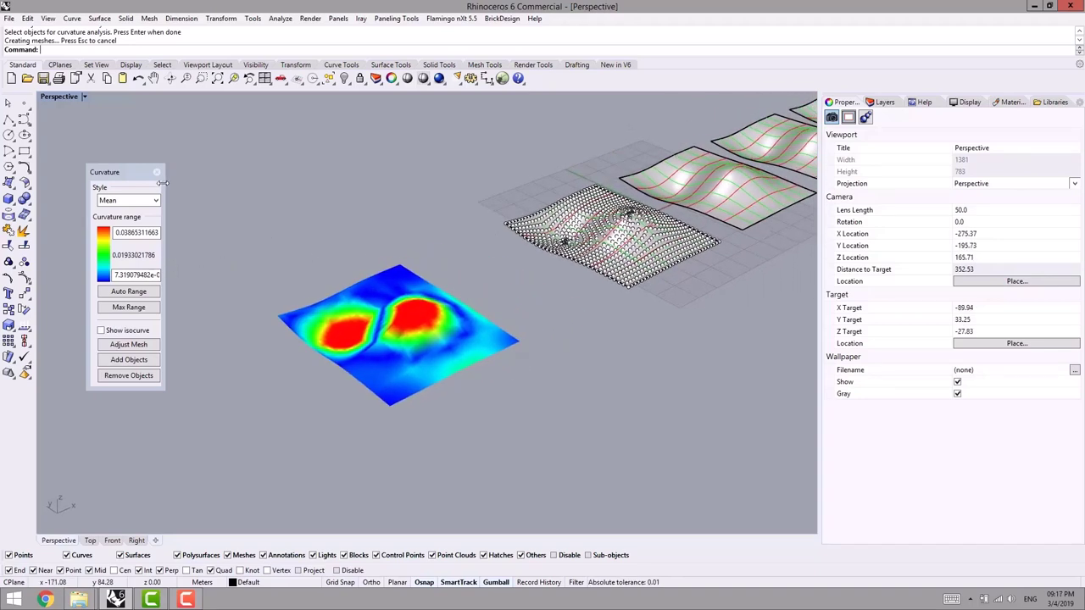
Close the curvature analysis and delete the surface copy
click(159, 173)
shift+right_drag(509, 308, 316, 304)
scroll(380, 326, down, 6)
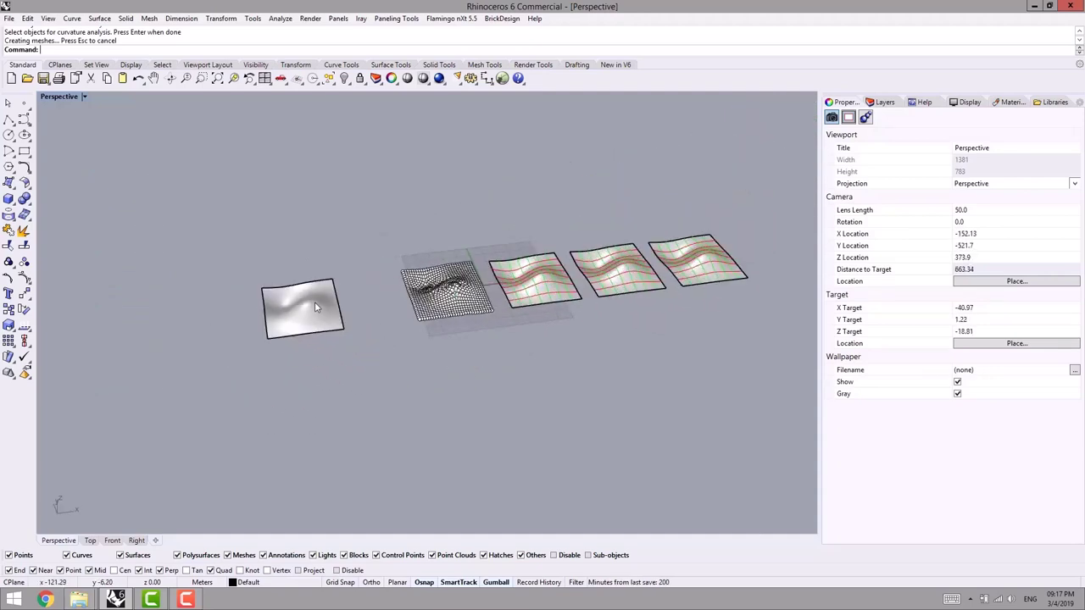
click(310, 307)
key(Delete)
Start a new Surface Domain Variable paneling grid and set its distance method to MeanCurvature
scroll(461, 339, up, 2)
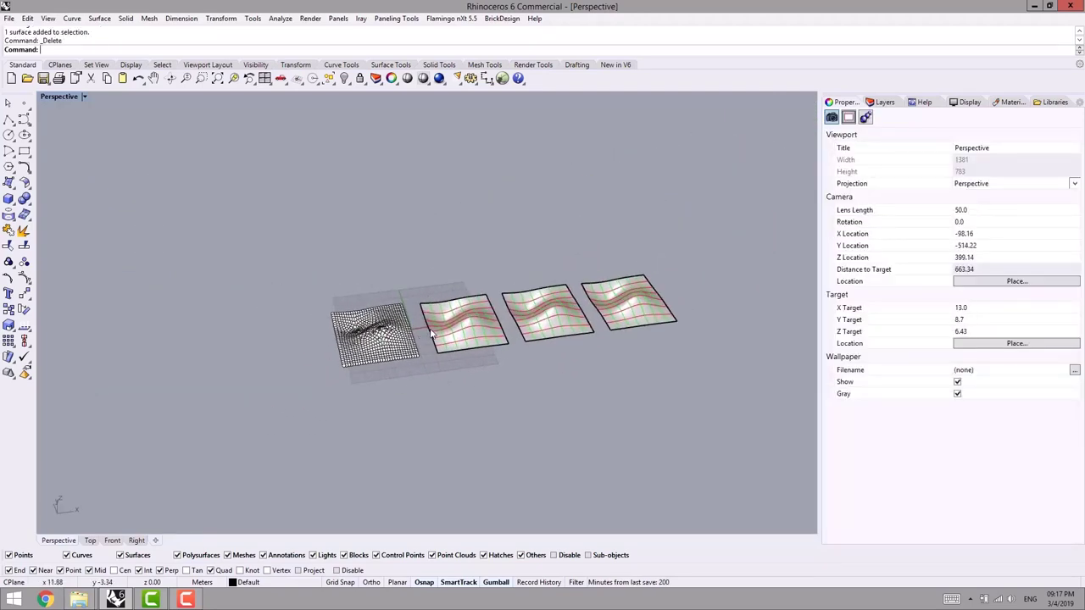
click(389, 19)
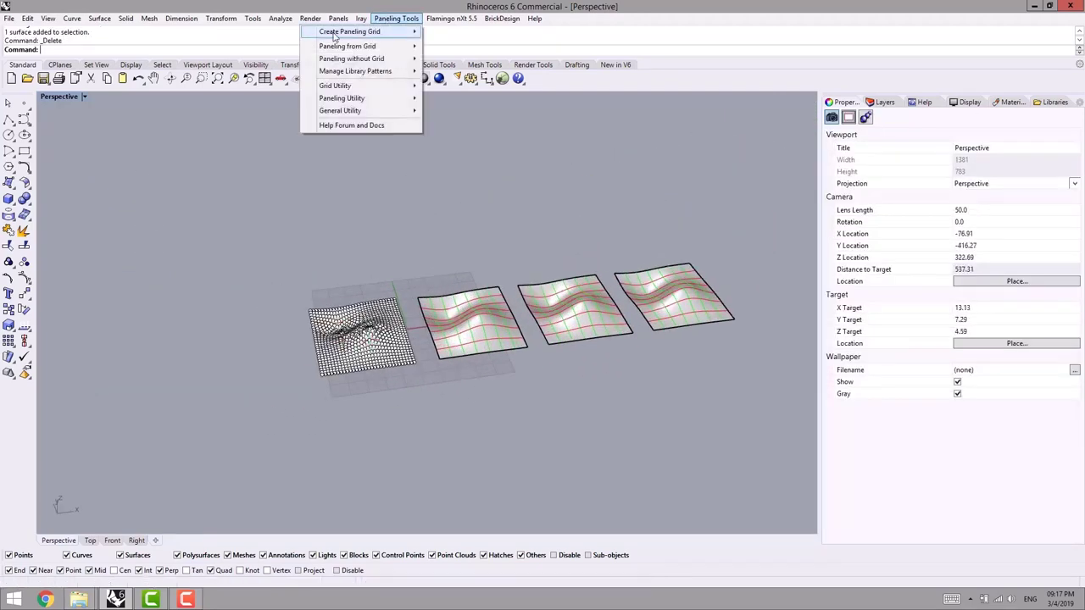
mouse_move(336, 36)
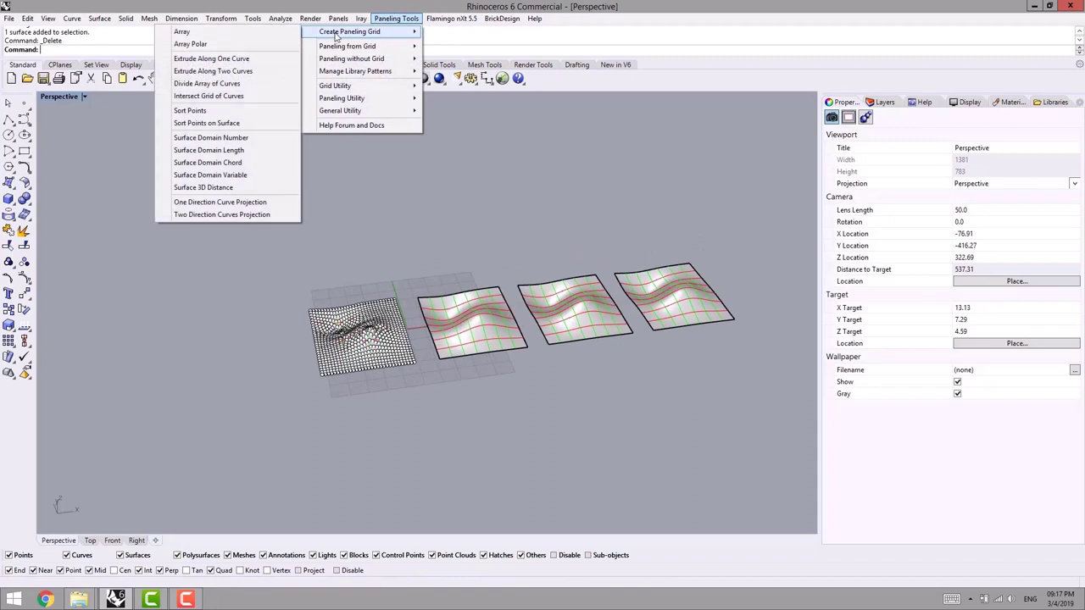
click(231, 175)
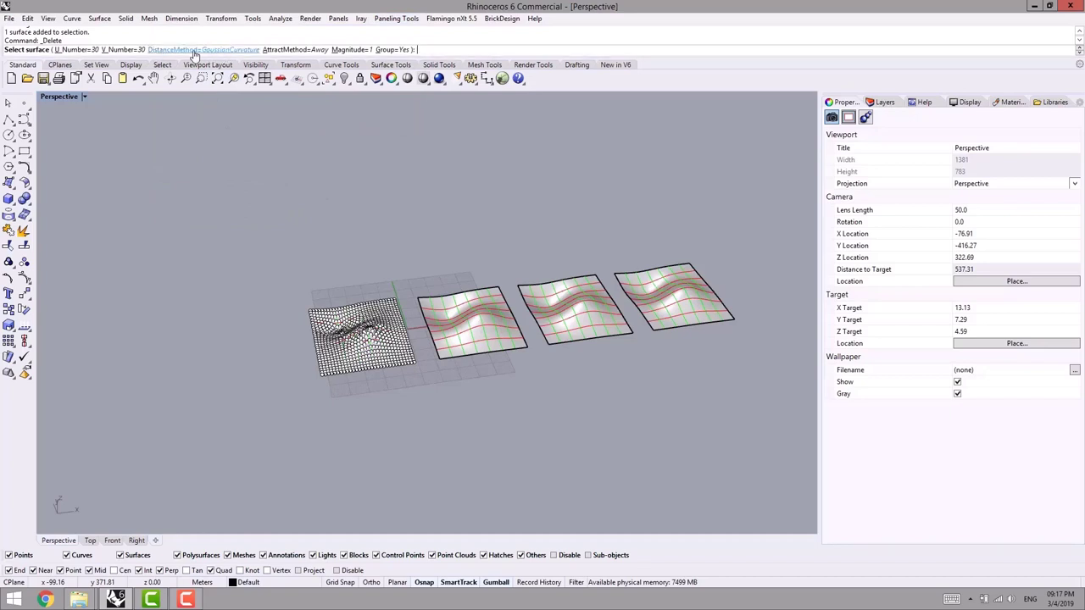
click(175, 50)
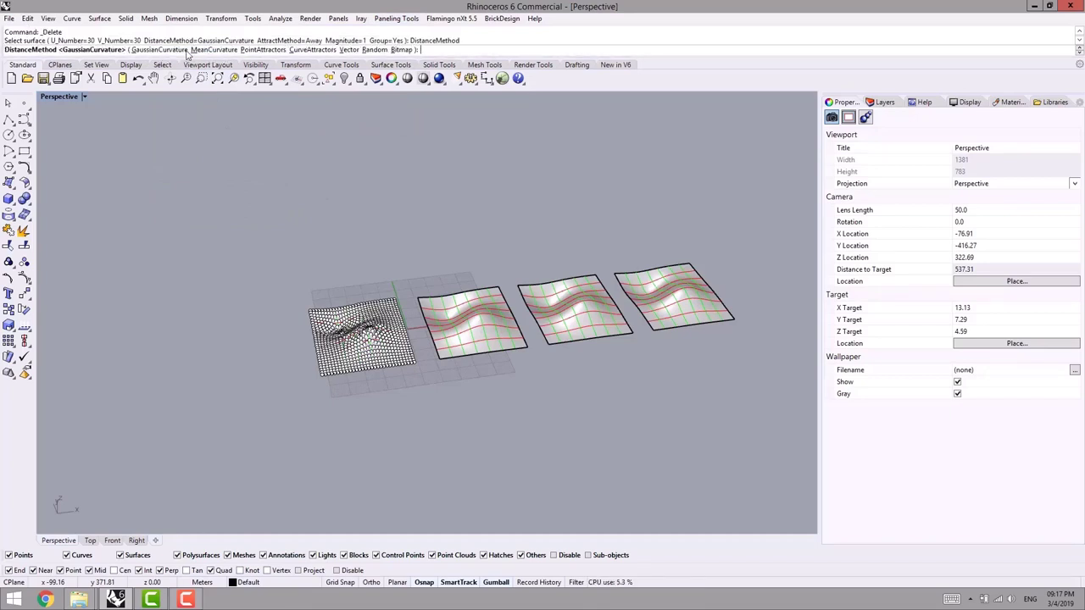
click(210, 52)
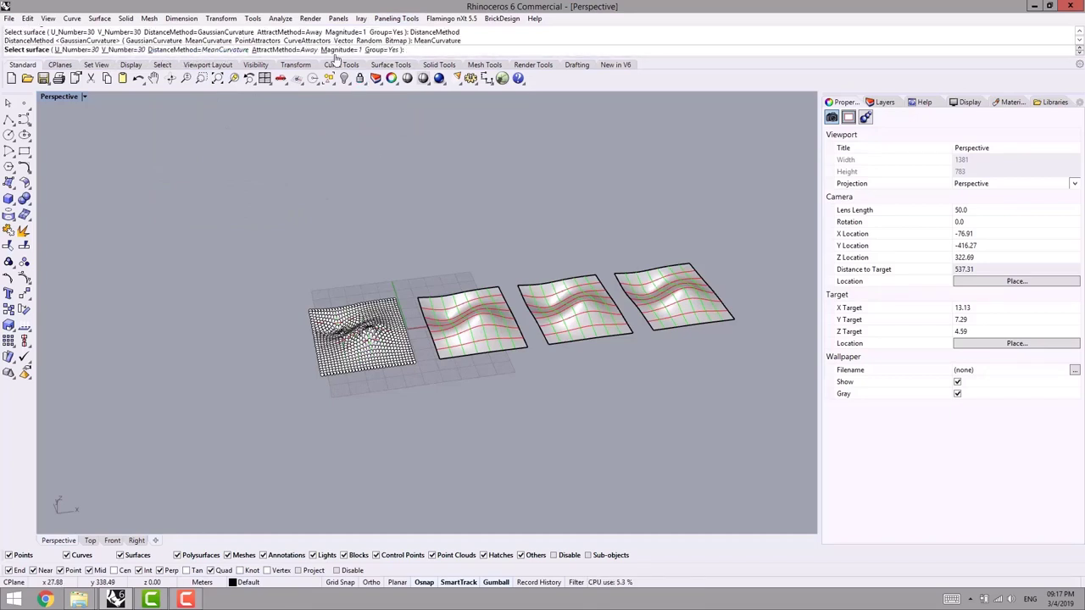
right_drag(383, 358, 386, 362)
scroll(383, 363, up, 2)
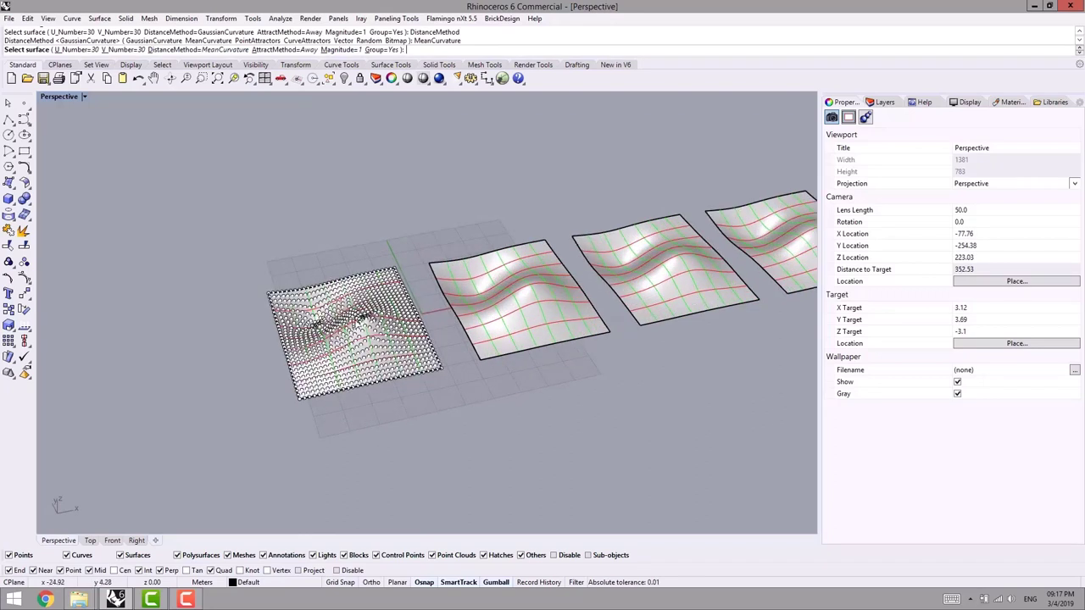
Set the magnitude to 5, create the mean curvature grid on the second surface, and inspect its point spacing
click(337, 50)
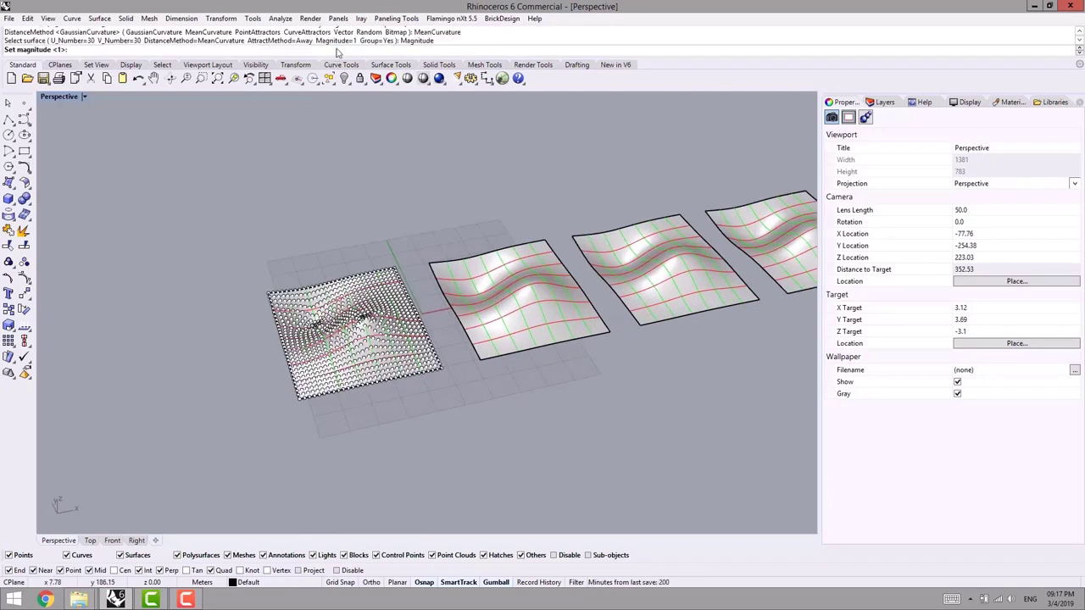
text(5)
key(Return)
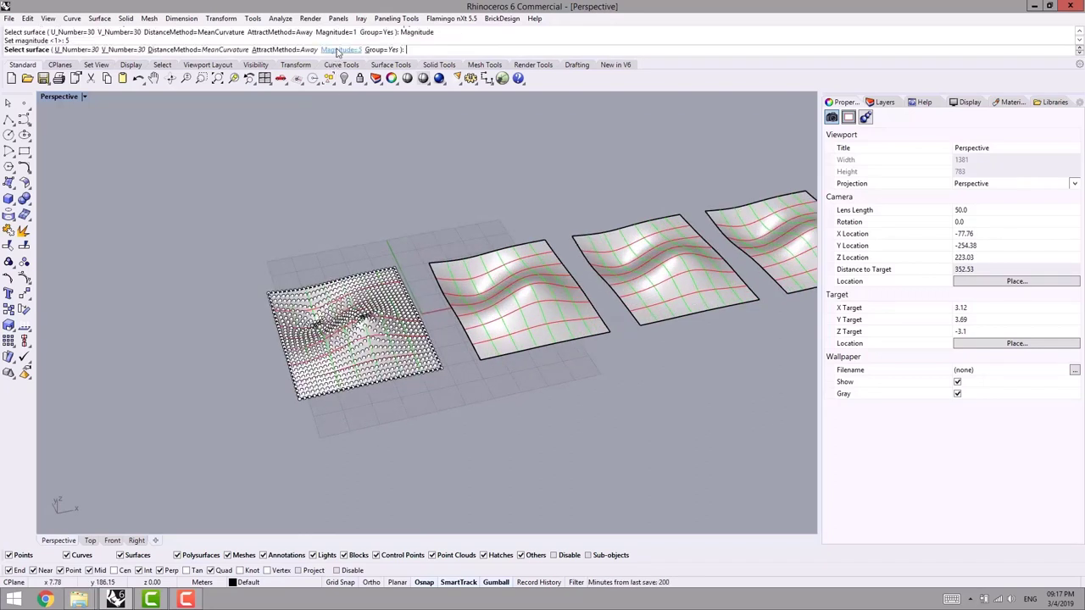
click(529, 290)
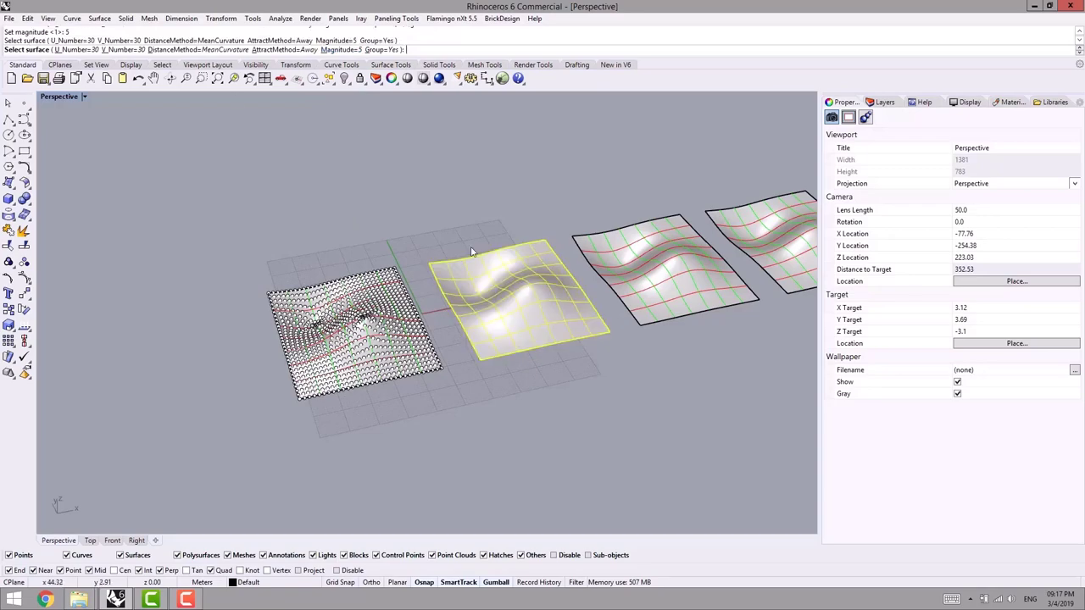
click(421, 205)
right_drag(394, 247, 453, 235)
scroll(452, 233, up, 5)
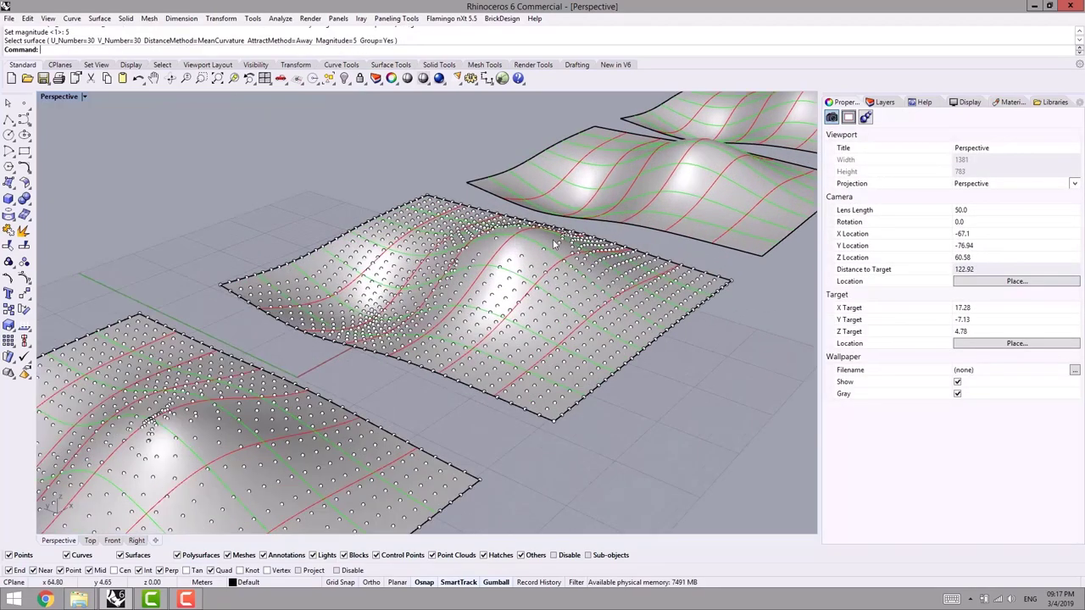
scroll(573, 251, up, 4)
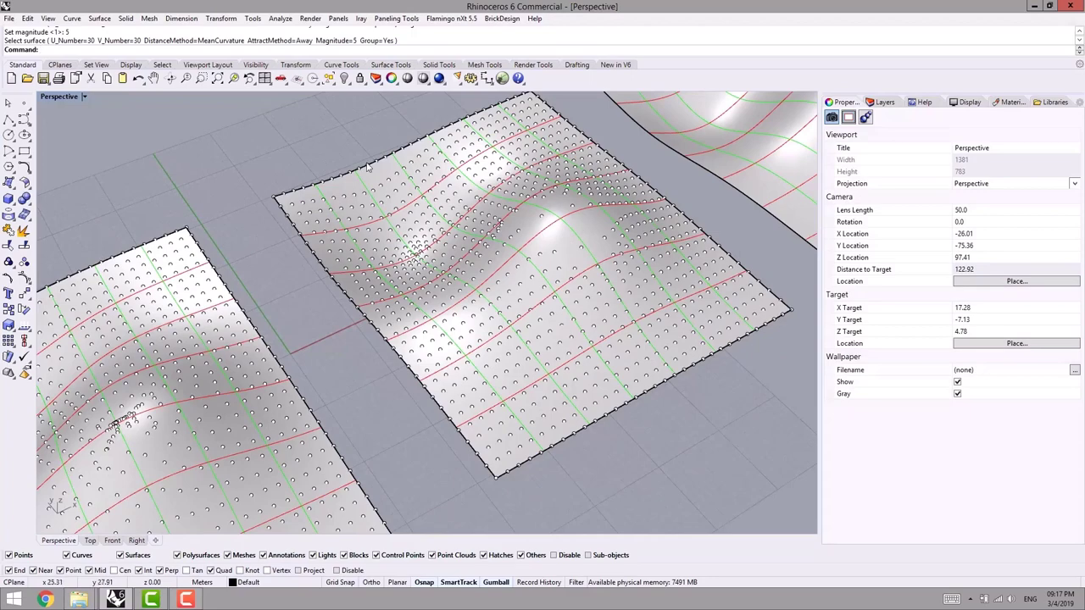
right_drag(536, 243, 586, 251)
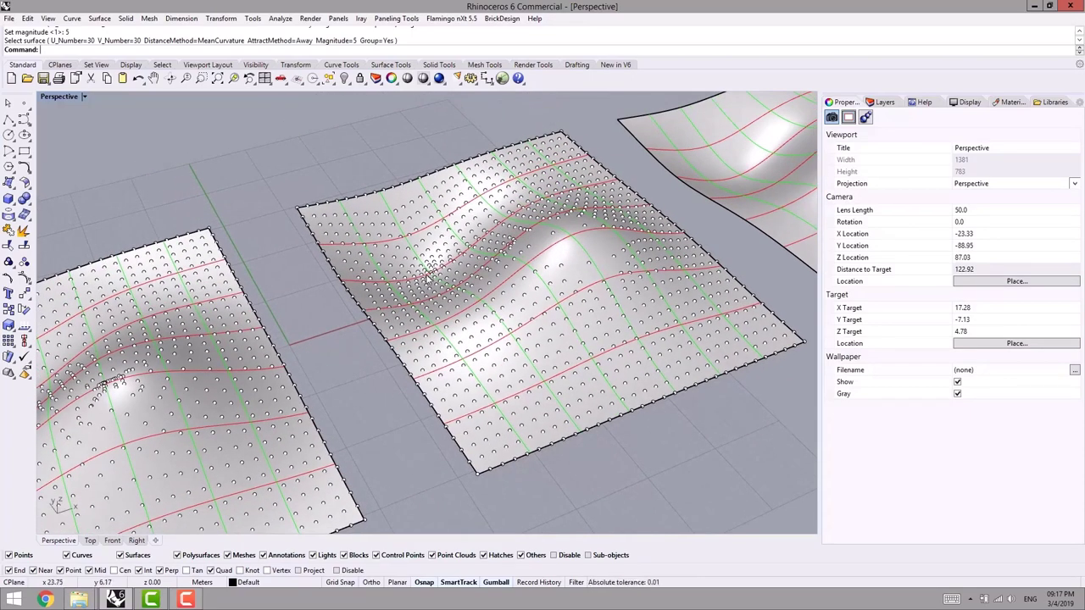
Create a mean curvature Surface Domain Variable grid on the third surface with attract method Towards and magnitude 5
scroll(428, 278, down, 4)
shift+right_drag(430, 301, 322, 315)
scroll(391, 290, down, 3)
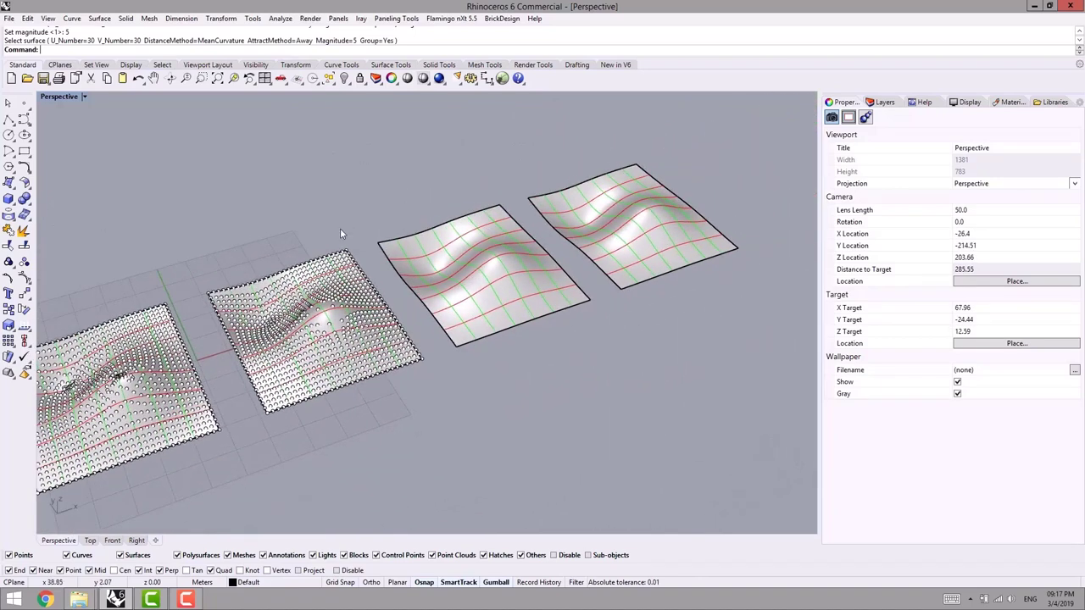
key(Return)
right_drag(330, 161, 337, 160)
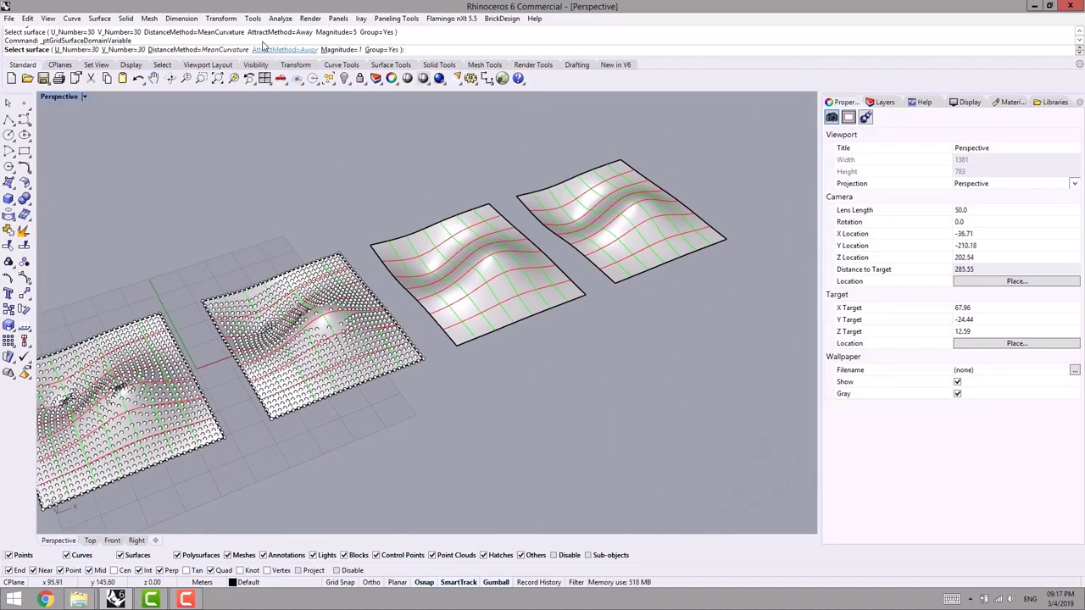
click(287, 51)
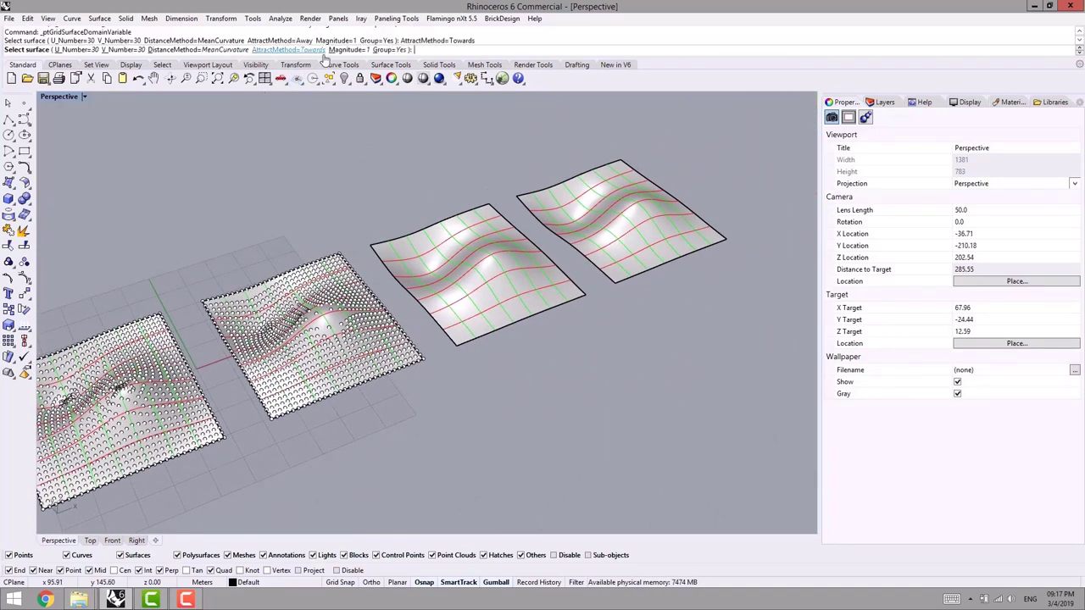
click(356, 51)
text(5)
key(Return)
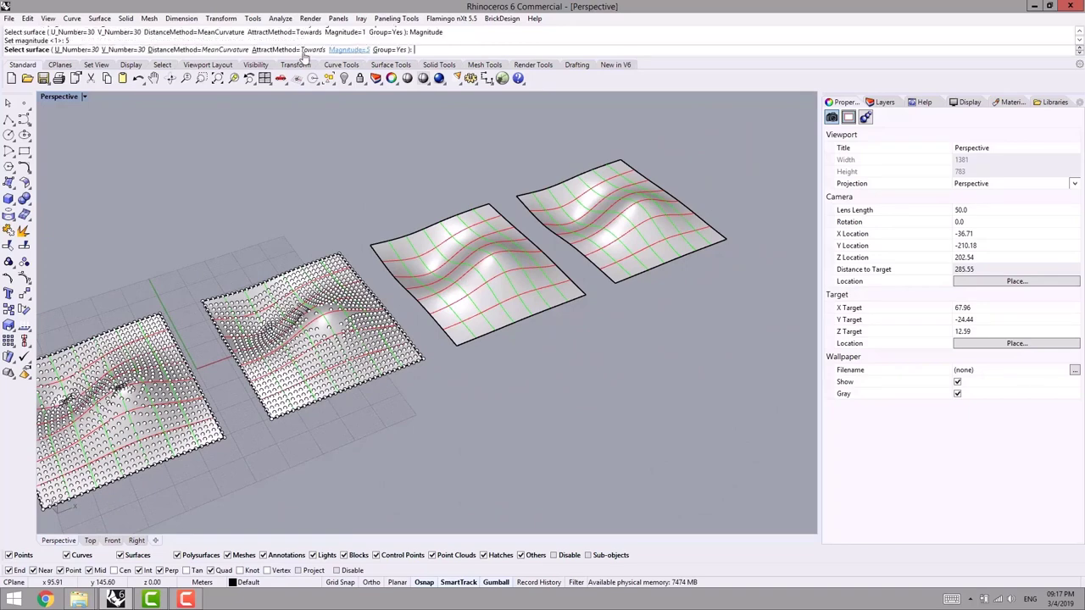
click(485, 289)
key(Return)
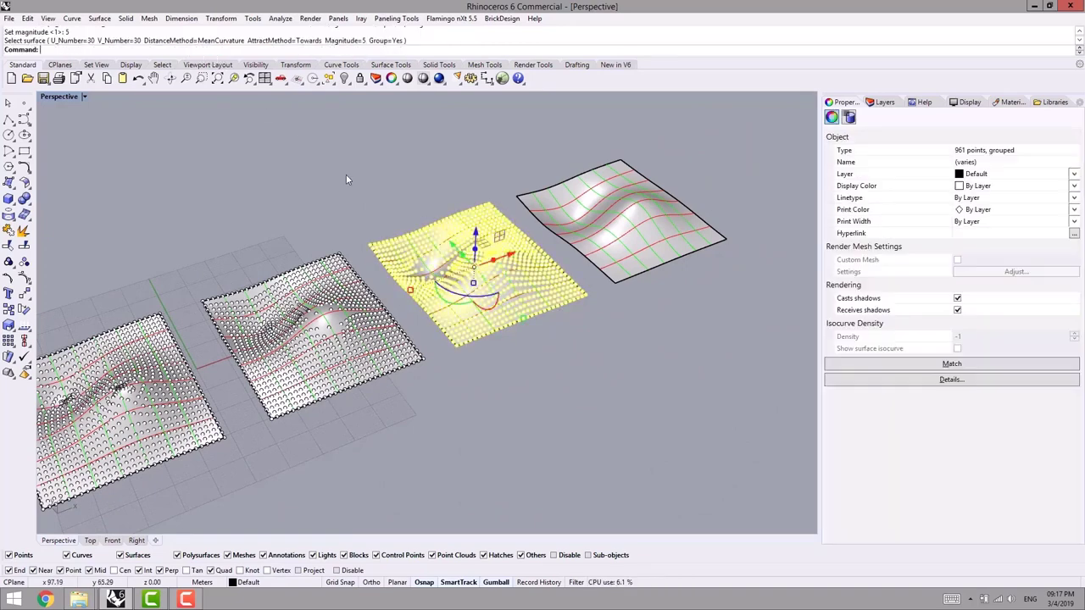
Examine and compare the point spacing of the Away and Towards mean curvature grids on the second and third surfaces
scroll(363, 226, up, 4)
right_drag(395, 272, 386, 344)
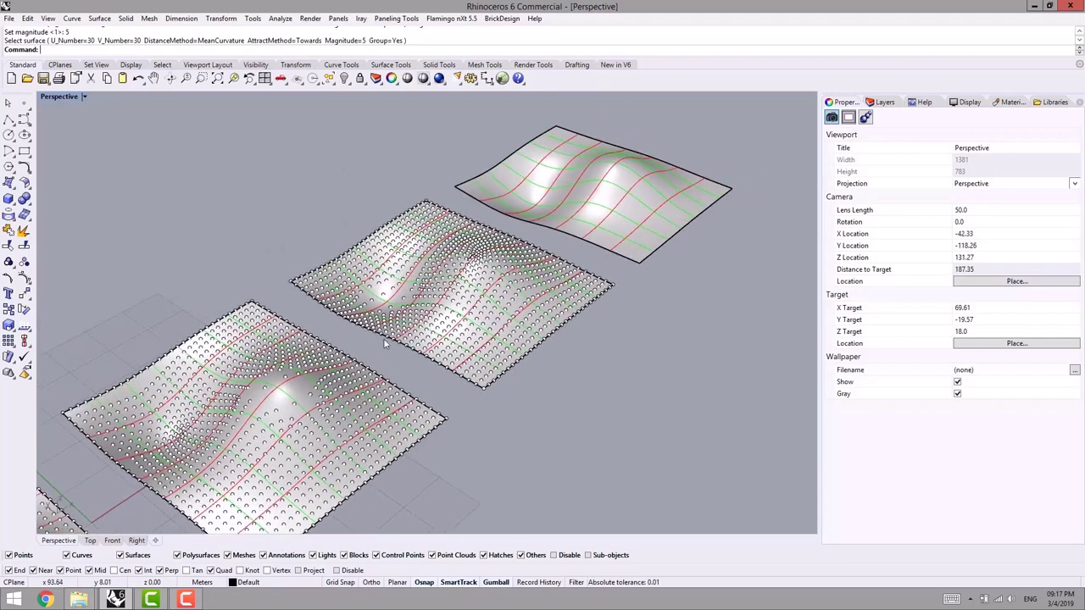
shift+right_drag(296, 413, 422, 278)
shift+right_drag(333, 371, 302, 406)
scroll(377, 348, up, 2)
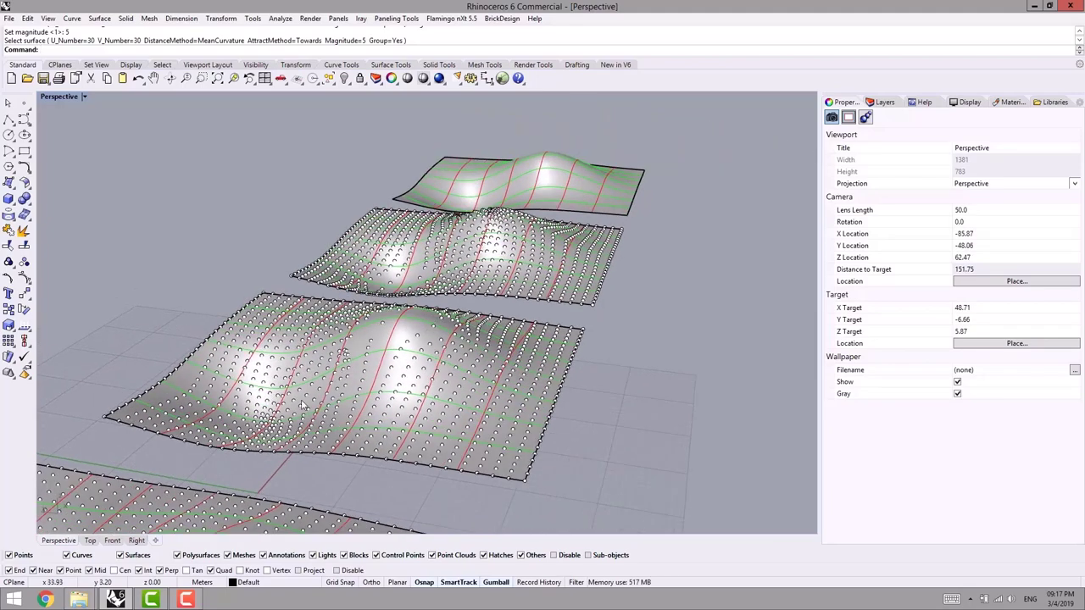
right_drag(433, 322, 400, 356)
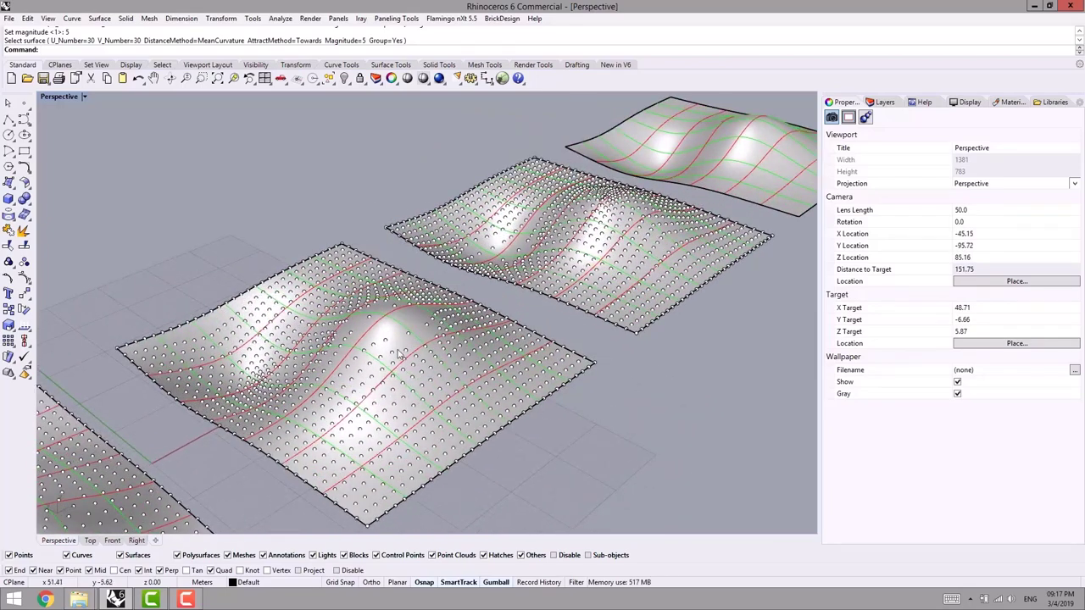
scroll(386, 320, up, 2)
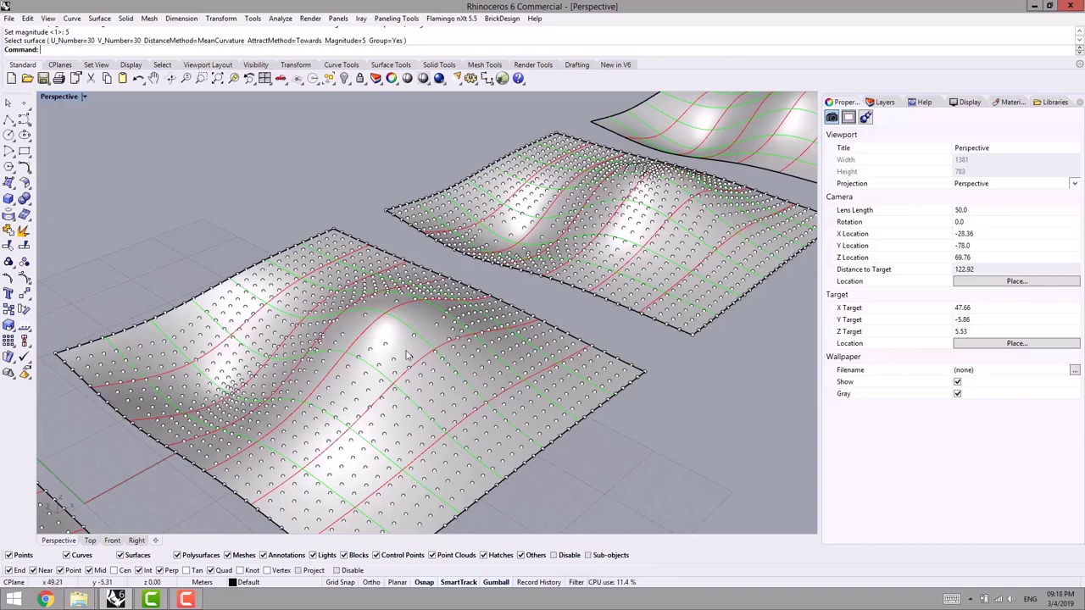
right_drag(578, 266, 588, 214)
scroll(477, 268, down, 2)
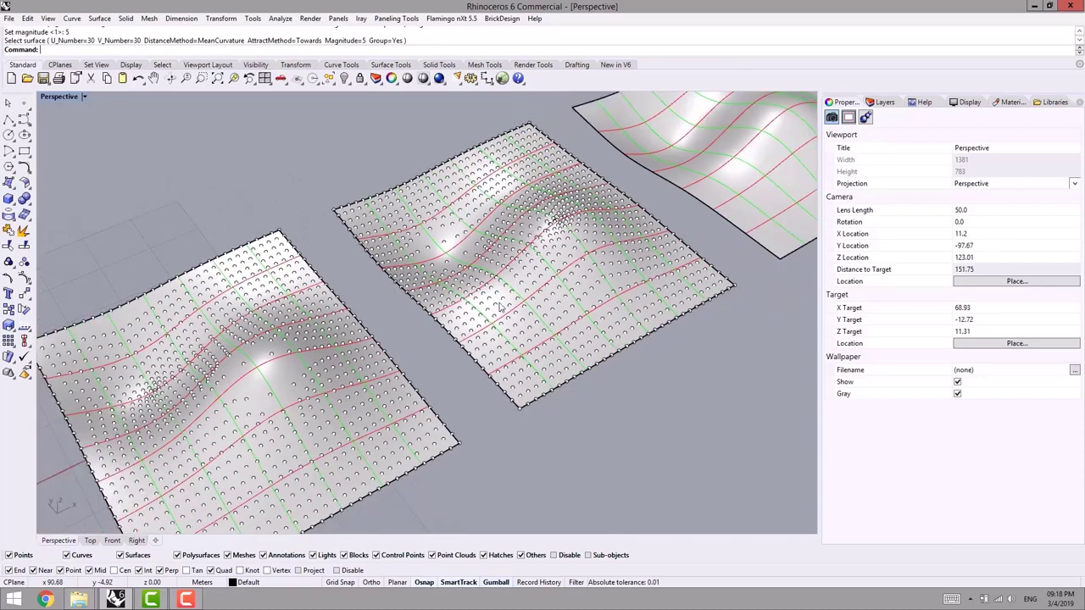
Undo the Towards mean curvature grid on the third surface
key(ctrl+z)
scroll(499, 336, down, 4)
shift+right_drag(498, 337, 389, 383)
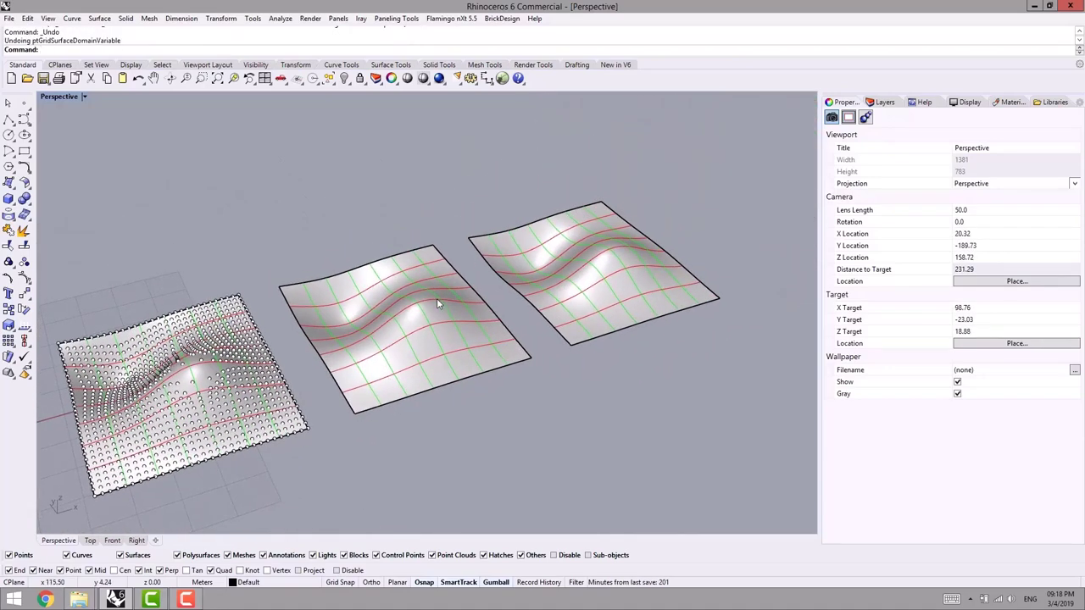
shift+right_drag(347, 208, 444, 210)
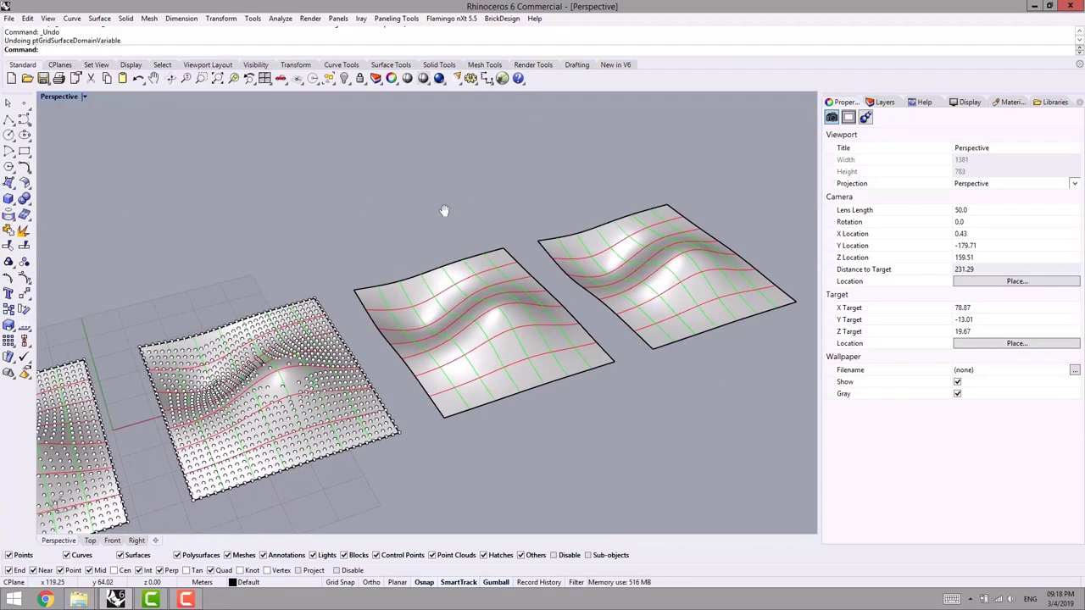
Draw a wavy interpolated curve on the third surface, running diagonally between two opposite corners through two interior points
click(26, 123)
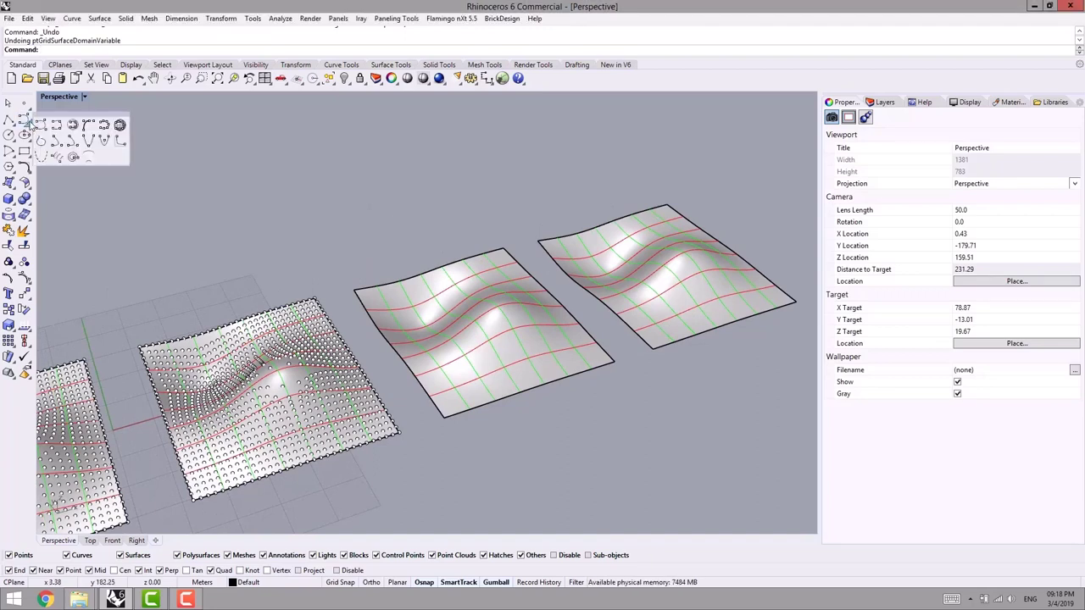
click(73, 125)
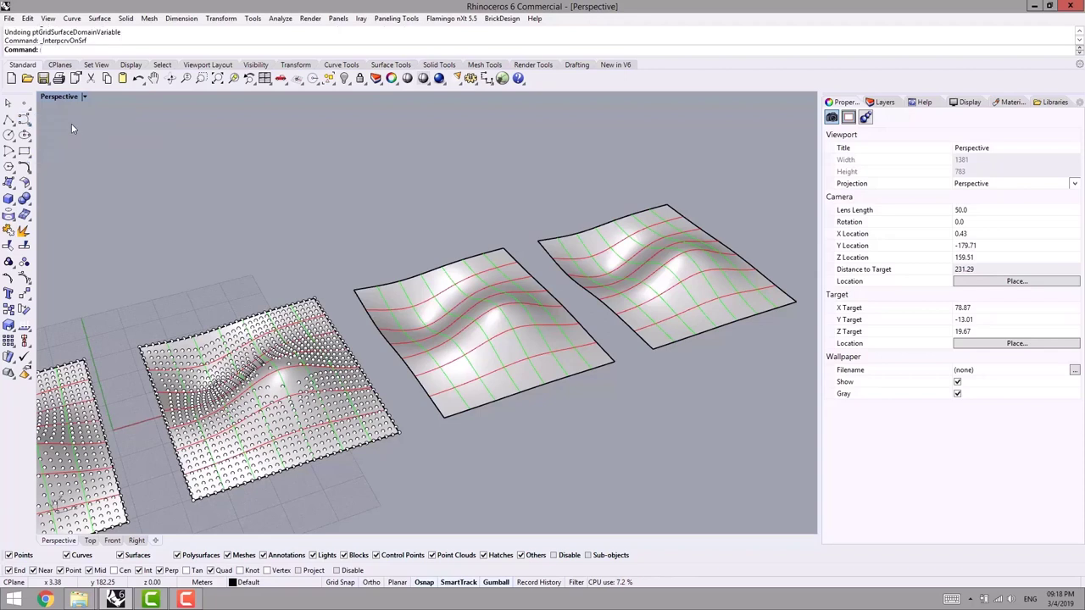
click(523, 360)
click(444, 417)
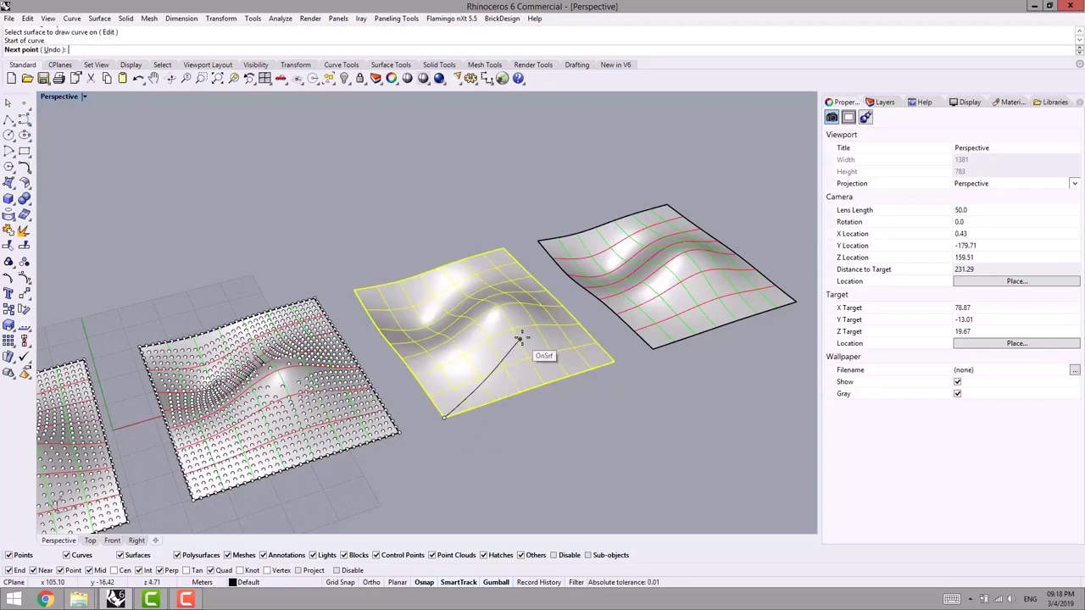
click(521, 339)
click(490, 286)
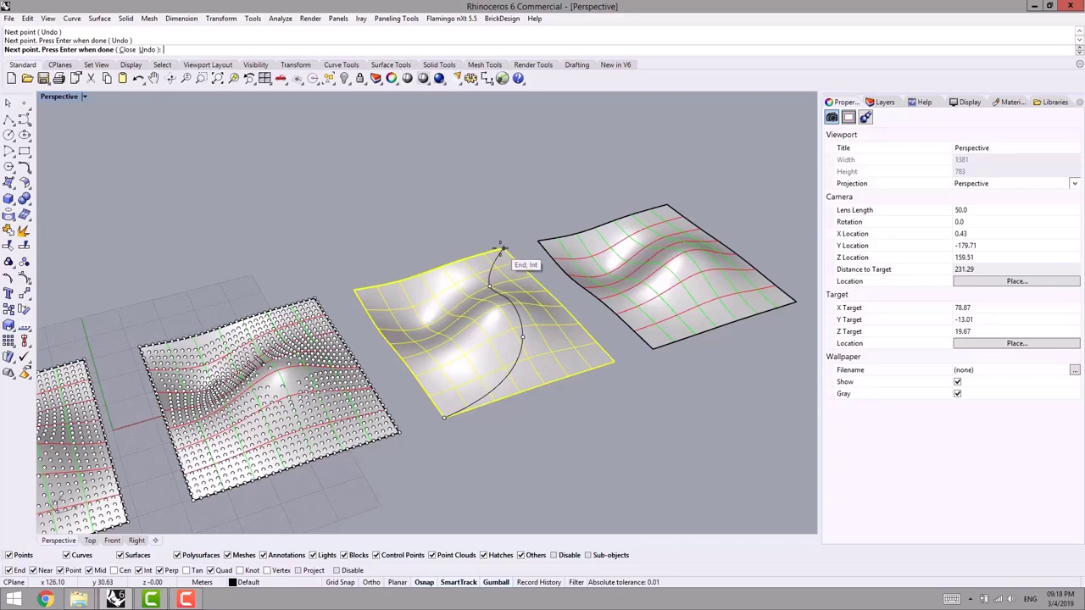
click(501, 247)
key(Return)
Place a point object on each of two diagonally opposite corners of the fourth surface
scroll(518, 212, down, 2)
shift+right_drag(499, 281, 328, 399)
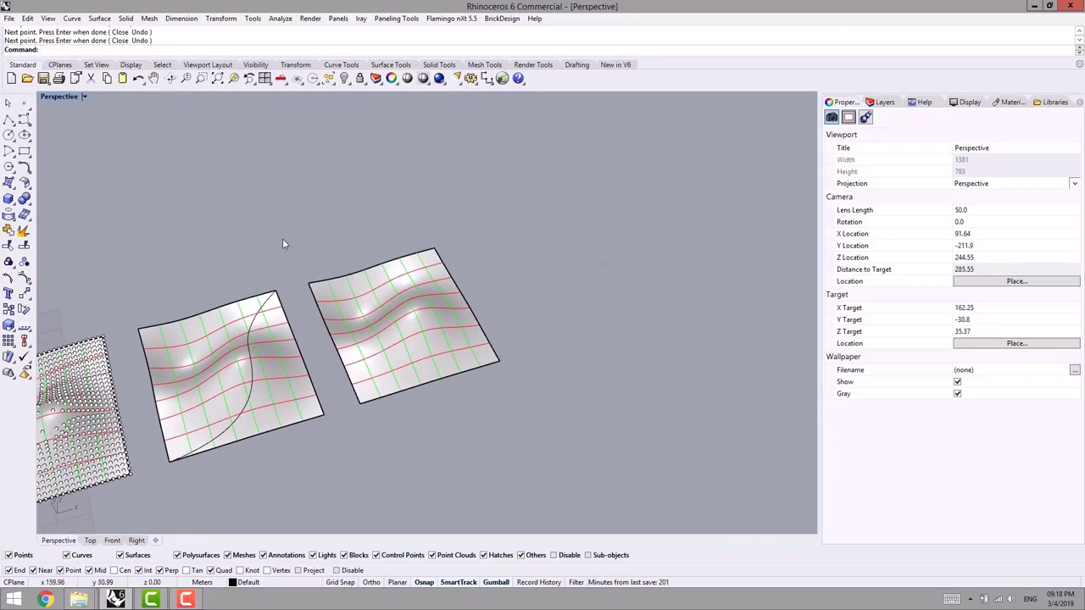
click(24, 103)
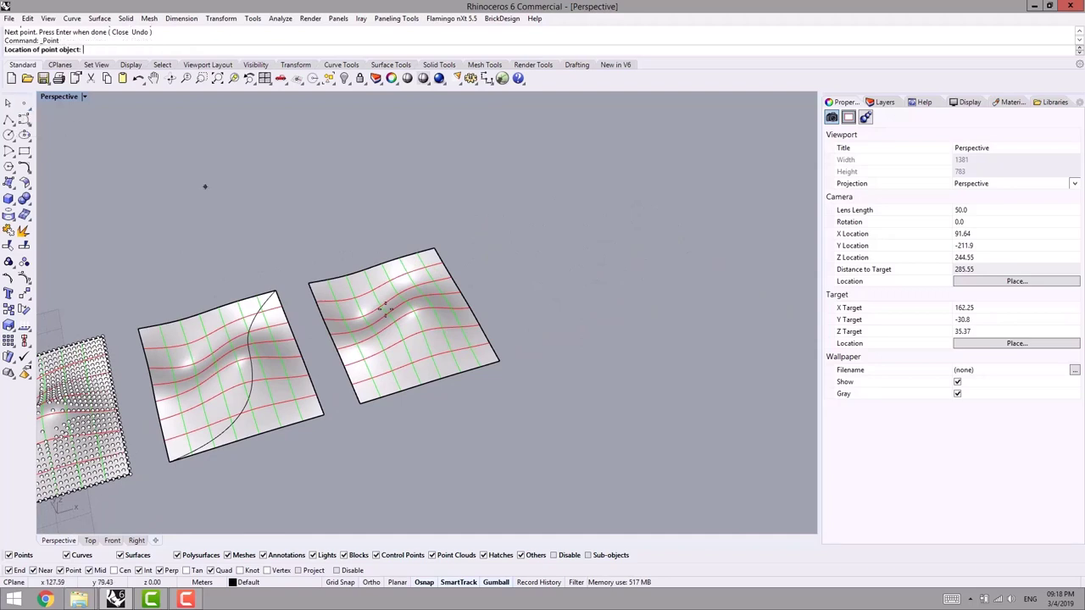
scroll(403, 309, up, 2)
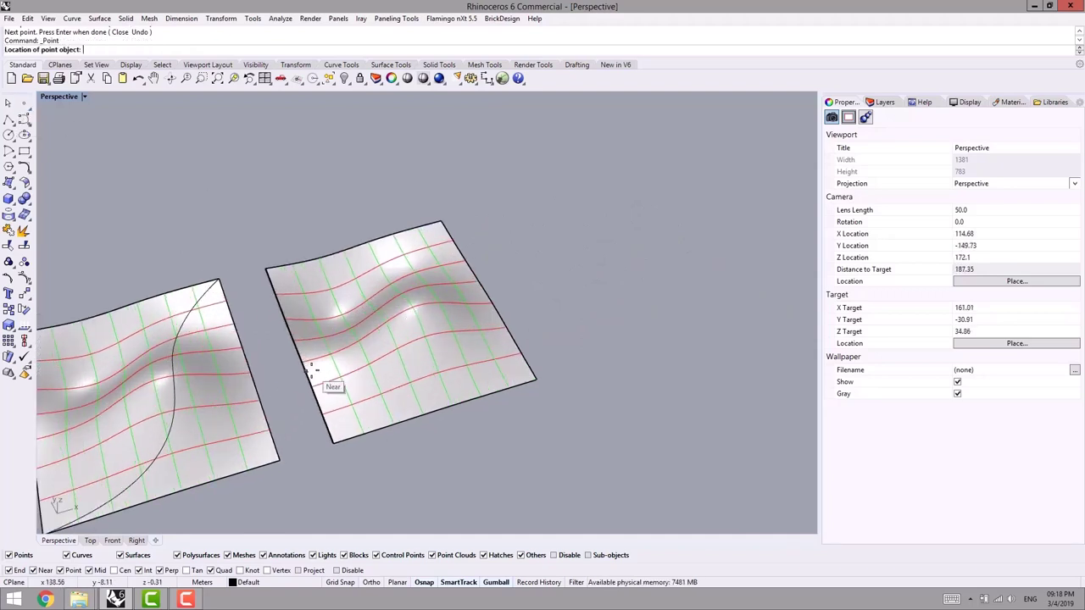
scroll(339, 405, up, 2)
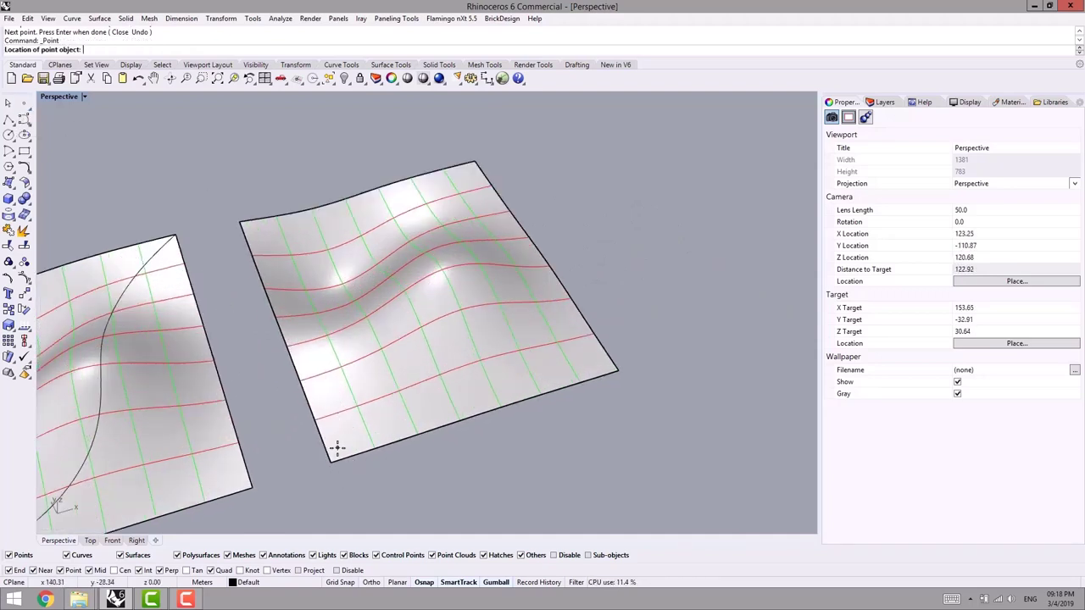
click(331, 459)
right_drag(331, 459, 375, 406)
scroll(351, 416, down, 2)
key(Return)
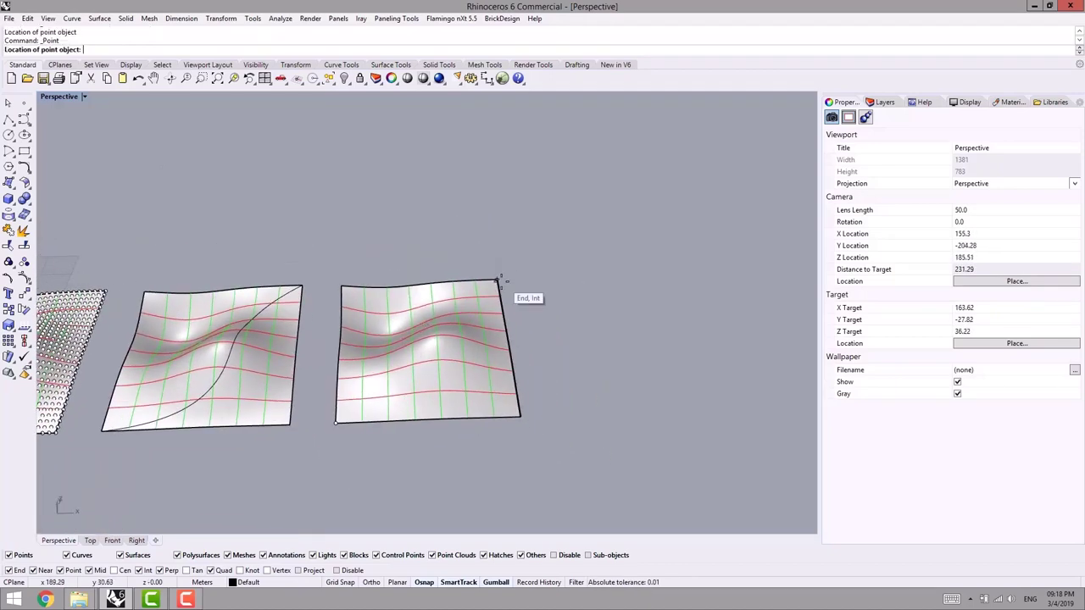
click(514, 292)
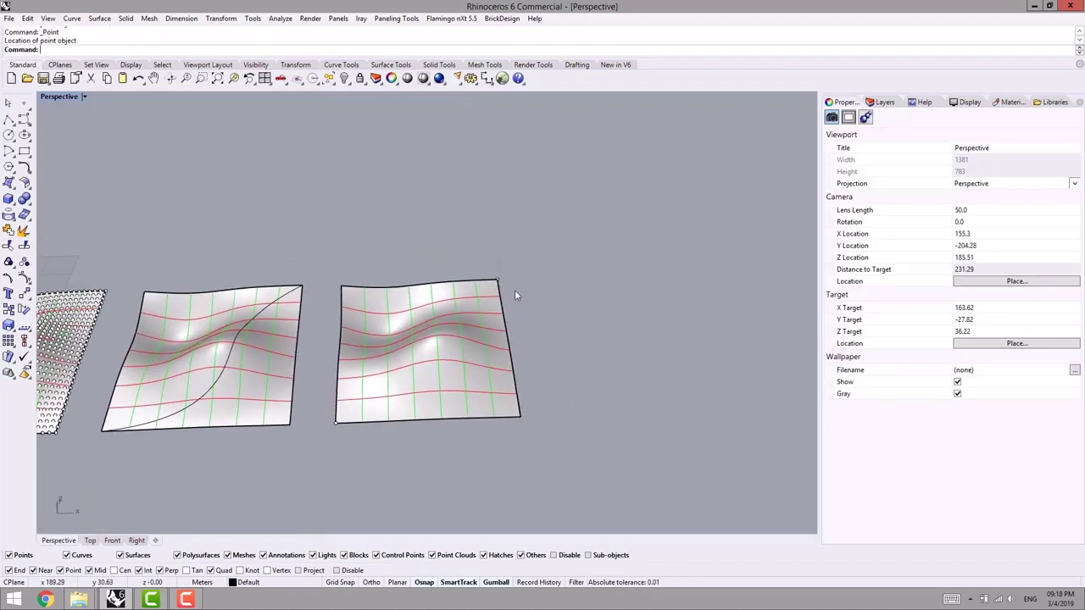
Start a Surface Domain Variable paneling grid and set its distance method to PointAttractors
click(396, 19)
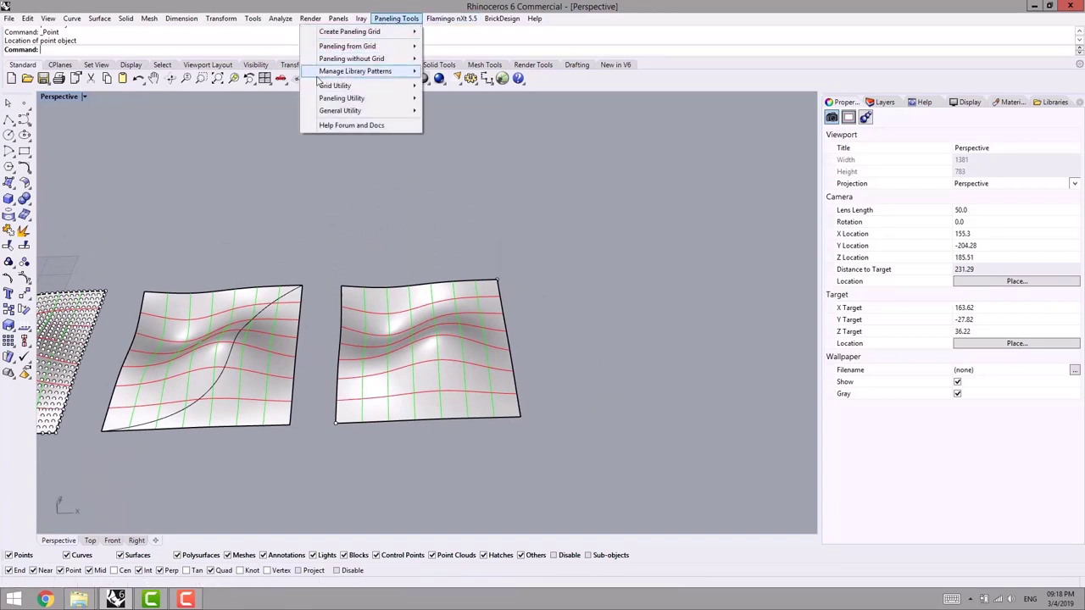
mouse_move(335, 34)
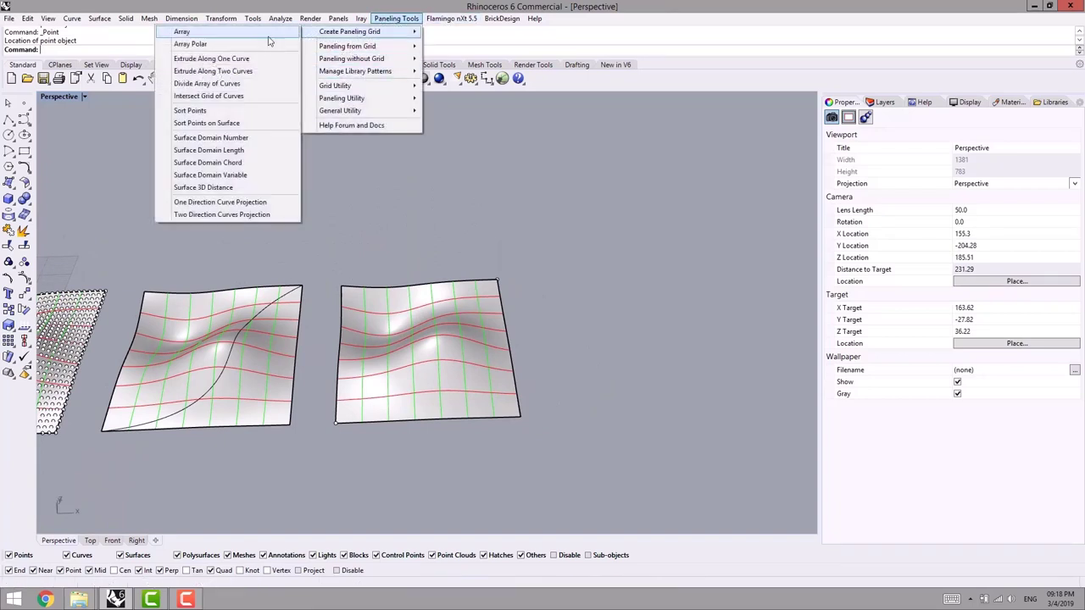
click(217, 175)
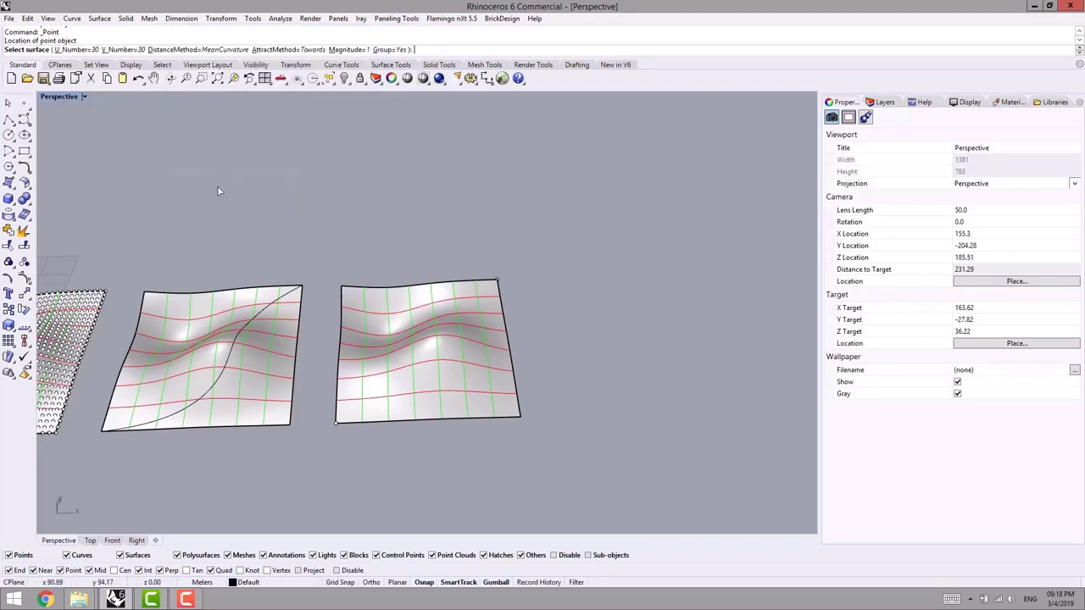
scroll(259, 285, down, 3)
scroll(136, 279, up, 2)
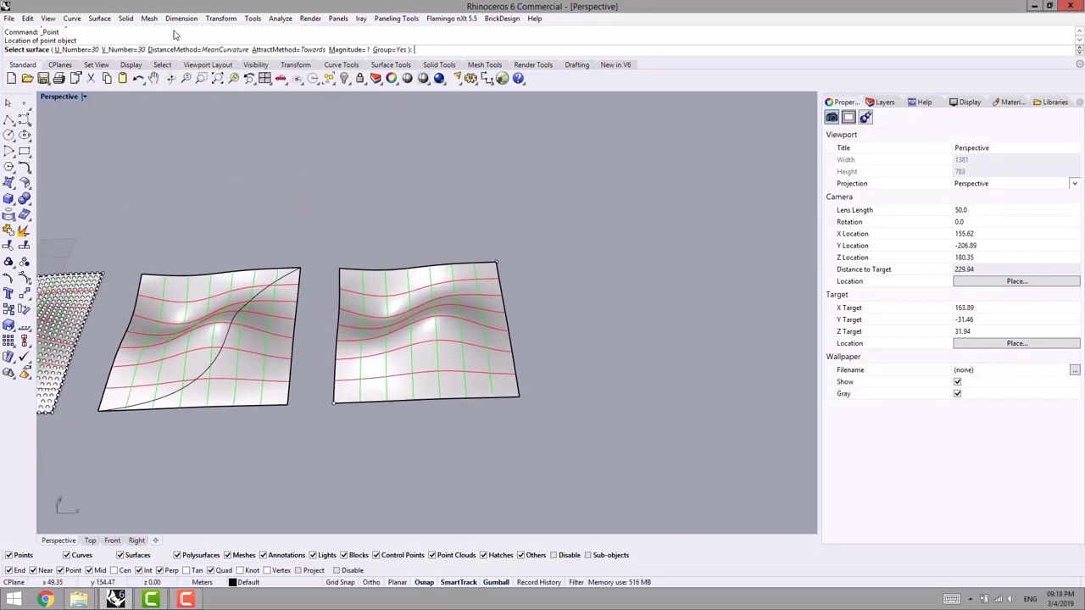
click(174, 49)
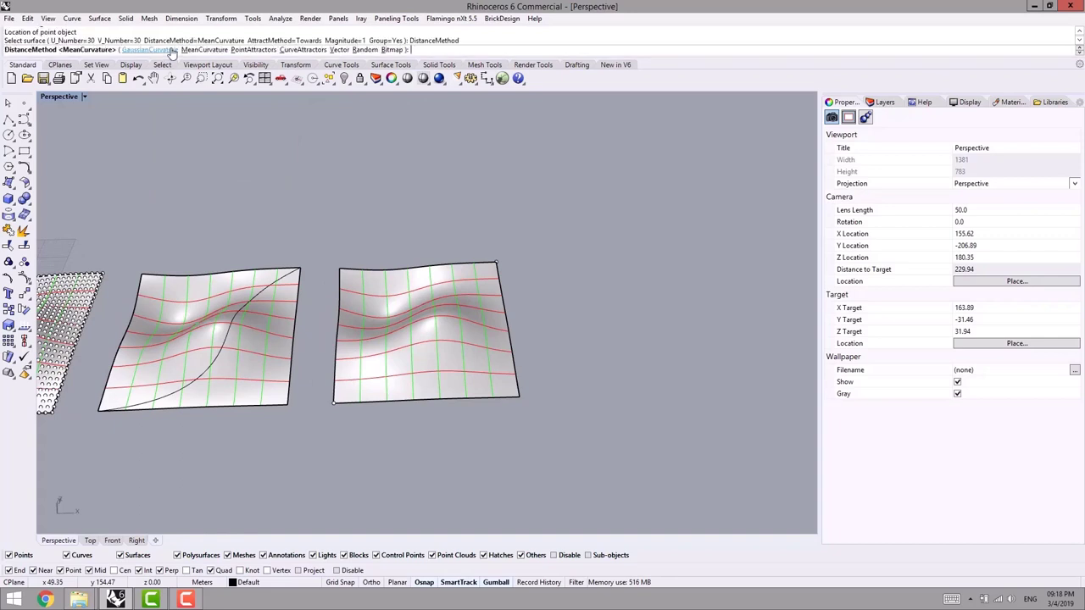
click(253, 50)
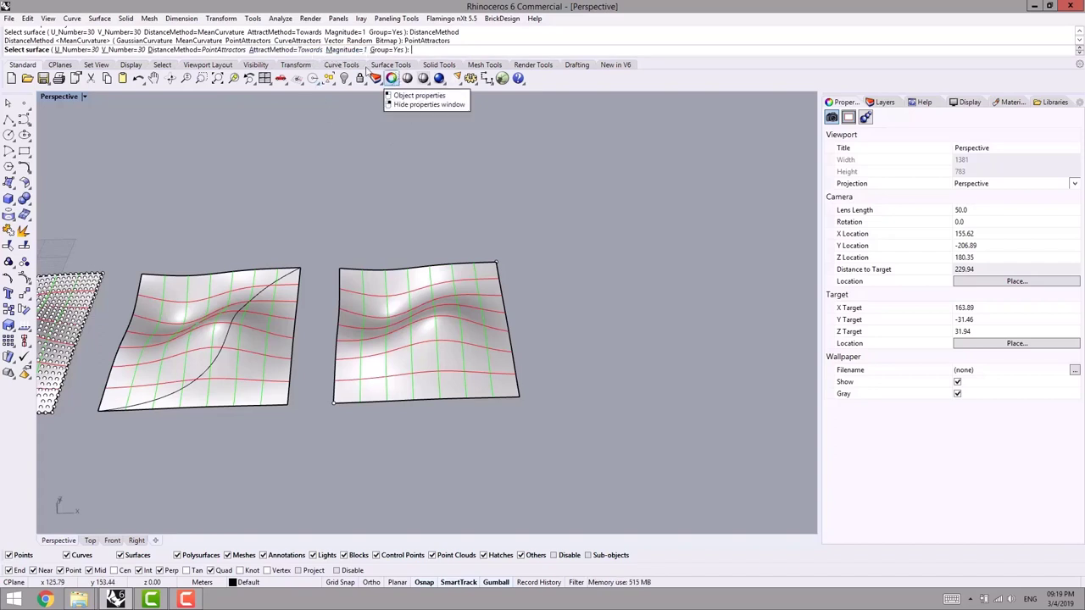
Try a Towards point-attractor grid with magnitude 1 on the fourth surface using both corner points, and undo it
click(439, 317)
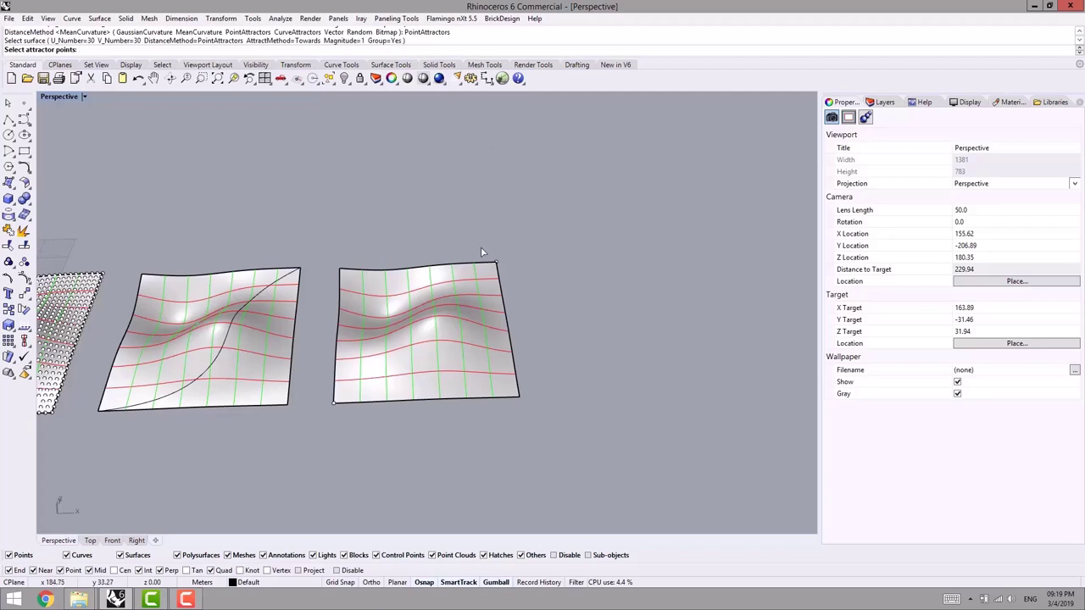
click(497, 262)
click(335, 404)
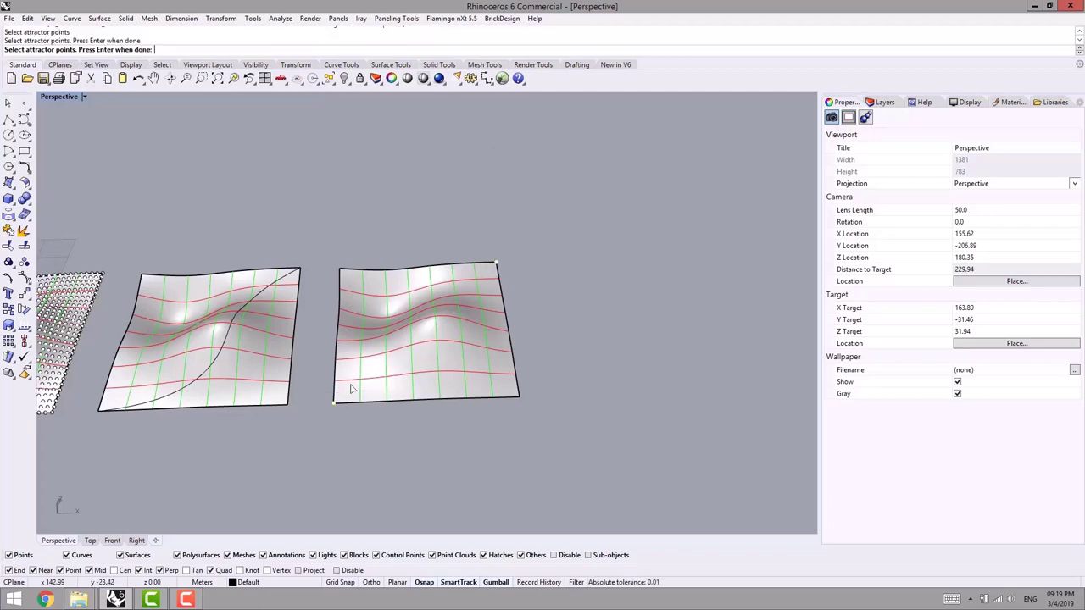
key(Return)
scroll(385, 407, up, 5)
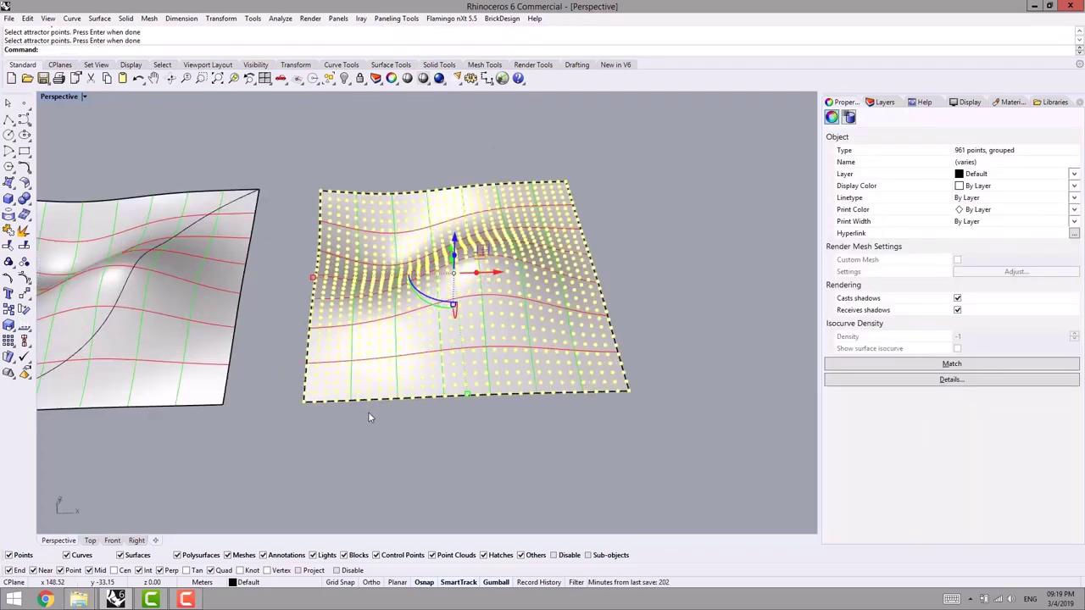
key(Escape)
right_drag(533, 310, 511, 282)
key(ctrl+z)
Create a point-attractor grid on the fourth surface from both corner points, with attract method Away and magnitude 5
key(Return)
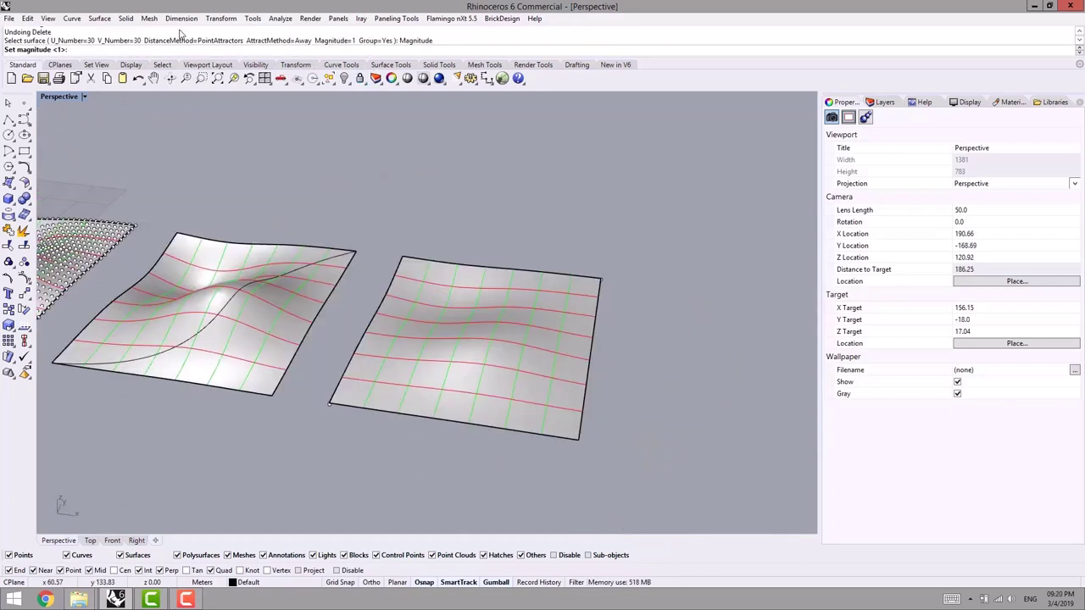
key(Return)
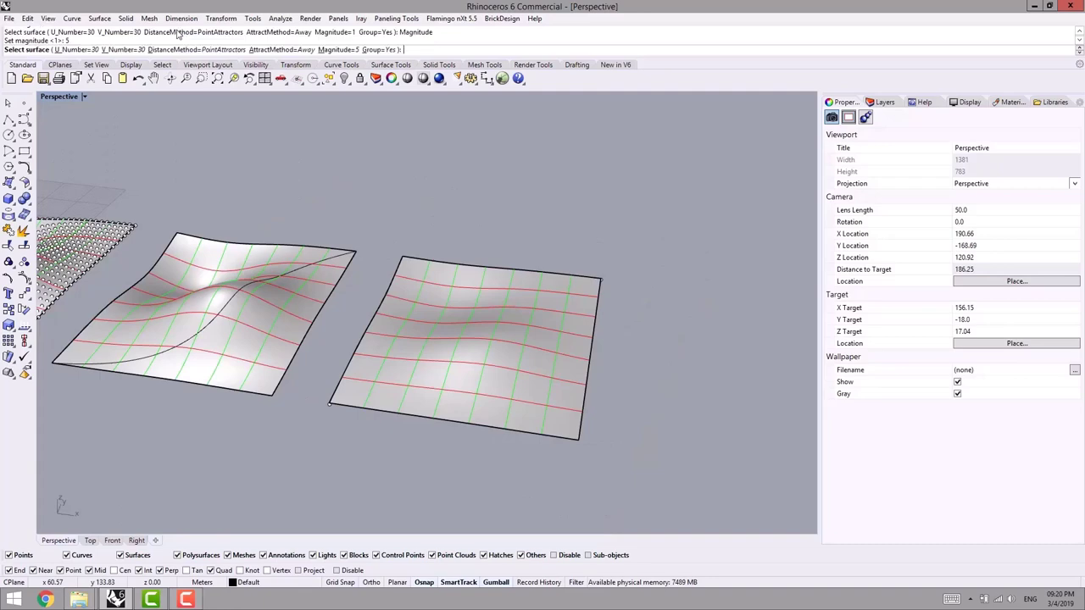
click(493, 334)
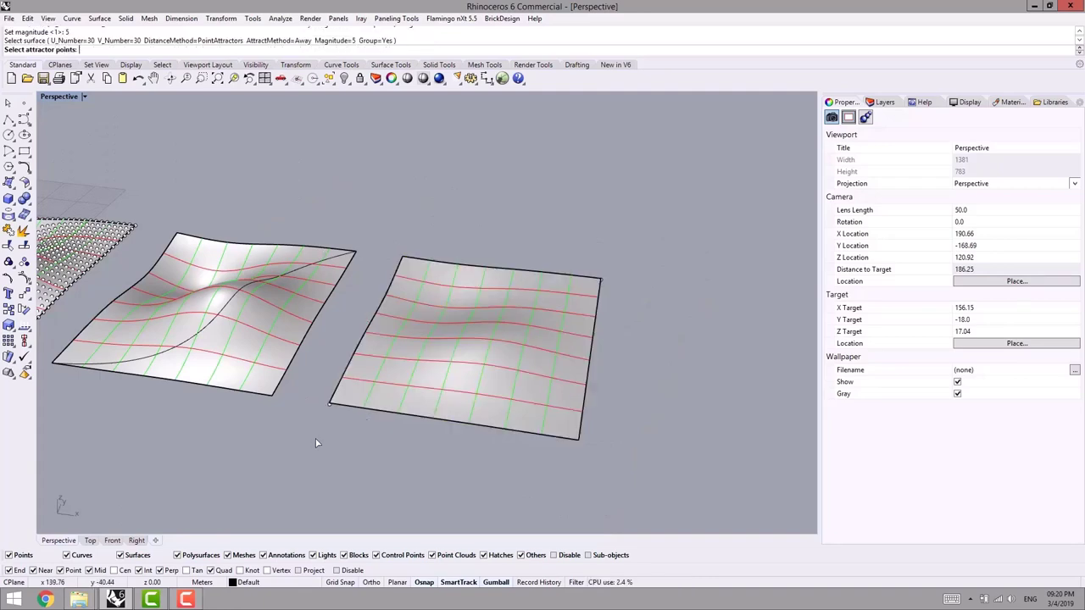
drag(315, 438, 423, 350)
drag(574, 222, 672, 319)
key(Return)
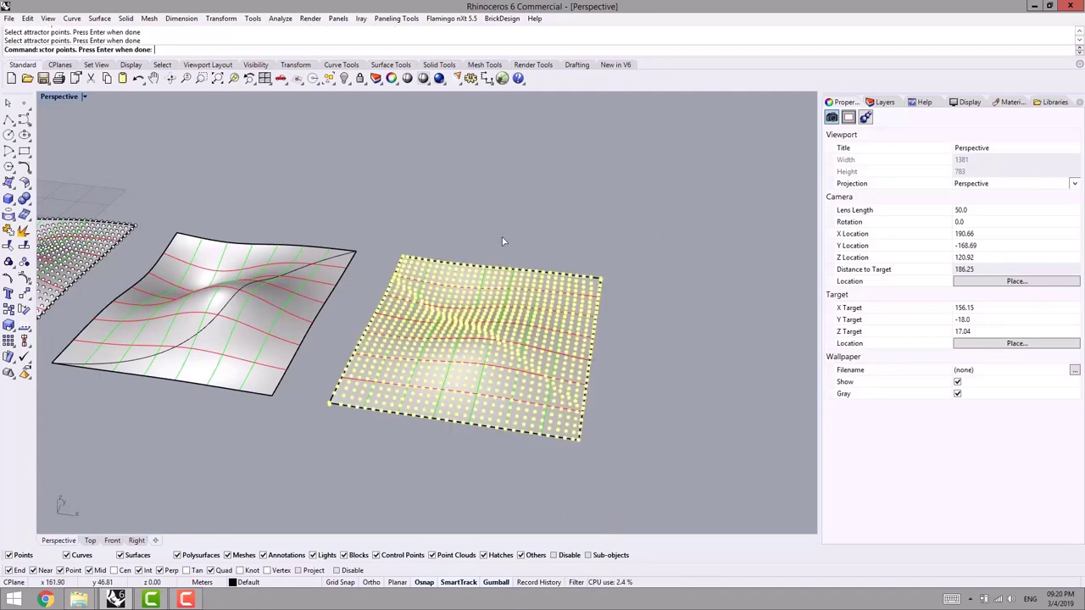
Examine the Away point-attractor grid from the top, checking the point spacing at both attractor corners
key(Escape)
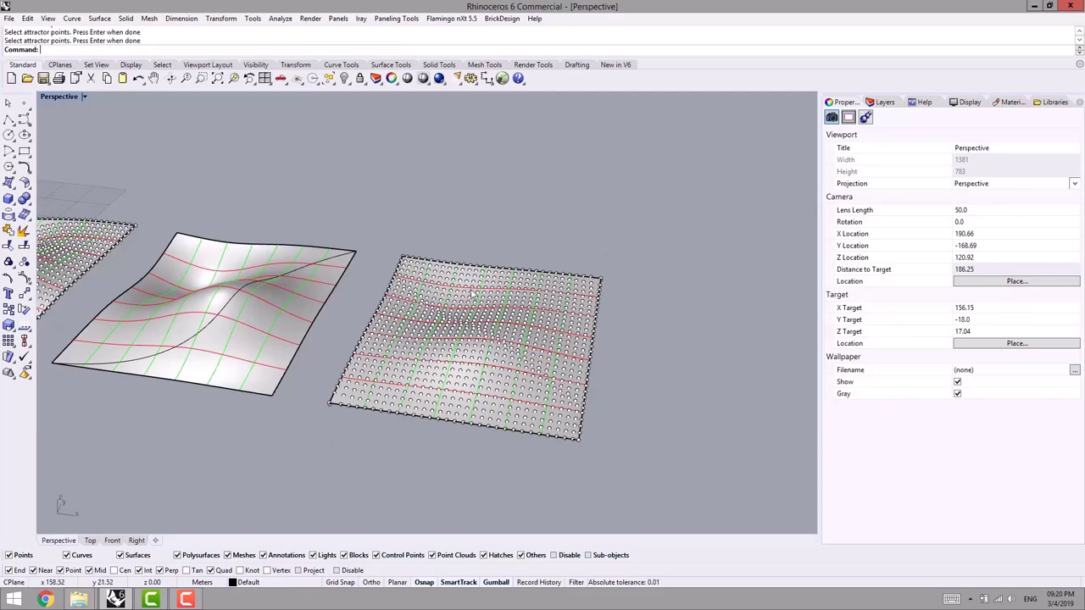
click(89, 540)
scroll(398, 307, up, 5)
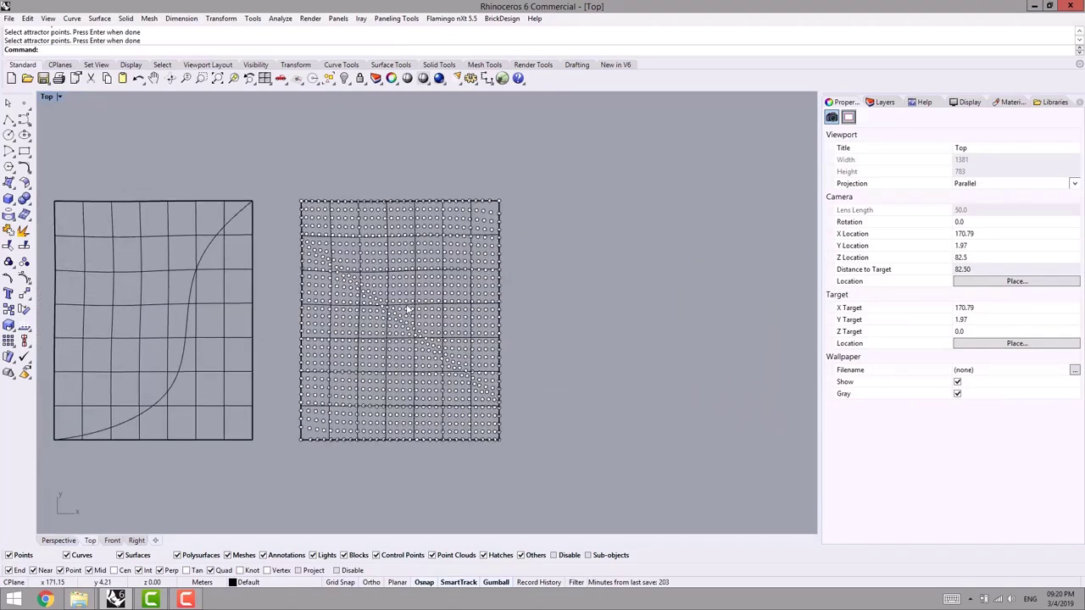
scroll(271, 469, up, 4)
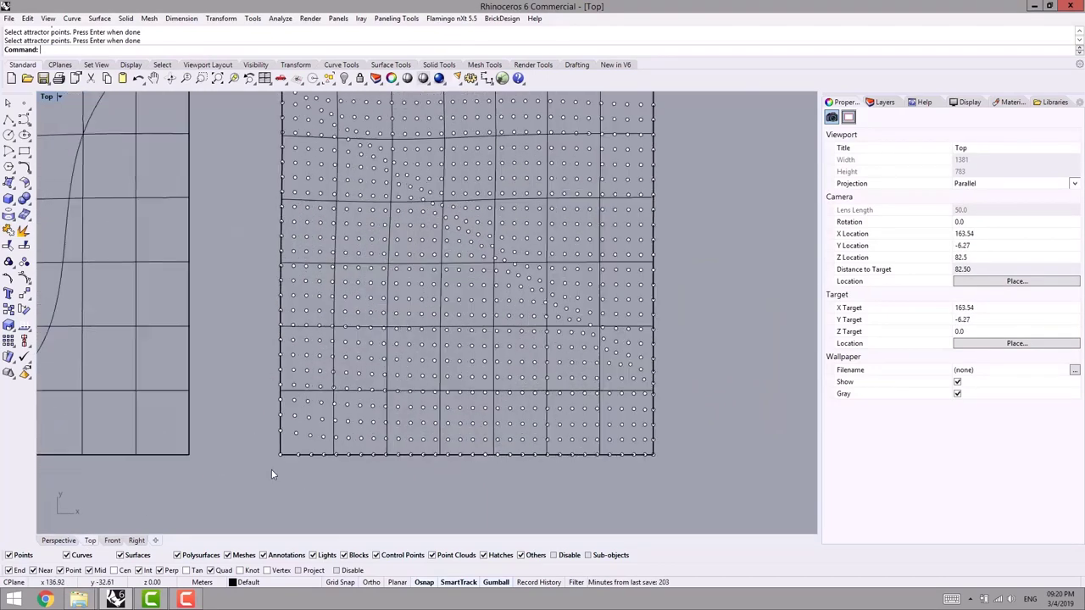
right_drag(263, 481, 240, 498)
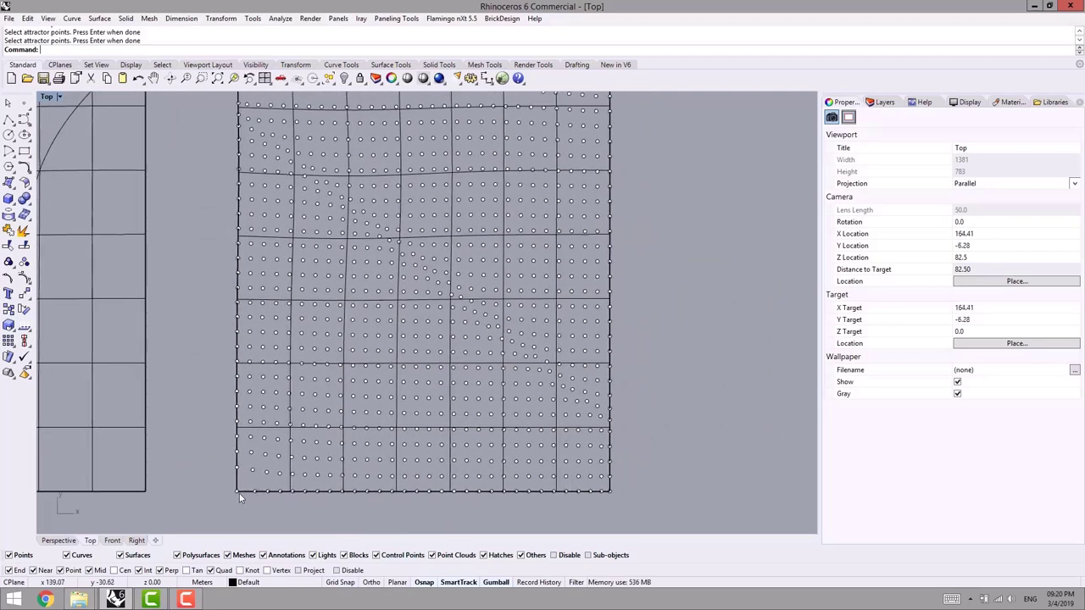
scroll(339, 424, down, 3)
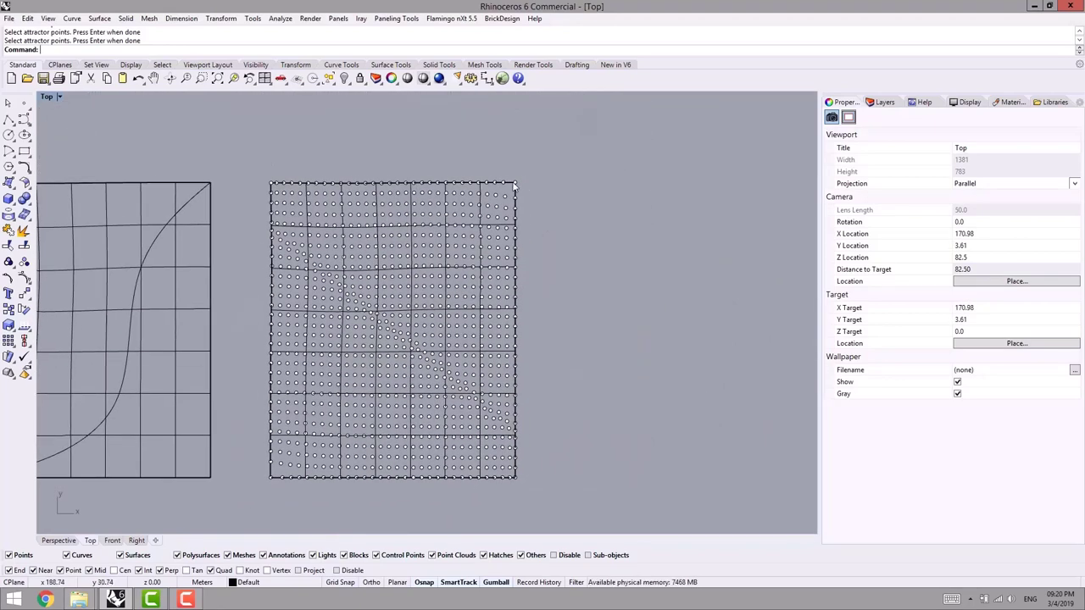
scroll(513, 189, up, 2)
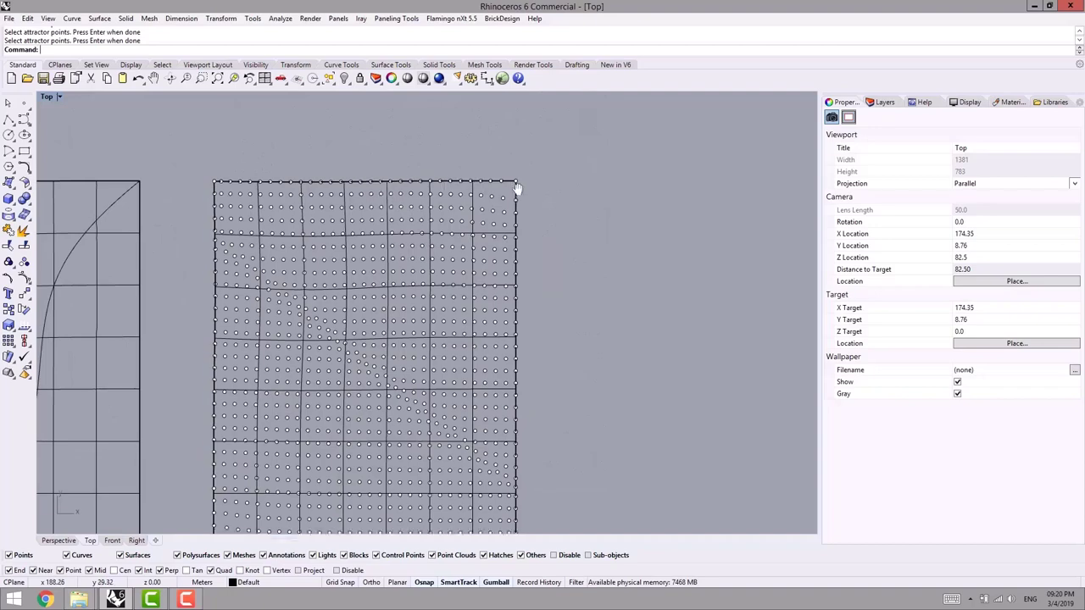
scroll(515, 188, down, 2)
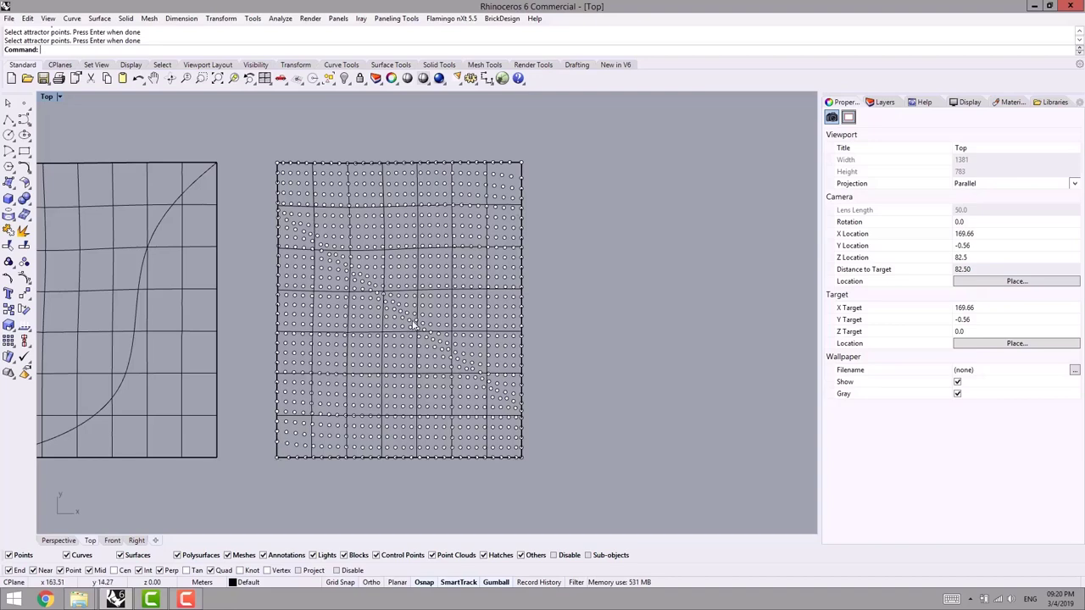
click(57, 540)
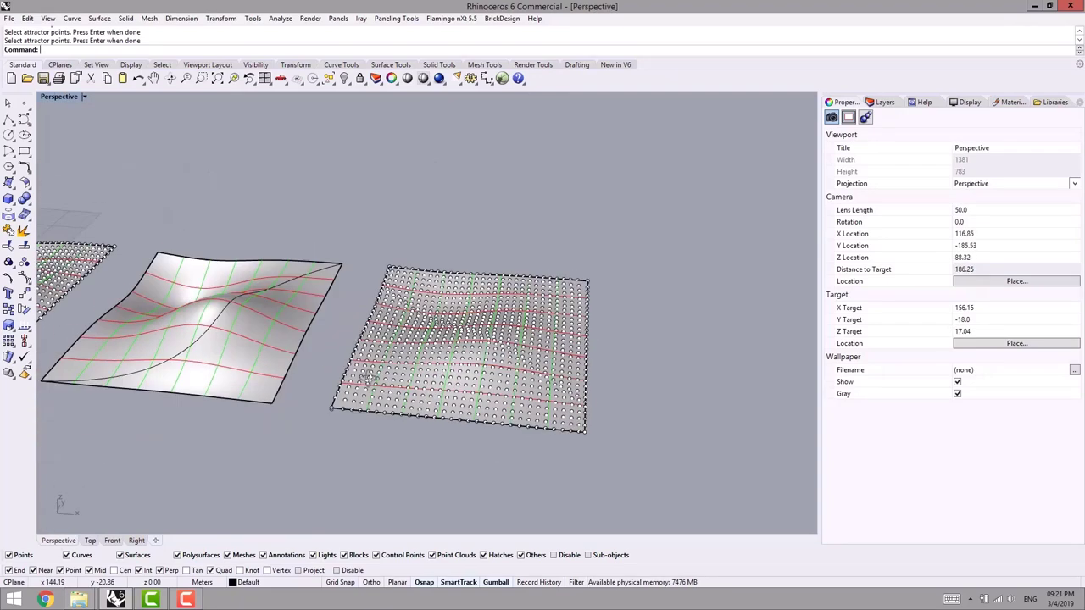
Duplicate the fourth surface without its grid into the free space beside it
shift+right_drag(501, 384, 424, 349)
scroll(438, 369, up, 6)
click(425, 320)
scroll(427, 323, down, 6)
drag(386, 298, 649, 351)
key(alt)
click(599, 227)
Place a point object on each of two diagonally opposite corners of the new surface copy
click(23, 102)
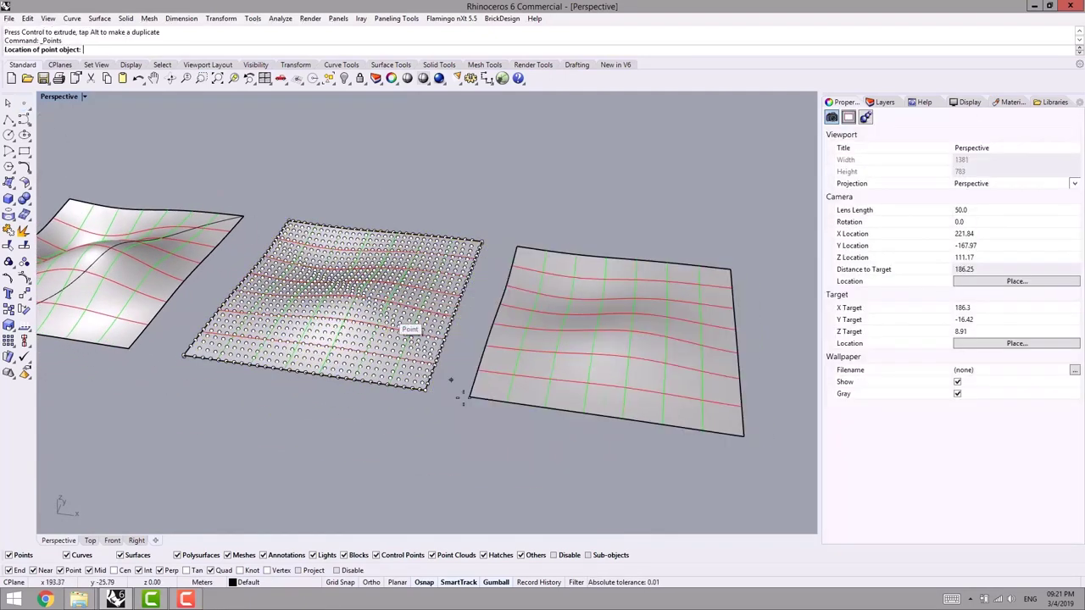
click(730, 270)
right_click(712, 211)
Start a Surface Domain Variable paneling grid with point attractors, attract method Towards and magnitude 5
scroll(706, 216, down, 6)
shift+right_drag(632, 230, 480, 228)
click(396, 18)
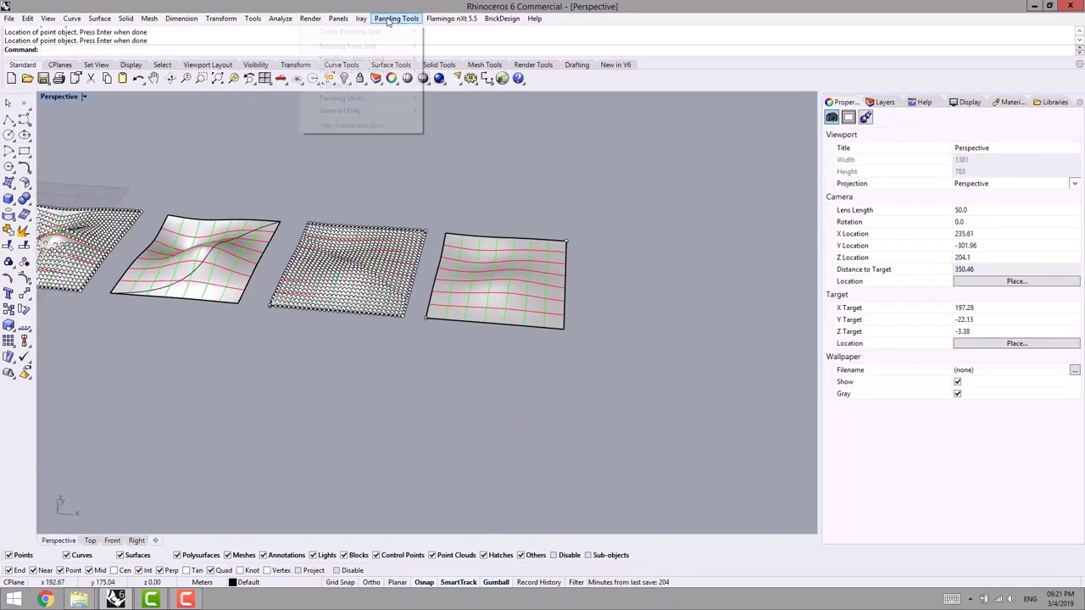
mouse_move(349, 31)
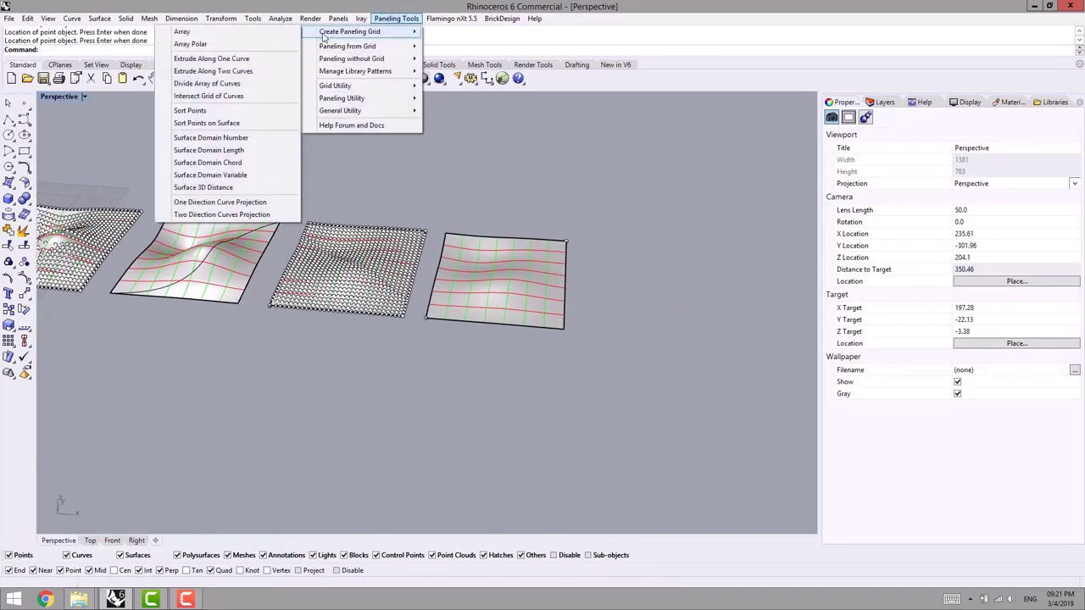
click(219, 176)
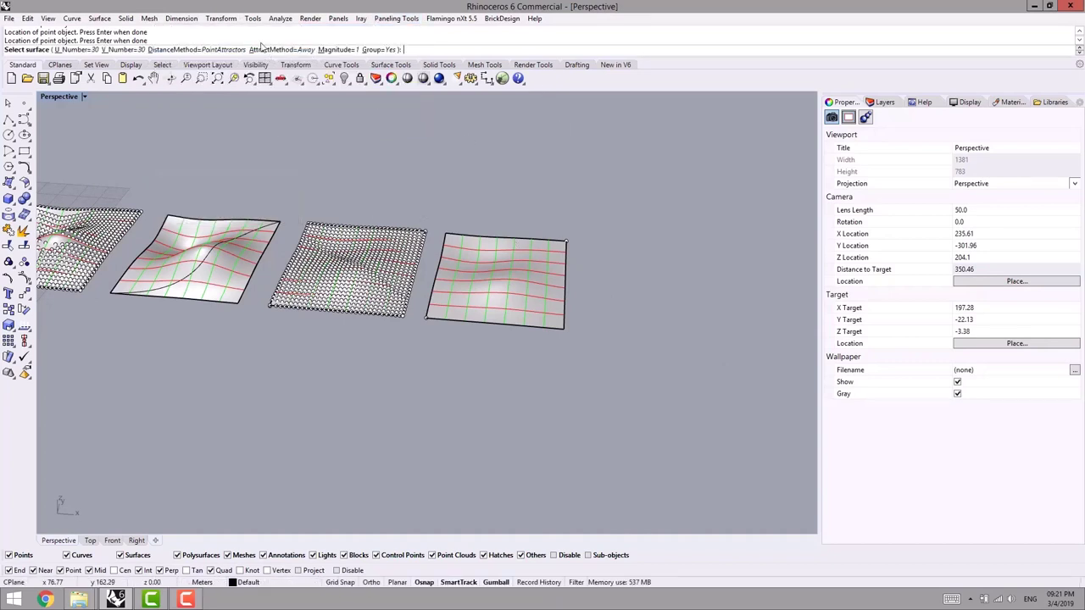
click(289, 51)
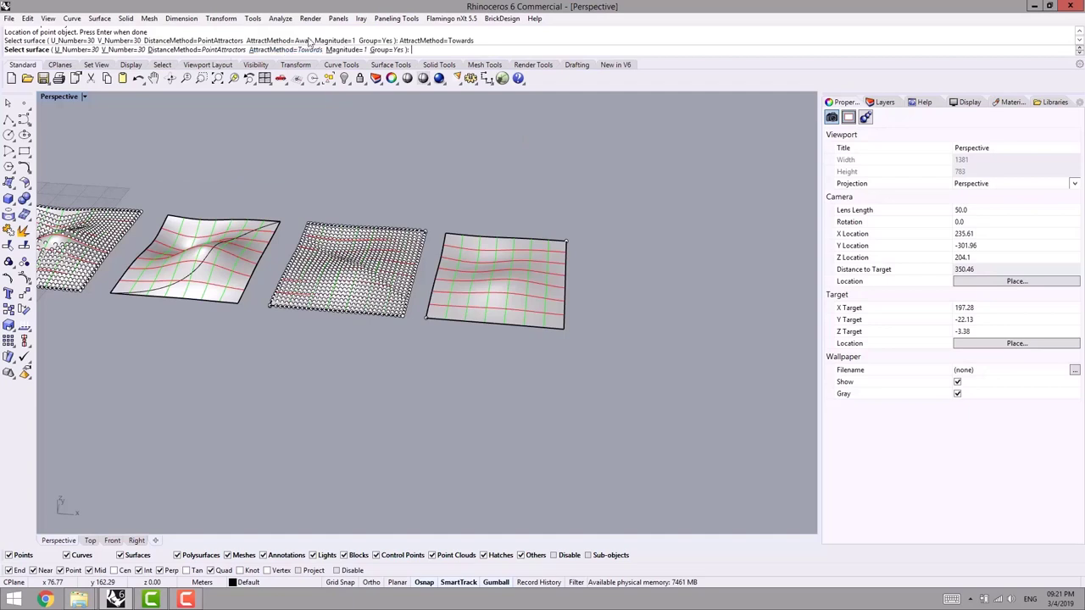
click(342, 51)
text(5)
key(Return)
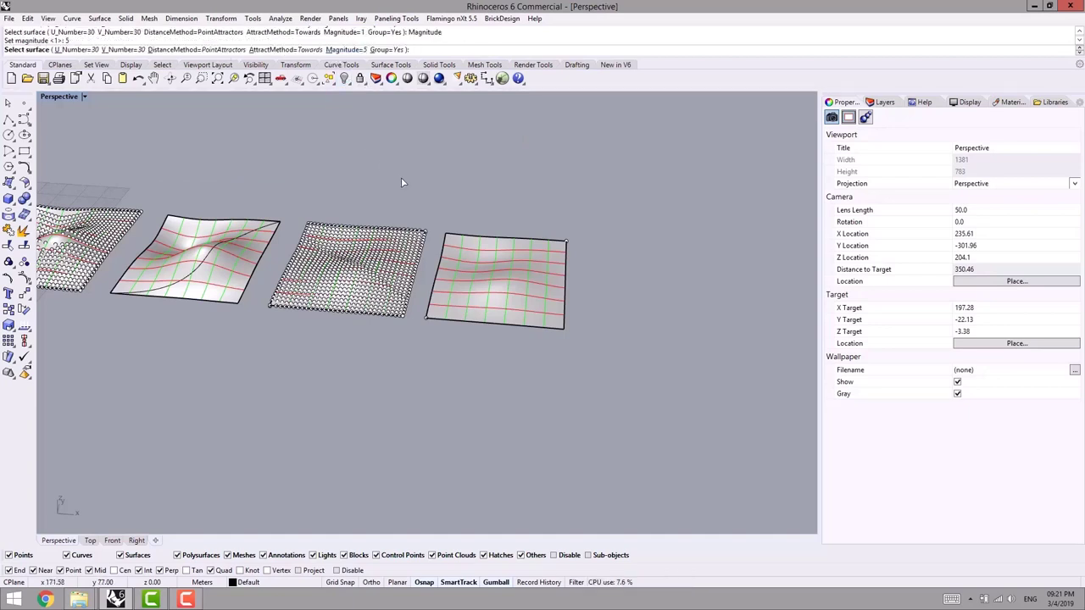
Generate the Towards grid on the new surface copy using both of its corner points as attractors
shift+right_drag(502, 204, 468, 227)
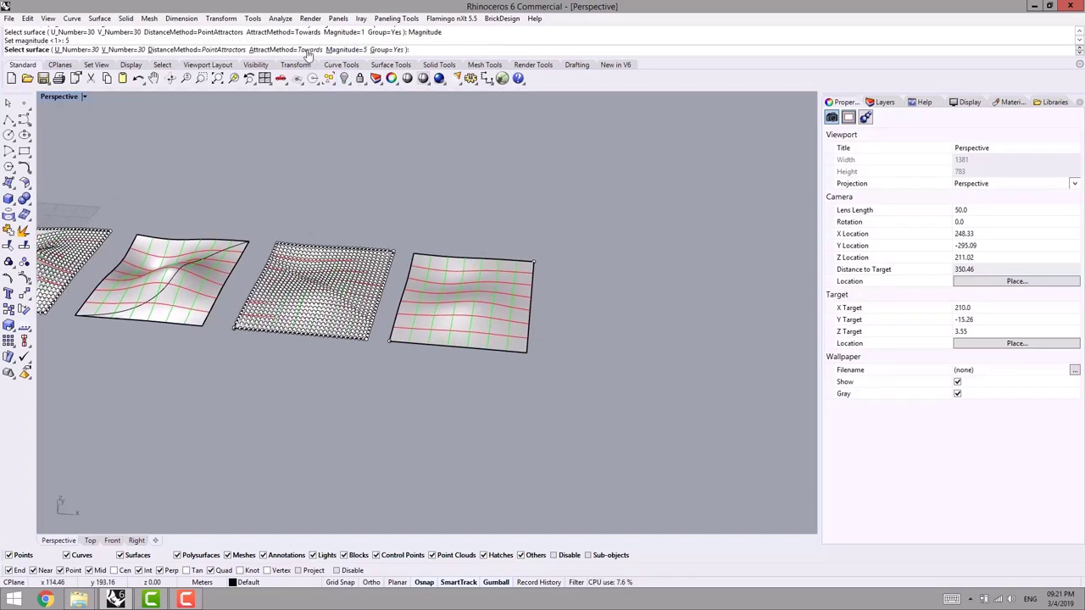
click(469, 333)
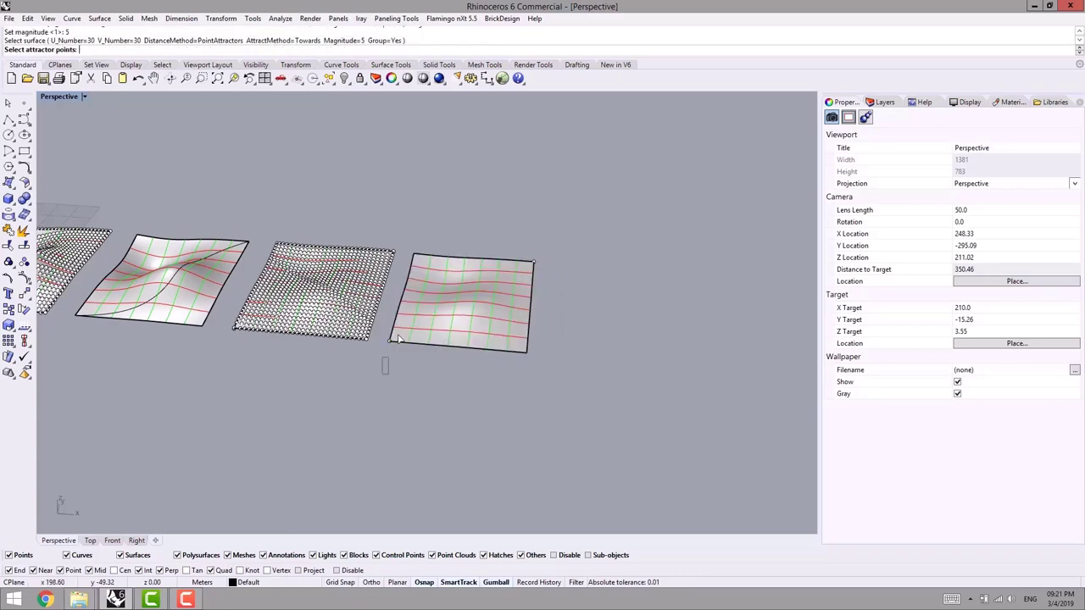
drag(490, 242, 601, 284)
key(Return)
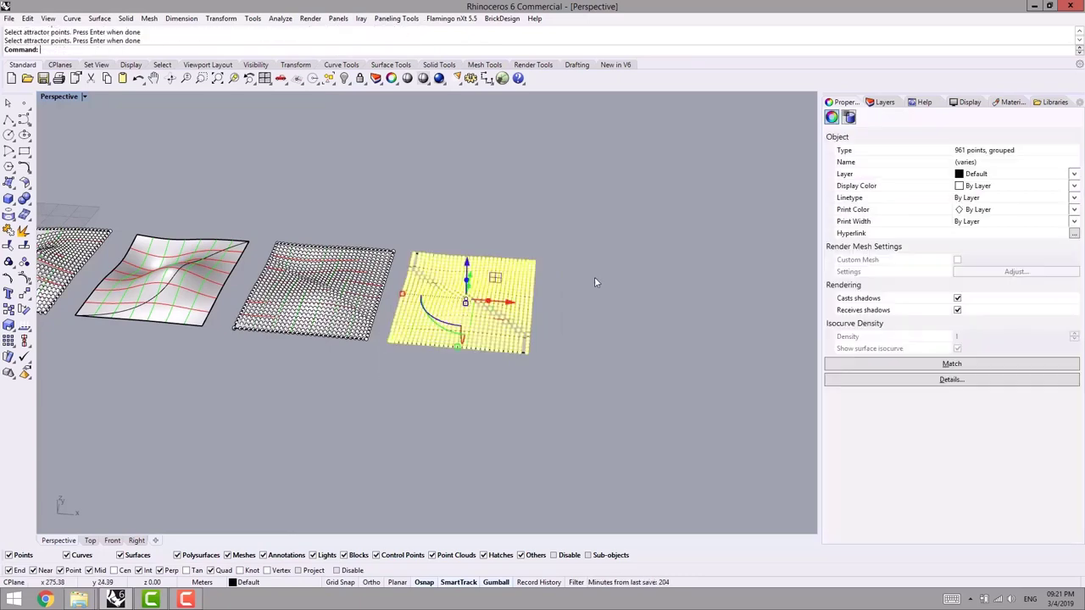
click(545, 385)
Compare the Away and Towards grids from the top, switching the view to shaded and back to wireframe
click(91, 541)
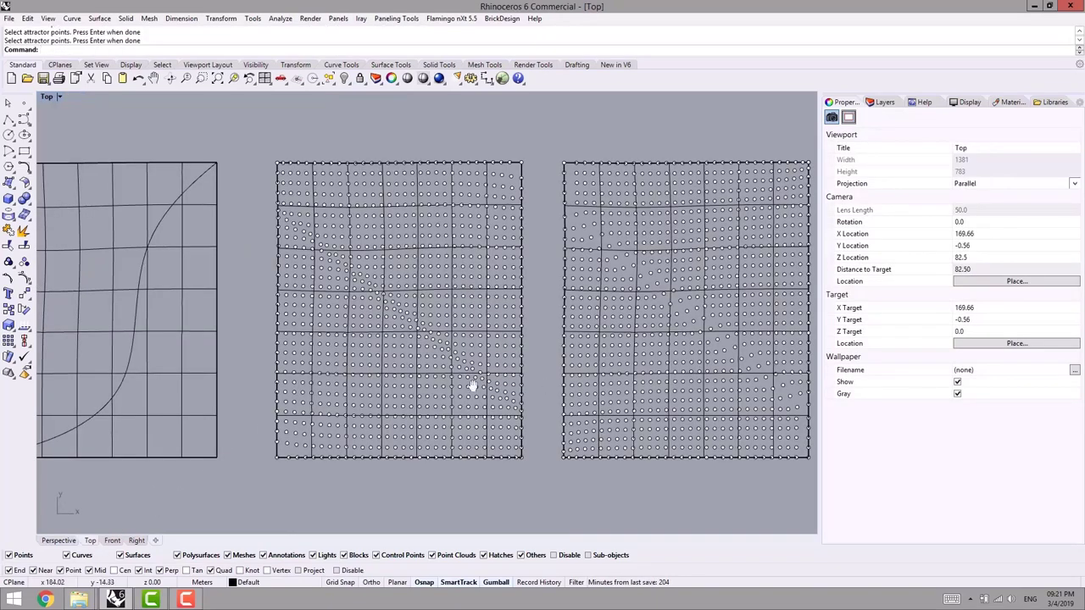
right_drag(593, 299, 436, 299)
middle_click(568, 286)
click(557, 285)
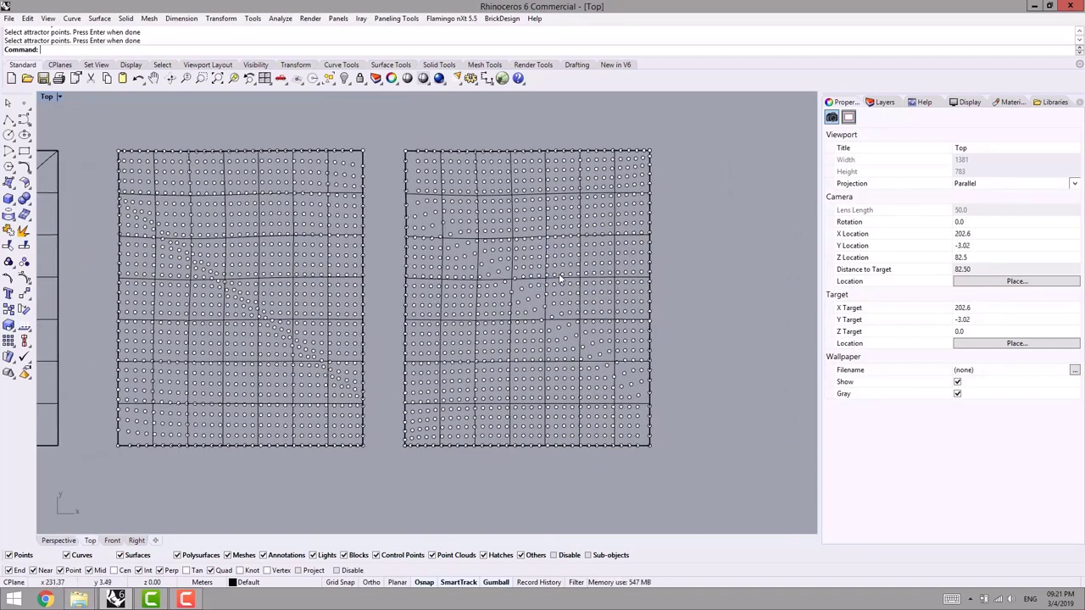
right_drag(675, 235, 694, 216)
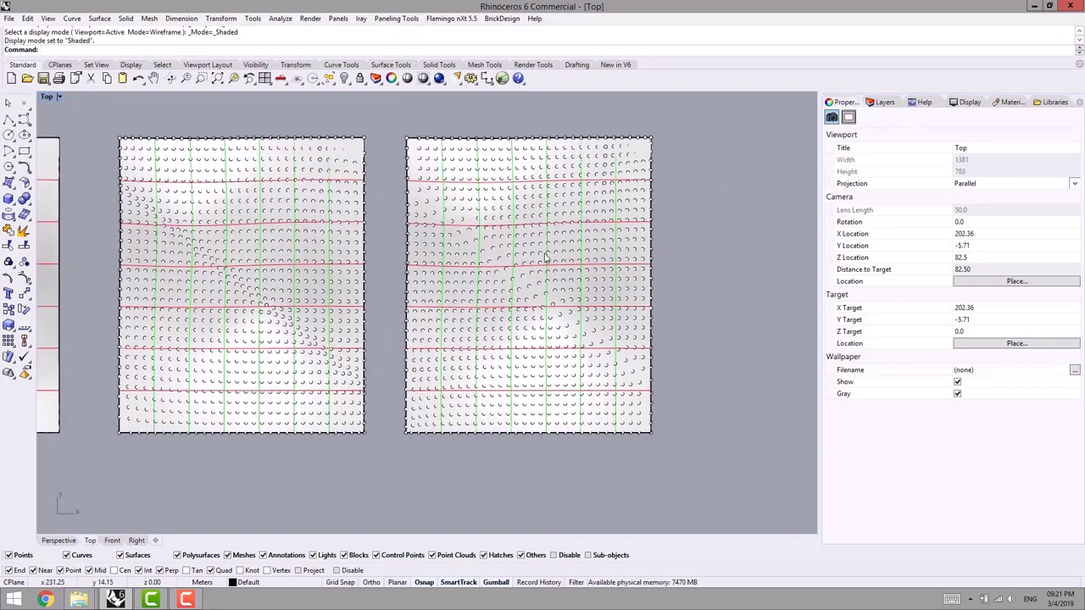
middle_click(489, 241)
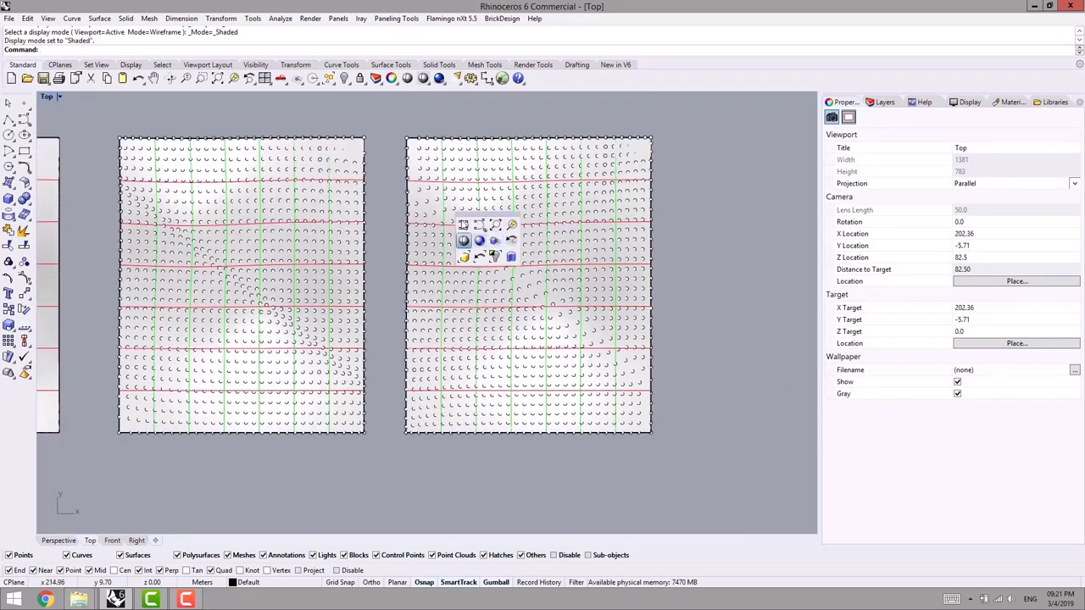
click(464, 243)
right_drag(677, 254, 650, 242)
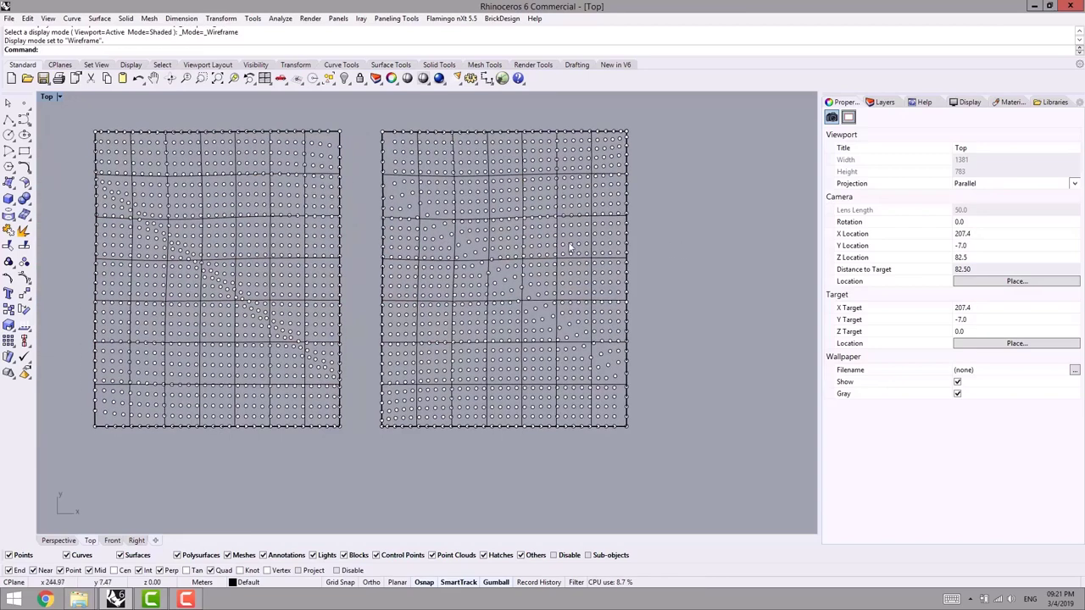
Hide the surface isocurves on both surfaces that carry point-attractor grids
scroll(501, 256, up, 2)
click(475, 270)
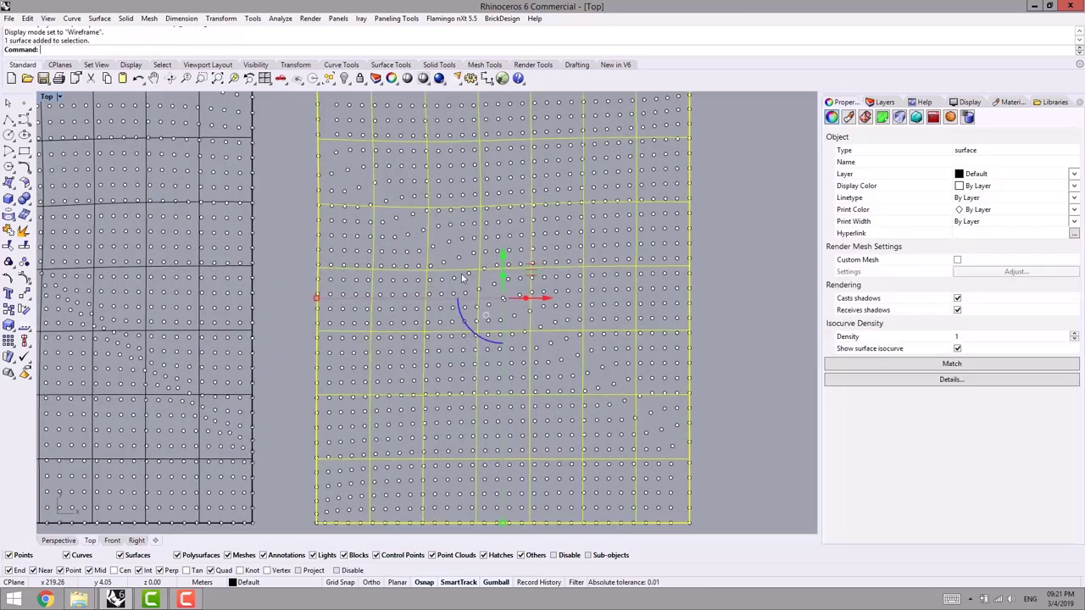
shift+click(200, 269)
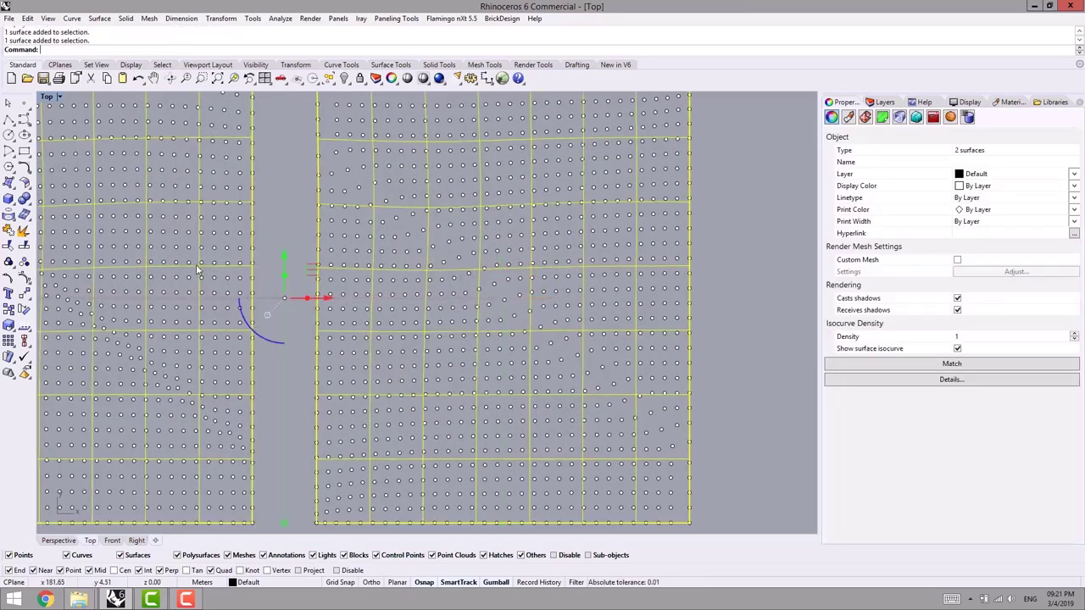
click(957, 349)
click(723, 297)
Examine how the points spread on the Away and Towards grids, from the top and in perspective
scroll(721, 301, down, 3)
scroll(695, 298, up, 1)
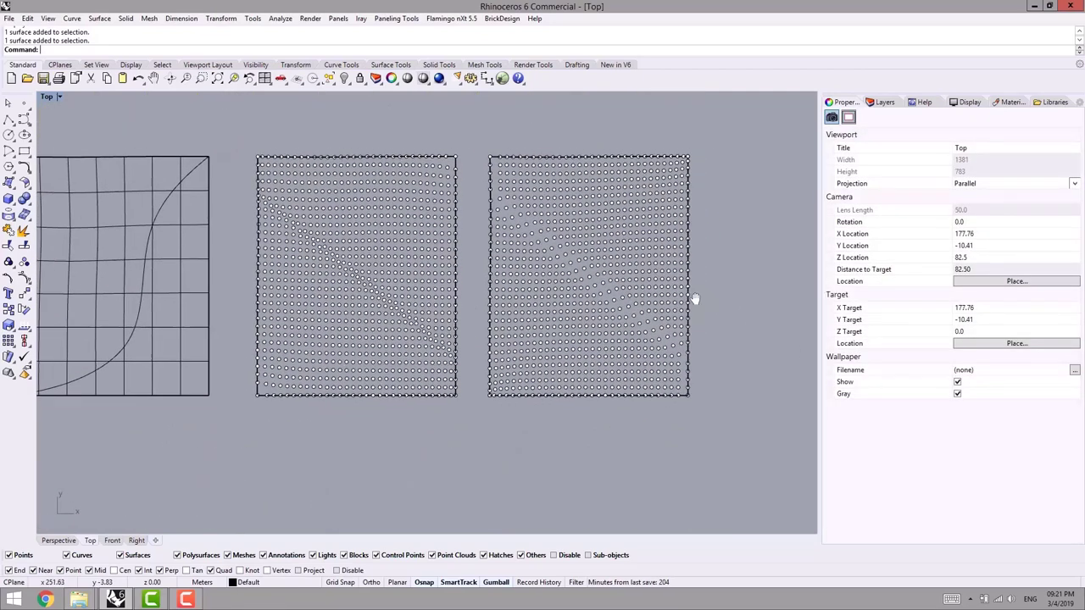
right_drag(695, 299, 685, 299)
scroll(356, 276, up, 1)
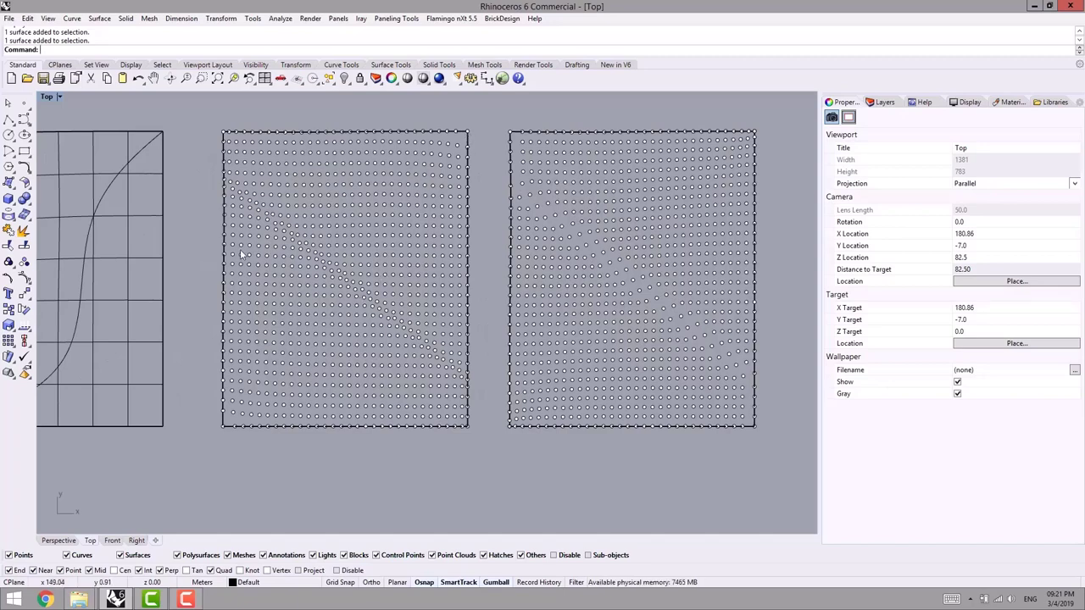
right_drag(327, 265, 262, 245)
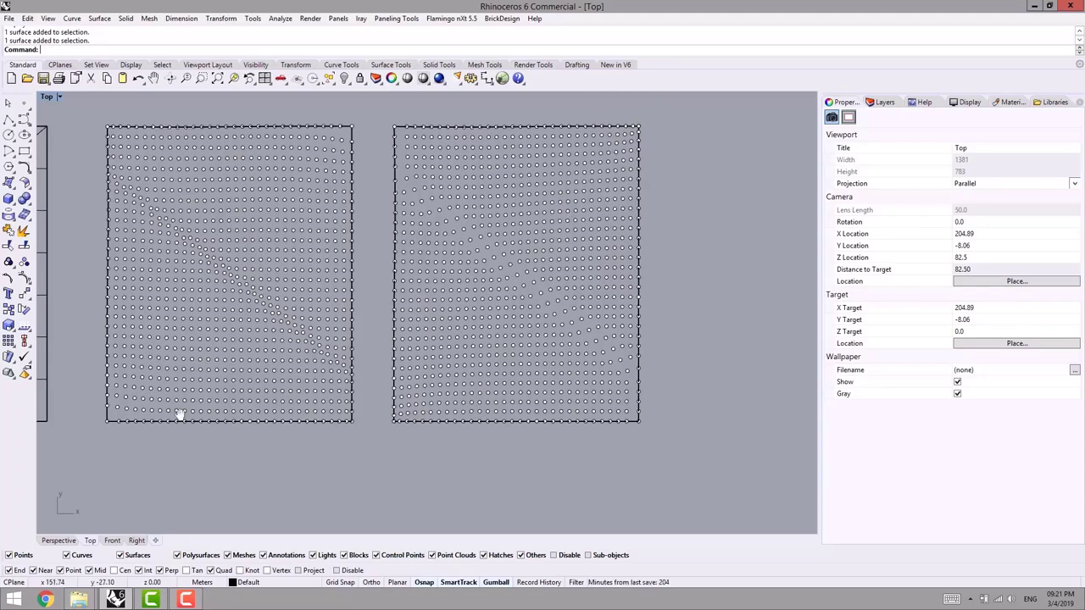
right_drag(179, 415, 276, 414)
click(59, 540)
shift+right_drag(325, 349, 478, 386)
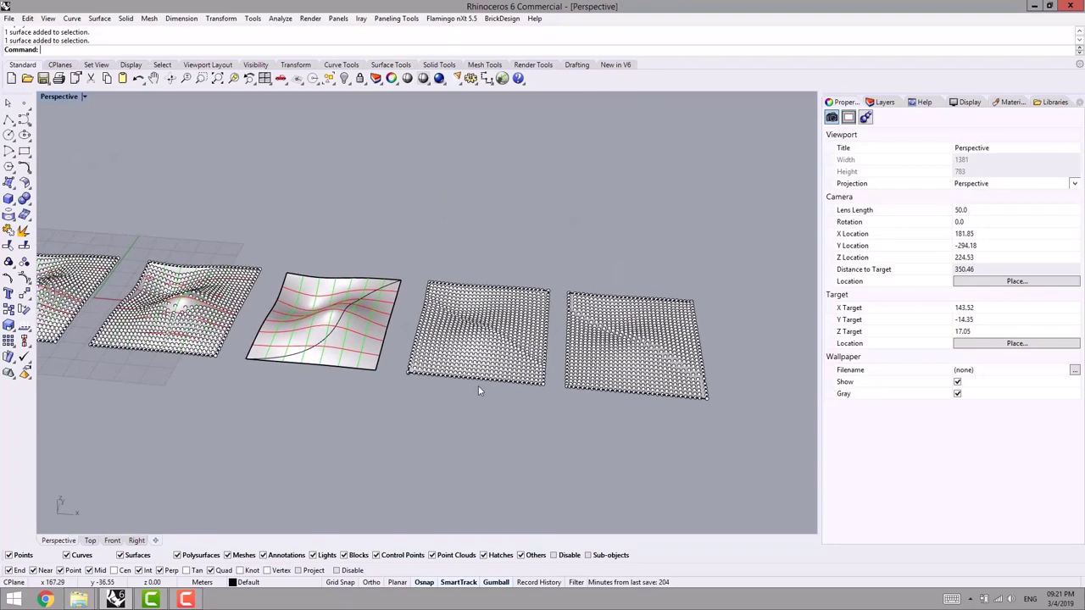
scroll(369, 305, up, 2)
right_drag(385, 185, 407, 183)
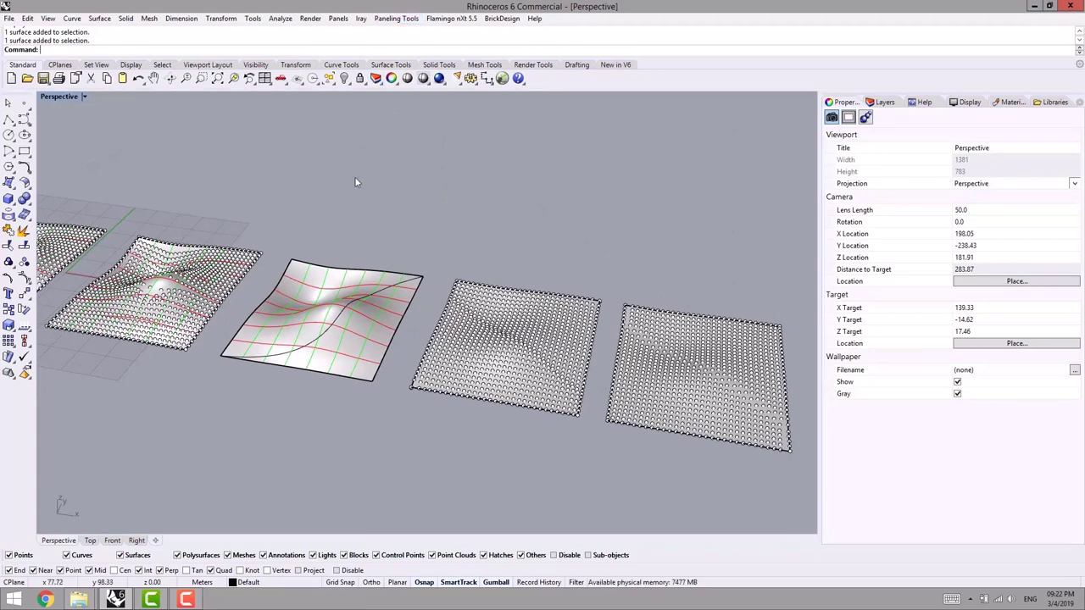
Start a Surface Domain Variable paneling grid and set its distance method to CurveAttractors
right_click(291, 37)
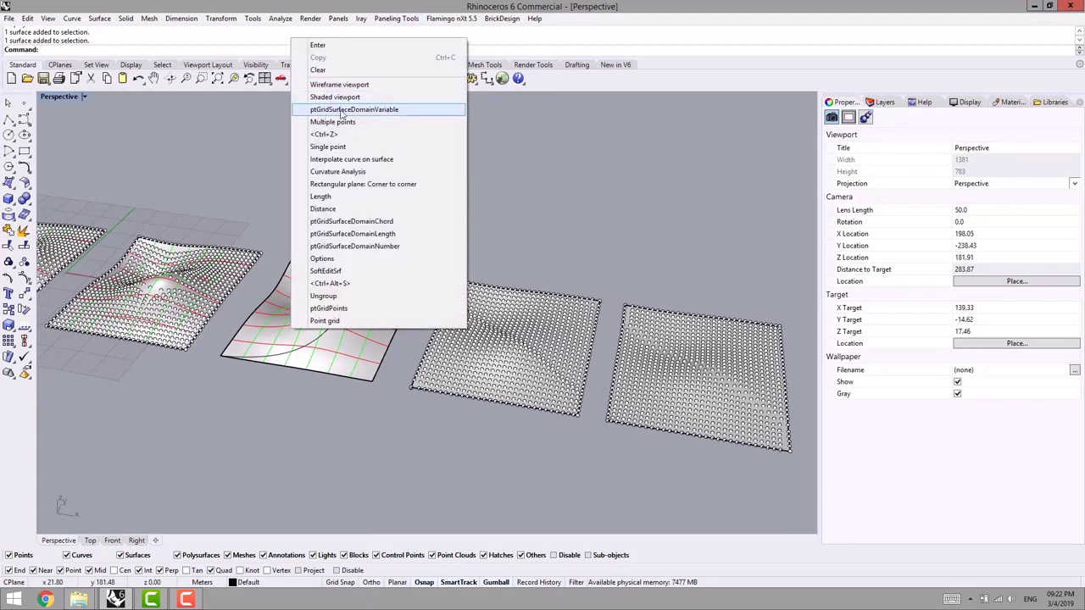
click(330, 109)
right_drag(270, 172, 275, 174)
click(203, 50)
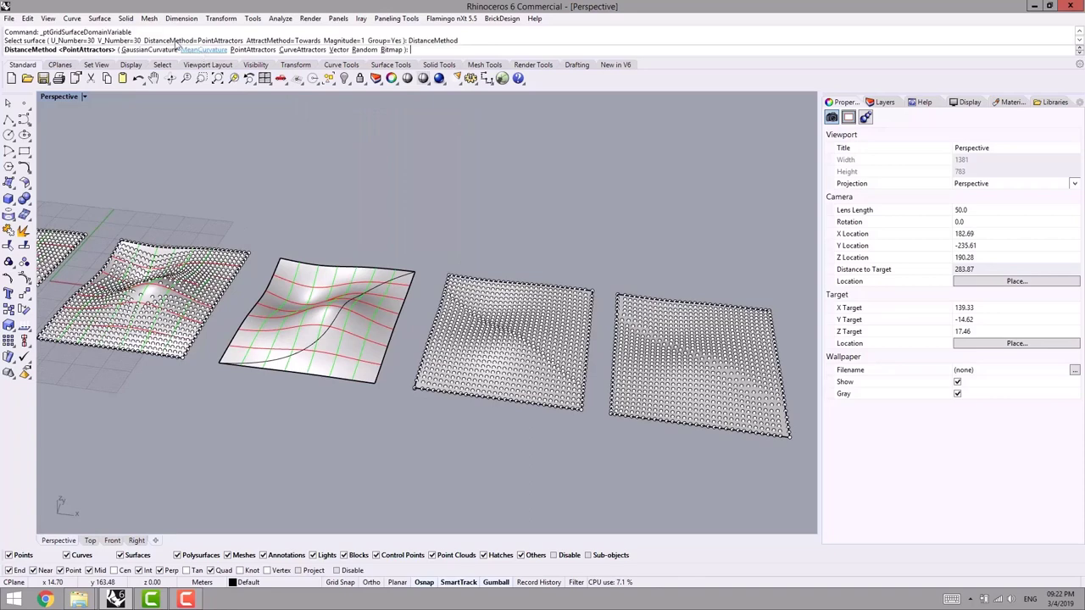
click(302, 50)
right_drag(278, 253, 285, 270)
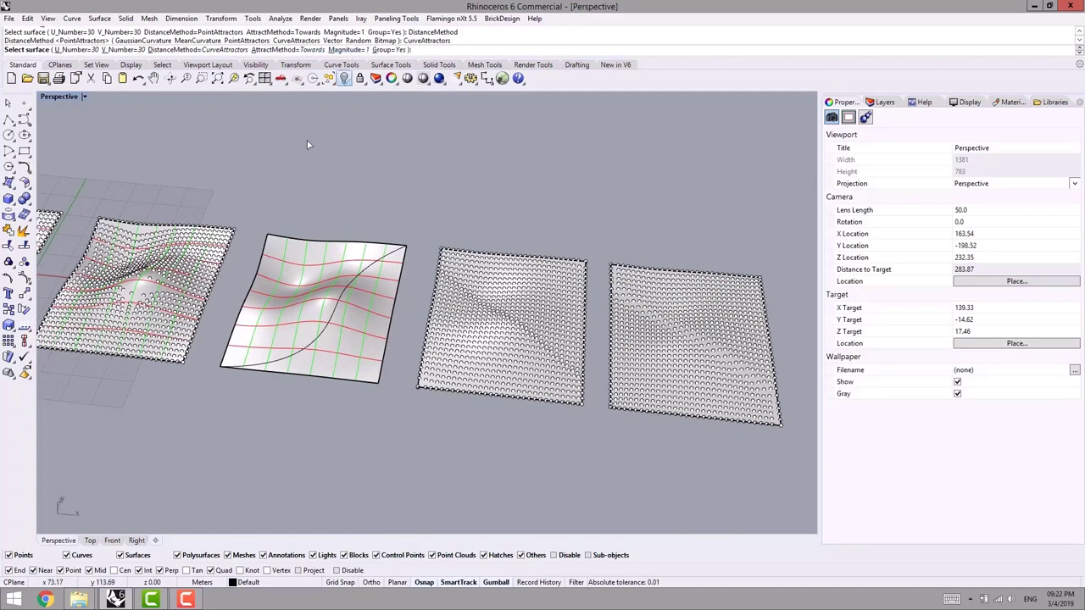
Try a Towards grid with magnitude 3 on the isocurved surface, using the S-shaped curve across it as the attractor
click(352, 50)
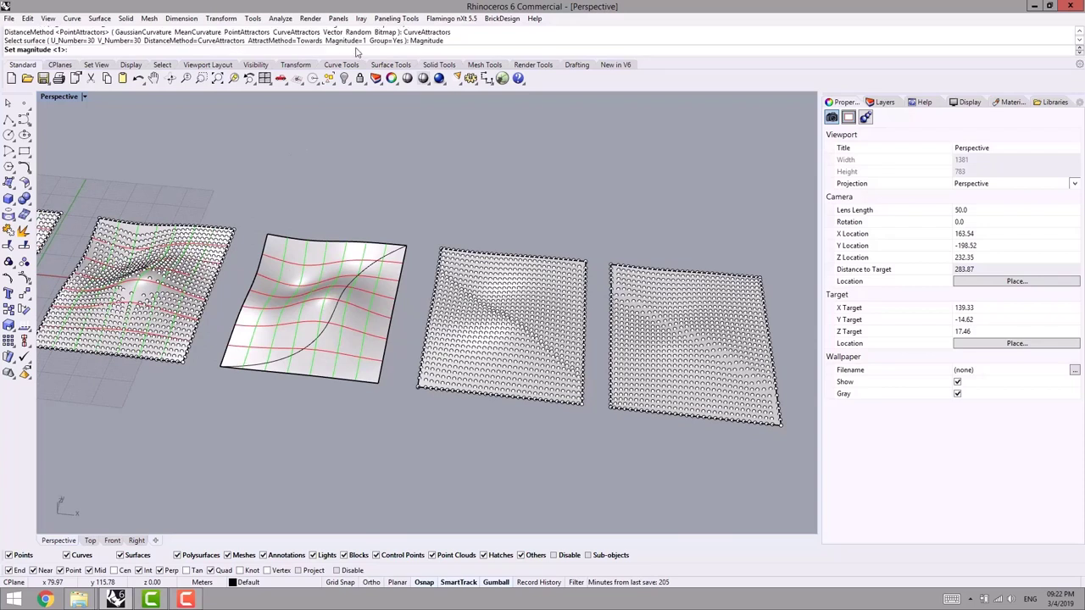
text(3)
key(Return)
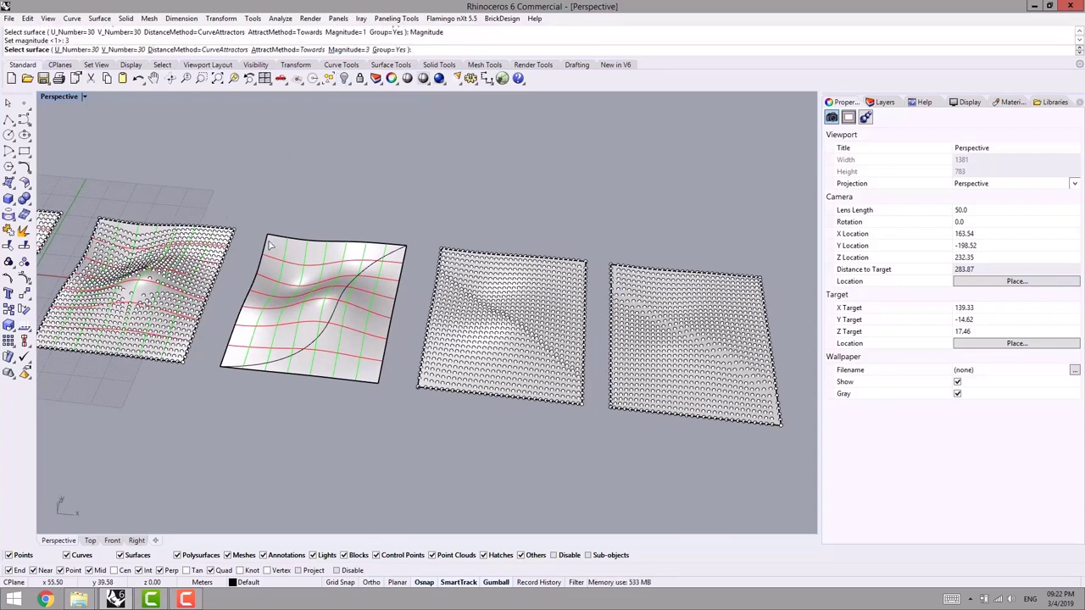
click(301, 321)
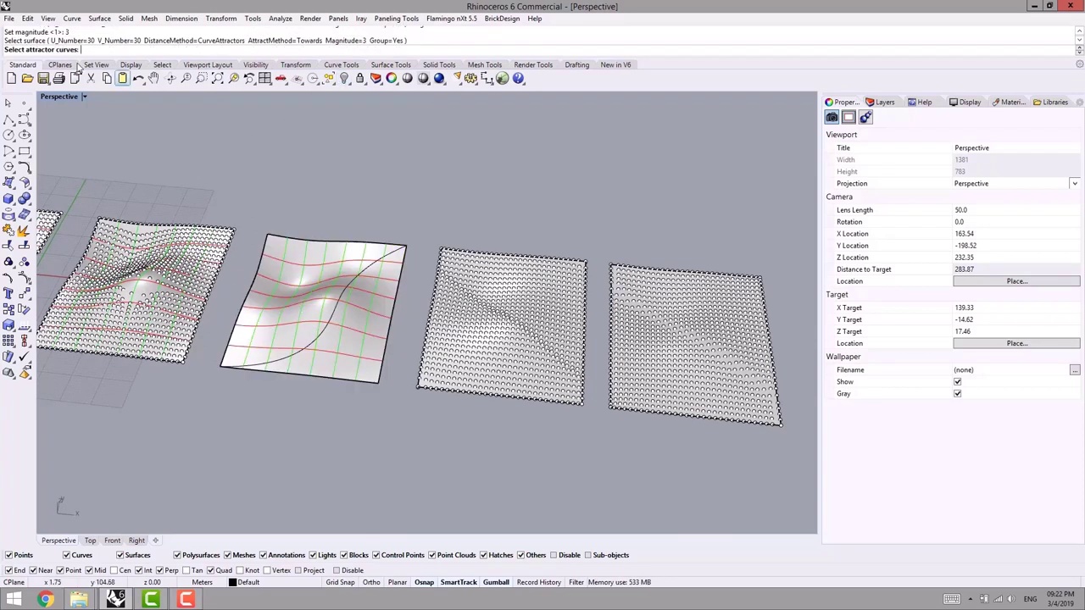
click(342, 301)
right_click(350, 197)
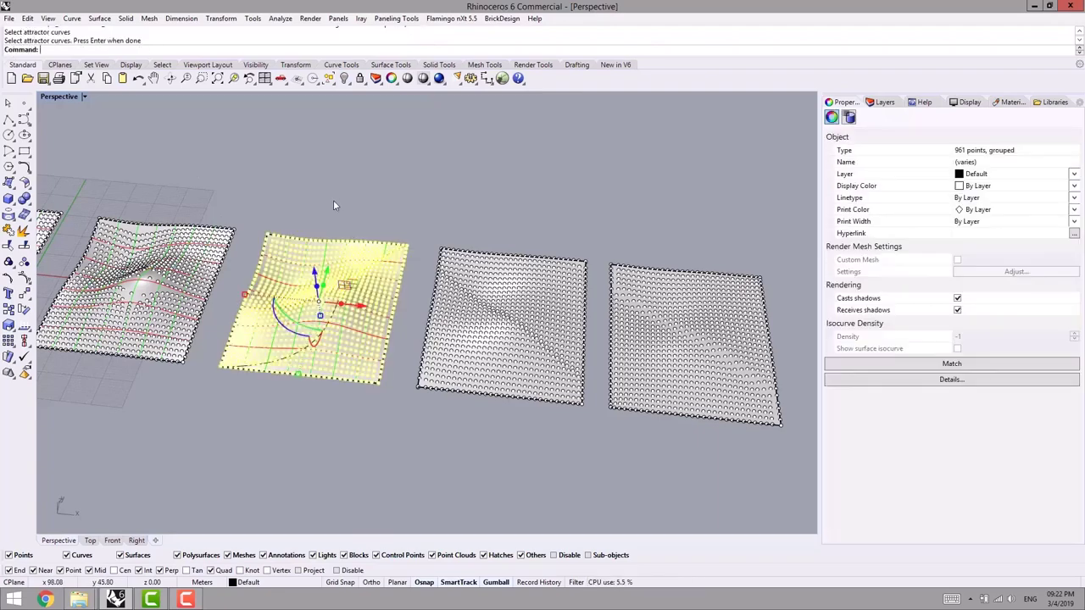
click(335, 203)
Examine how the grid points spread around the attractor curve, in perspective and from the top
right_drag(265, 349, 328, 370)
scroll(327, 372, up, 5)
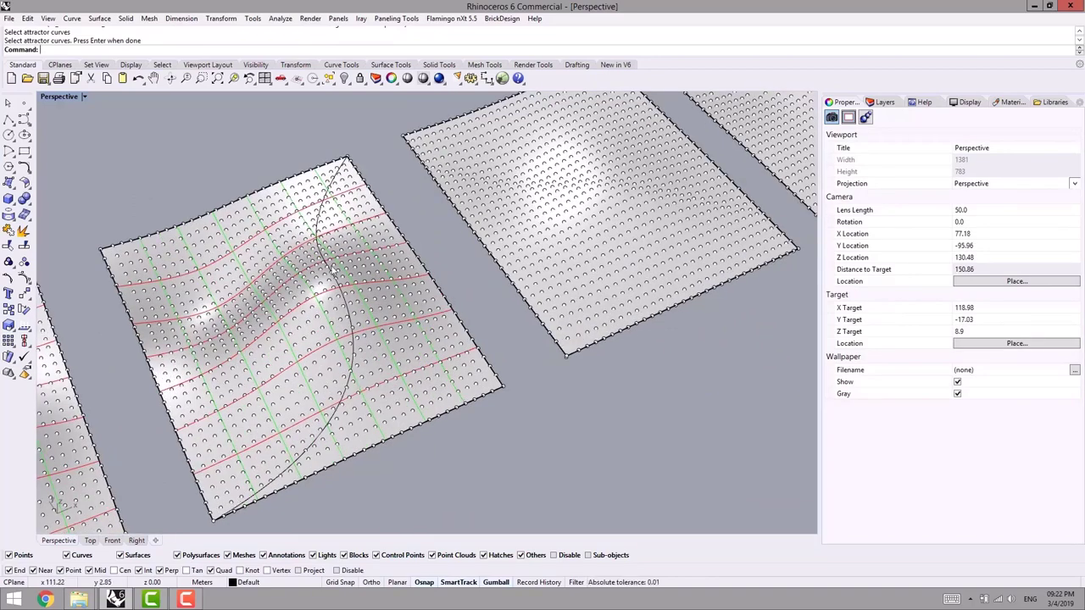
click(88, 541)
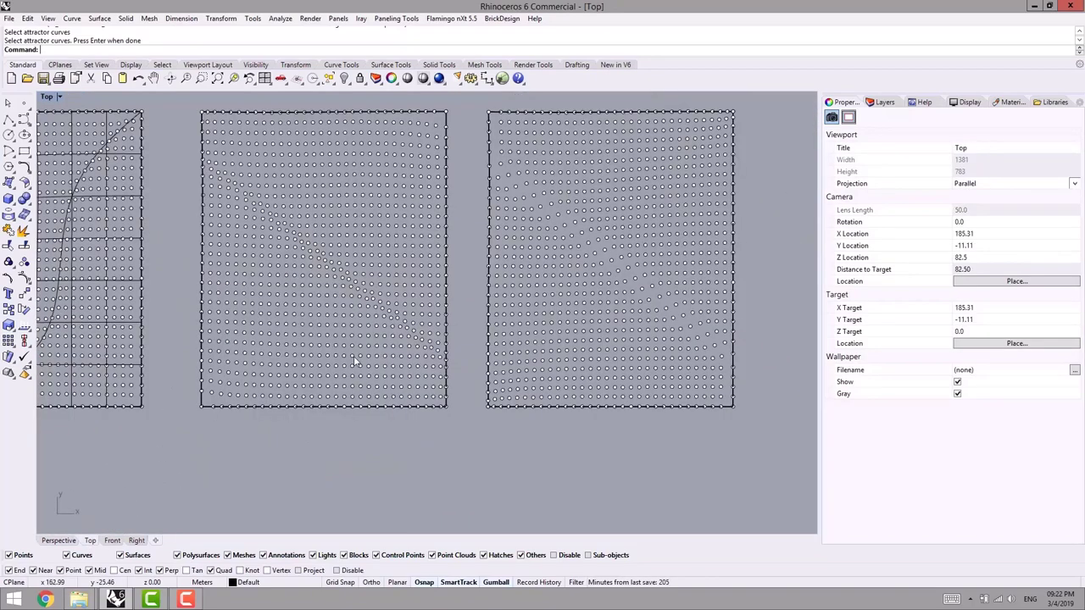
scroll(351, 360, down, 3)
scroll(415, 318, up, 2)
scroll(415, 318, up, 3)
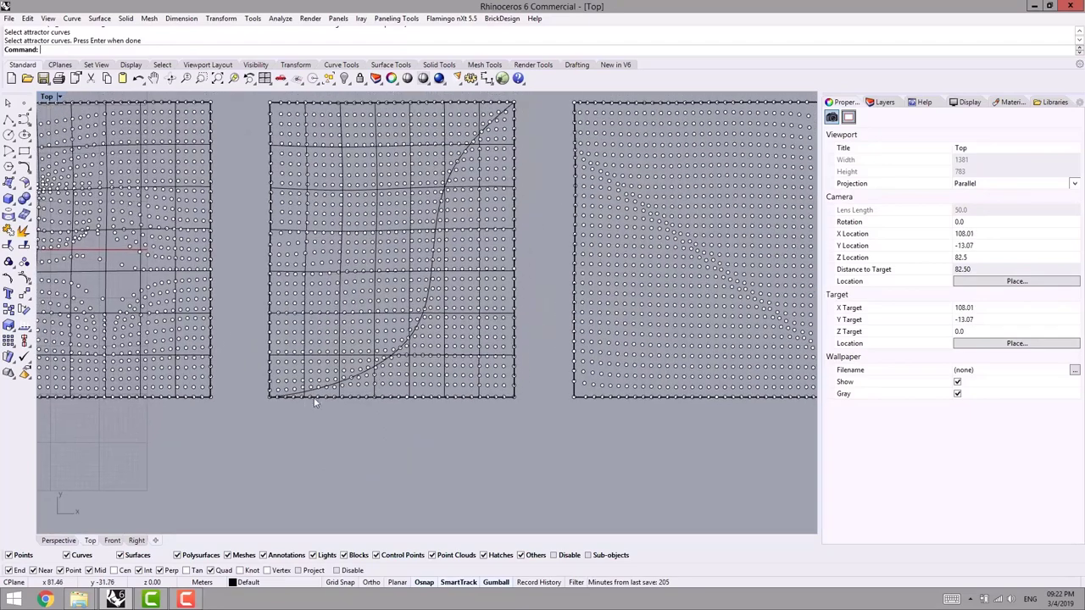
right_drag(473, 148, 472, 194)
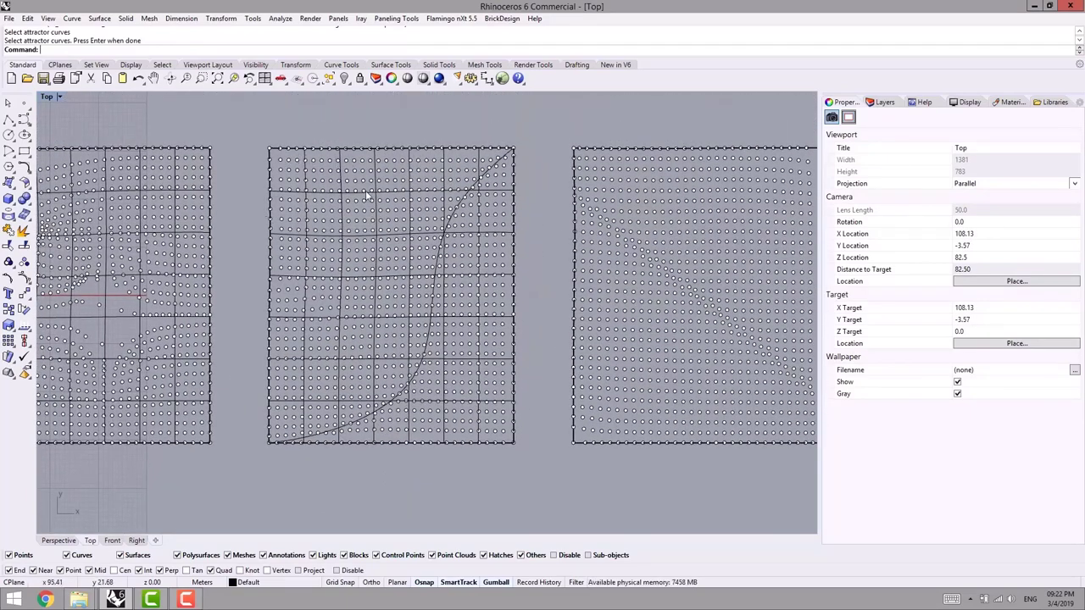
Undo the curve-attractor grid and regenerate it with magnitude 10 on the same surface and S-shaped curve, viewing it in perspective
key(ctrl+z)
key(Return)
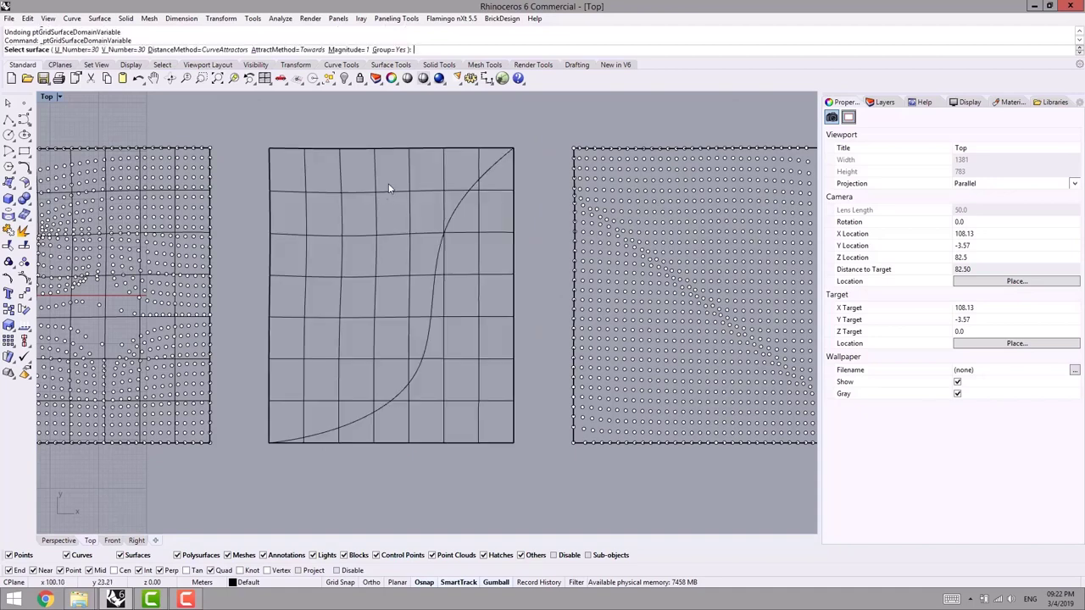
click(349, 49)
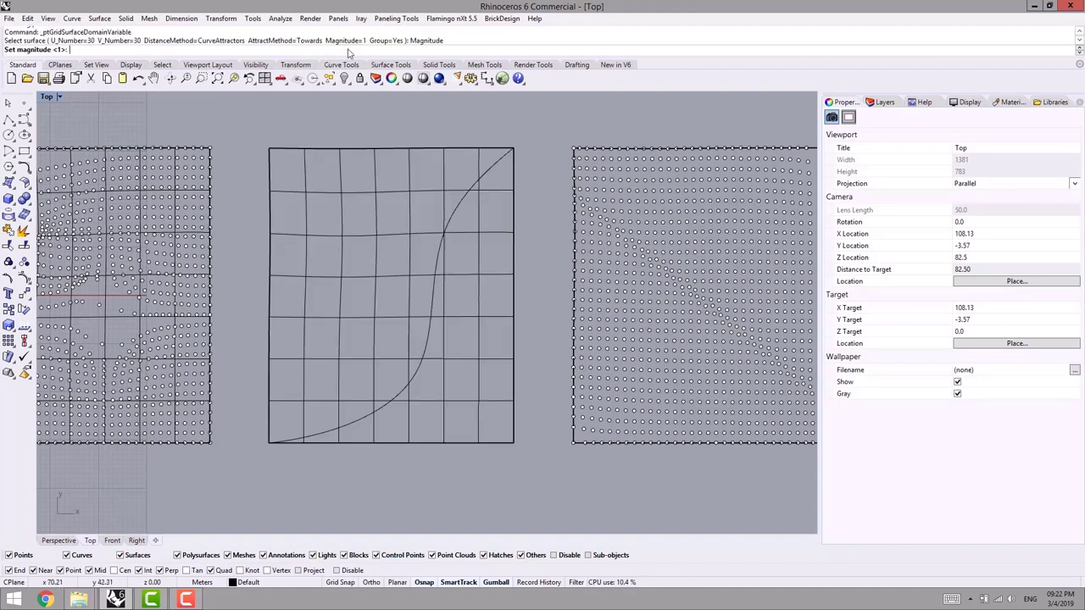
text(10)
key(Return)
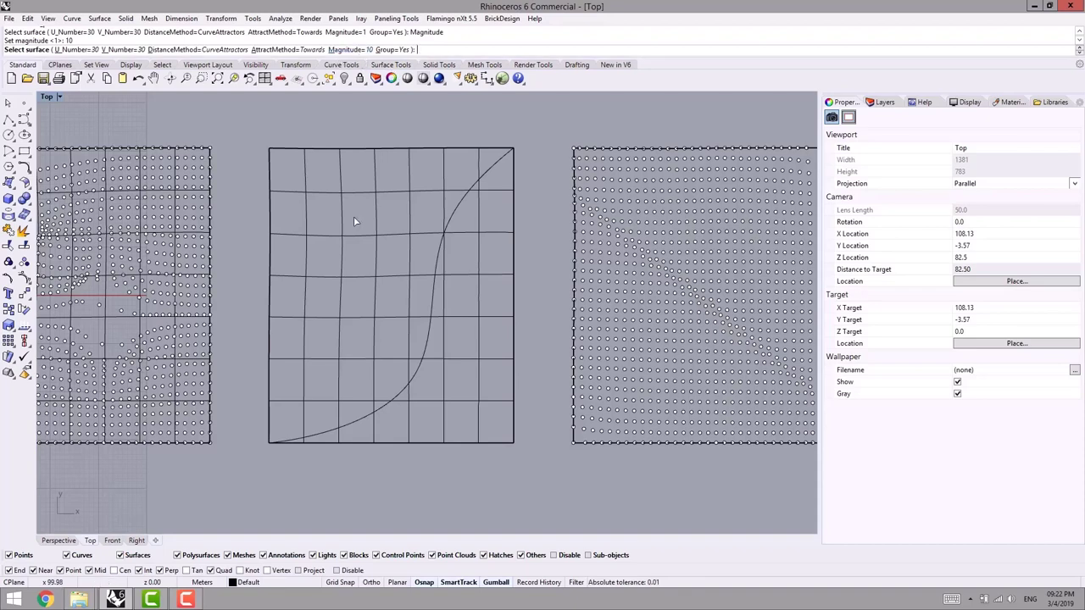
click(376, 240)
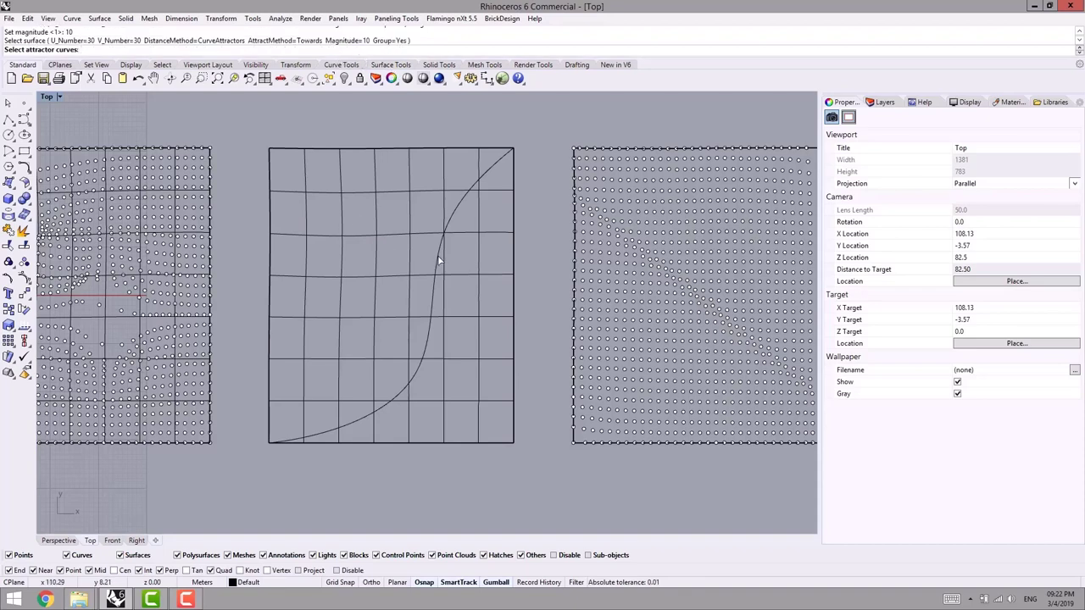
click(439, 260)
key(Return)
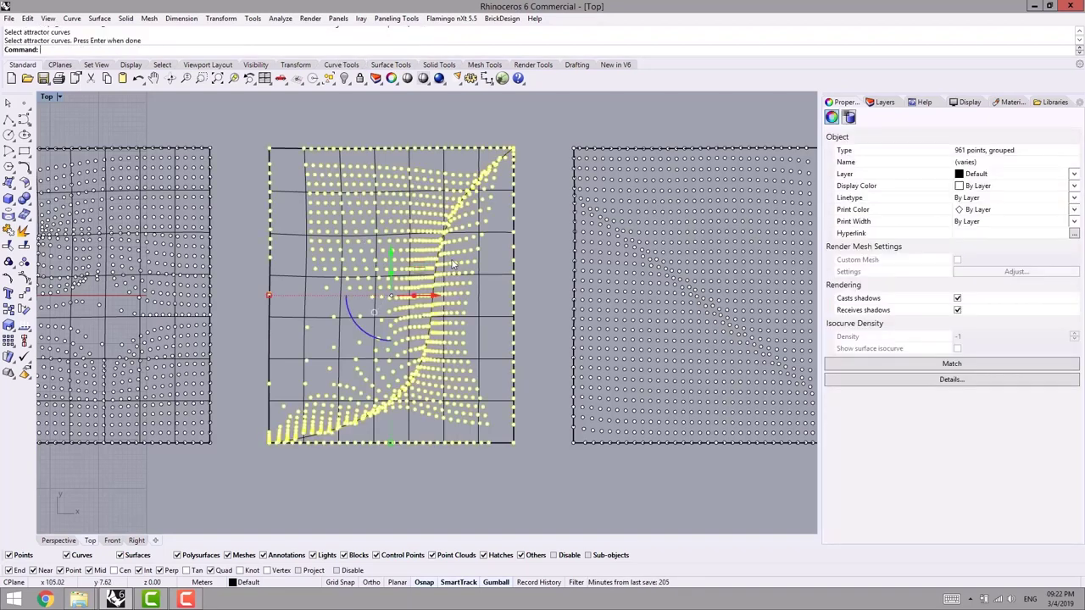
click(545, 173)
click(59, 540)
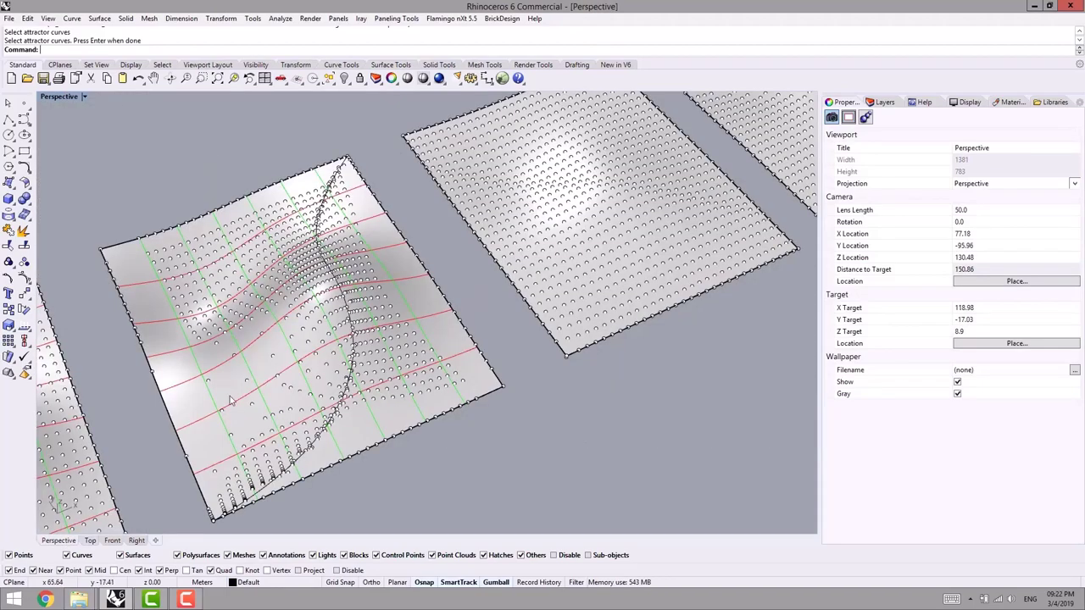
Undo the last three operations, including the point grid driven by the attractor curve
right_drag(273, 375, 326, 387)
right_drag(266, 434, 295, 449)
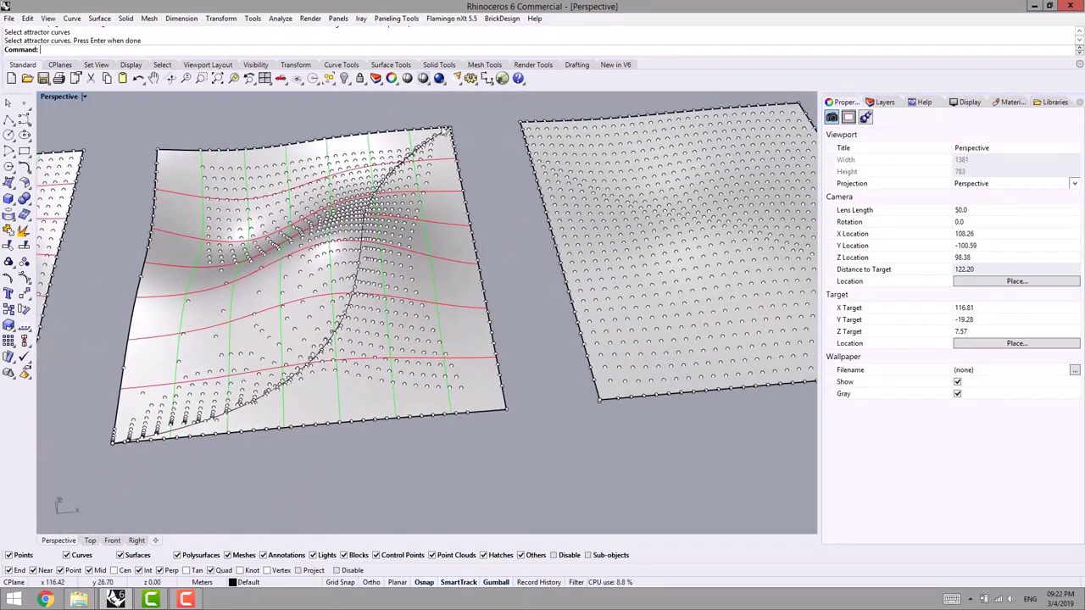
scroll(380, 273, down, 8)
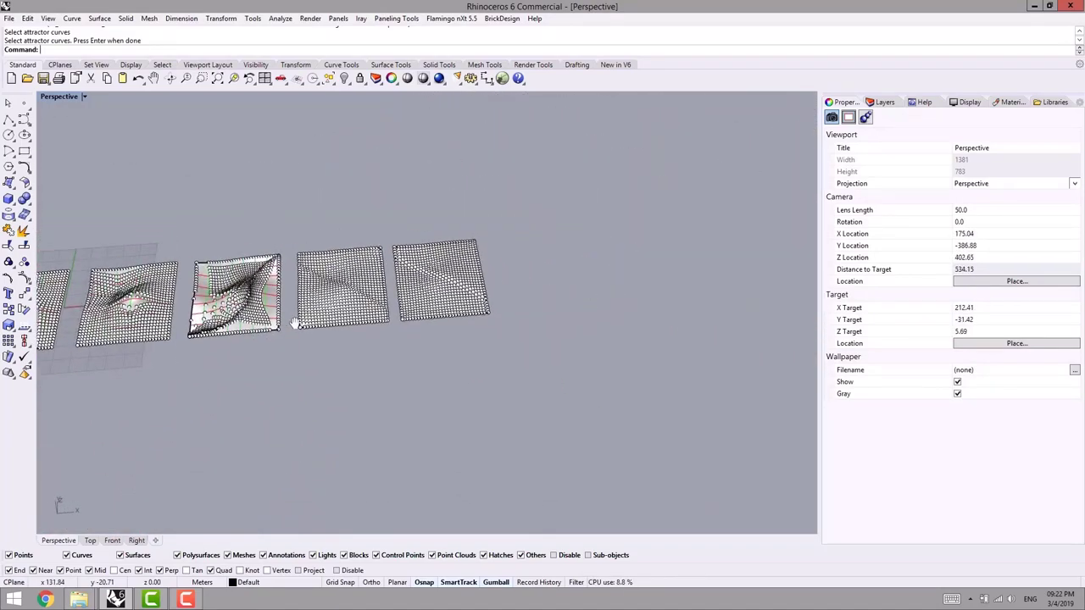
key(ctrl+z)
key(ctrl+z)
key(ctrl+z)
shift+right_drag(340, 370, 455, 377)
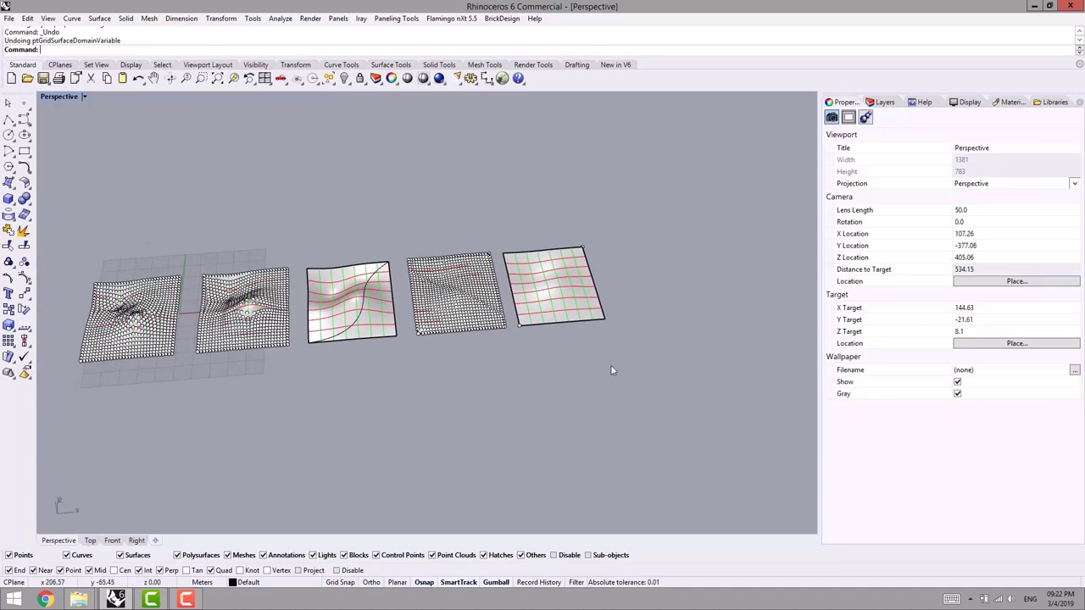
Delete the surfaces and point grids on both sides of the surface that carries the attractor curve
drag(629, 383, 404, 191)
key(Delete)
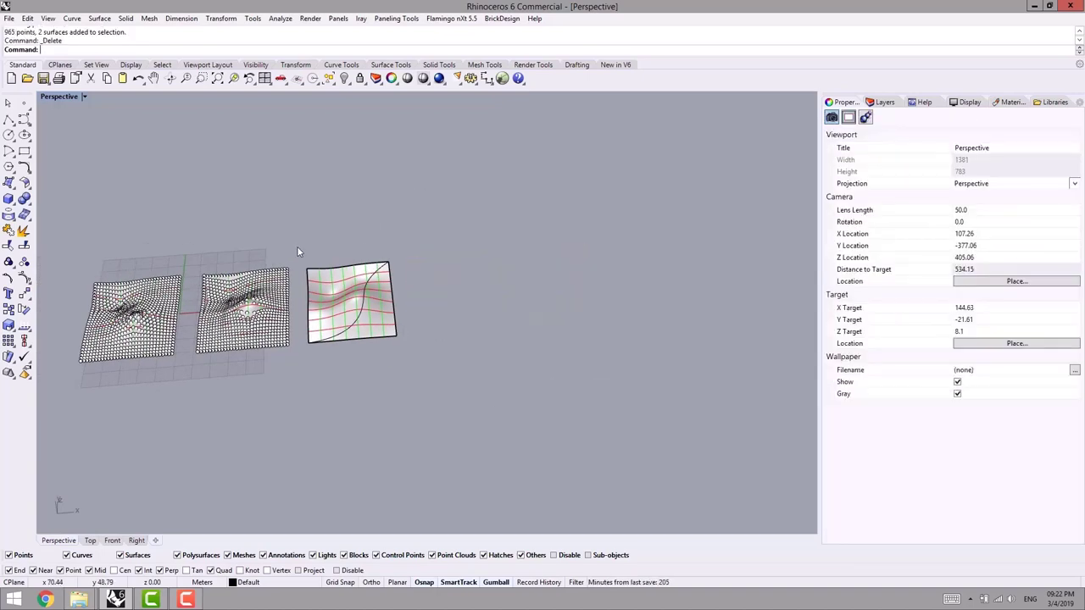
drag(291, 243, 95, 422)
key(Delete)
Move the remaining surface along the X axis onto the construction plane grid around the origin
click(369, 321)
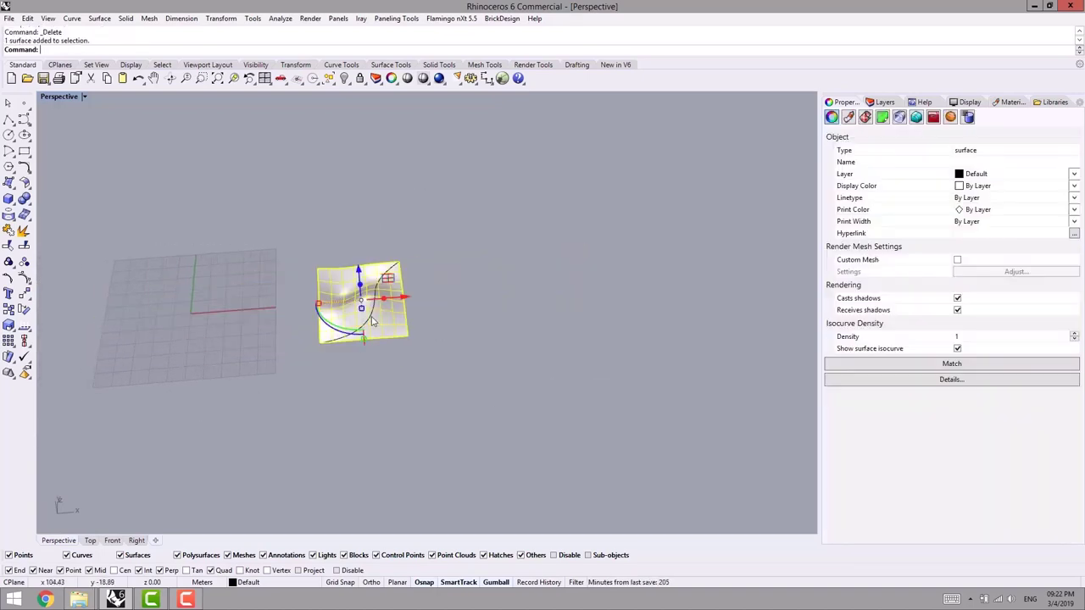
drag(404, 297, 211, 312)
drag(450, 360, 298, 279)
Delete the attractor curve lying on the surface
click(181, 324)
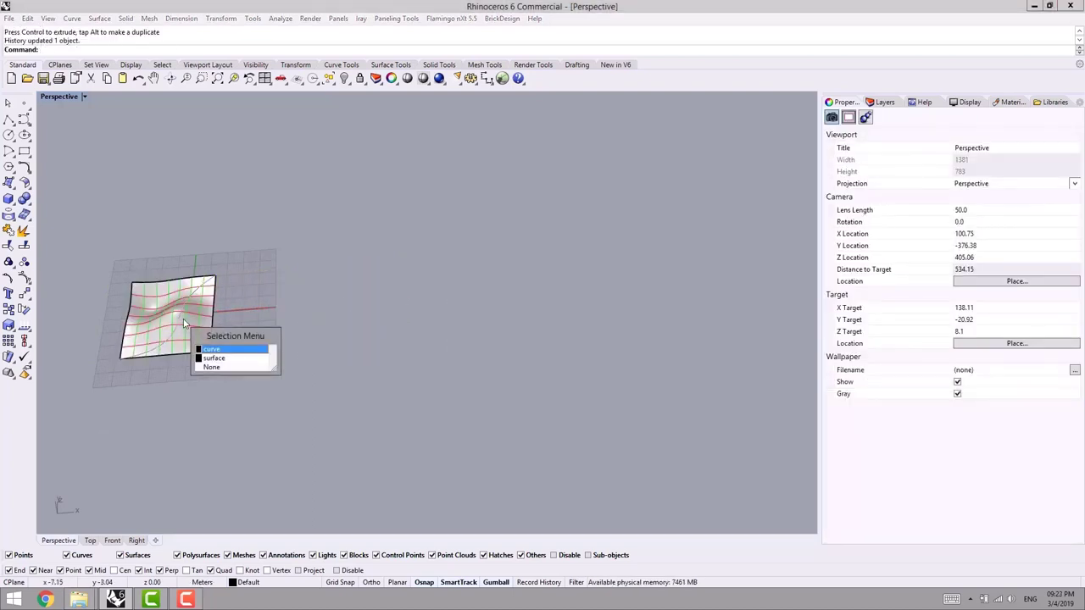
click(228, 351)
key(Delete)
Start a Surface Domain Variable paneling grid and set its DistanceMethod to Random
shift+right_drag(186, 323, 265, 335)
scroll(265, 335, up, 3)
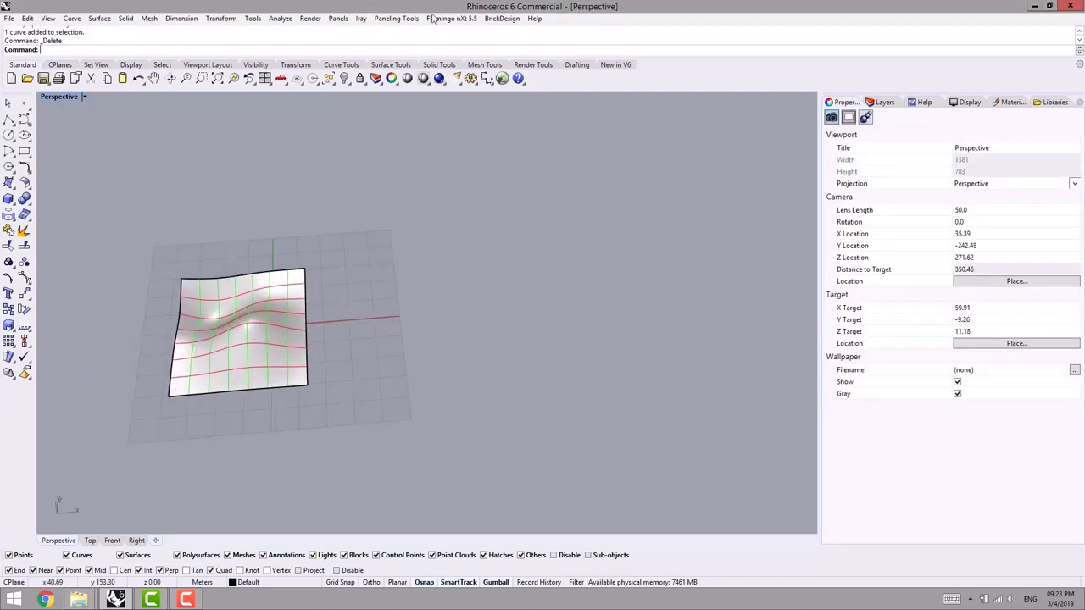
click(395, 20)
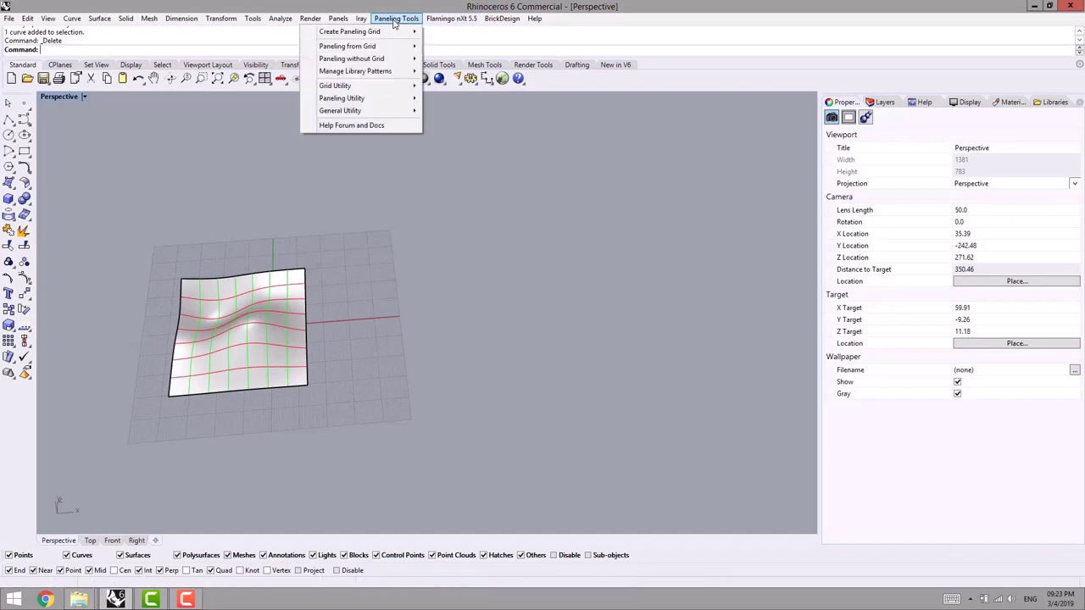
mouse_move(365, 31)
click(225, 175)
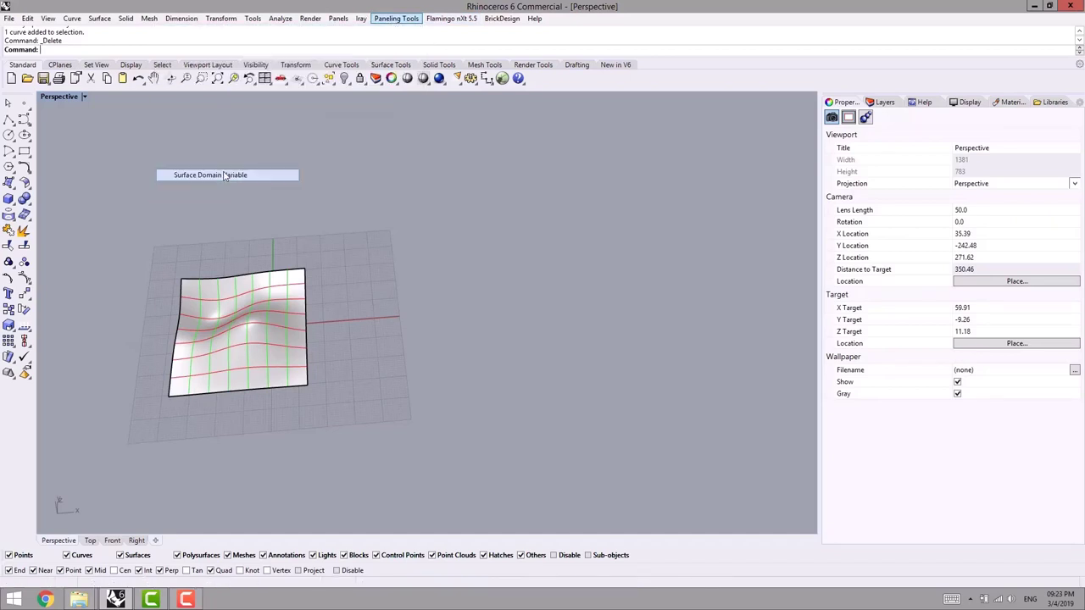
click(172, 49)
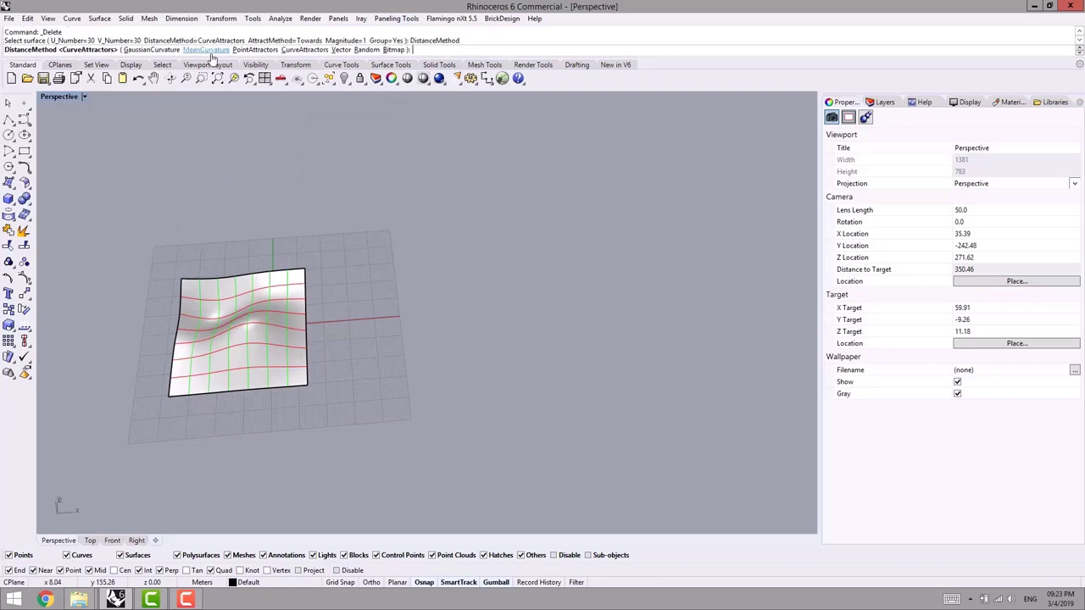
click(366, 50)
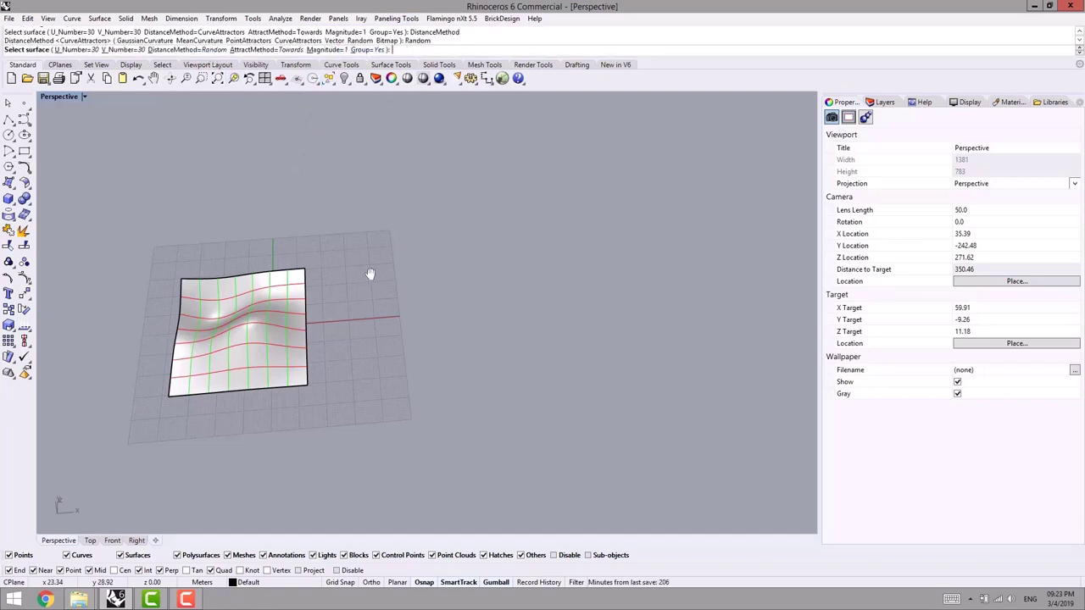
shift+right_drag(369, 274, 509, 261)
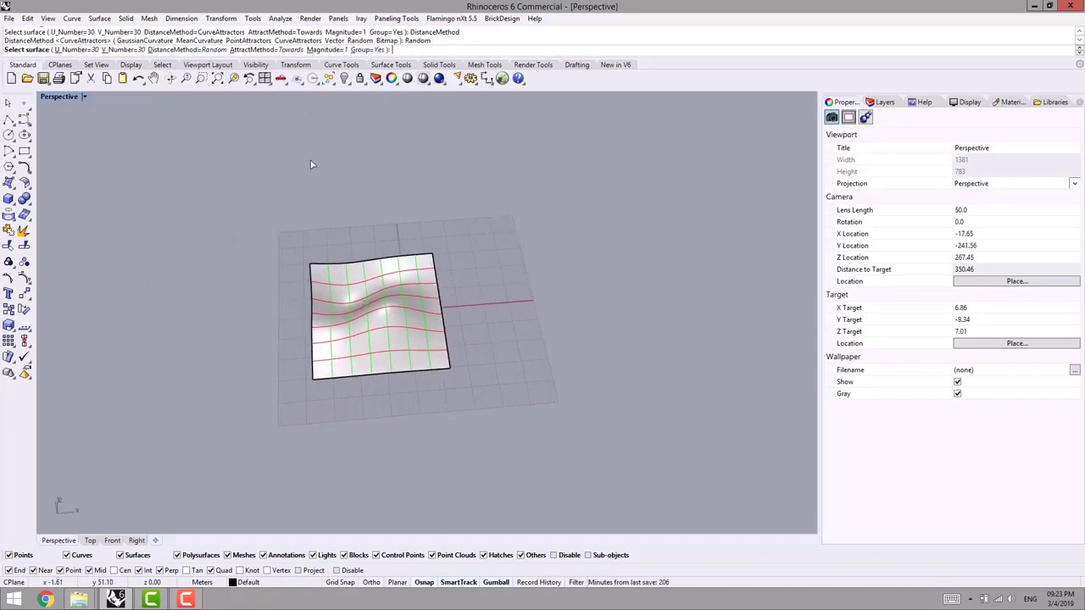
Set the magnitude to 4, generate the random point grid on the surface and inspect it
click(329, 51)
text(4)
key(Return)
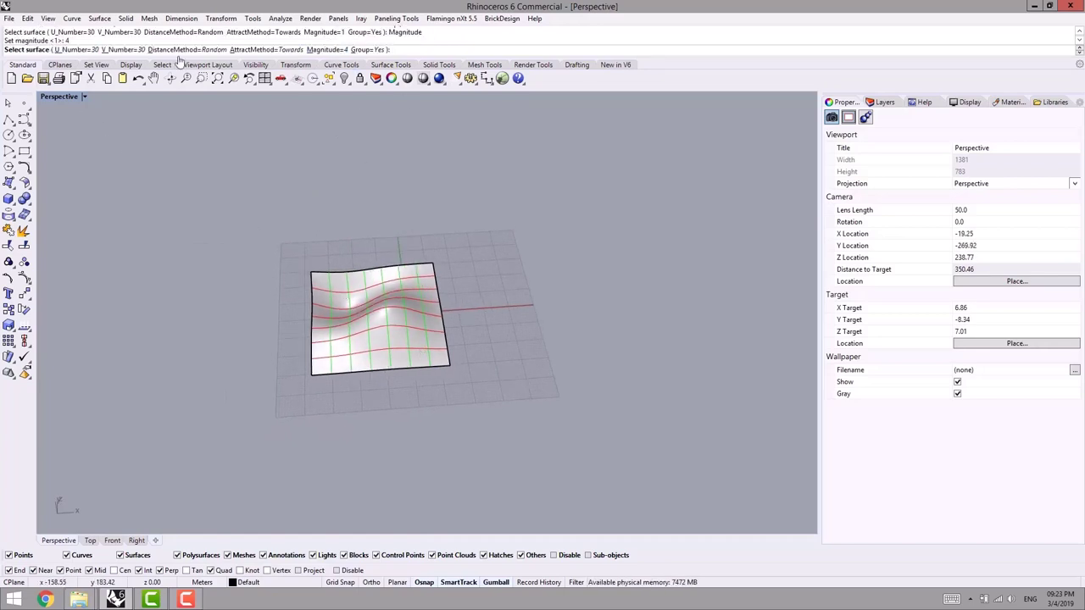
key(Return)
click(524, 331)
right_drag(496, 343, 526, 341)
scroll(440, 382, up, 6)
right_drag(412, 376, 432, 394)
scroll(397, 342, up, 4)
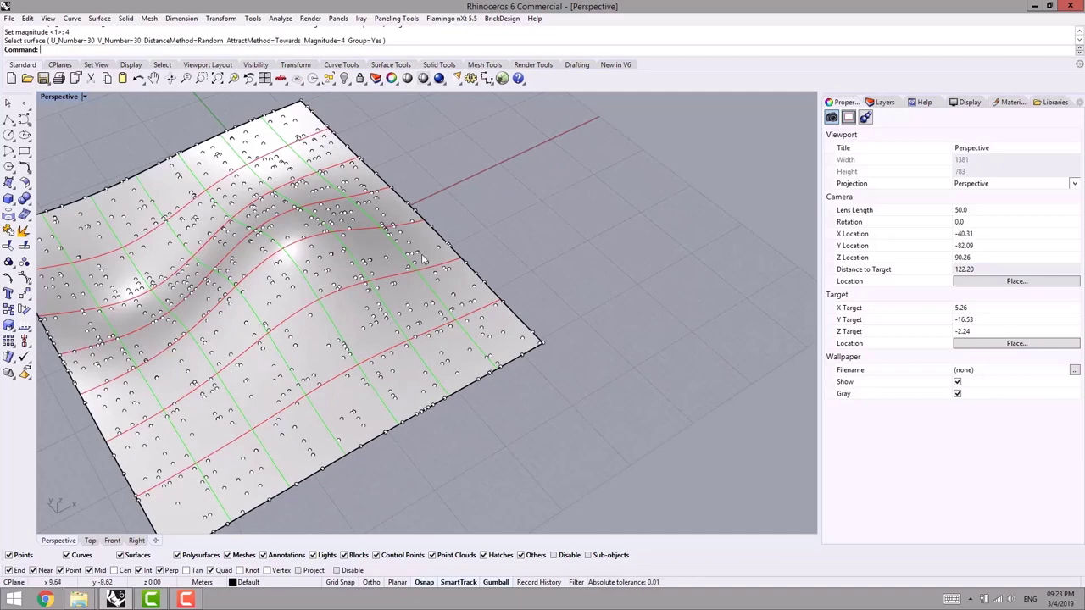
right_drag(473, 231, 441, 195)
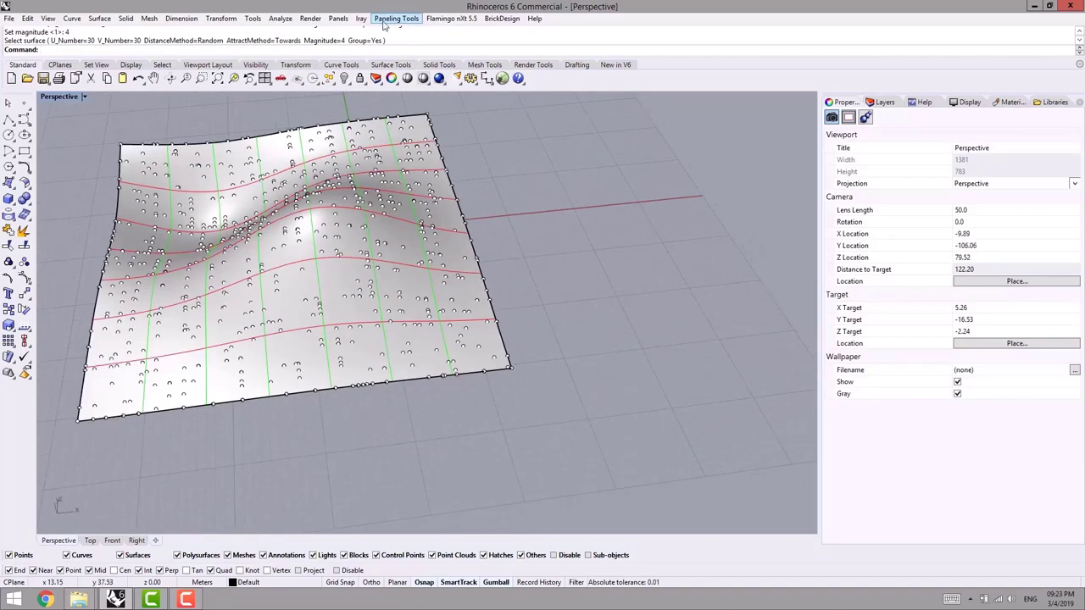
Panel the random point grid with the surface as base and switch the pattern to Triangle
click(396, 18)
mouse_move(376, 51)
click(204, 46)
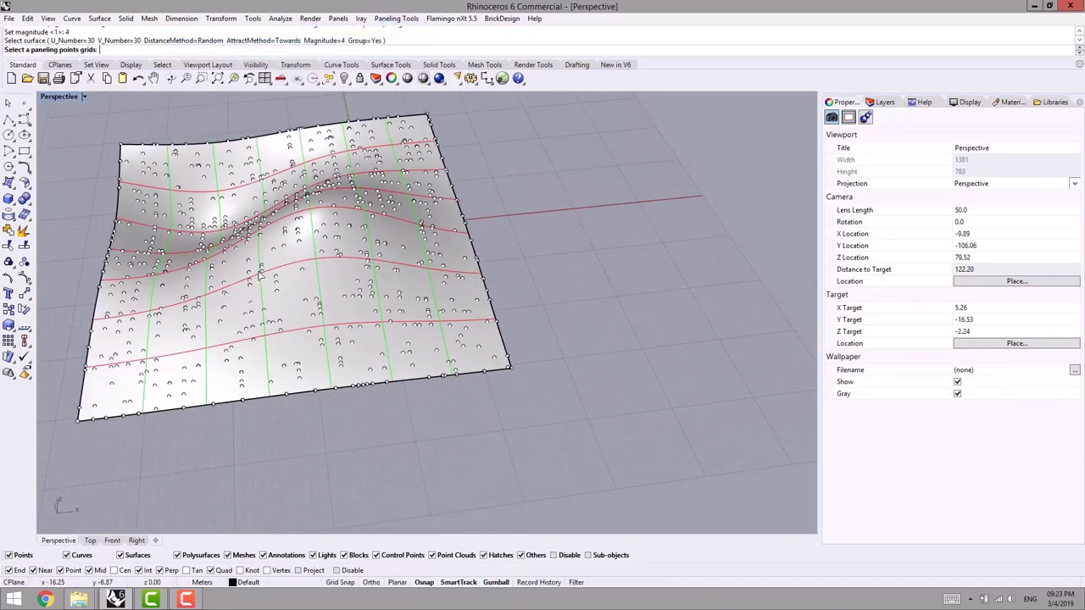
click(249, 278)
key(Return)
click(291, 275)
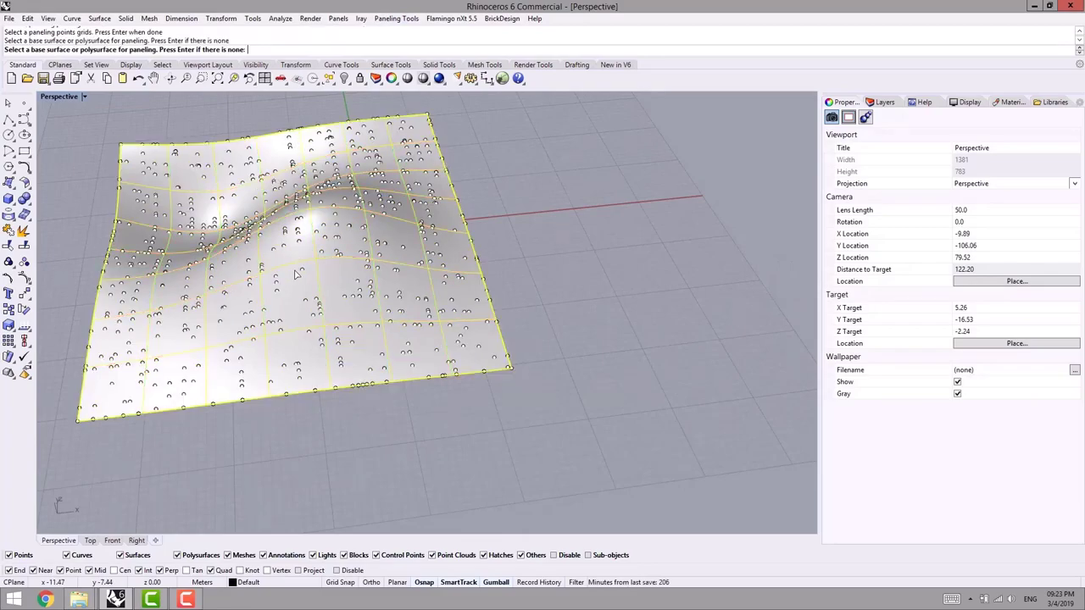
right_drag(546, 257, 368, 326)
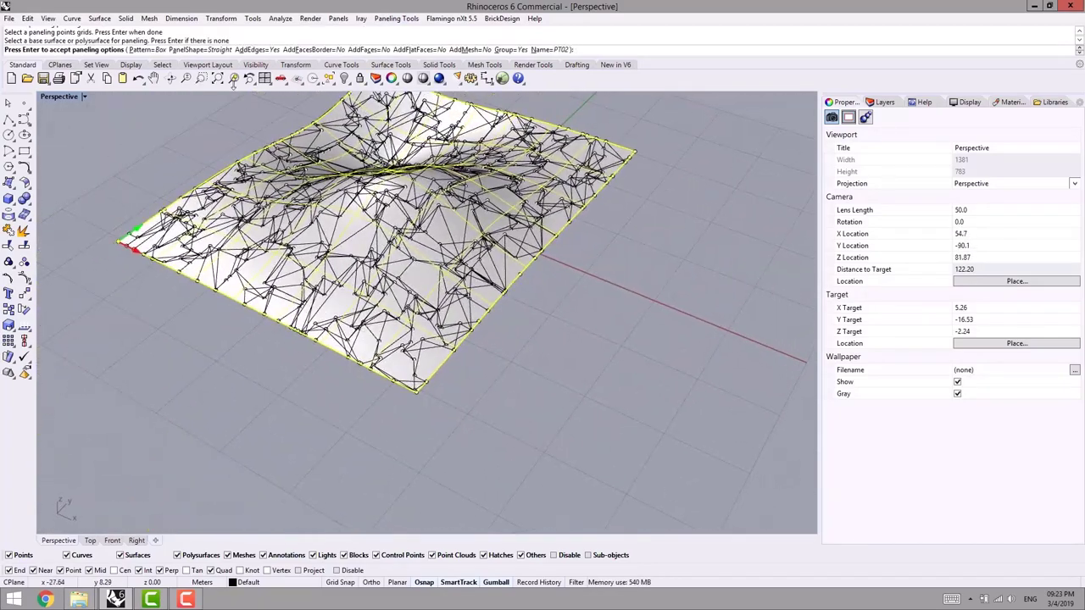
click(148, 50)
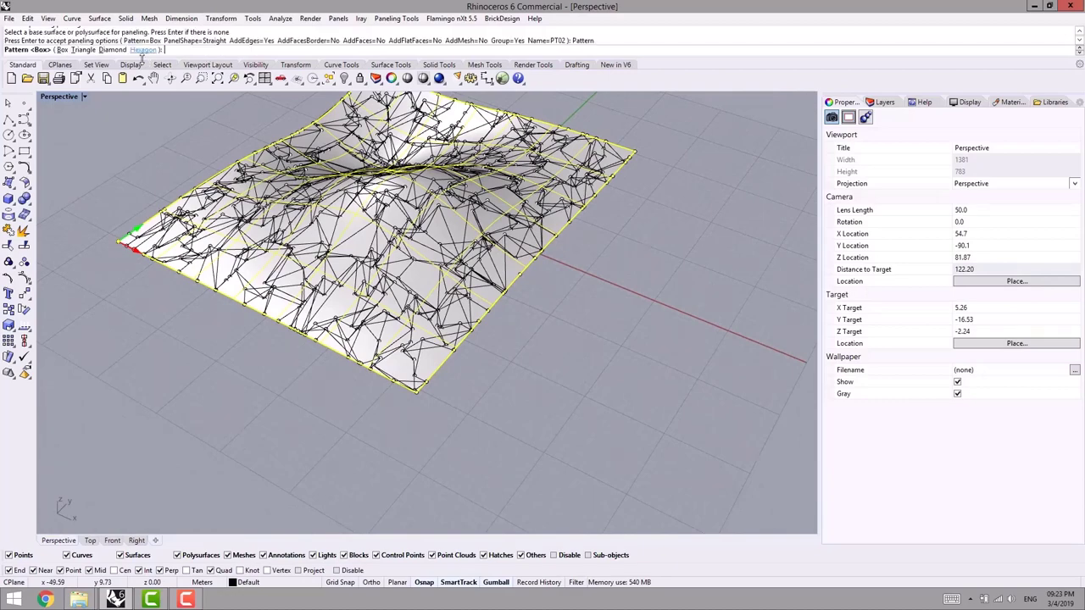
click(85, 50)
Cancel the paneling and undo the random point grid
right_drag(158, 119, 532, 256)
key(Escape)
key(ctrl+z)
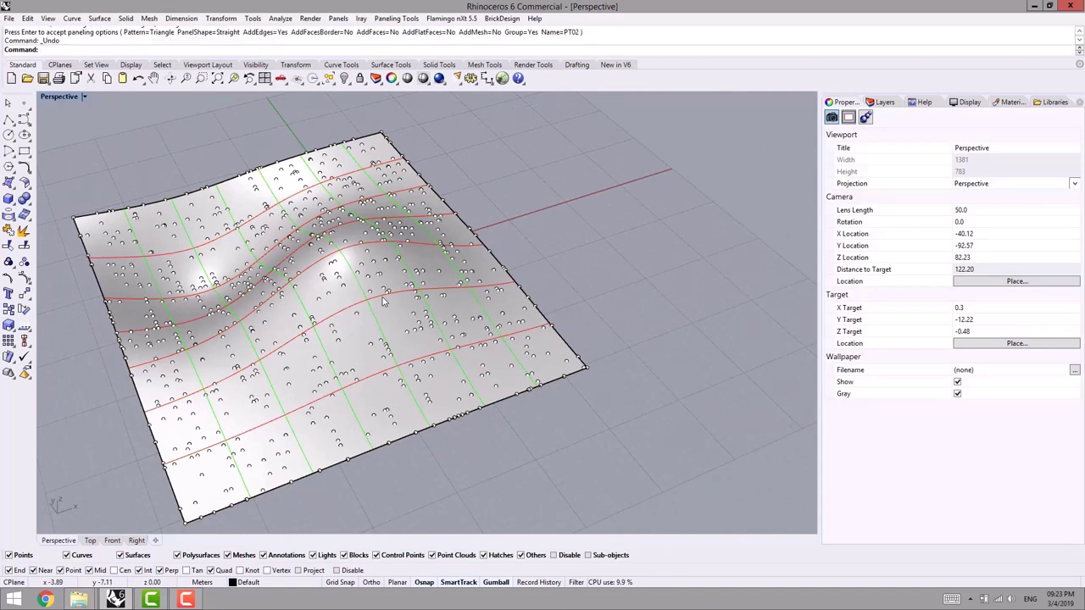
shift+right_drag(473, 236, 451, 287)
click(396, 18)
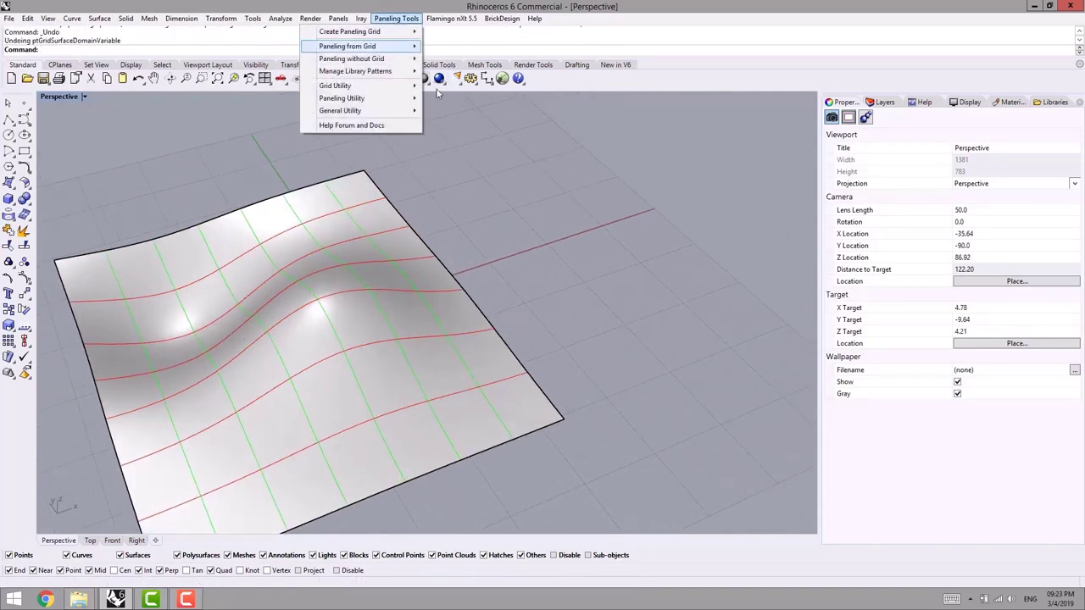
click(471, 47)
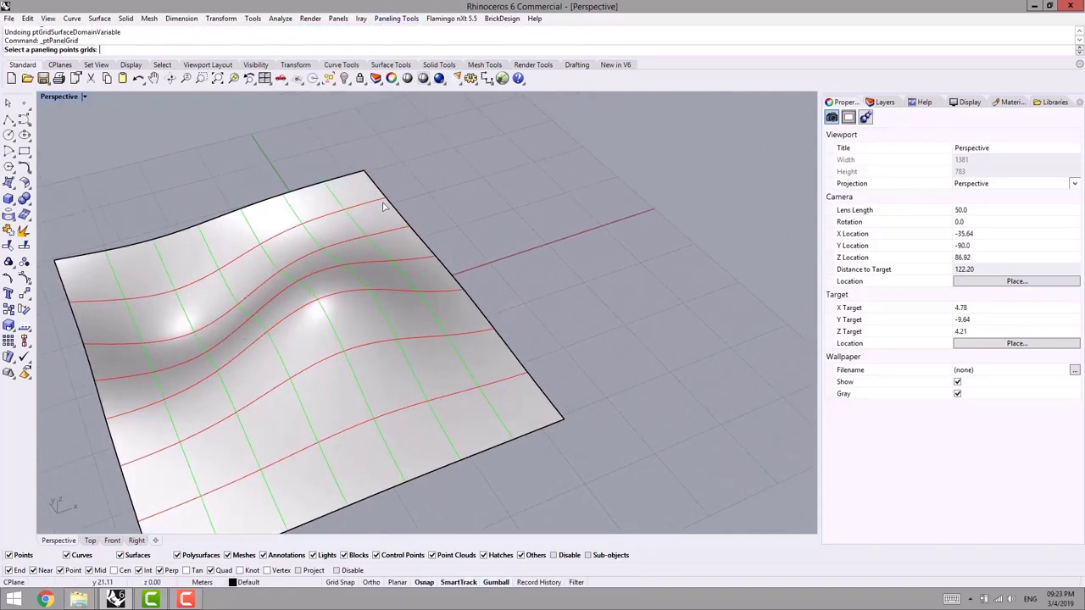
key(Escape)
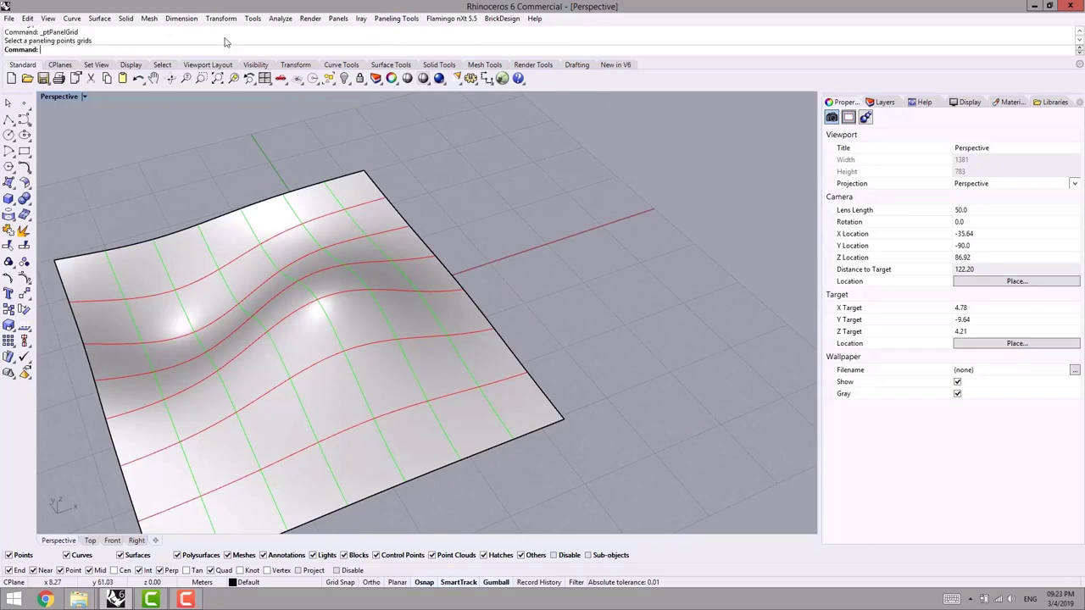
Restart the Surface Domain Variable grid and set its DistanceMethod to Bitmap
right_click(224, 39)
click(287, 113)
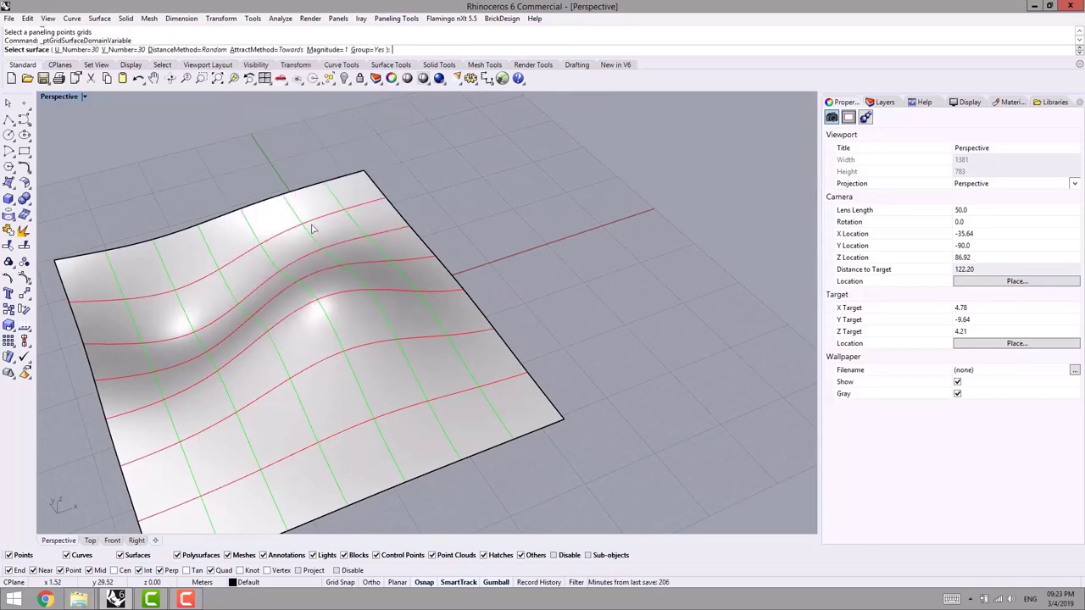
shift+right_drag(327, 273, 388, 232)
click(202, 52)
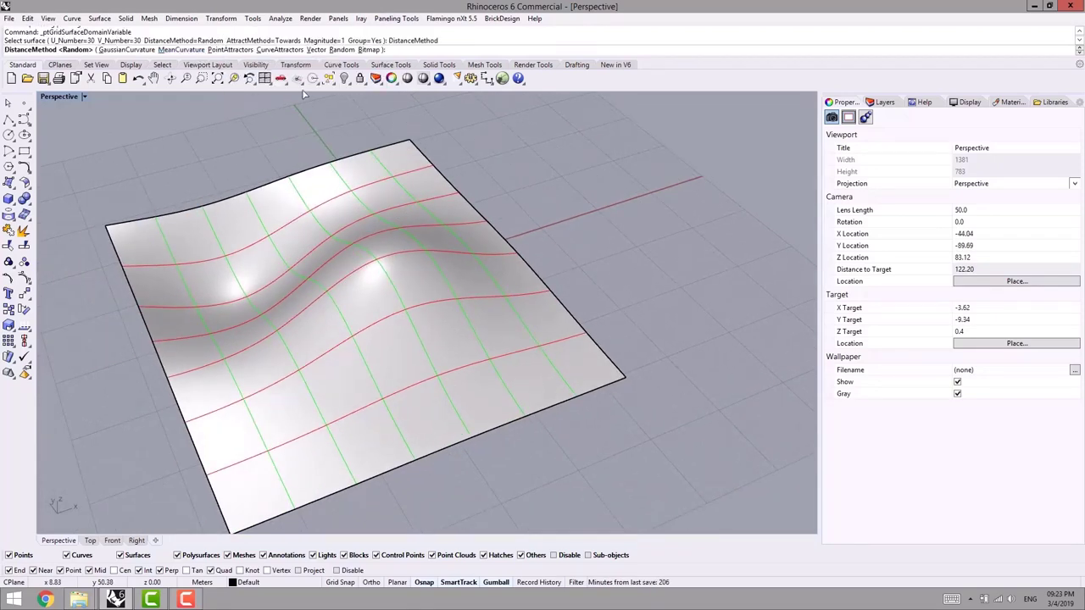
click(367, 50)
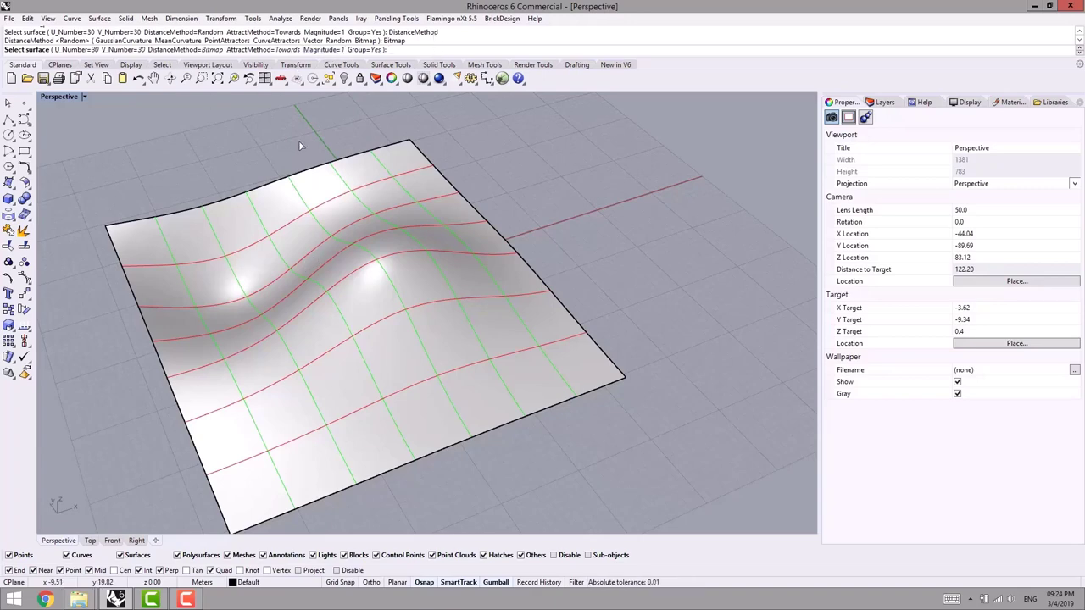
Set the grid magnitude to 3 and select the surface for the bitmap-driven grid
click(324, 51)
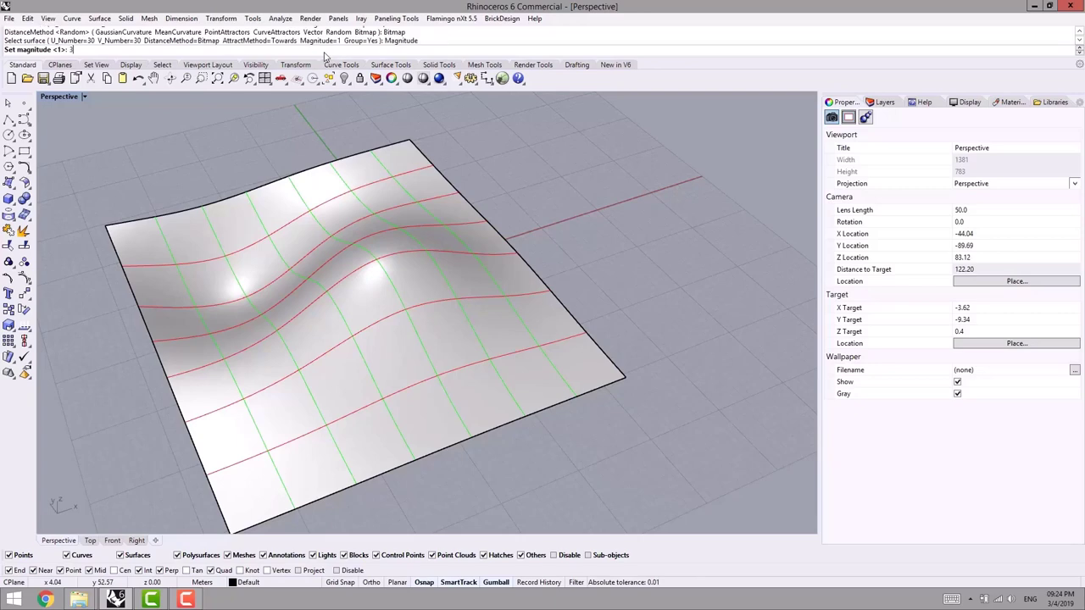
text(3)
key(Return)
click(353, 270)
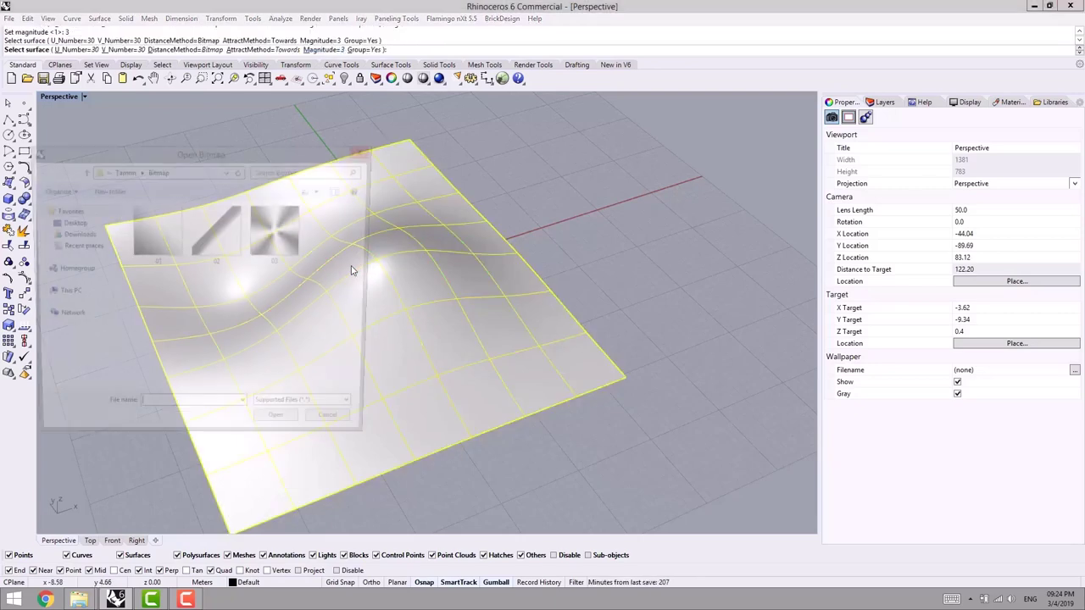
Load bitmap 02 to generate the point grid and inspect its distribution over the surface
drag(277, 153, 768, 130)
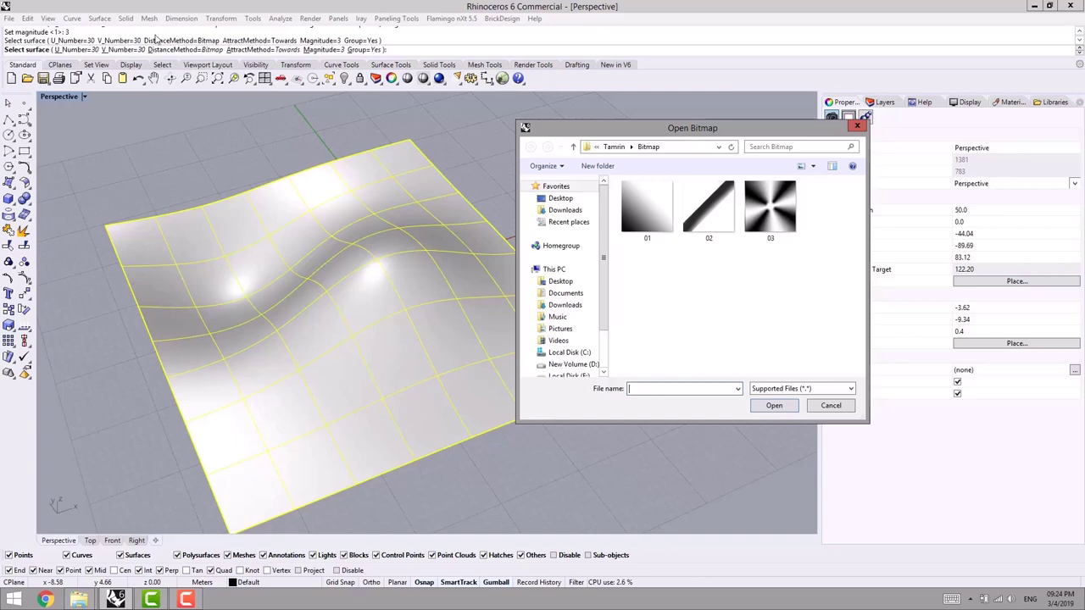
drag(608, 133, 512, 130)
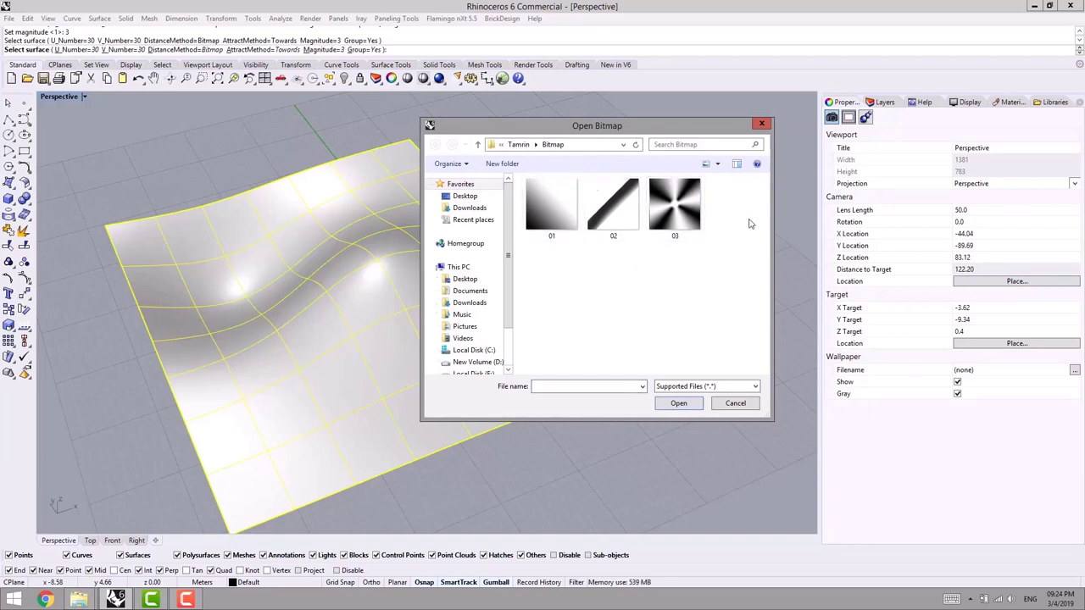
double_click(610, 206)
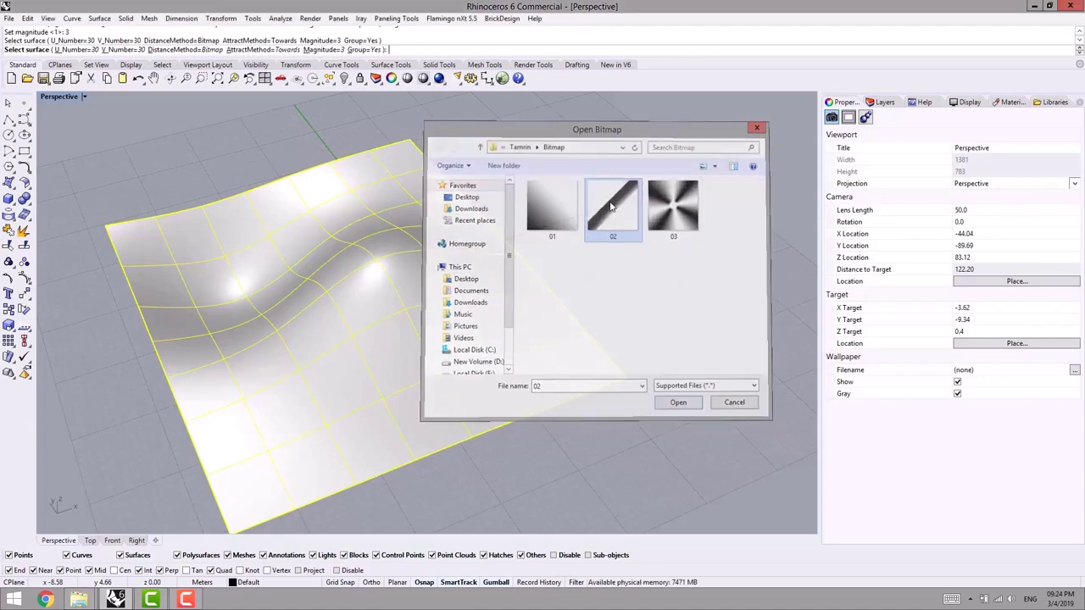
click(561, 257)
right_drag(561, 257, 389, 335)
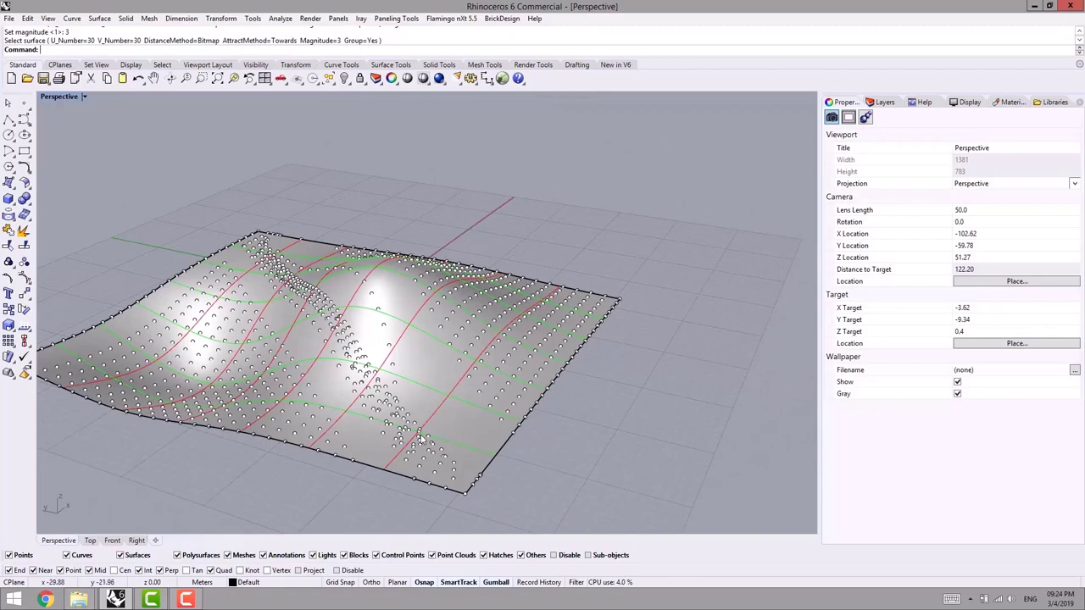
right_drag(335, 375, 413, 153)
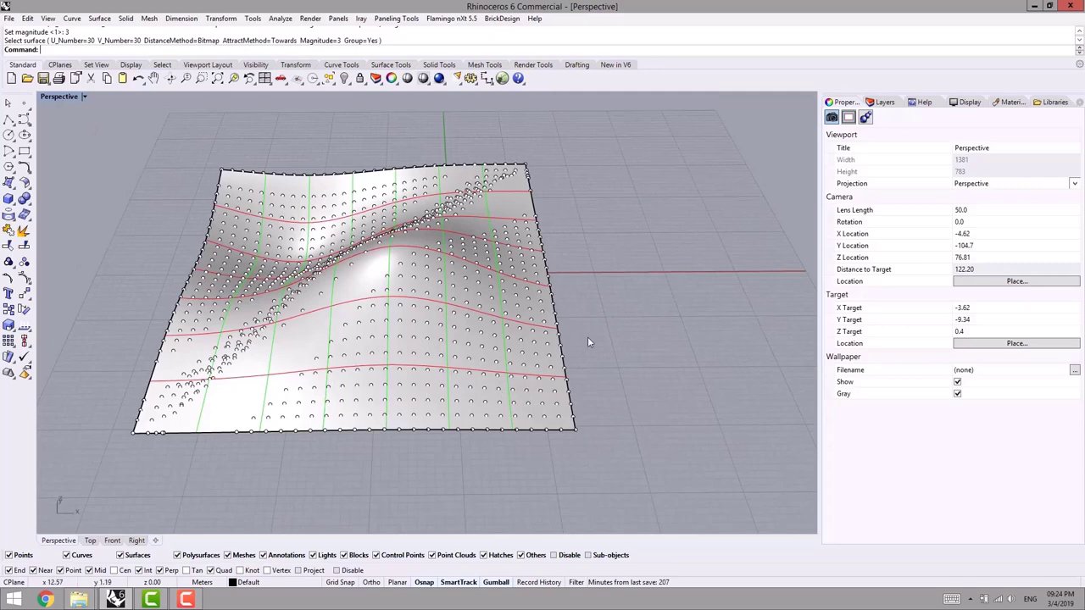
Undo the bitmap 02 grid and generate a new Surface Domain Variable grid on the surface from bitmap 03
key(ctrl+z)
key(Return)
click(402, 293)
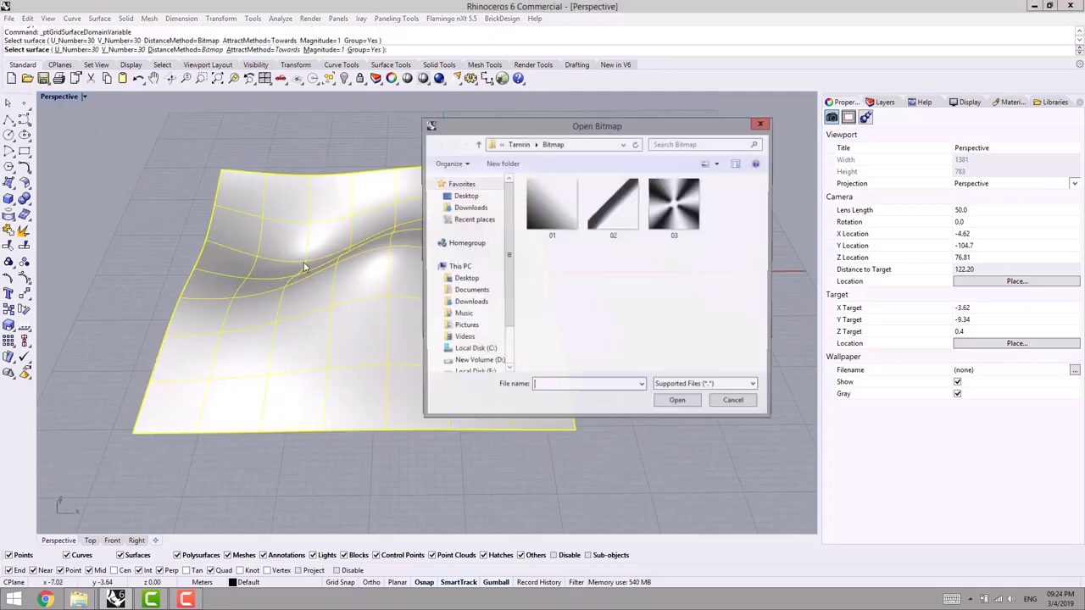
double_click(668, 200)
Inspect the point grid made from bitmap 03 and undo it
mouse_move(254, 375)
right_down()
mouse_move(368, 369)
mouse_move(338, 387)
mouse_move(273, 364)
right_up()
key(ctrl+z)
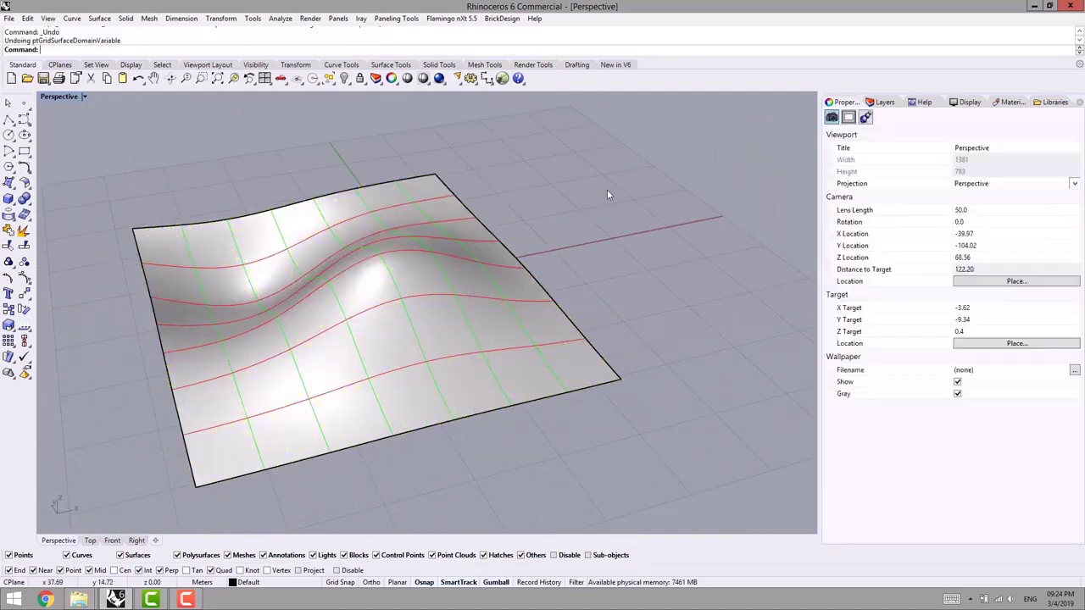
Repeat the Surface Domain Variable grid on the surface with magnitude 5, using bitmap 03
key(Return)
click(319, 40)
text(5)
key(Return)
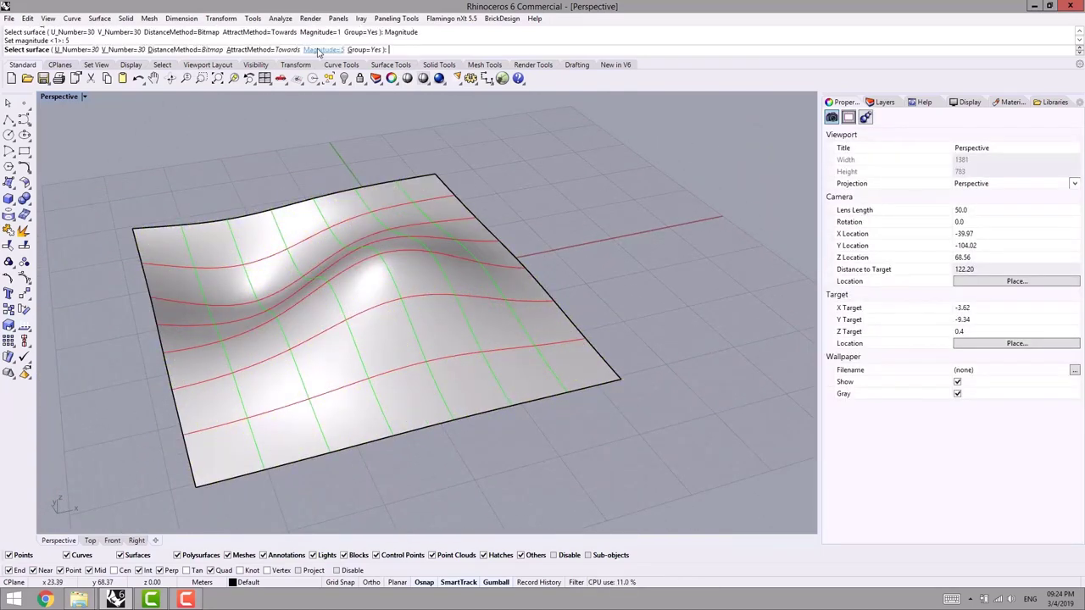
click(380, 296)
double_click(675, 207)
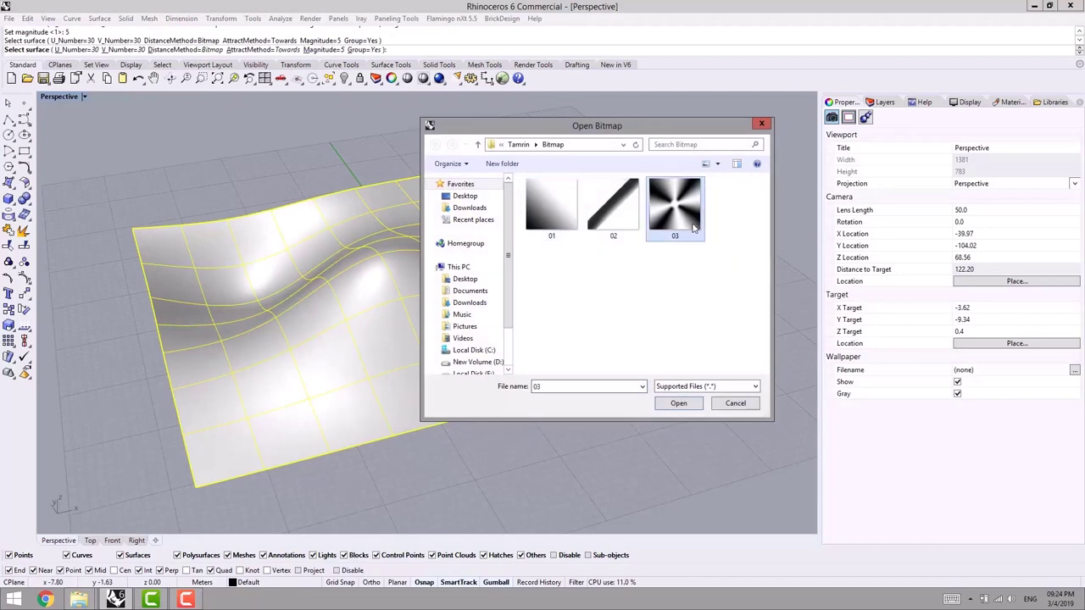
Inspect the magnitude 5 bitmap grid from above in the Top view and undo it
click(90, 540)
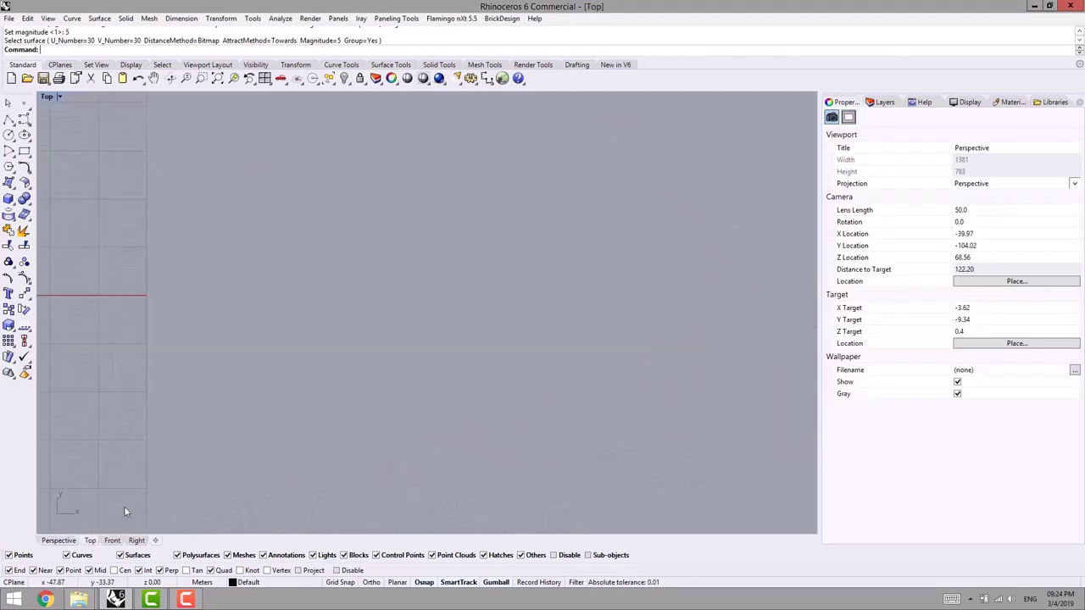
scroll(399, 345, down, 4)
scroll(398, 316, up, 5)
right_drag(398, 317, 483, 348)
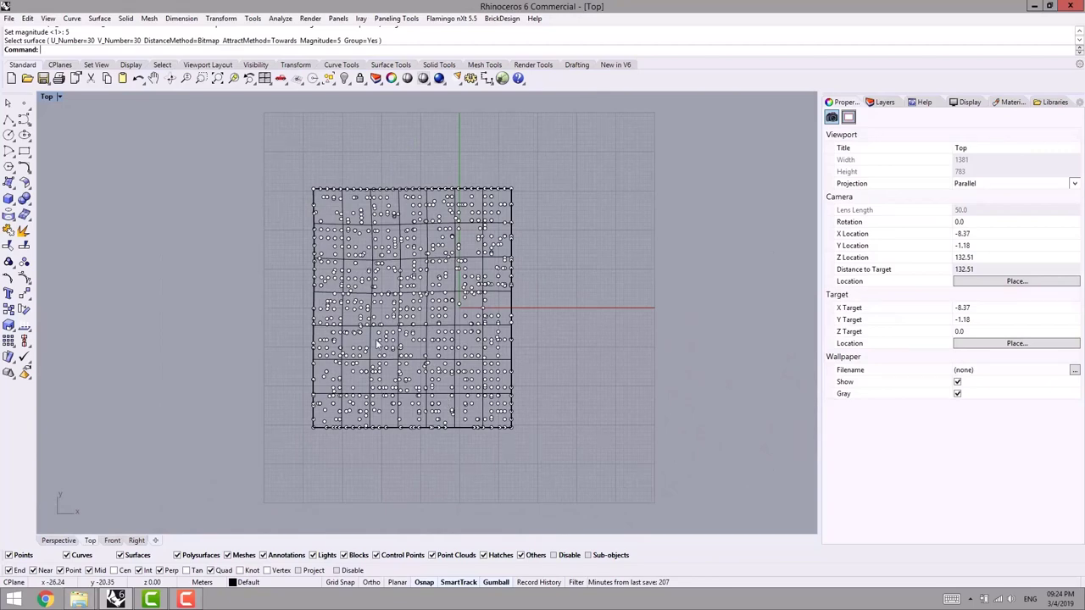
scroll(504, 239, up, 2)
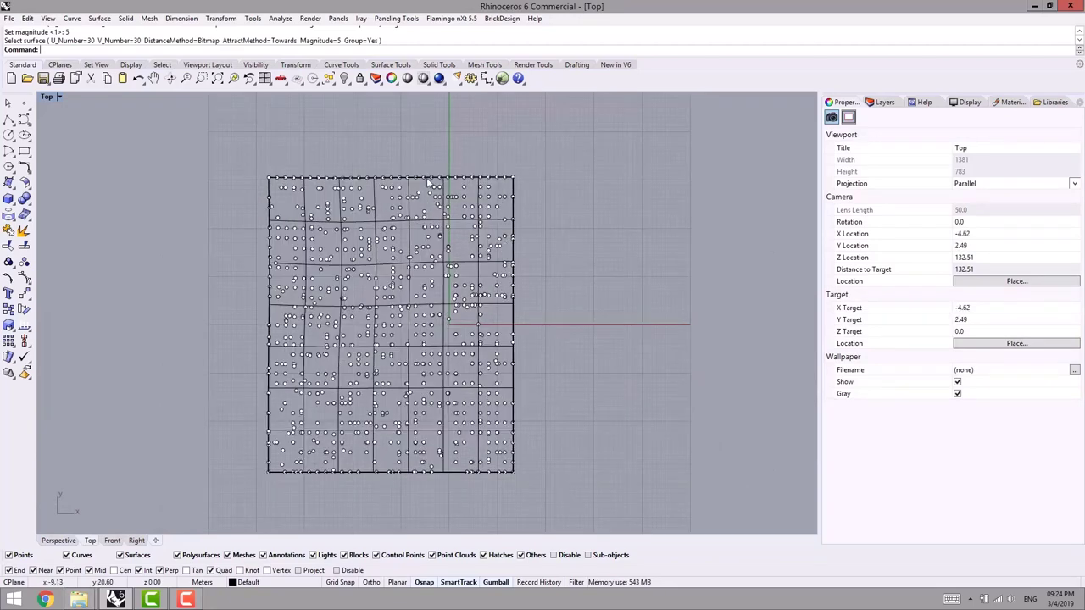
scroll(474, 274, up, 4)
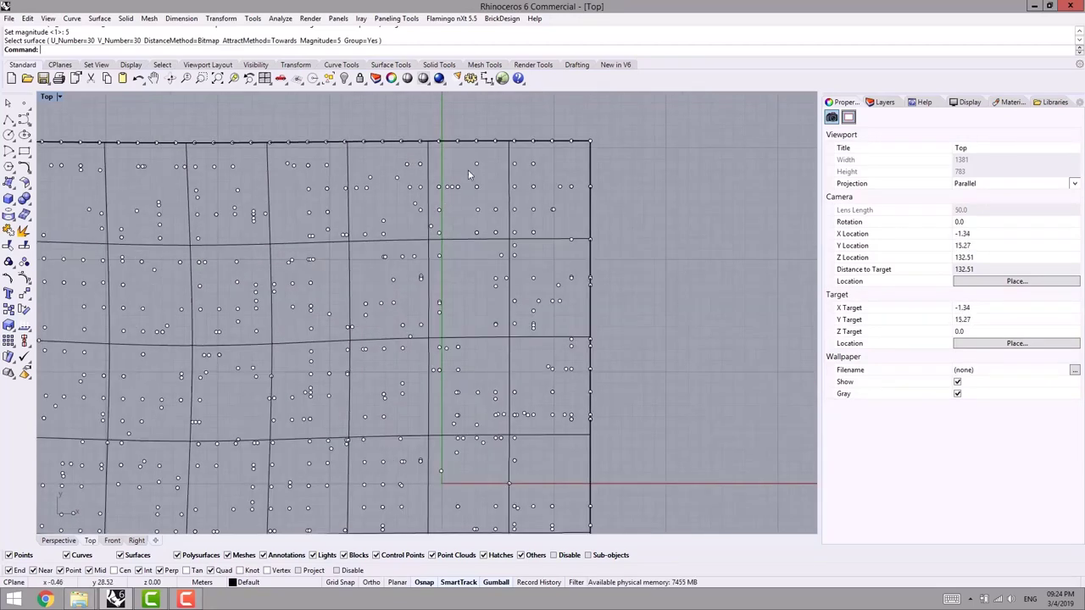
scroll(404, 291, down, 5)
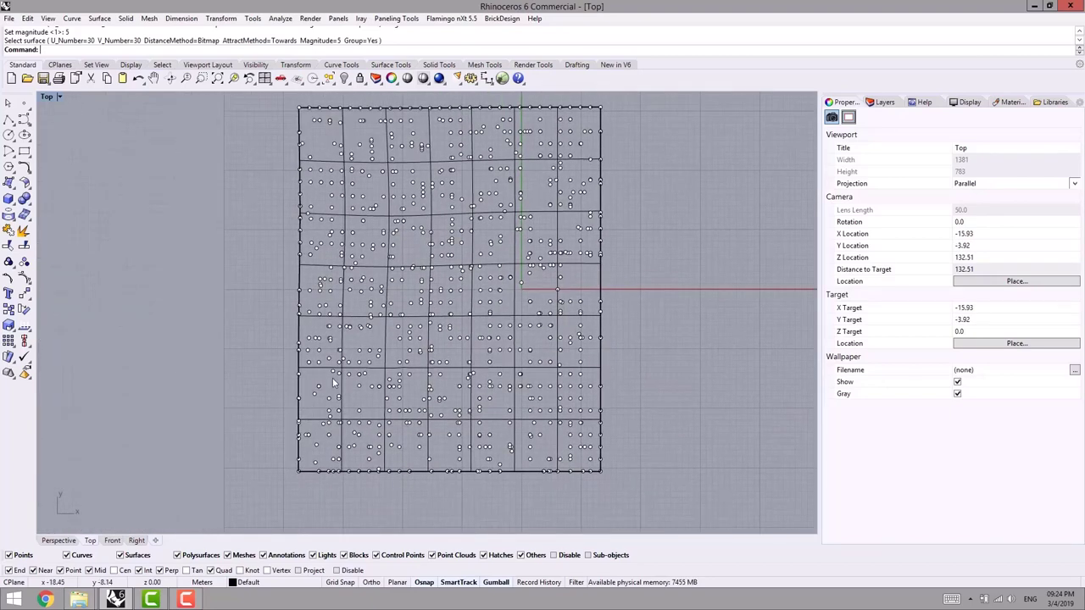
key(ctrl+z)
click(59, 541)
scroll(298, 346, down, 2)
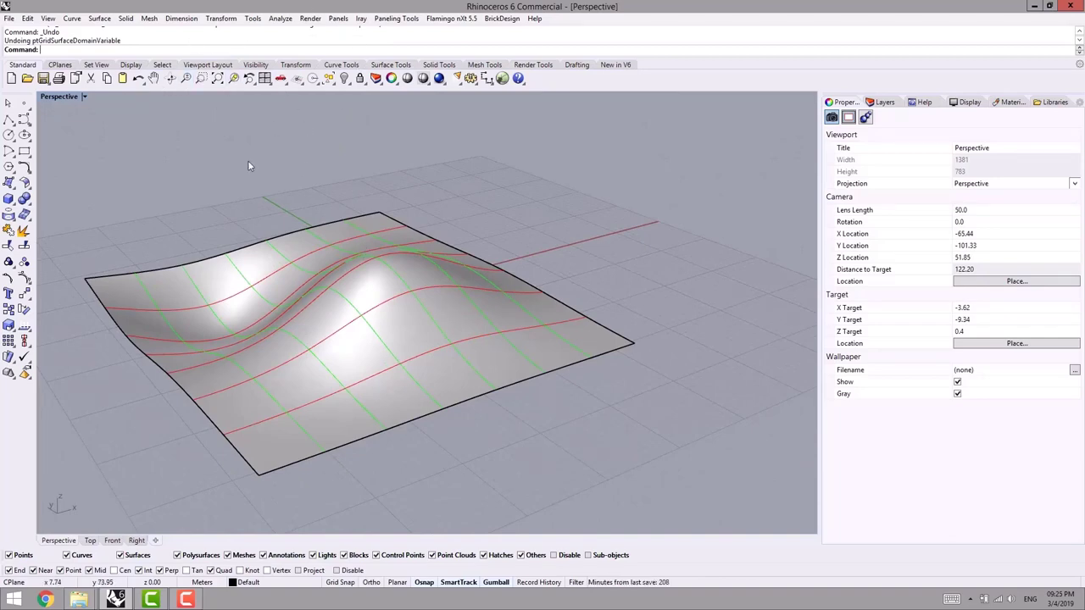
Display the surface's directions with the Dir command and examine the arrows from several angles
text(Dir)
key(Return)
click(403, 268)
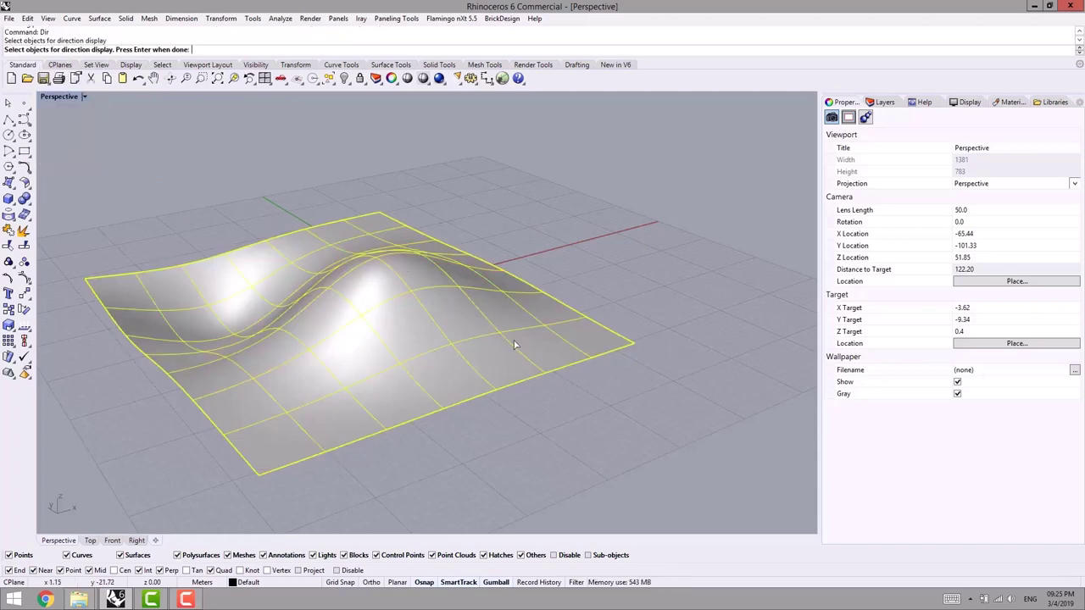
right_drag(516, 344, 497, 334)
key(Return)
right_drag(557, 307, 604, 324)
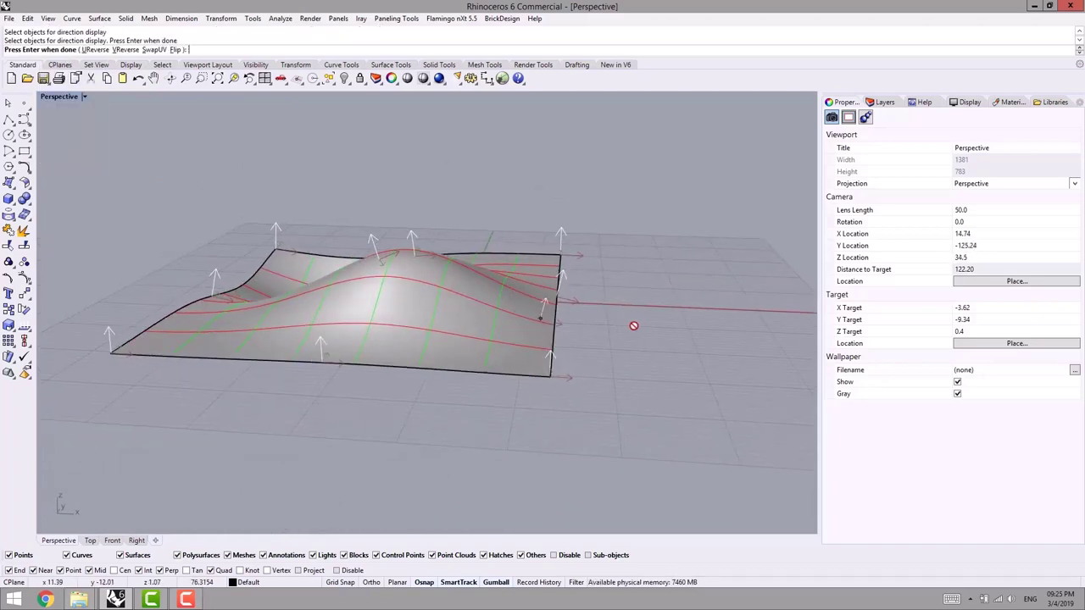
right_drag(458, 315, 383, 281)
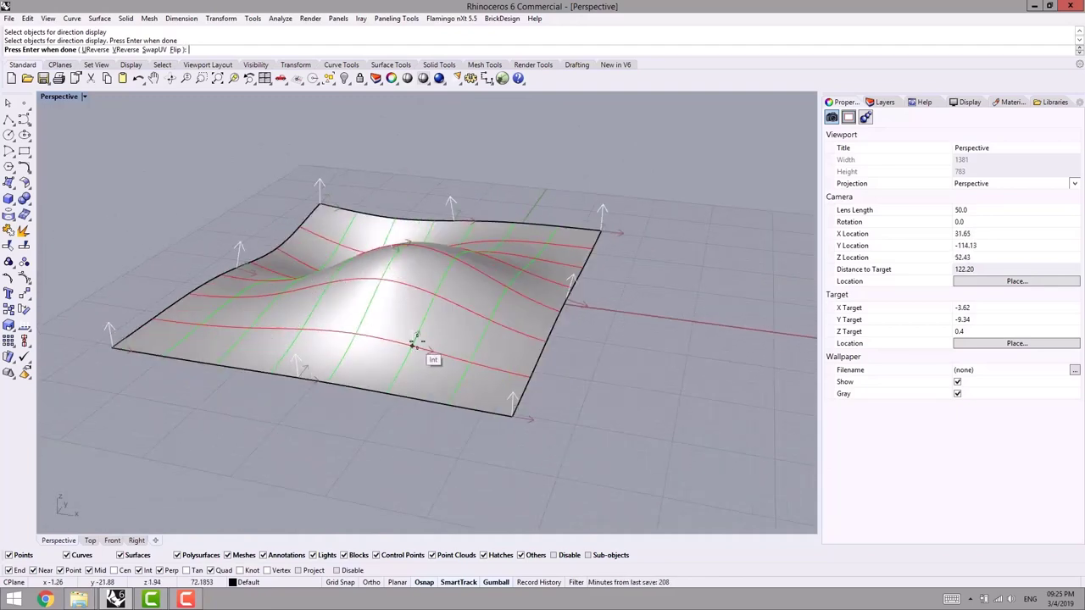
key(Return)
scroll(398, 350, down, 4)
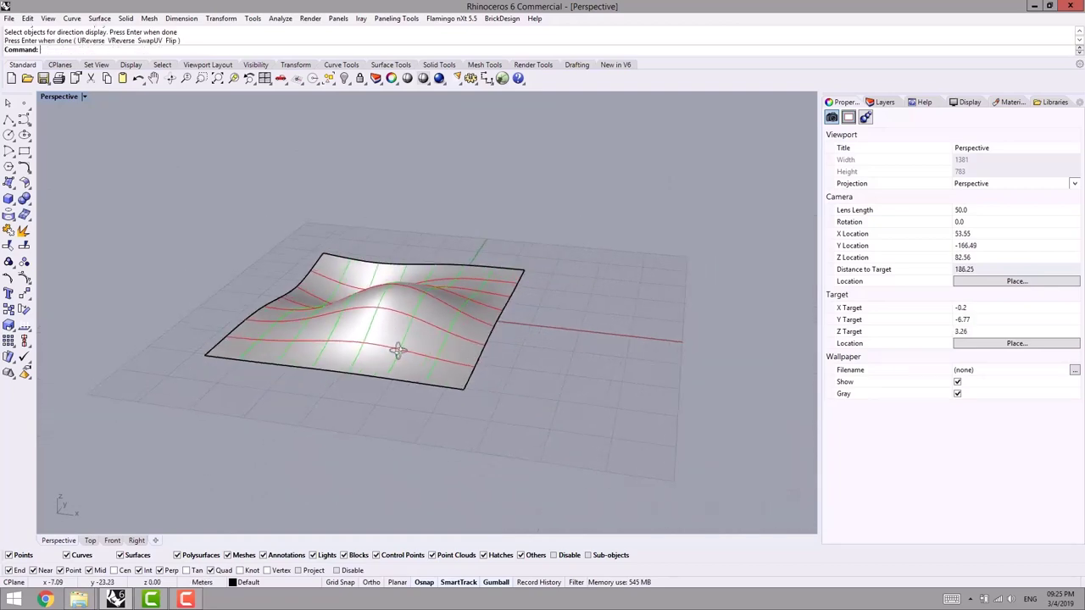
right_drag(399, 351, 506, 293)
scroll(507, 293, up, 2)
shift+right_drag(455, 219, 448, 237)
click(411, 18)
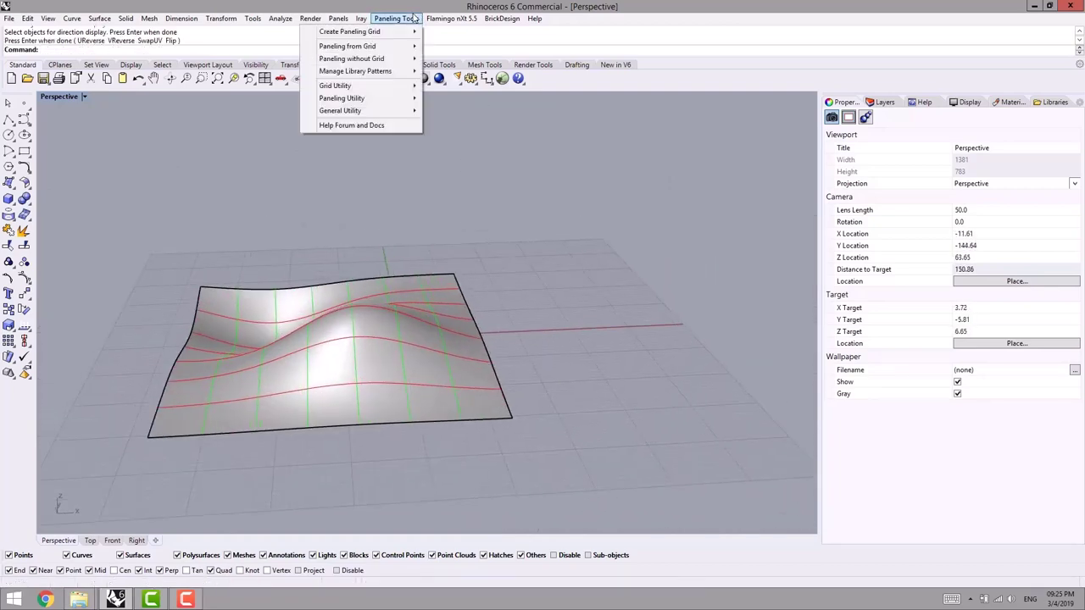
mouse_move(356, 31)
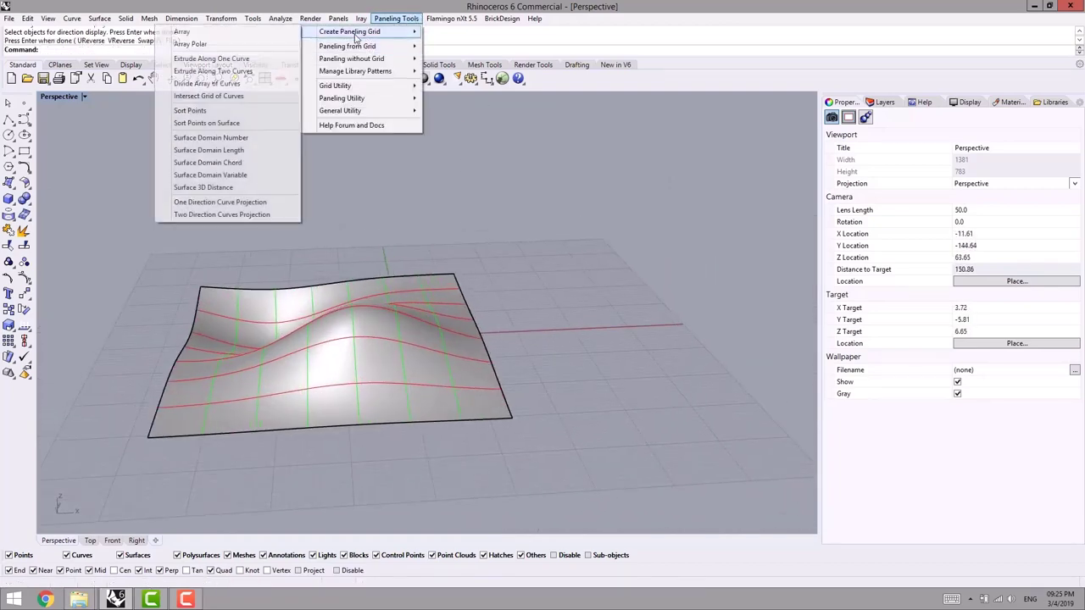
click(214, 175)
click(161, 50)
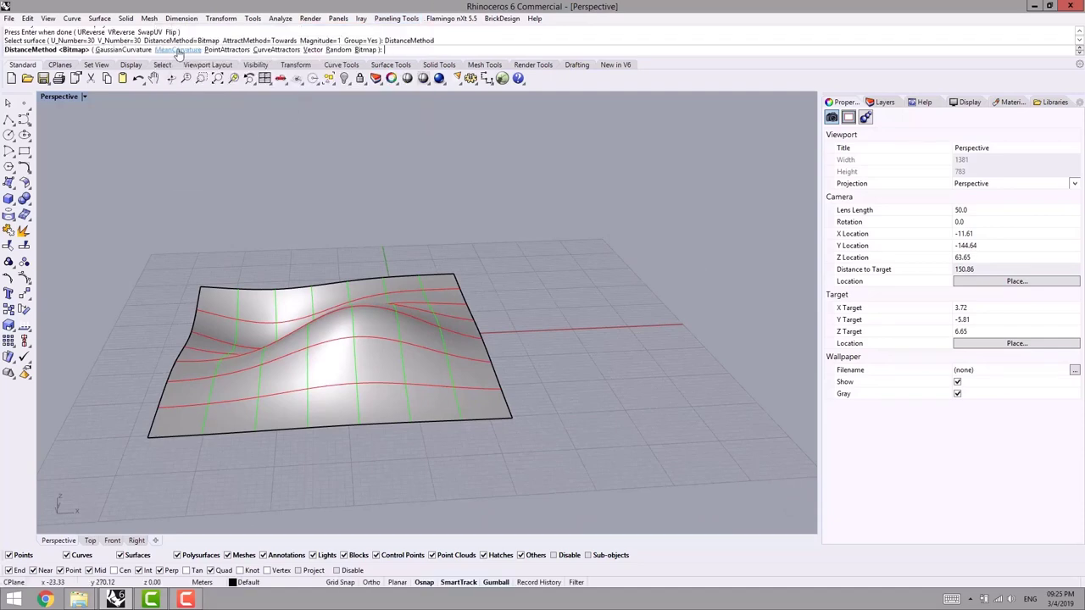
click(313, 49)
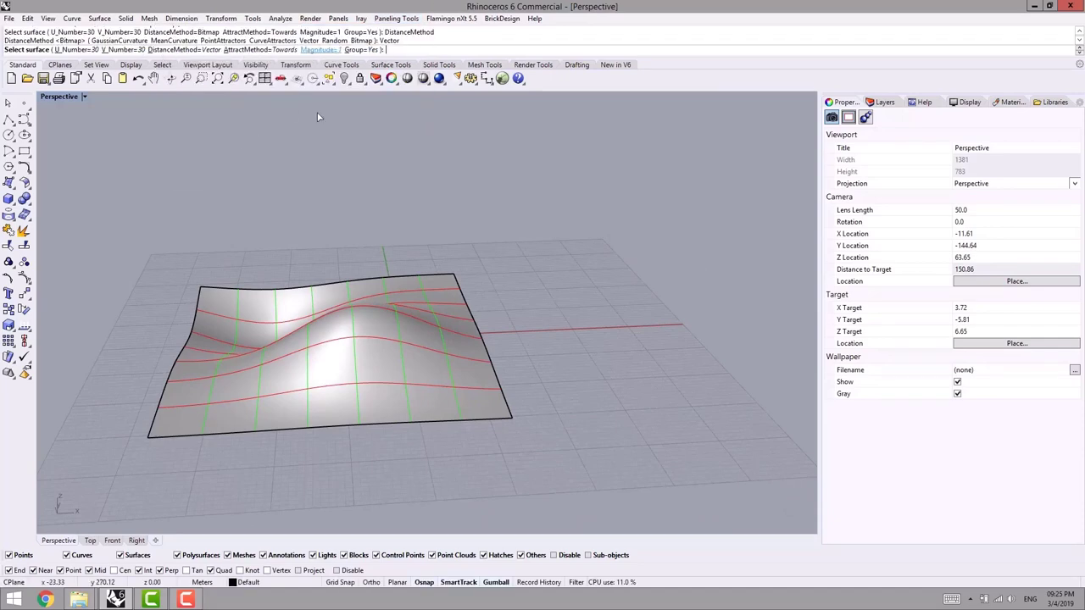
right_drag(366, 305, 346, 291)
click(330, 49)
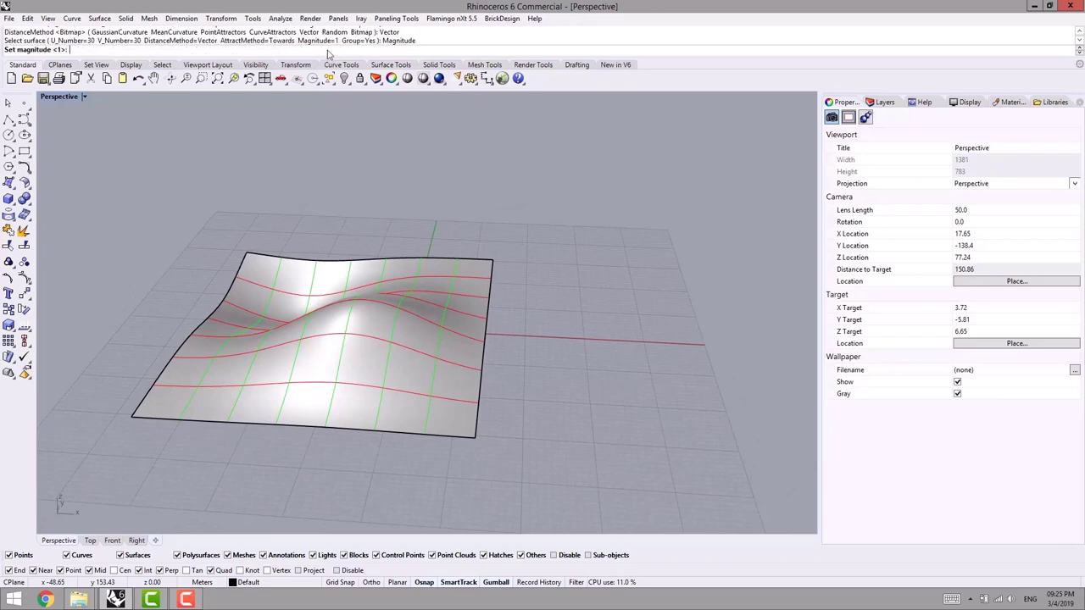
text(3)
key(Return)
key(Return)
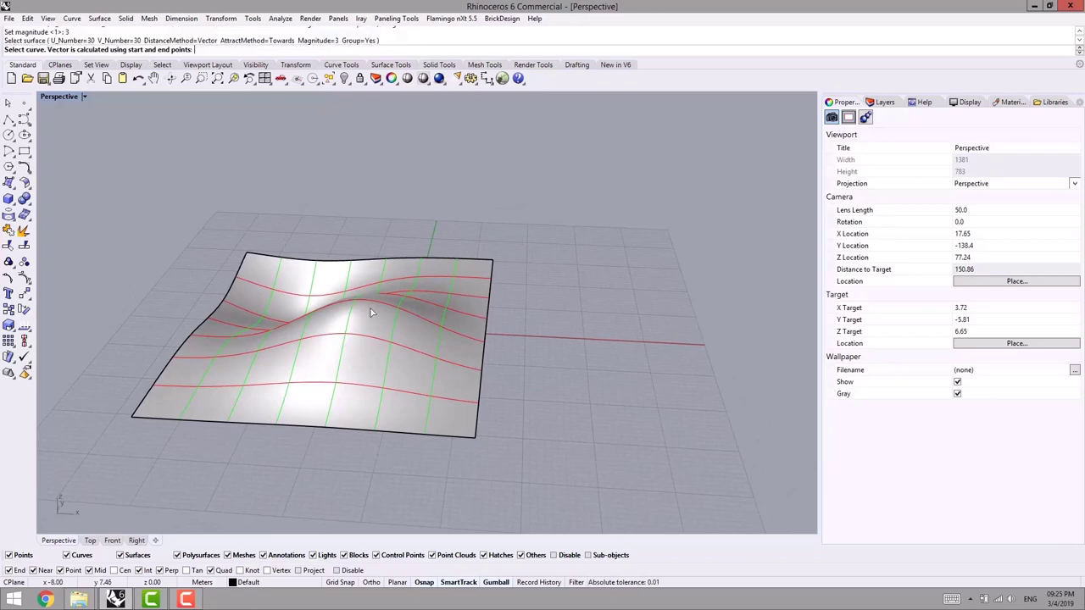
right_drag(497, 246, 462, 309)
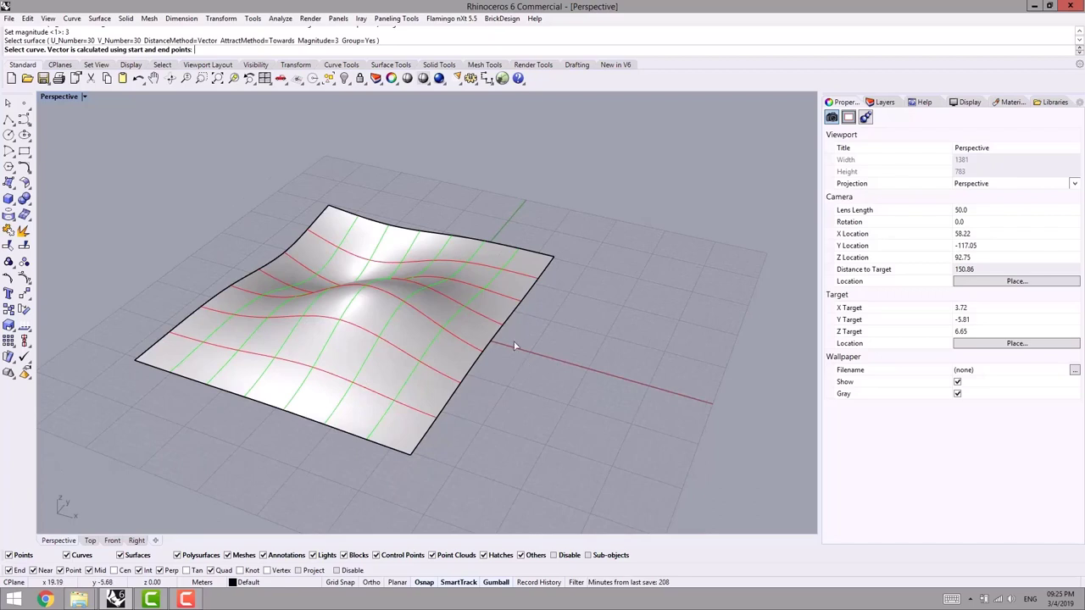
right_drag(519, 358, 520, 351)
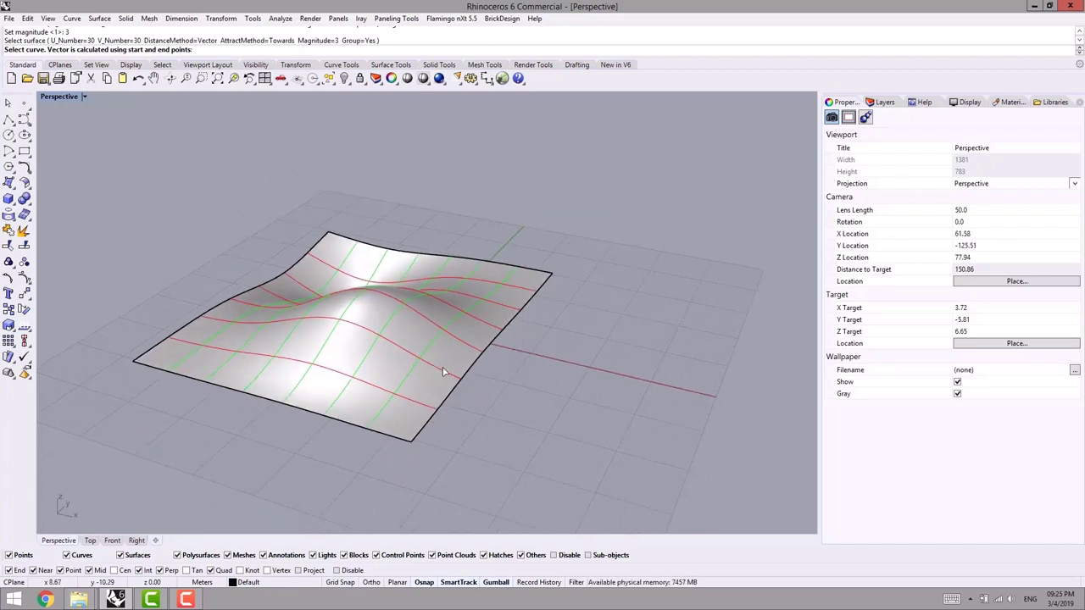
right_drag(462, 382, 416, 397)
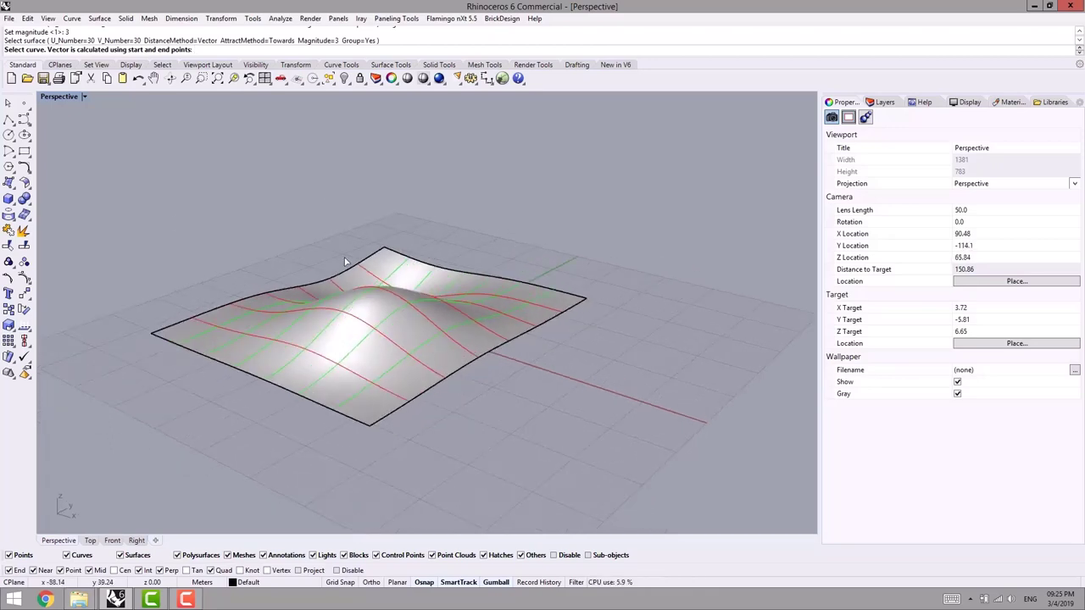
right_drag(284, 281, 331, 312)
key(Escape)
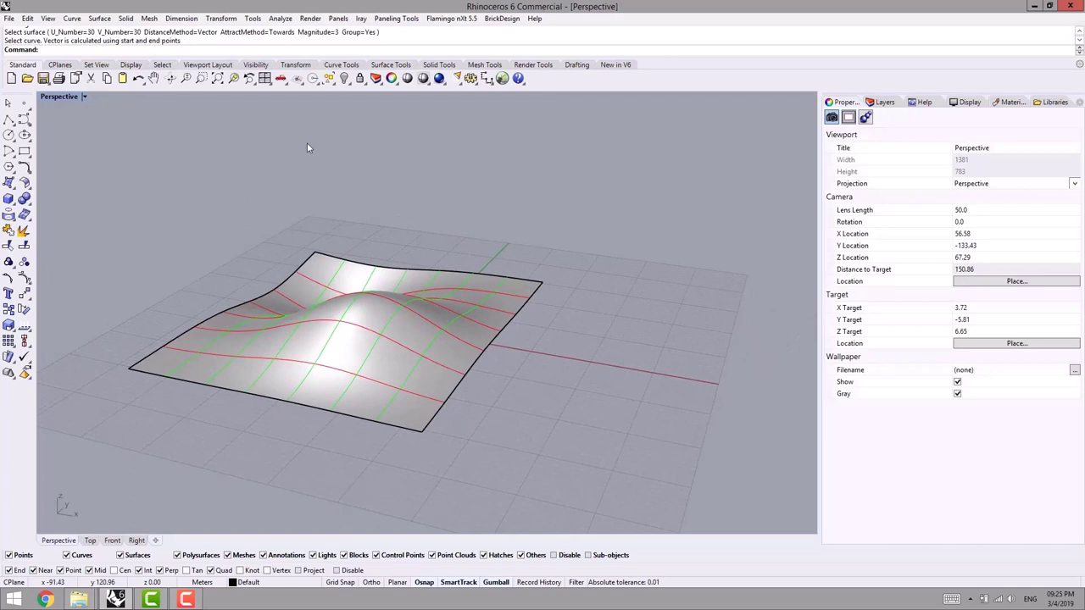
Draw a short vertical line on the construction plane beside the surface, near the red axis
right_drag(445, 393, 470, 384)
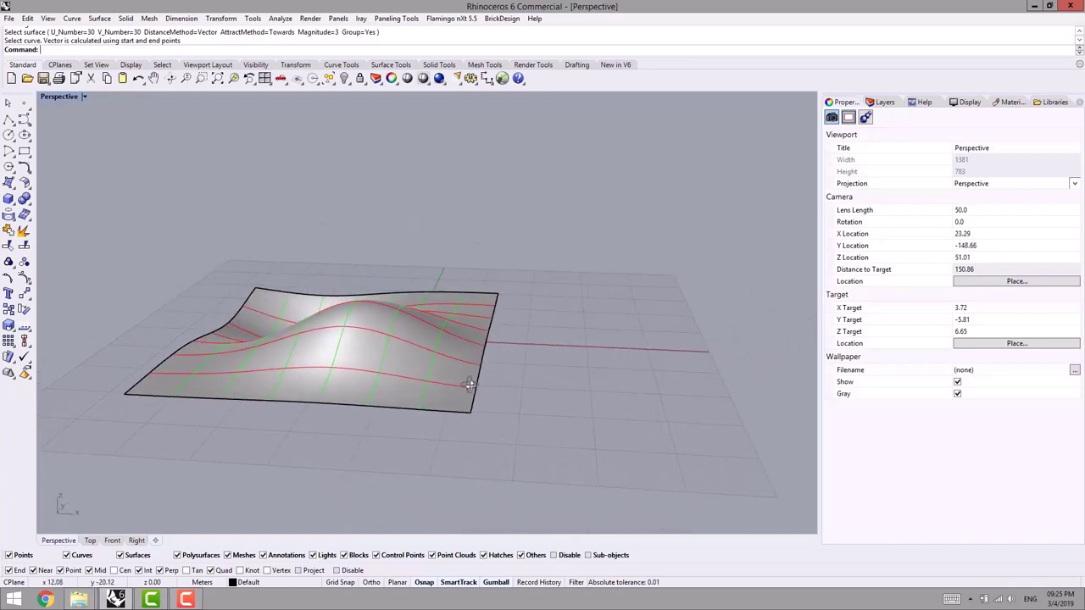
click(15, 126)
click(88, 127)
scroll(591, 379, up, 3)
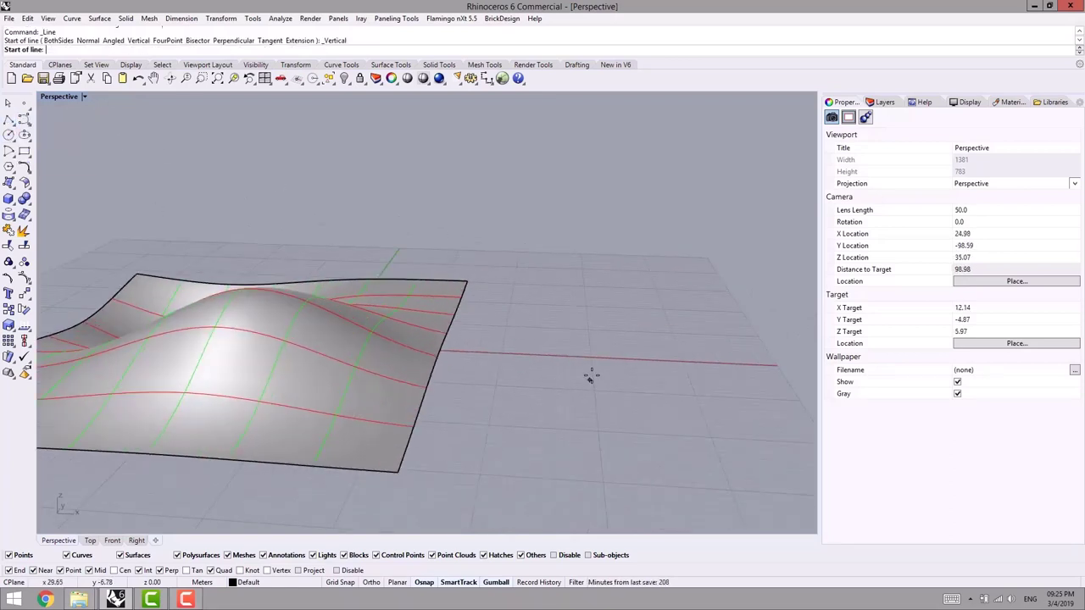
click(592, 371)
click(596, 350)
right_drag(586, 368, 557, 362)
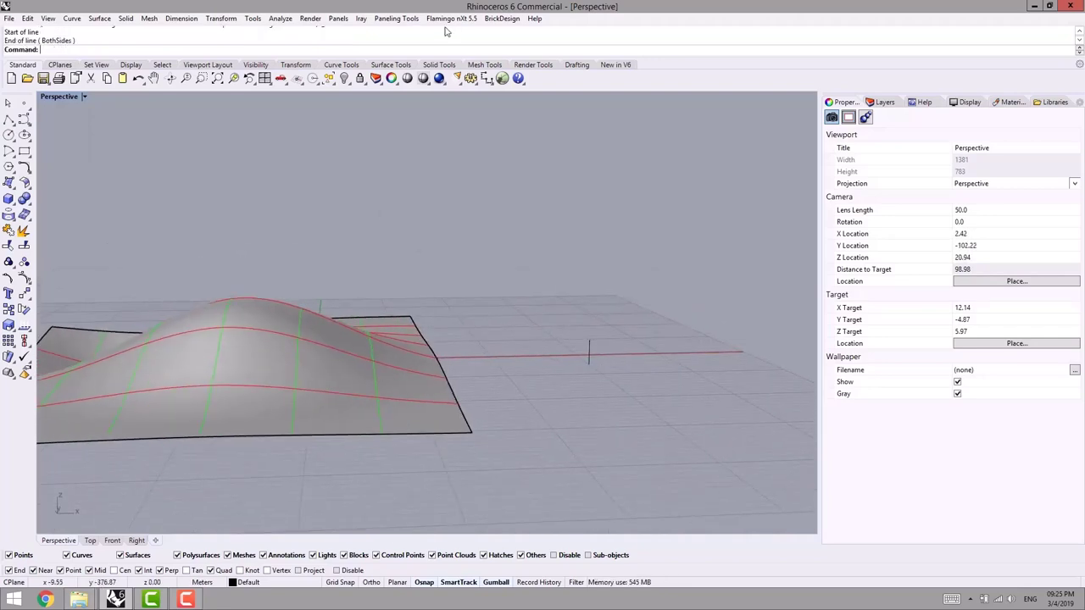
click(396, 18)
click(543, 332)
right_drag(567, 362, 617, 366)
drag(557, 313, 557, 313)
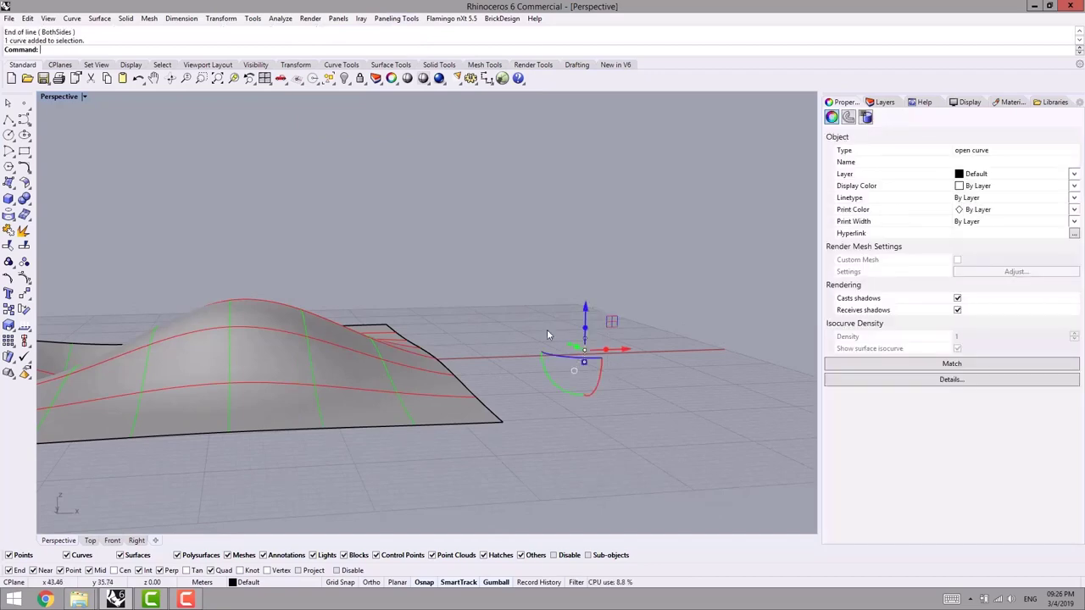
key(Escape)
mouse_move(378, 383)
right_down()
mouse_move(375, 412)
mouse_move(378, 378)
right_up()
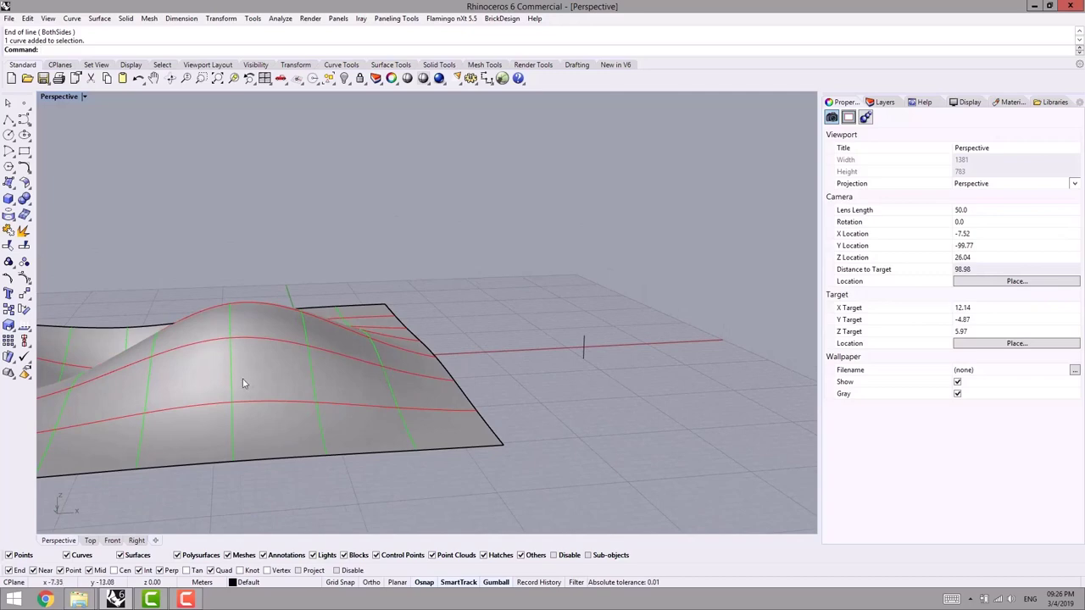
right_drag(243, 383, 352, 400)
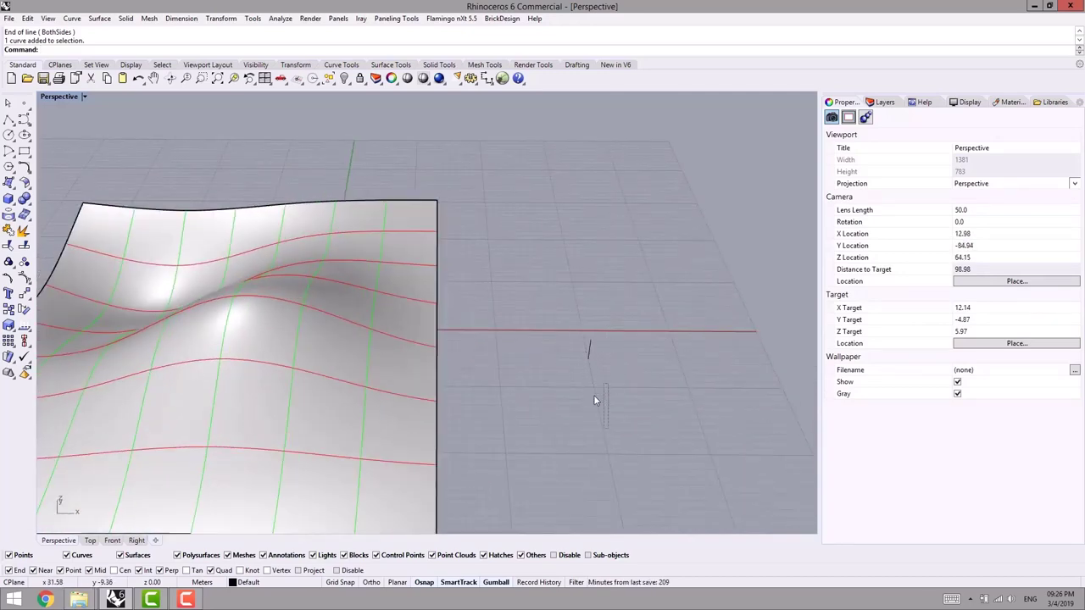
Set up a new Surface Domain Variable grid with the Vector distance method and a magnitude of 3
click(395, 19)
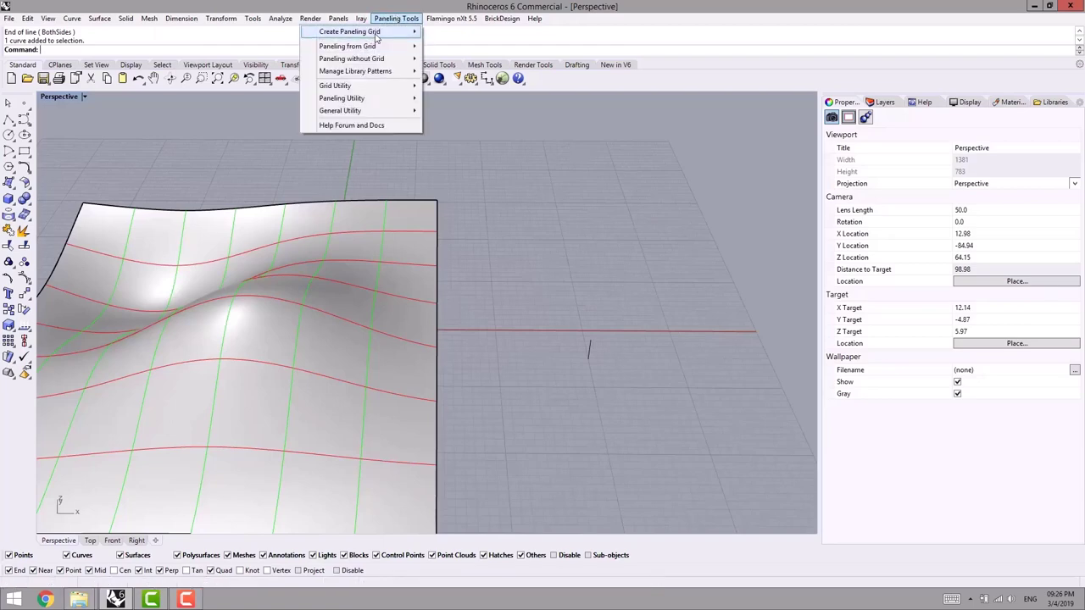
mouse_move(367, 35)
click(212, 177)
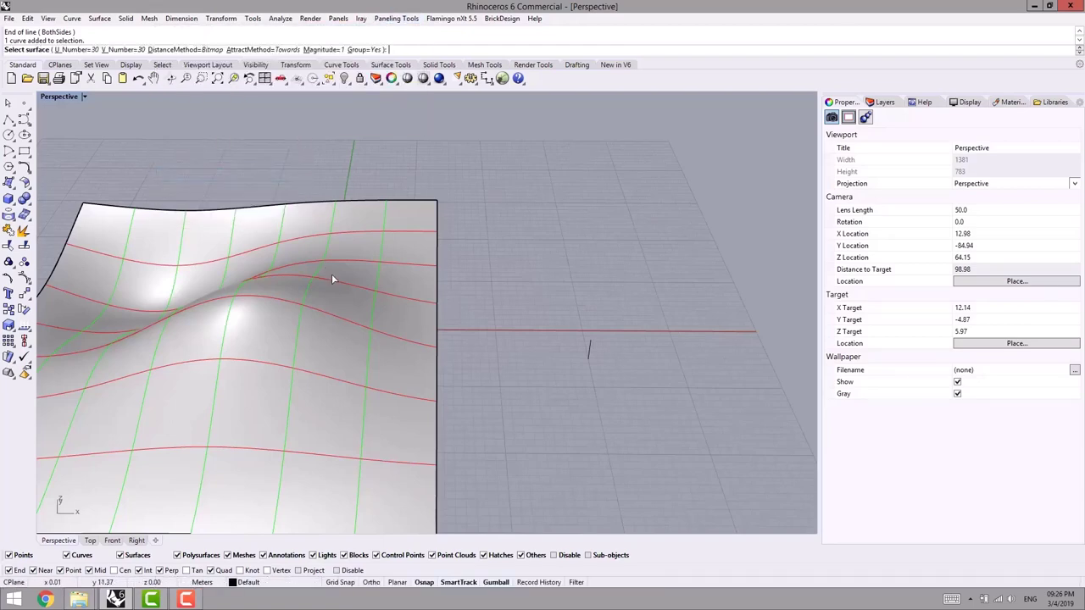
right_drag(333, 276, 319, 208)
click(184, 51)
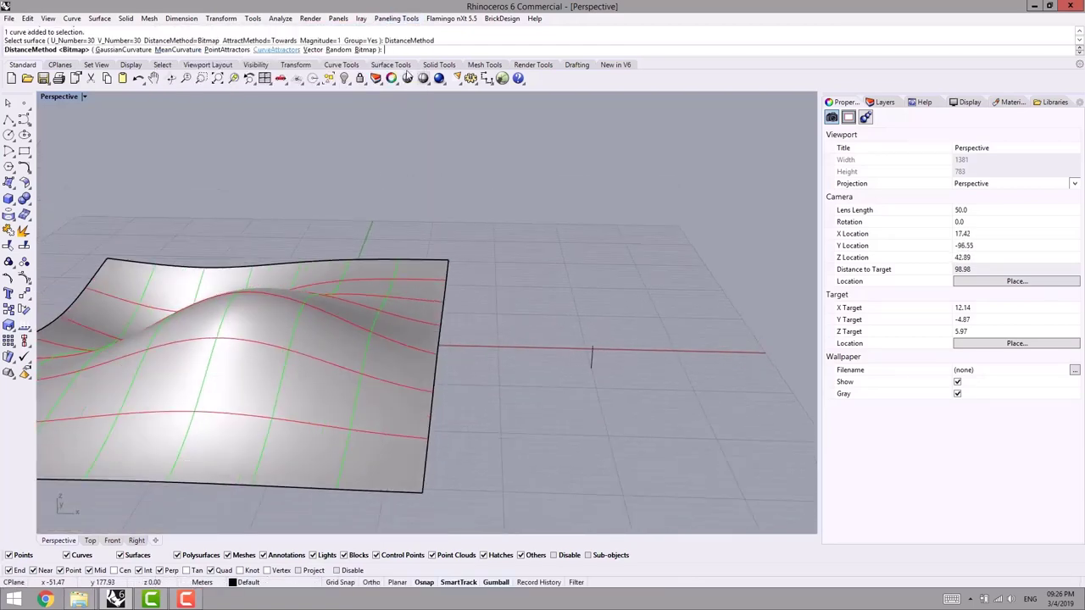
click(312, 49)
click(316, 50)
text(3)
key(Return)
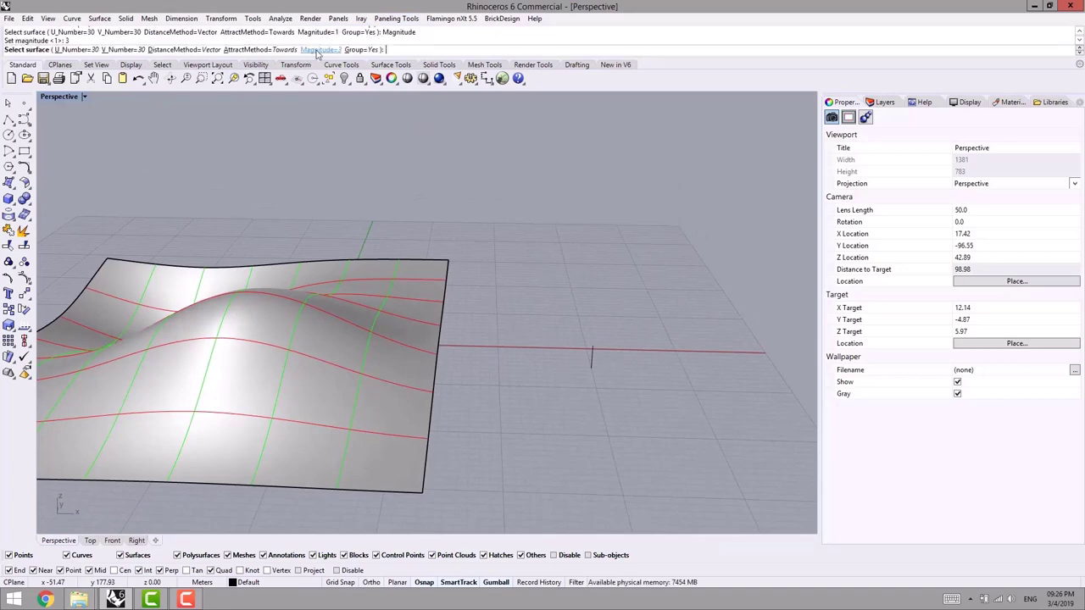
Generate the point grid on the surface using the vertical line as its vector, and inspect the point distribution
click(345, 363)
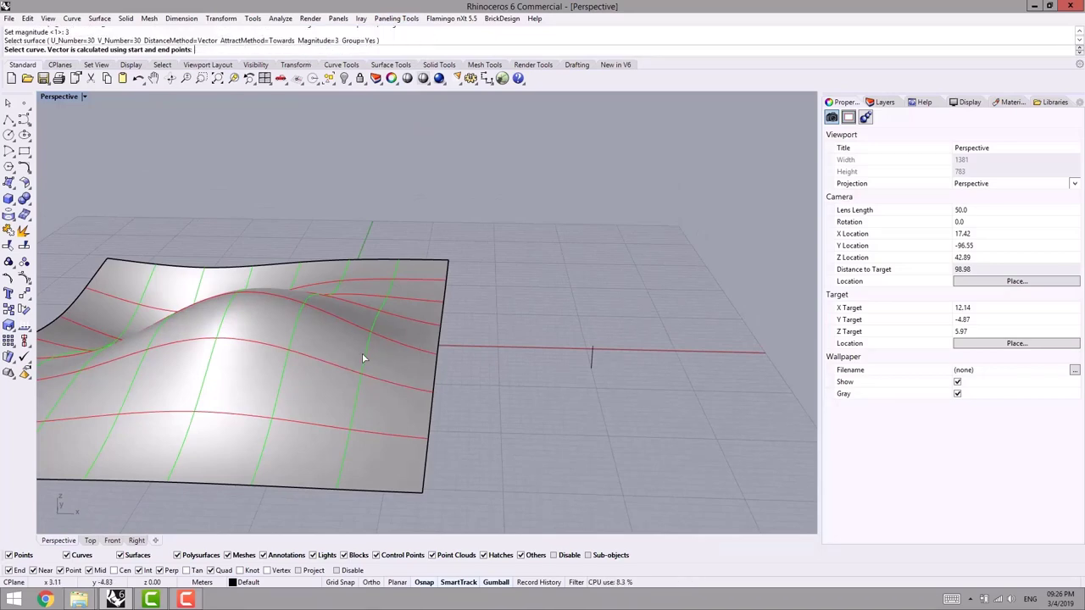
click(591, 359)
right_drag(451, 419, 610, 349)
click(645, 322)
shift+right_drag(506, 355, 557, 337)
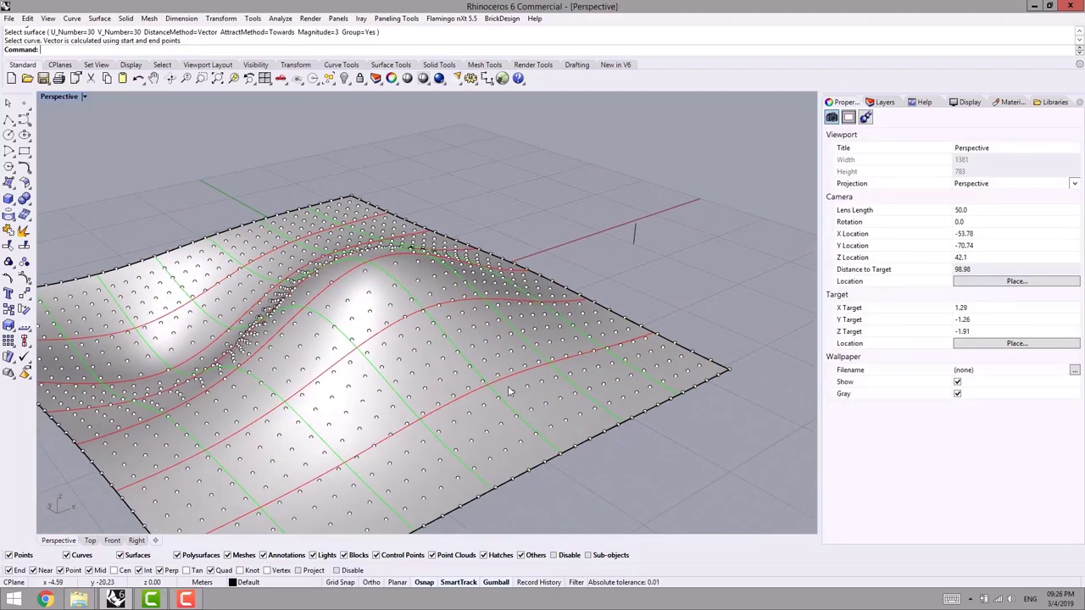
right_drag(509, 390, 699, 357)
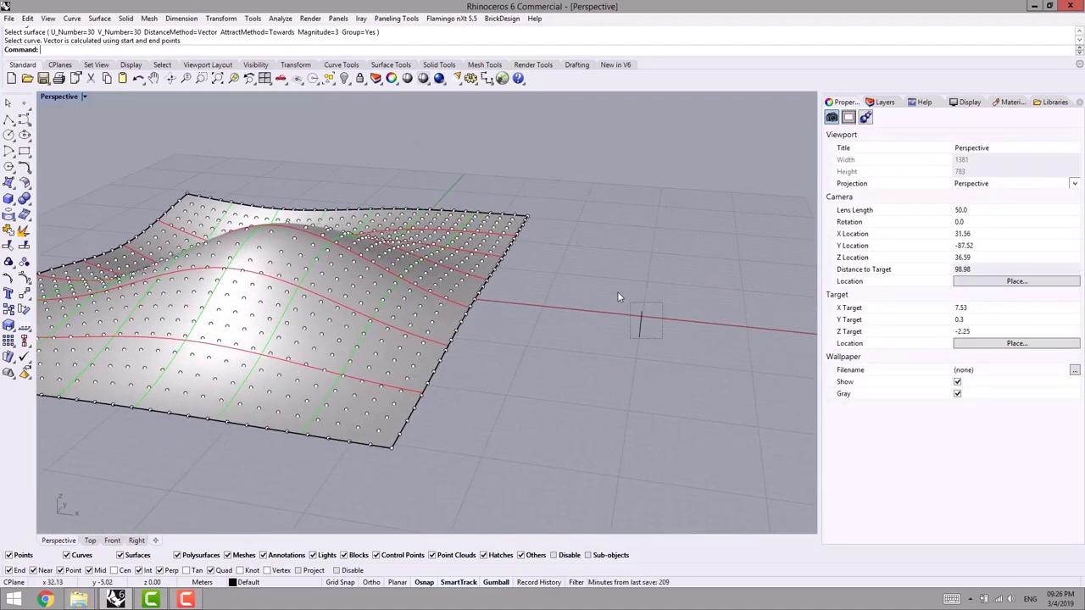
Examine the point distribution of the Vector grid across the surface from several angles
right_drag(504, 310, 414, 309)
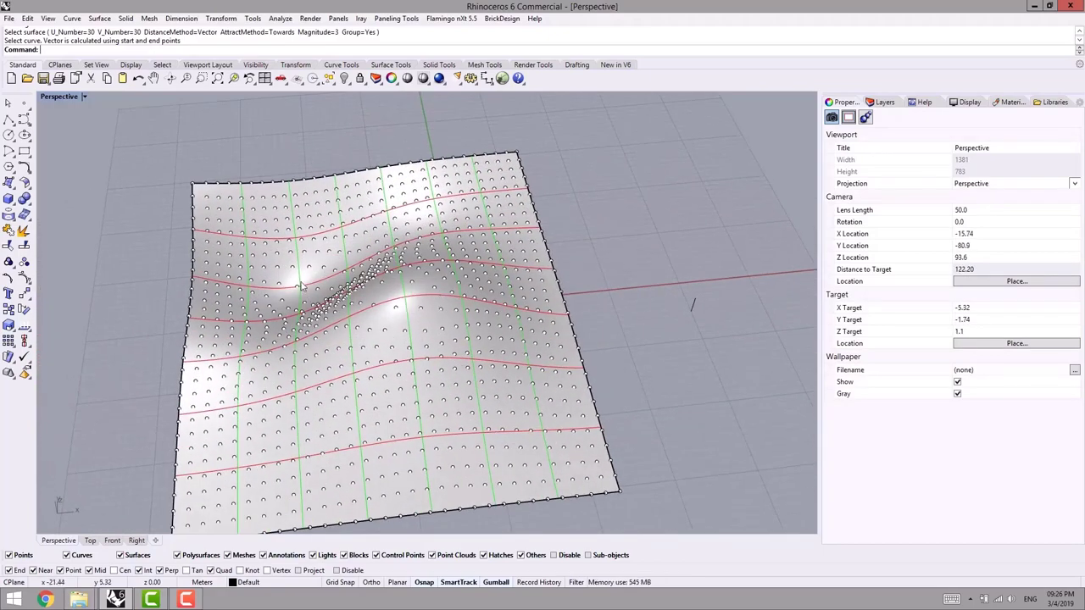
right_drag(301, 286, 466, 292)
right_drag(410, 252, 360, 272)
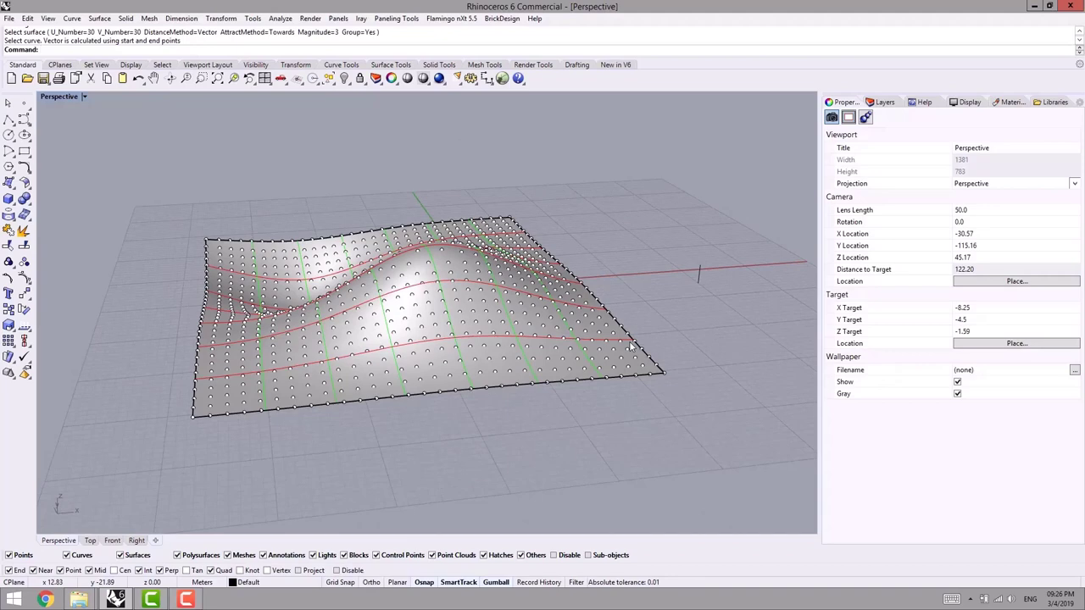
right_drag(474, 383, 667, 321)
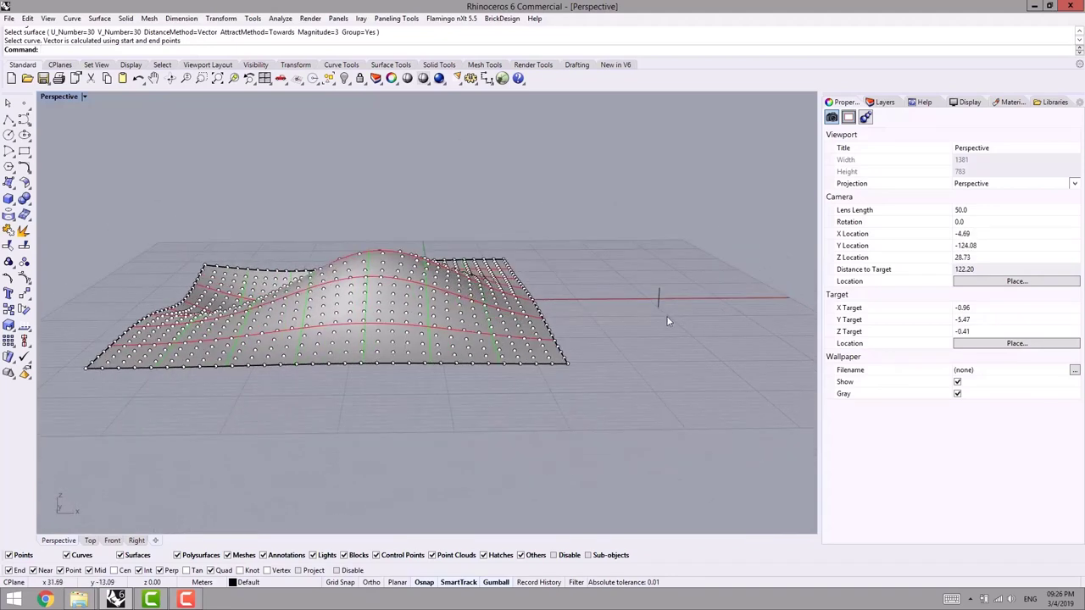
right_drag(489, 312, 426, 370)
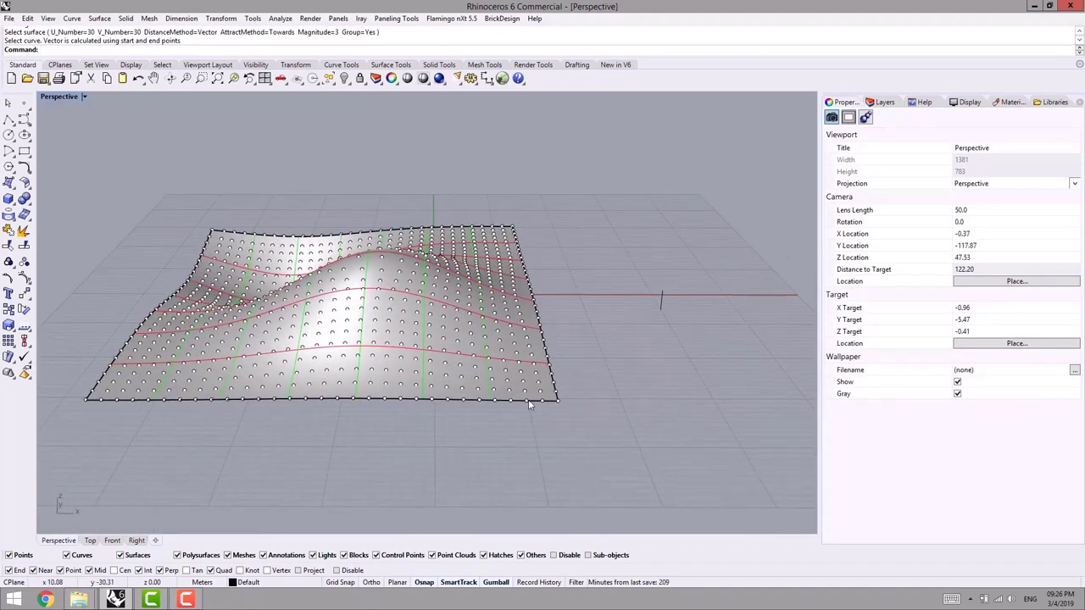
Undo the grid and regenerate it with the Away attract method, using the vertical line as its vector
key(ctrl+z)
right_click(579, 338)
click(246, 51)
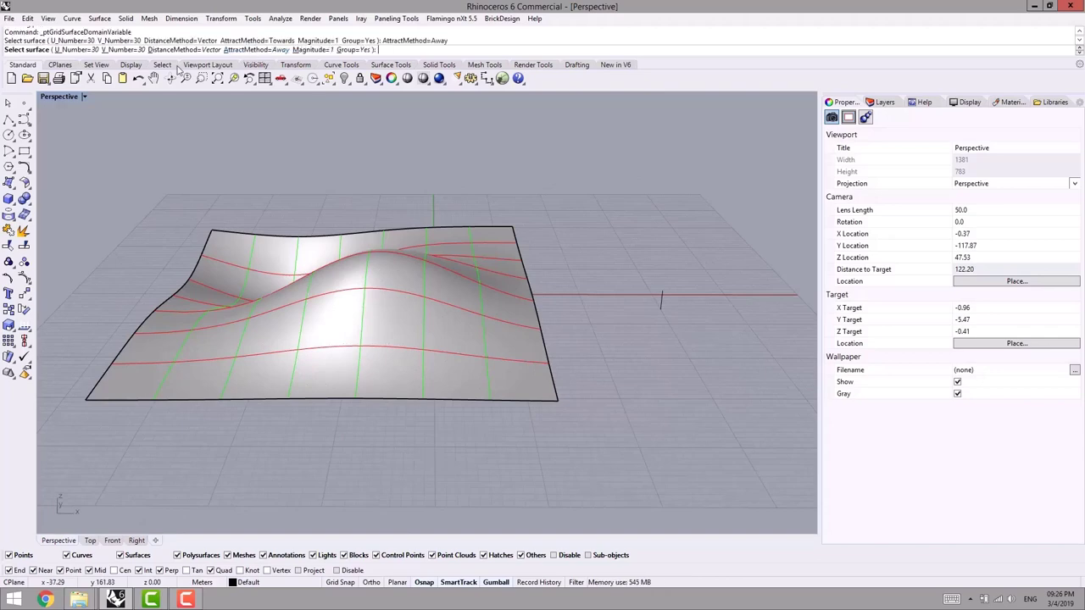
shift+right_drag(515, 237, 480, 250)
click(417, 335)
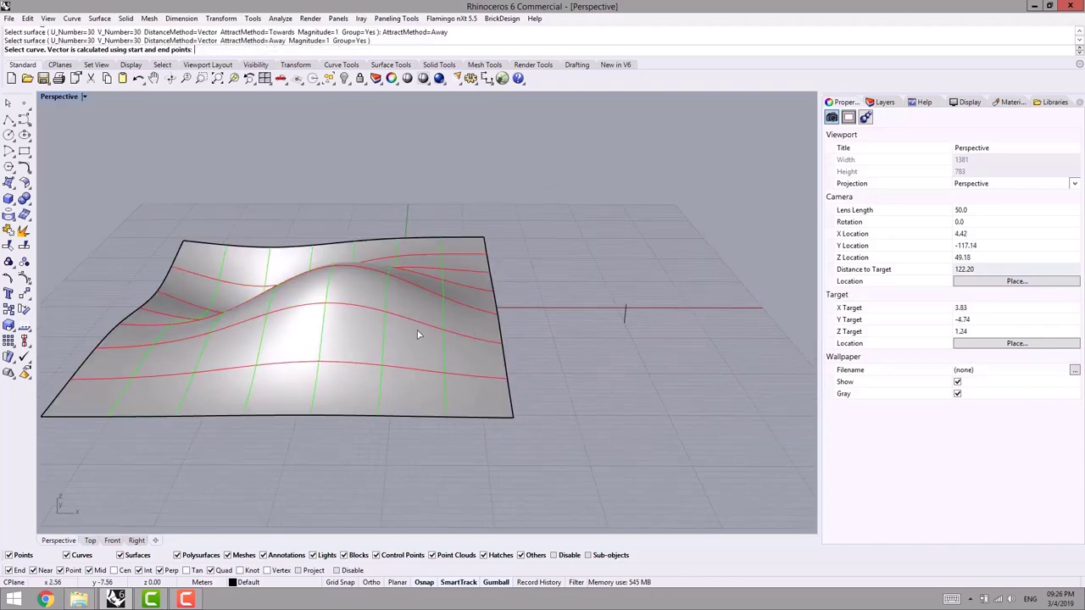
click(632, 308)
right_drag(633, 307, 484, 274)
scroll(376, 301, up, 2)
right_drag(376, 301, 387, 292)
Undo the grid and generate a new Vector grid with magnitude 4, using the same vertical line
key(ctrl+z)
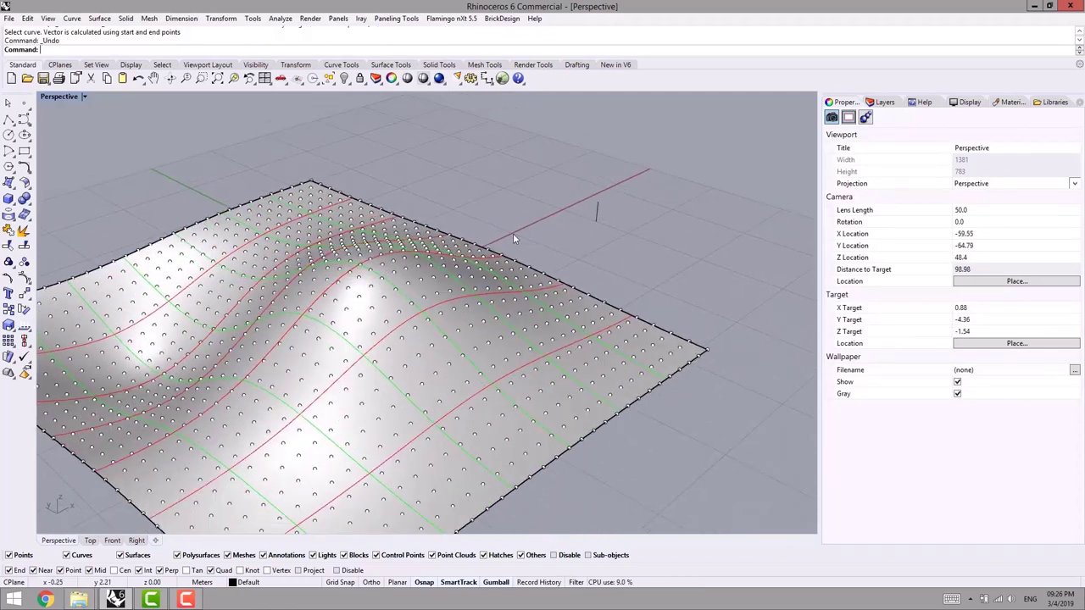
right_click(513, 233)
click(316, 49)
text(4)
key(Return)
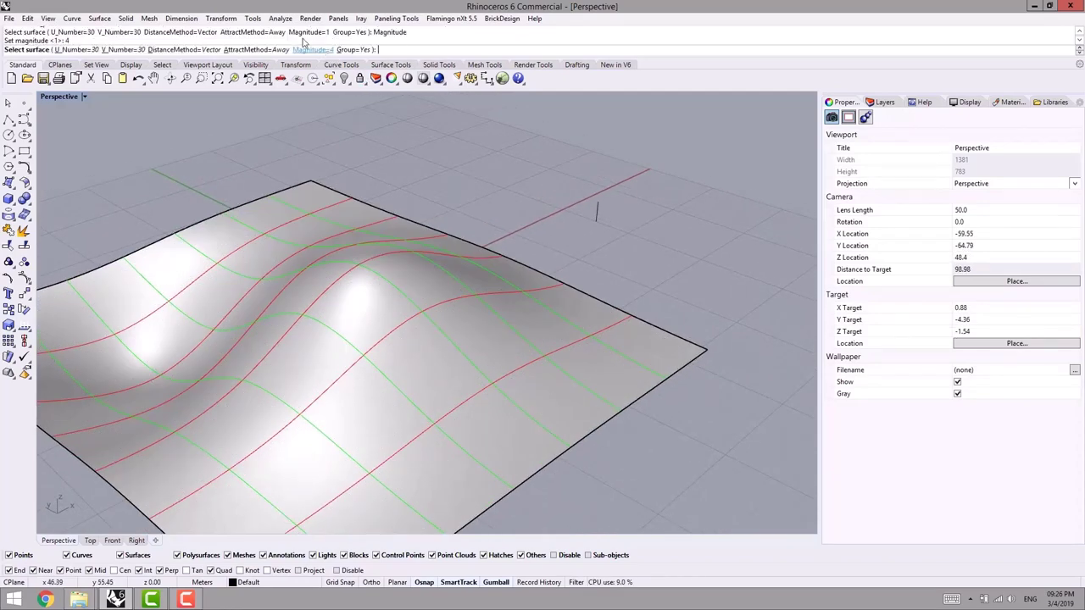
right_drag(436, 234, 376, 230)
click(370, 258)
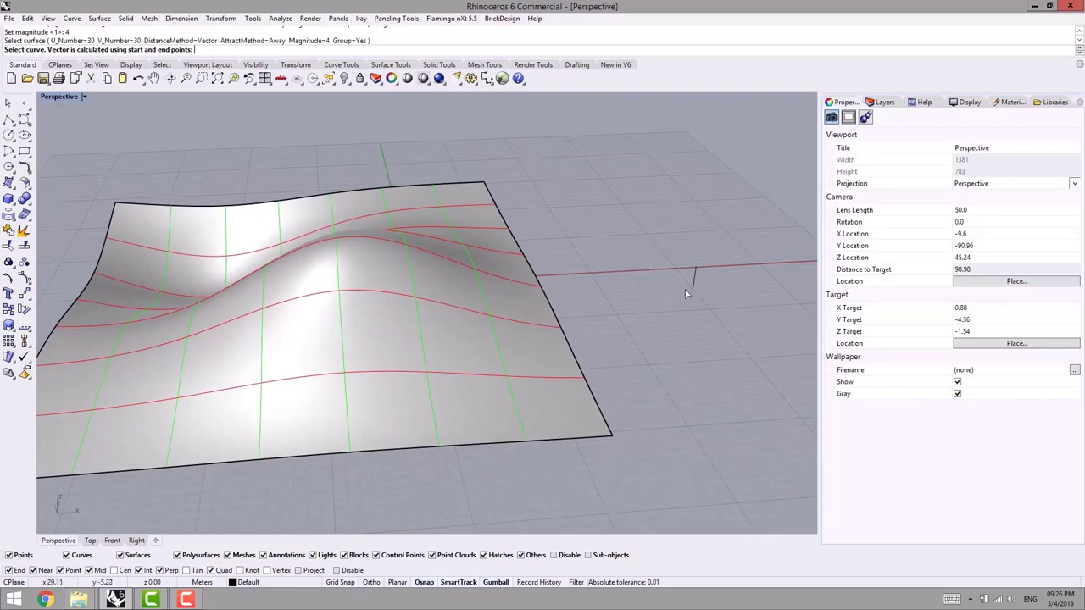
click(694, 283)
right_drag(565, 303, 545, 284)
click(596, 254)
right_drag(365, 276, 341, 248)
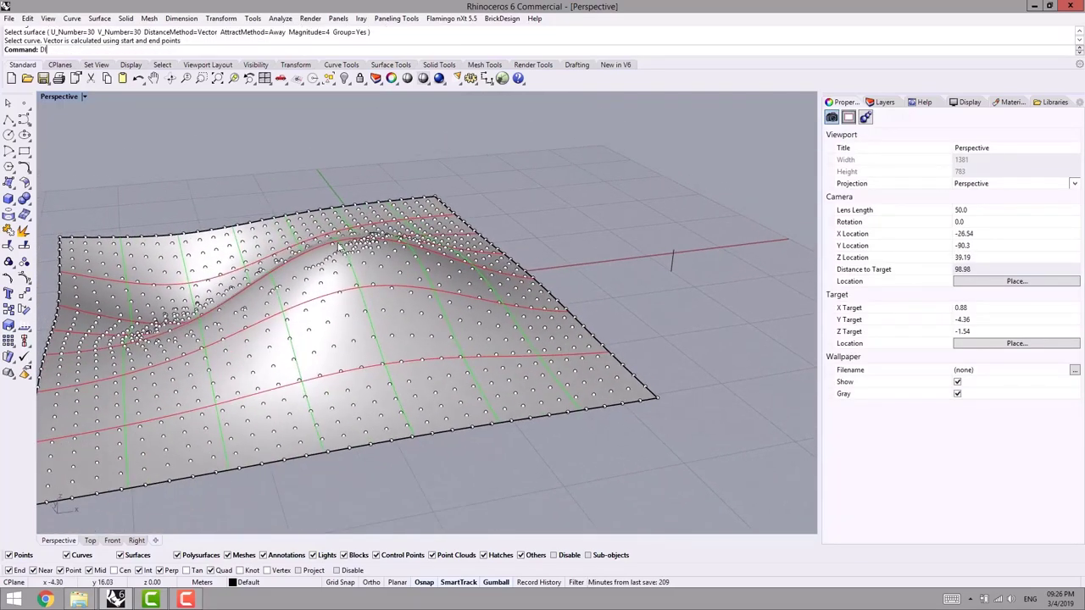
Display the surface's directions with the Dir command and compare the arrows with the clustered points and the vertical line
text(Dir)
key(Return)
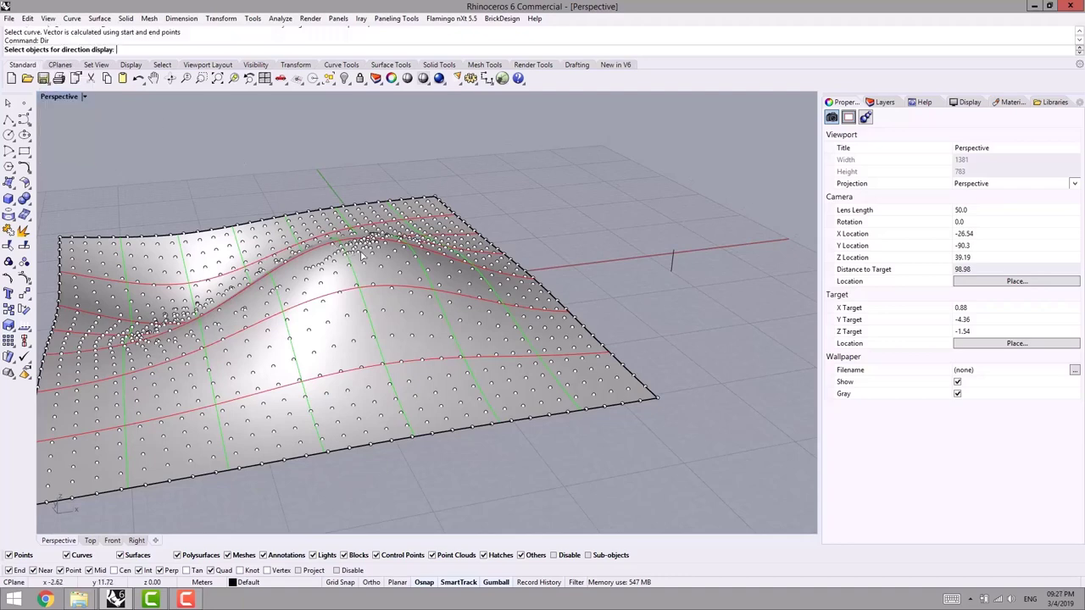
click(363, 268)
scroll(379, 266, up, 4)
key(Return)
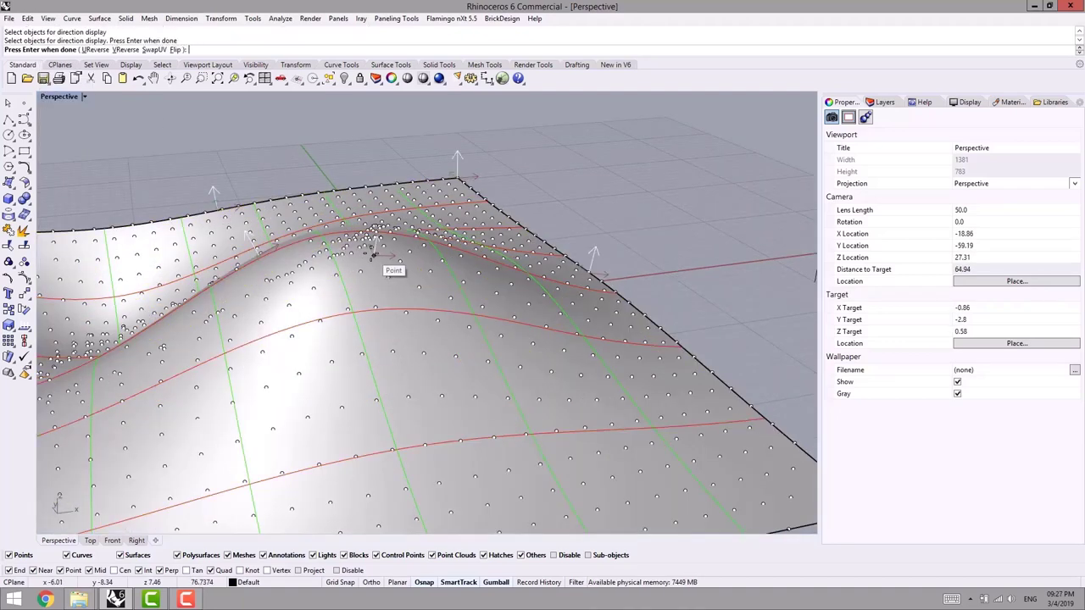
right_drag(379, 266, 291, 215)
scroll(290, 215, down, 4)
key(Home)
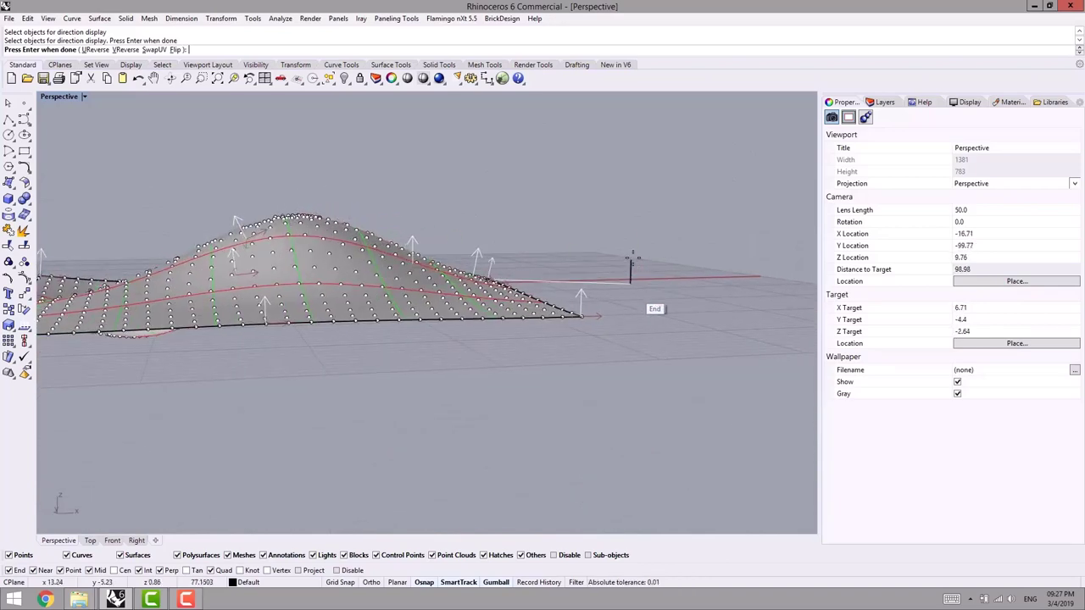
right_drag(290, 211, 475, 318)
right_click(297, 268)
Show the surface's direction arrows again and examine them from another side of the surface
right_drag(327, 359, 409, 342)
key(Return)
click(386, 322)
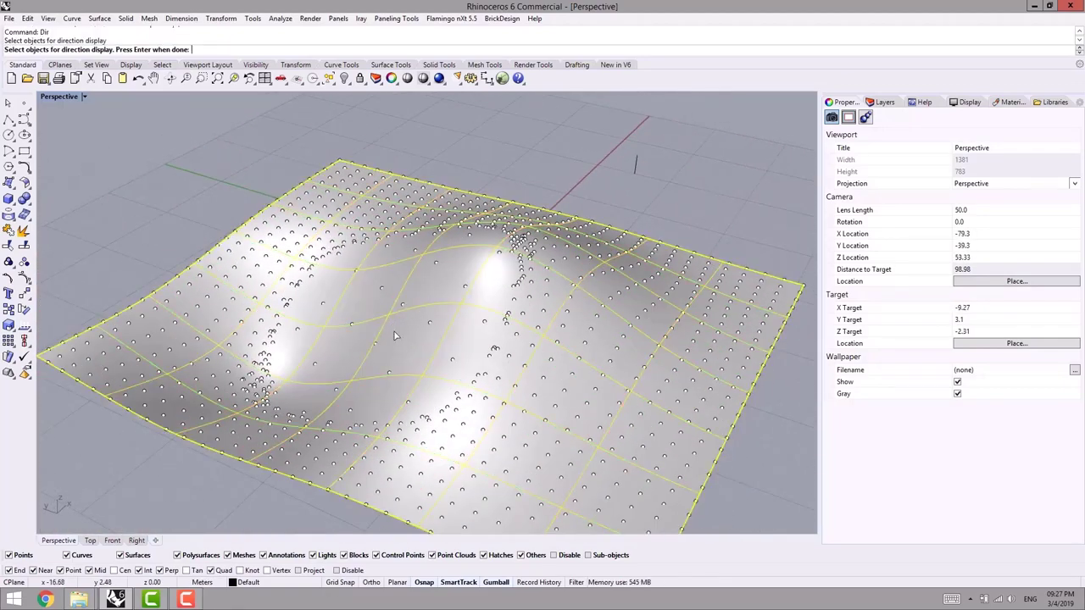
key(Return)
right_drag(380, 327, 349, 284)
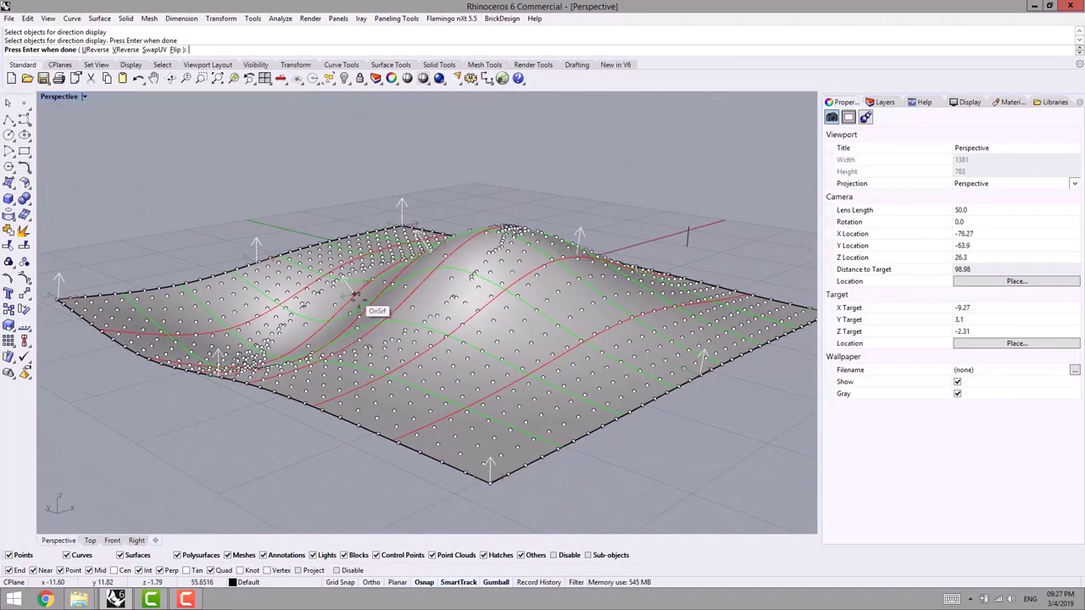
key(Return)
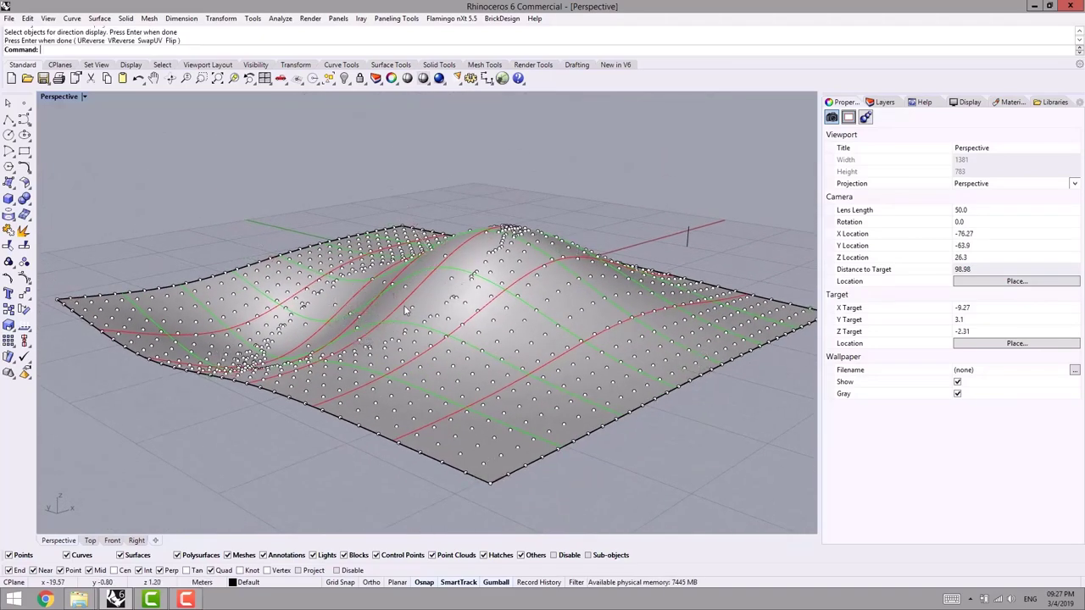
Undo the point grid on the surface
right_drag(525, 256, 314, 319)
scroll(511, 317, down, 6)
key(ctrl+z)
right_drag(634, 263, 579, 264)
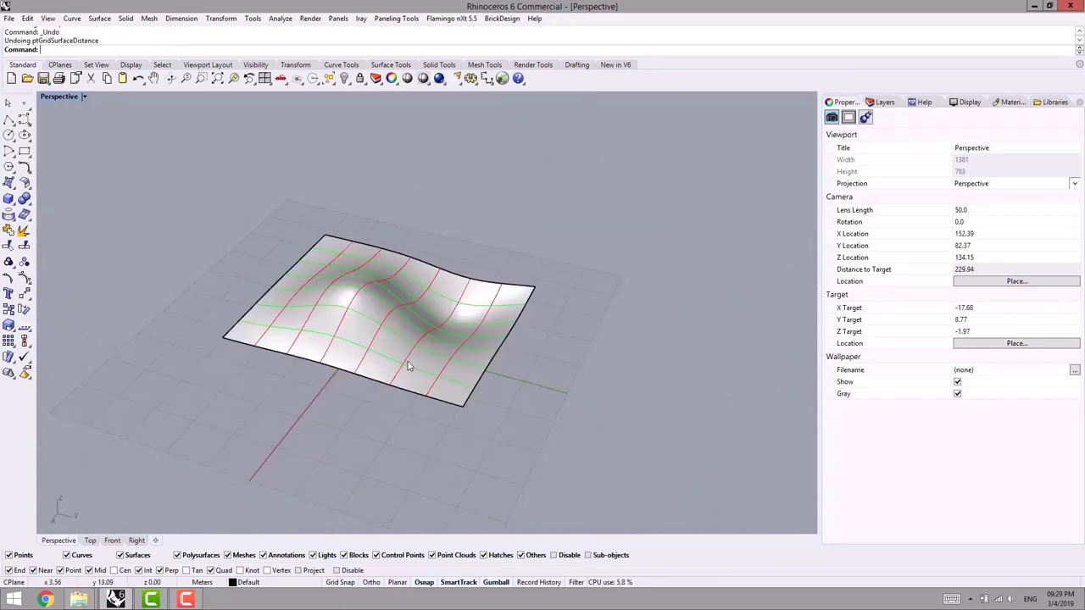
shift+right_drag(409, 365, 395, 381)
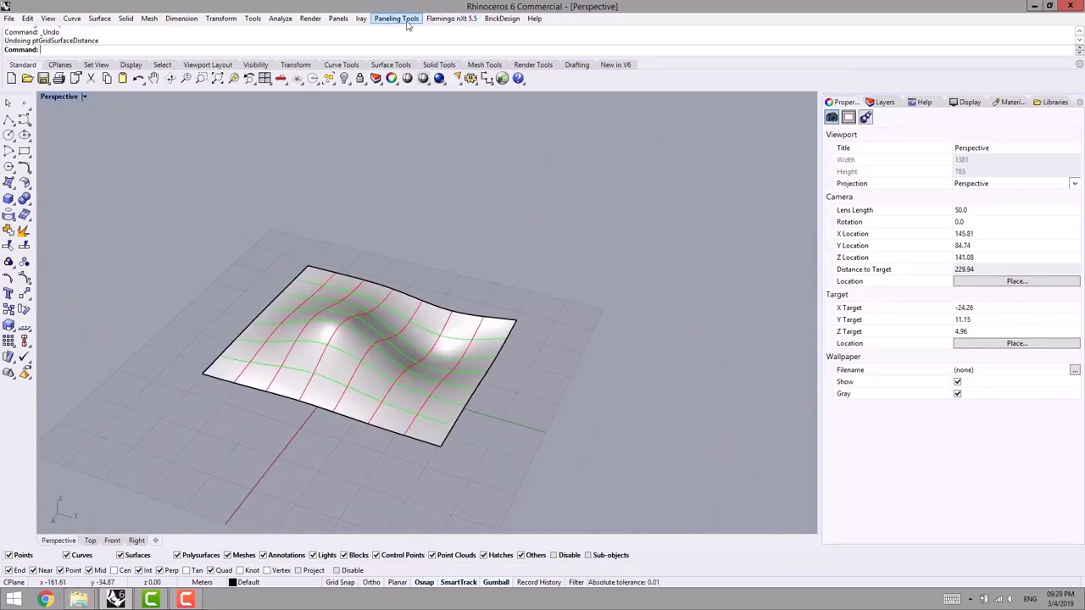
Start a Surface 3D Distance grid on the surface, with its corner at -37.53, -30.63 as the reference point
click(407, 25)
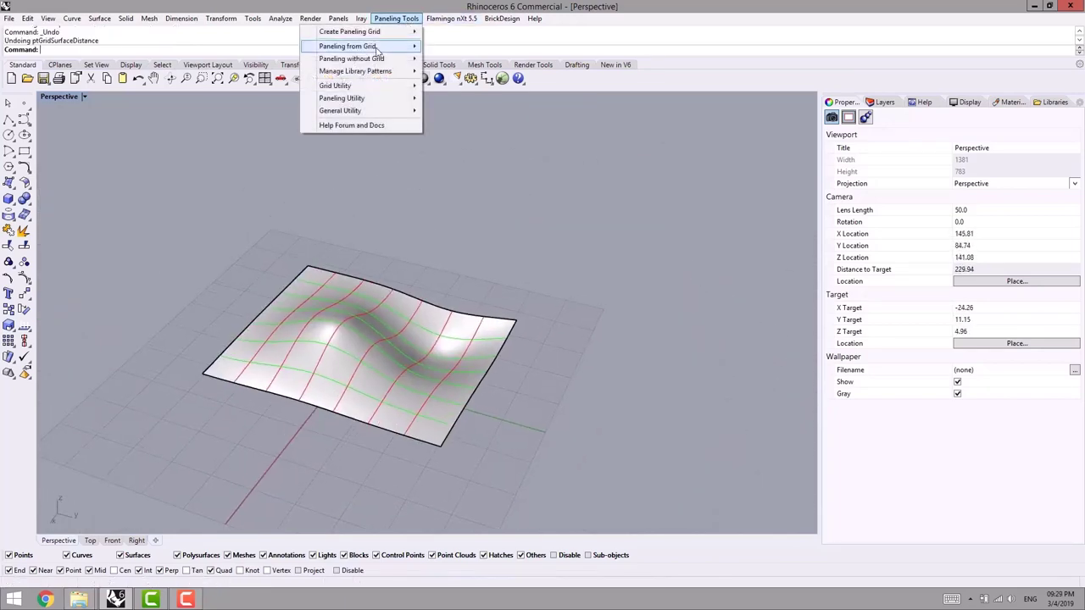
mouse_move(354, 32)
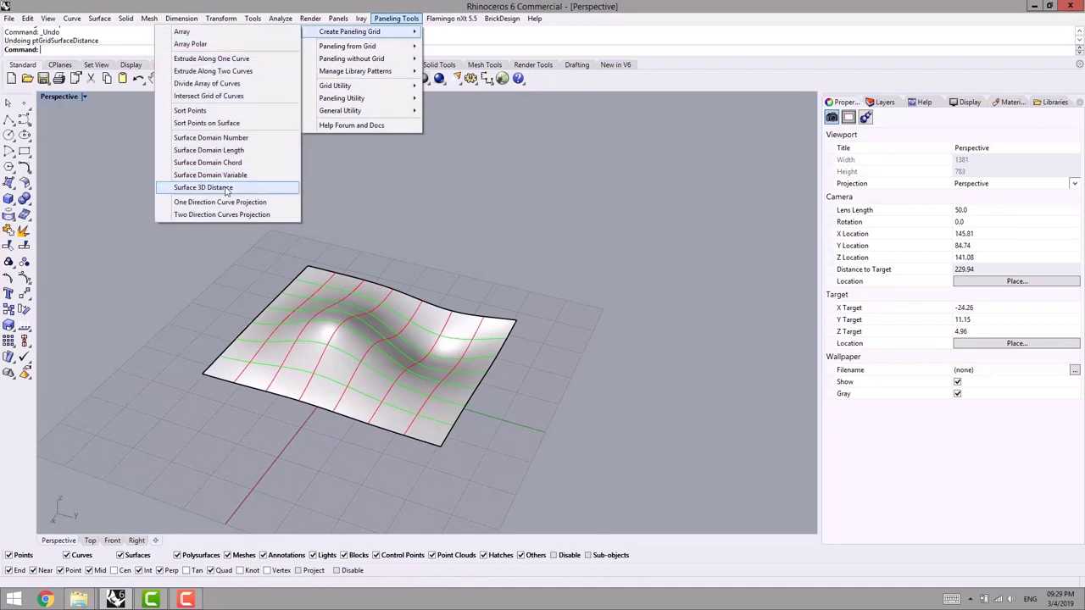
click(220, 188)
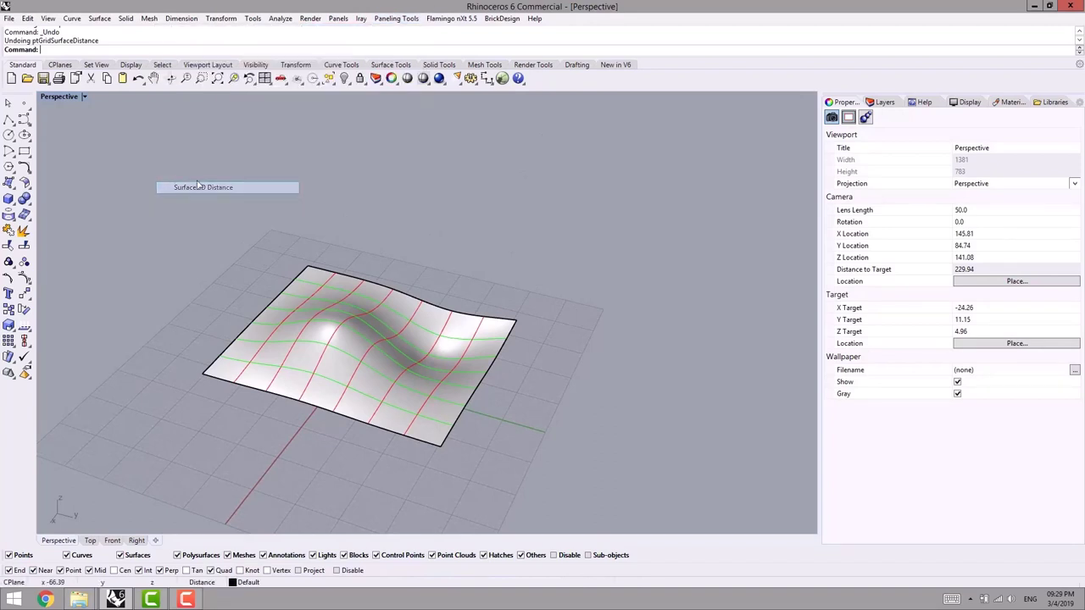
click(310, 323)
right_drag(240, 355, 332, 374)
right_click(332, 375)
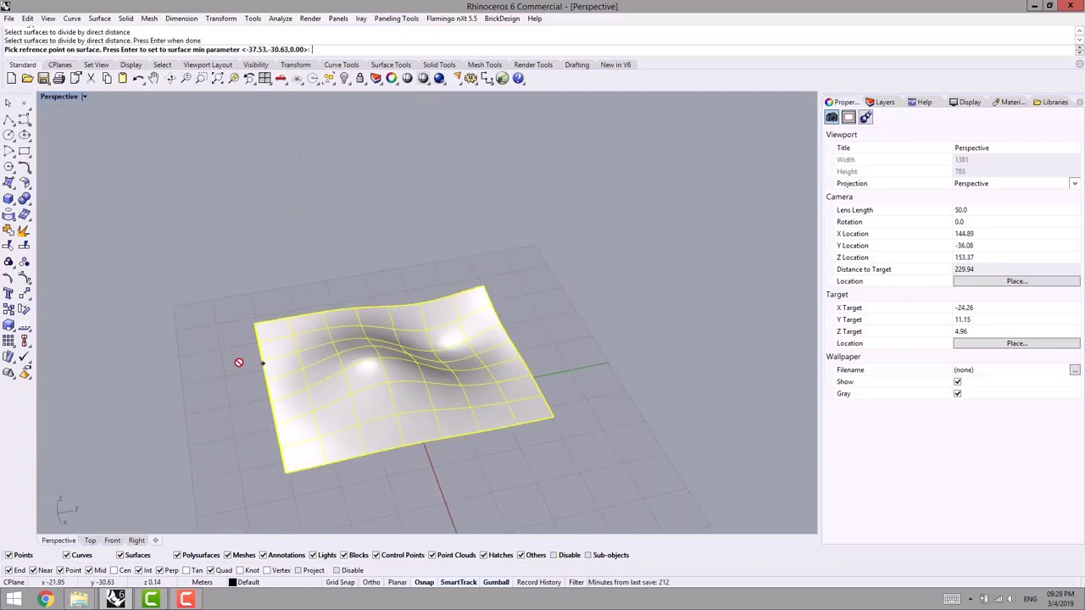
shift+right_drag(311, 417, 314, 374)
right_drag(356, 411, 359, 444)
scroll(359, 444, up, 2)
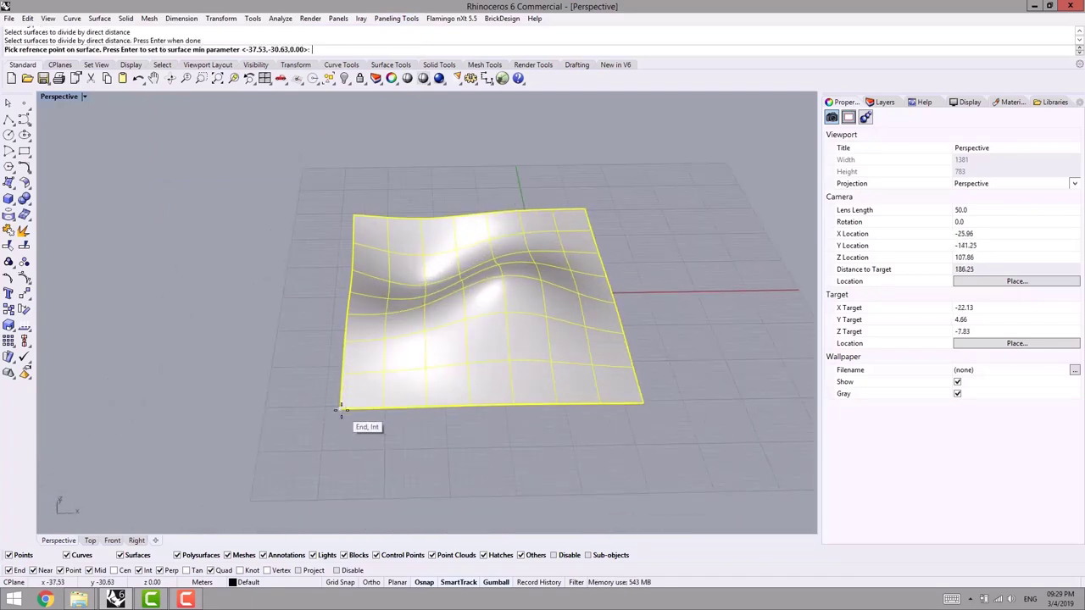
click(342, 410)
Set the U and V distances to 4 and generate the grid with Extend set to Yes
right_drag(287, 384, 246, 356)
scroll(307, 379, up, 2)
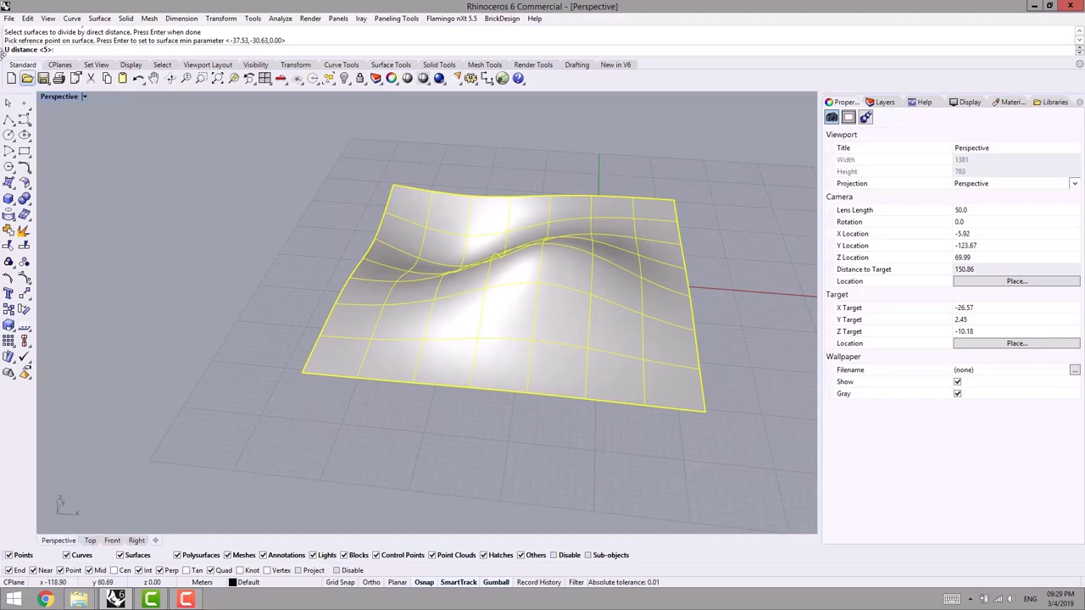
text(4)
key(Return)
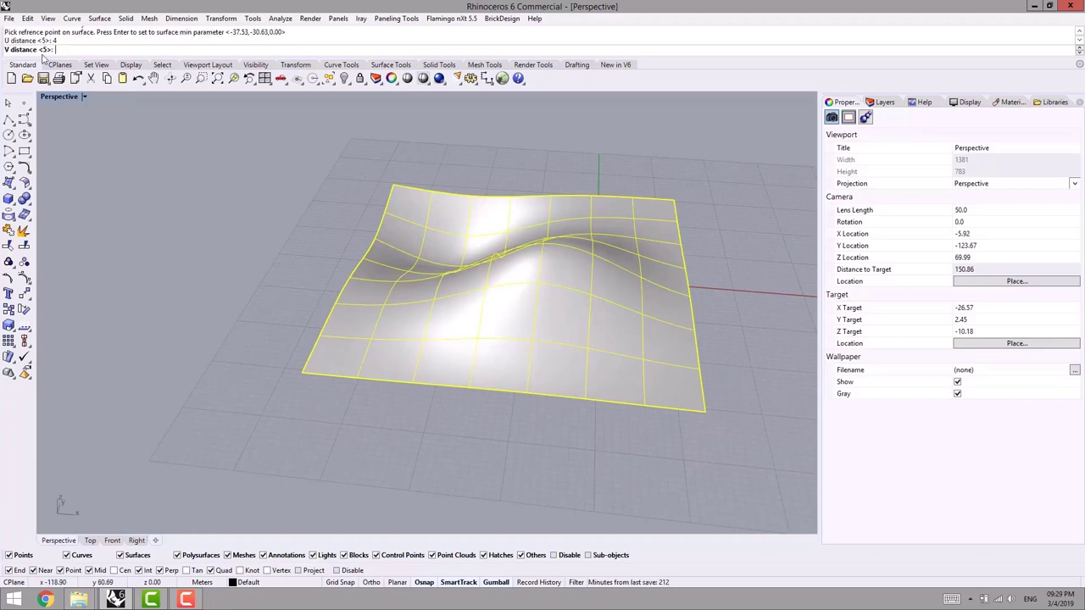
text(4)
key(Return)
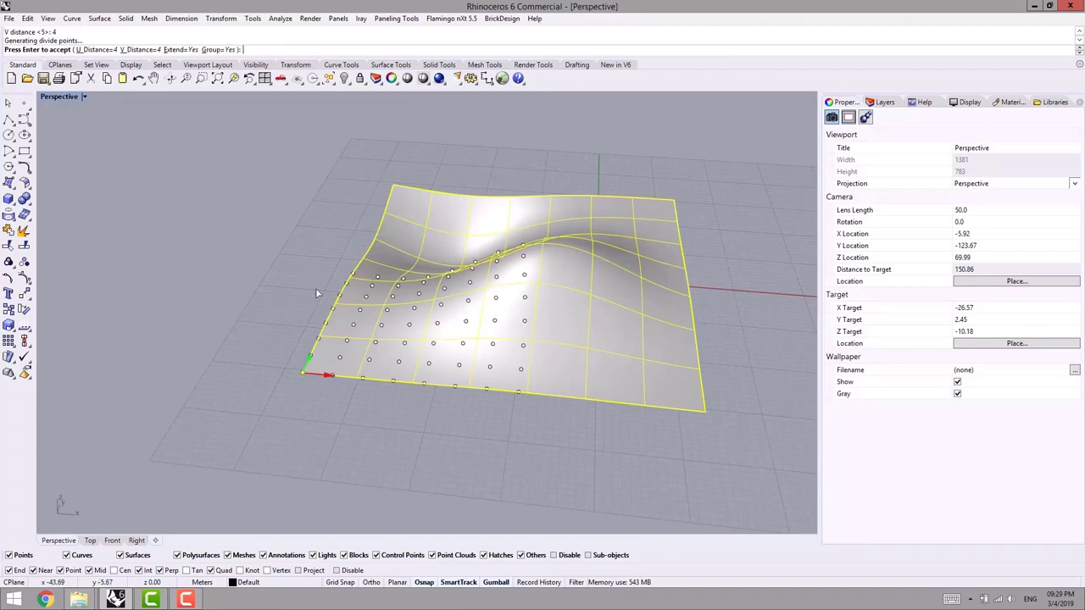
right_drag(316, 293, 488, 361)
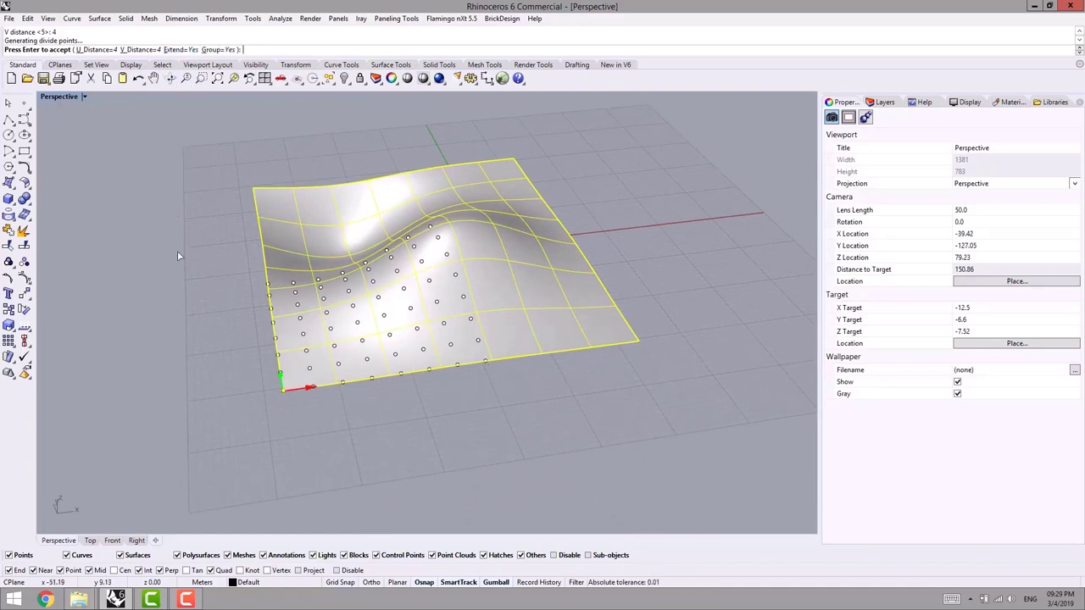
key(Return)
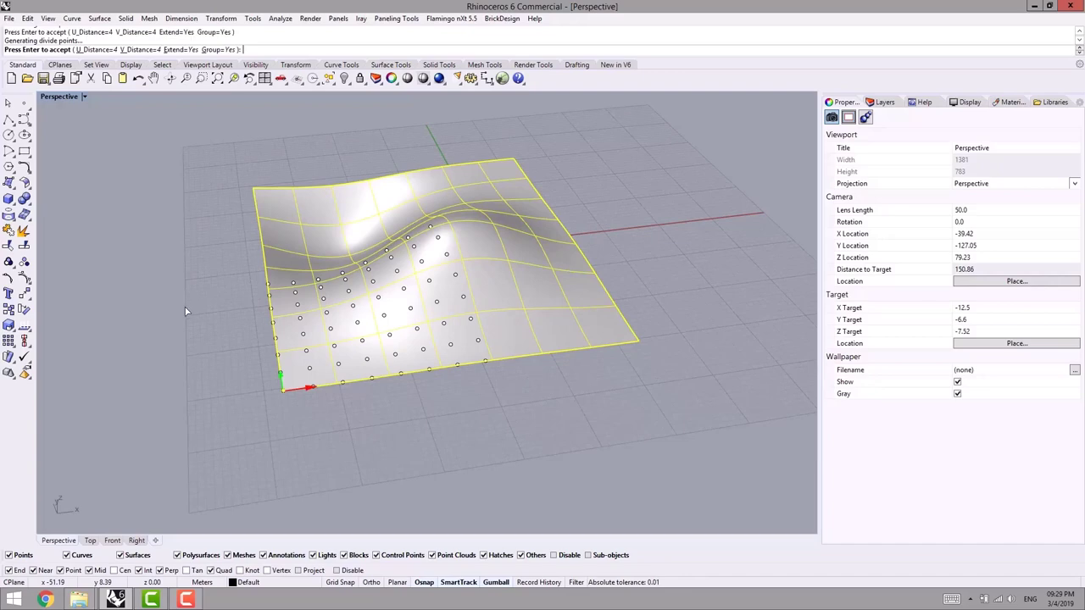
click(184, 317)
Duplicate the surface beside the original, about 80 m along the red axis
right_drag(255, 346, 176, 342)
right_drag(405, 337, 376, 286)
click(376, 285)
scroll(330, 303, down, 3)
alt+drag(327, 292, 532, 309)
Generate a Surface 3D Distance grid on the copy from its matching corner, with U and V distances of 4 and Extend set to No
right_click(429, 229)
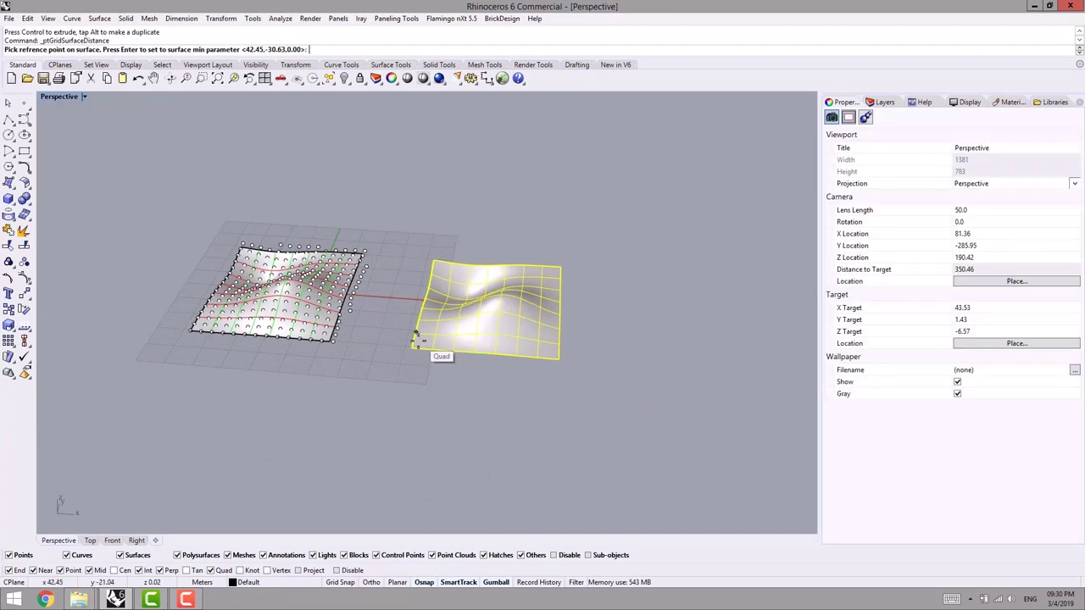
click(413, 347)
key(Return)
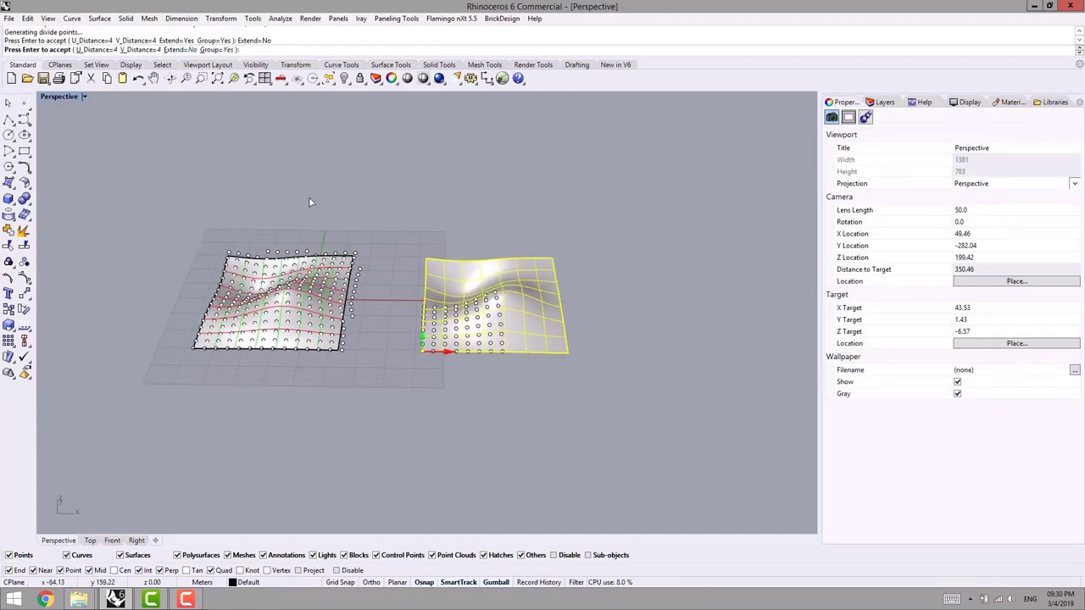
key(Return)
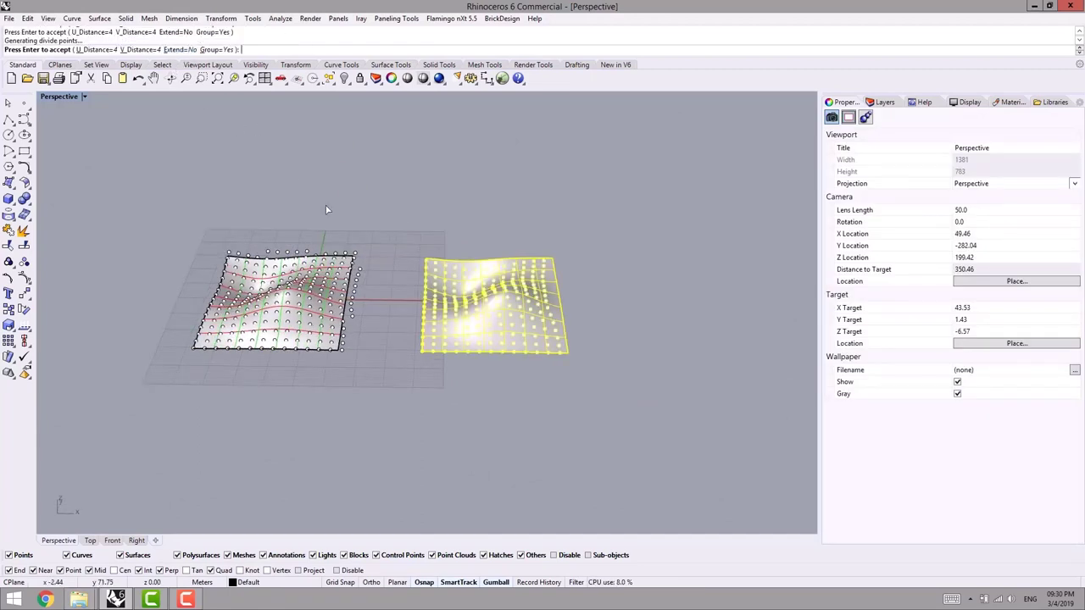
Compare the extended and non-extended point grids along the edges of the two surfaces
shift+right_drag(514, 283, 479, 315)
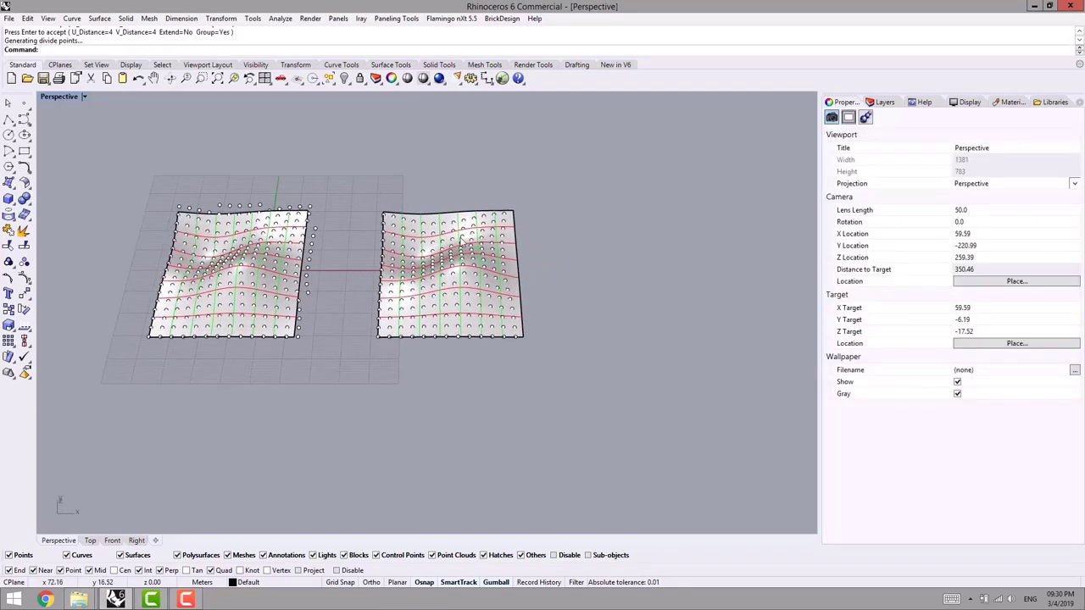
shift+right_drag(463, 243, 459, 259)
right_drag(506, 222, 510, 246)
scroll(191, 248, up, 2)
shift+right_drag(313, 315, 254, 254)
scroll(244, 447, up, 5)
right_drag(245, 447, 263, 454)
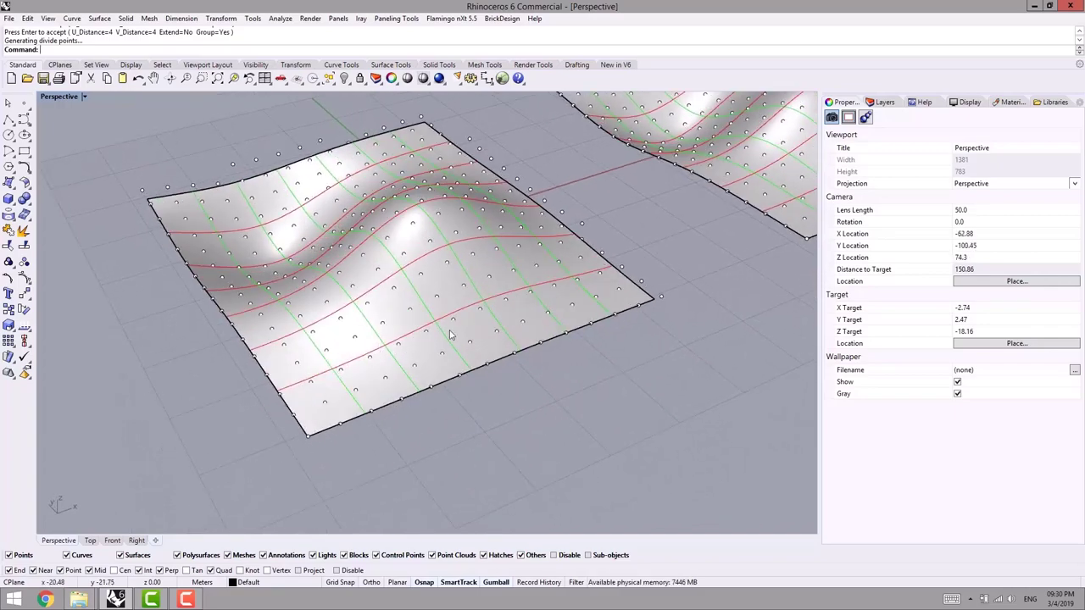
shift+right_drag(511, 301, 307, 388)
scroll(307, 387, down, 3)
right_drag(570, 288, 591, 323)
scroll(602, 286, up, 5)
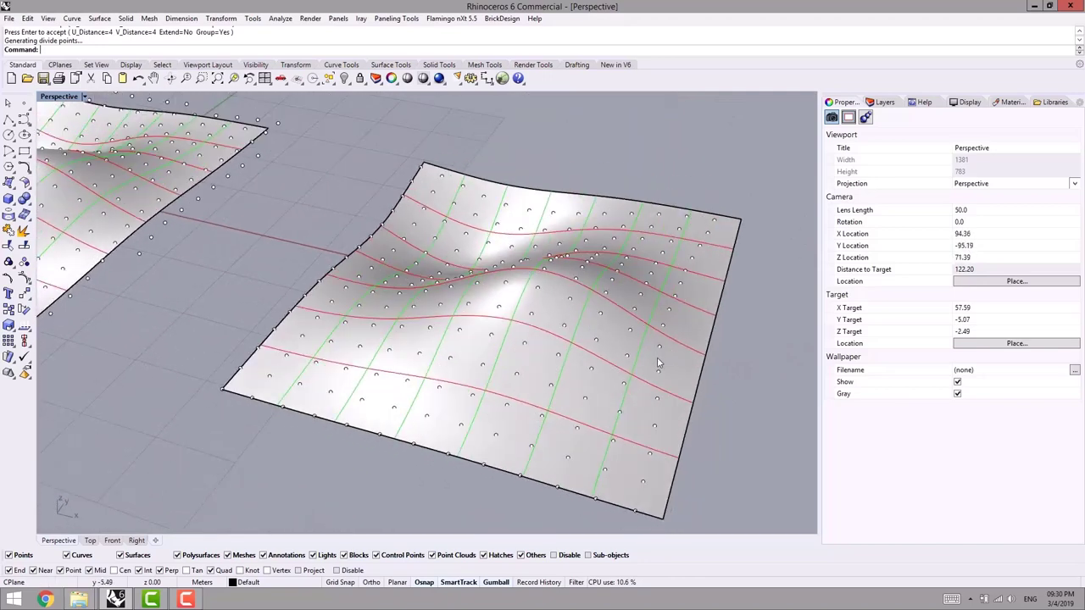
shift+right_drag(658, 362, 629, 340)
shift+right_drag(573, 300, 524, 315)
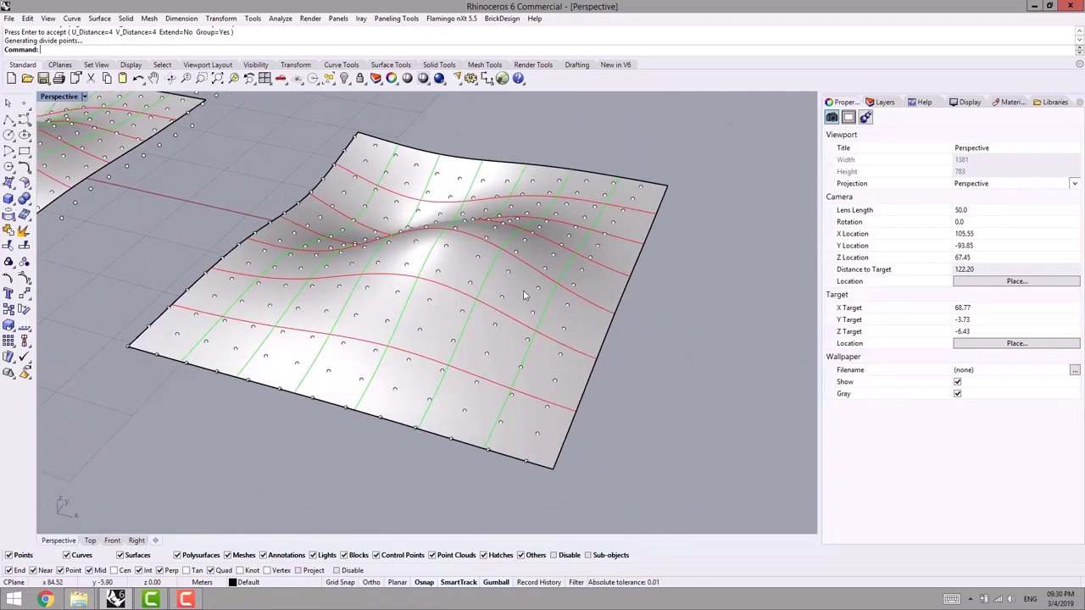
Measure the distances between three pairs of neighbouring grid points on the copied surface, including the pair starting at its base corner
text(dist)
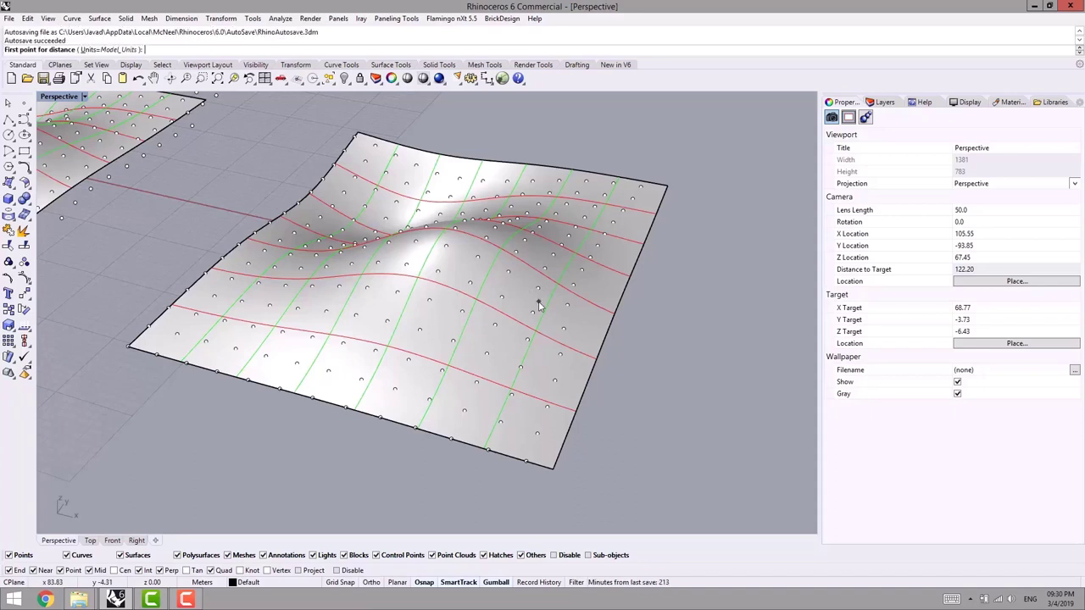
key(Return)
click(499, 293)
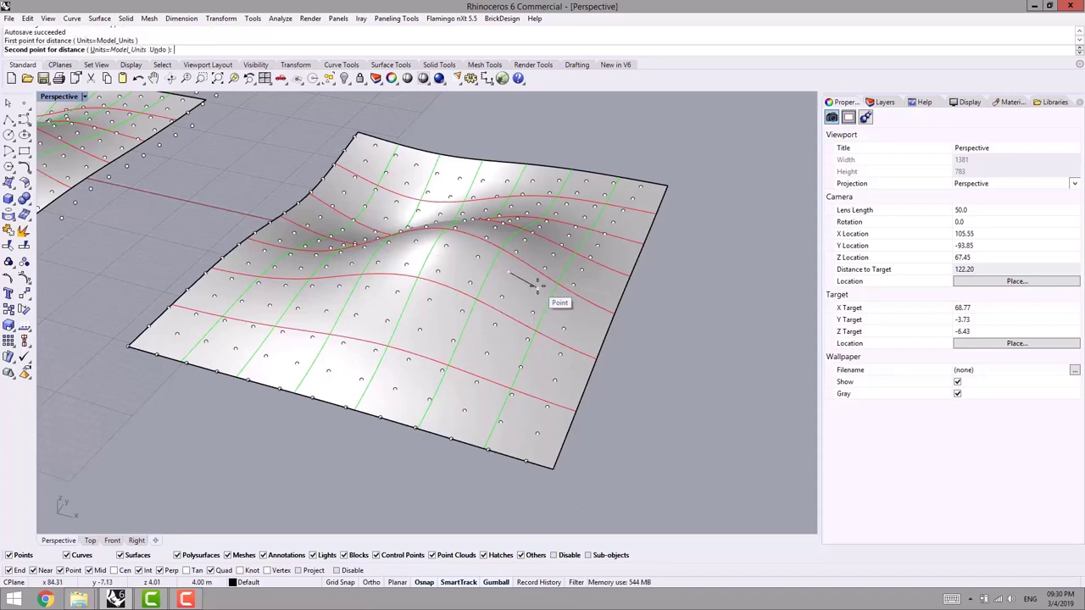
click(543, 290)
key(Return)
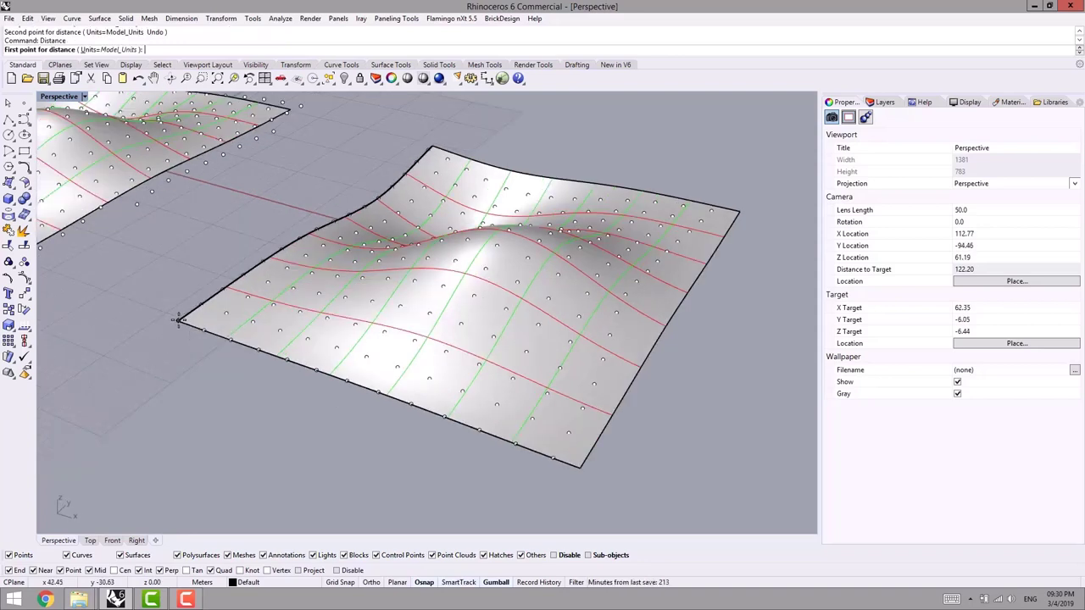
click(178, 321)
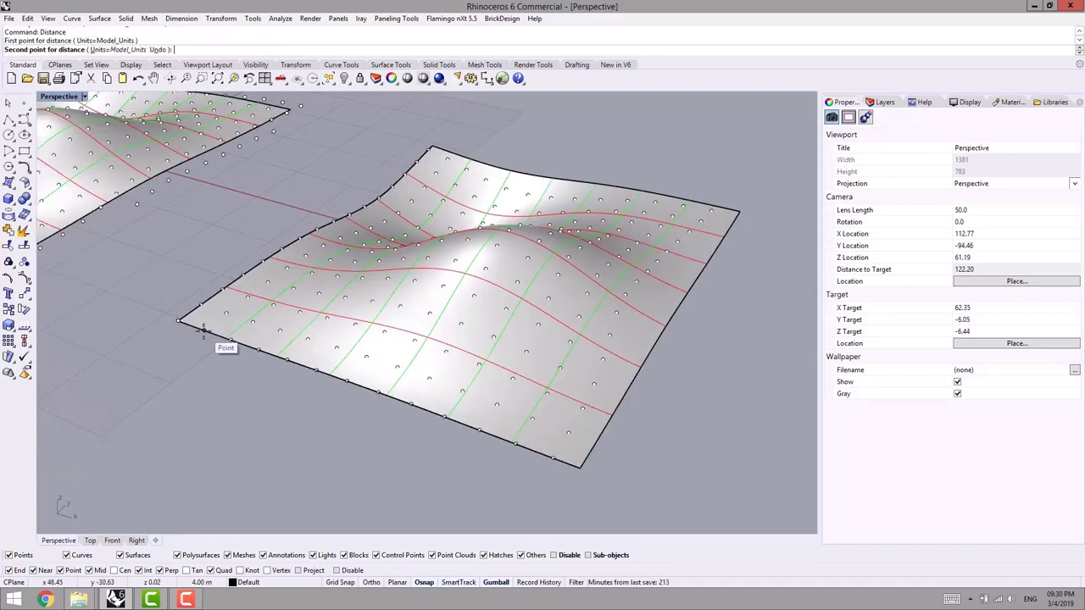
click(204, 330)
key(Return)
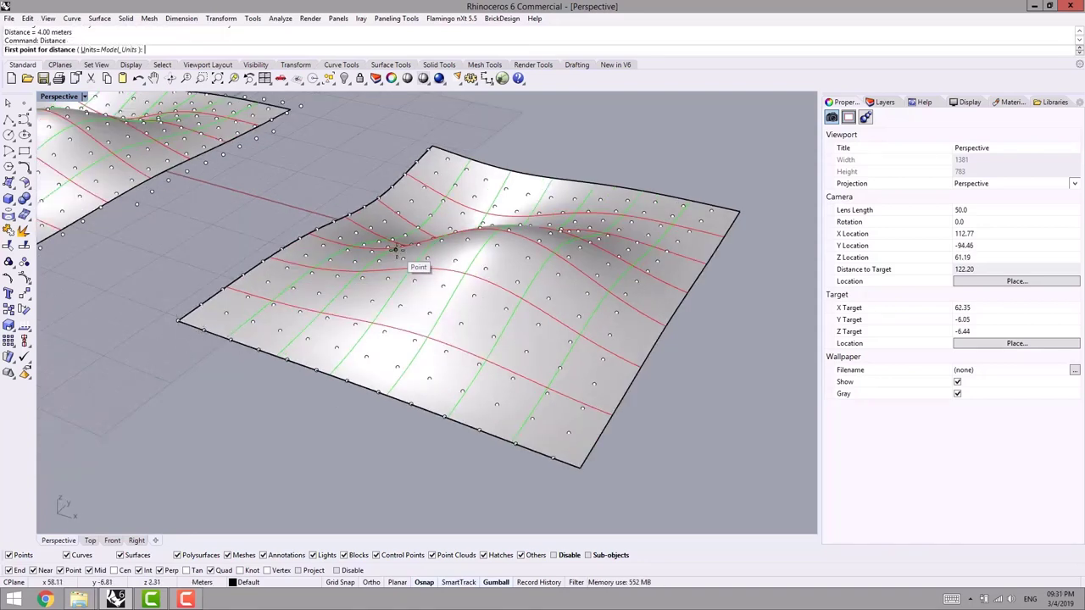
click(400, 258)
click(379, 262)
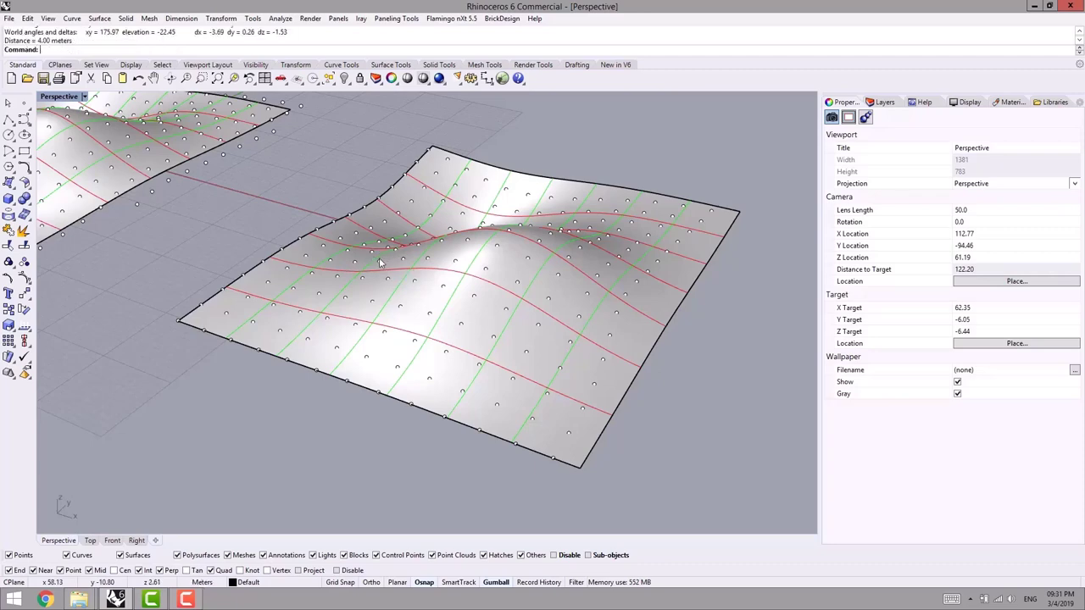
Examine the points beyond the far edges of the extended grid against the matching edges of the non-extended copy
right_drag(158, 285, 213, 308)
scroll(295, 348, down, 4)
shift+right_drag(371, 379, 417, 374)
scroll(298, 216, up, 4)
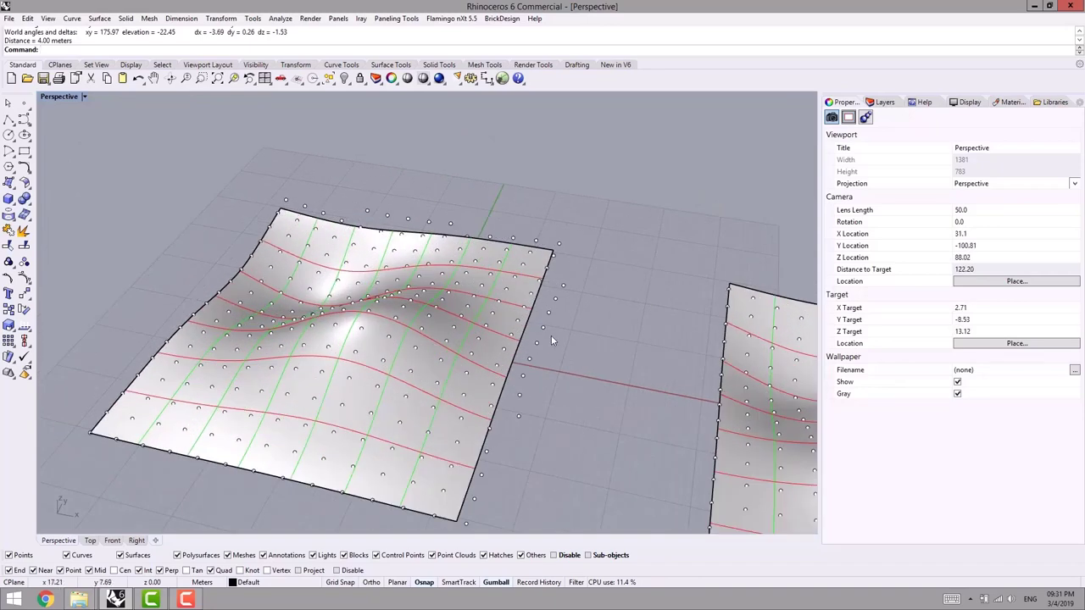
shift+right_drag(593, 348, 506, 278)
scroll(546, 369, down, 4)
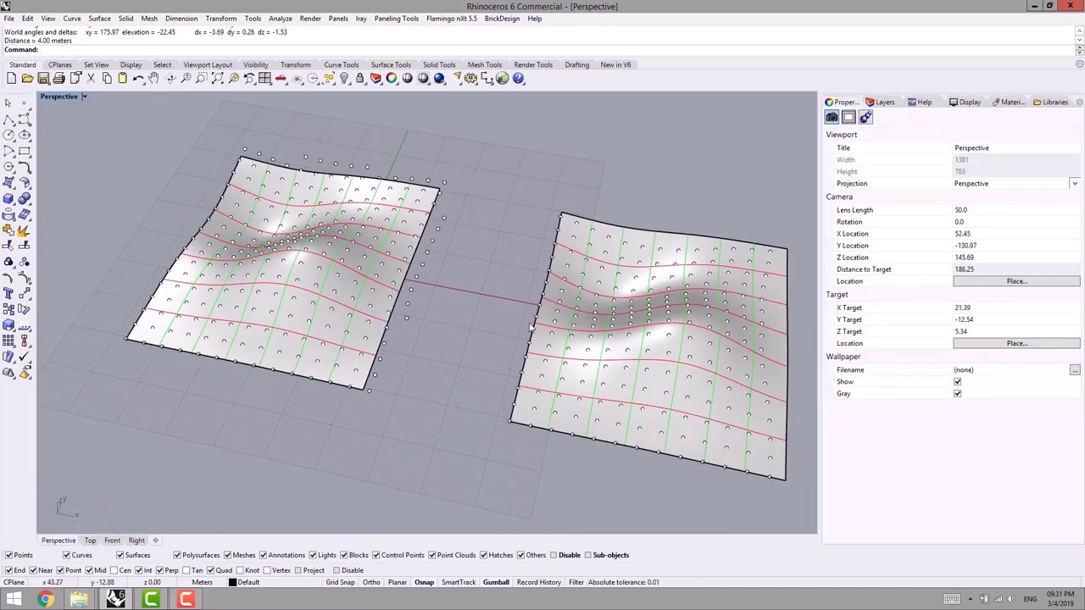
shift+right_drag(560, 252, 557, 226)
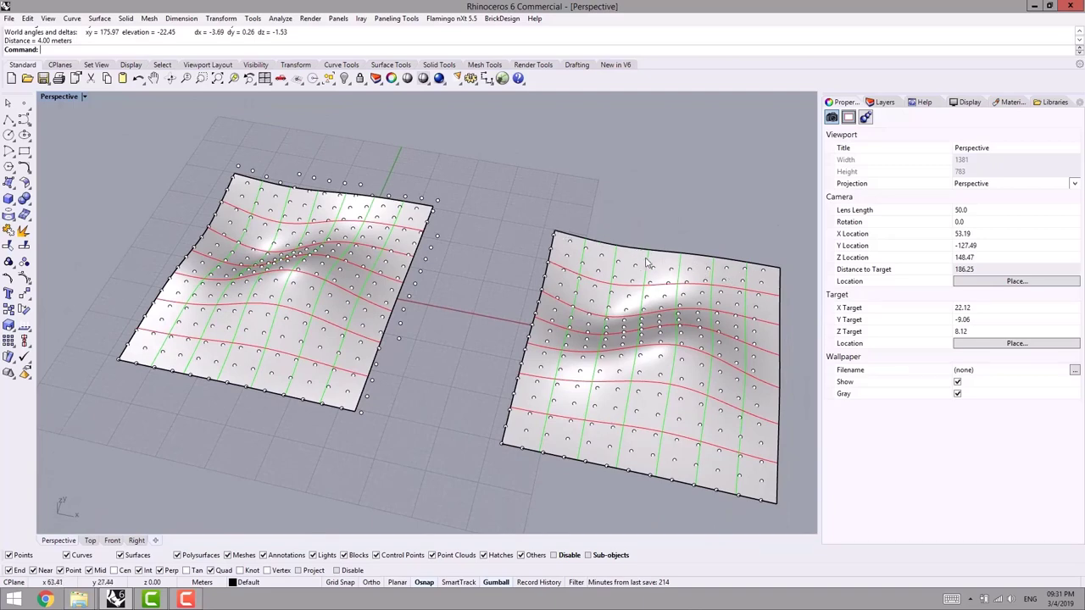
scroll(648, 264, up, 2)
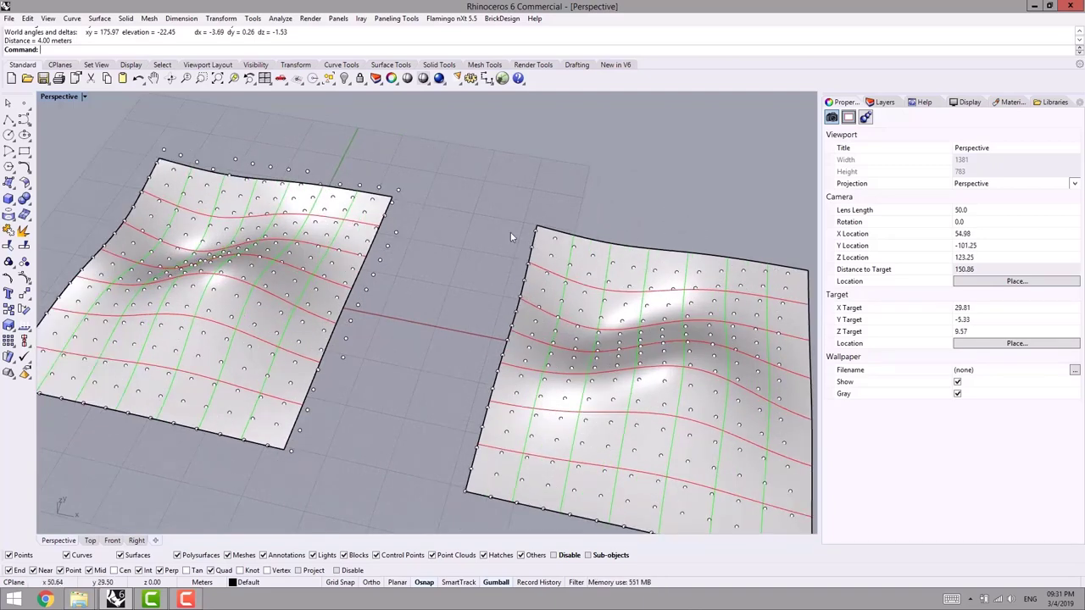
right_drag(308, 245, 464, 299)
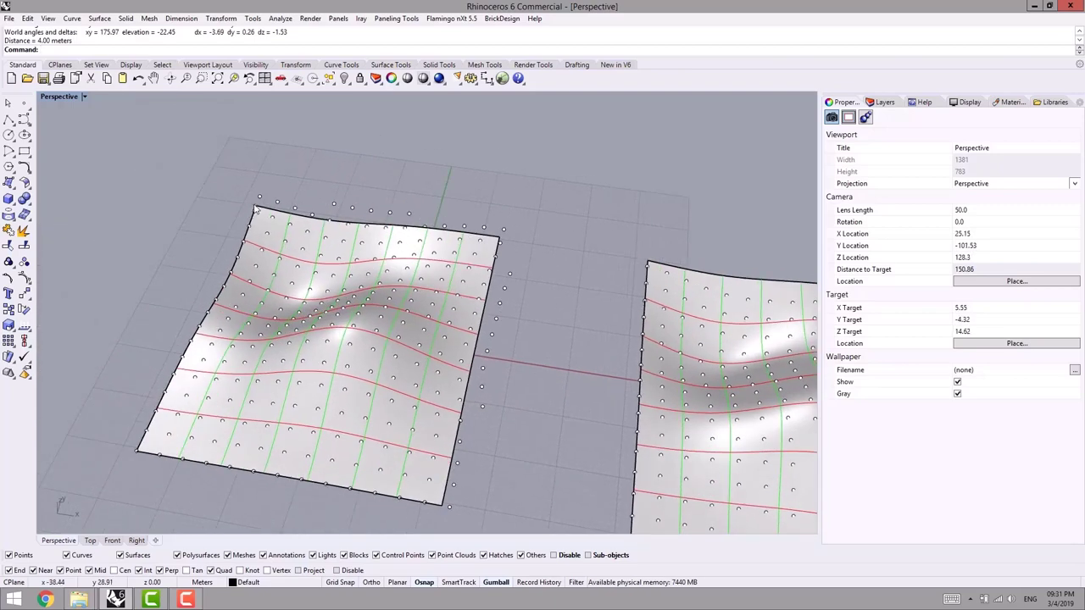
scroll(256, 210, up, 2)
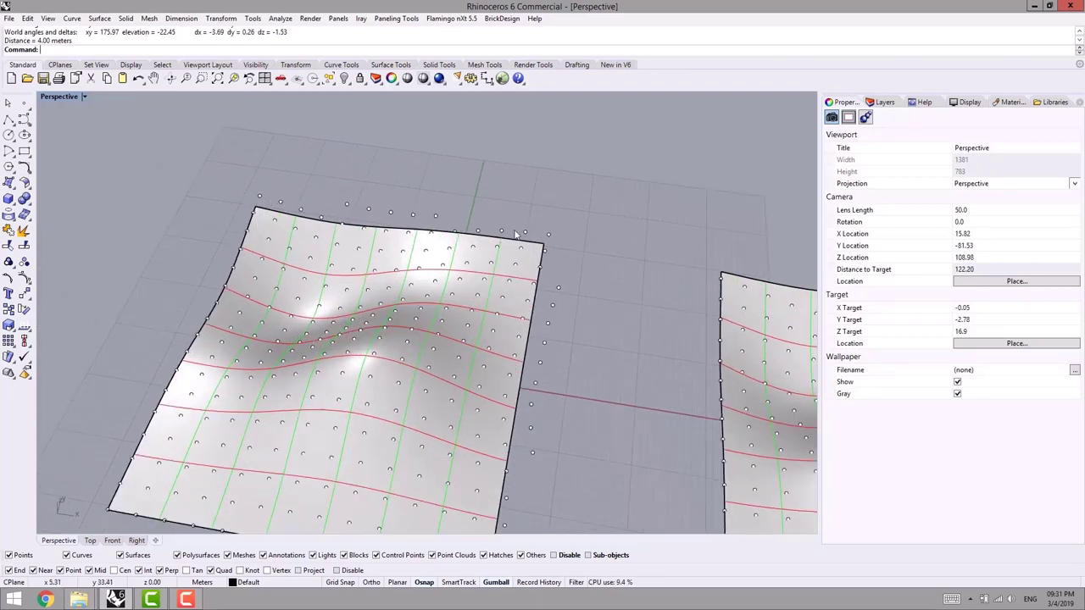
scroll(305, 299, down, 4)
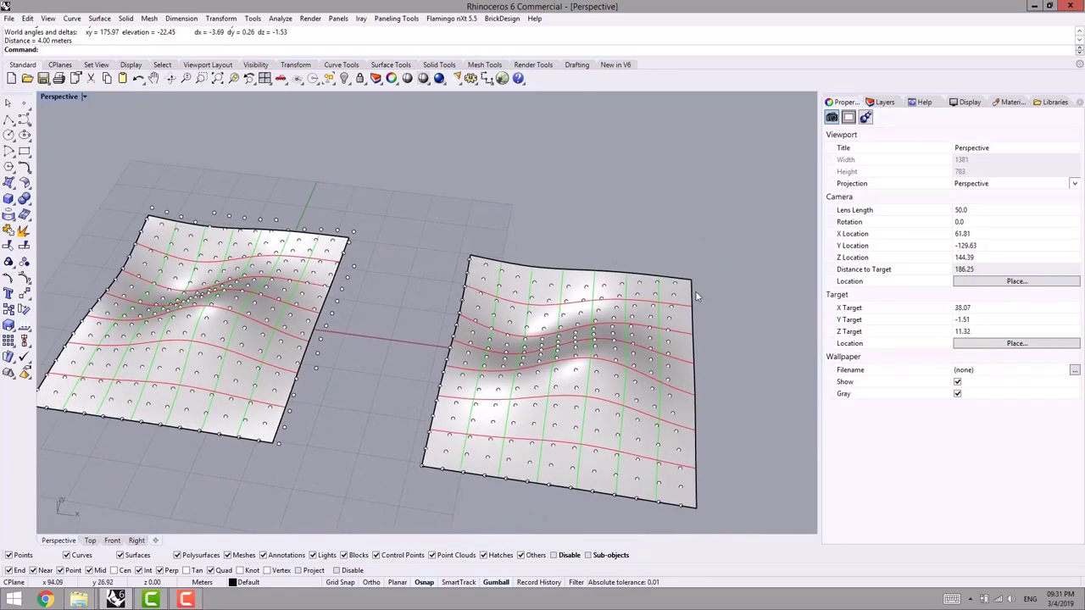
Place a third copy of the surface behind the original along the green axis
scroll(657, 435, down, 2)
click(469, 377)
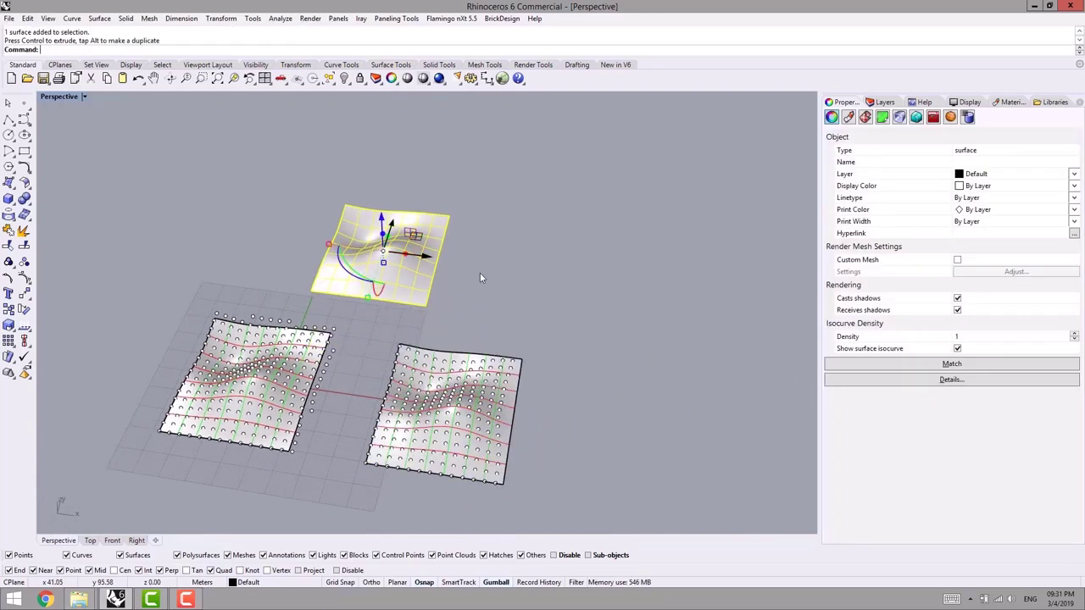
right_drag(480, 272, 414, 357)
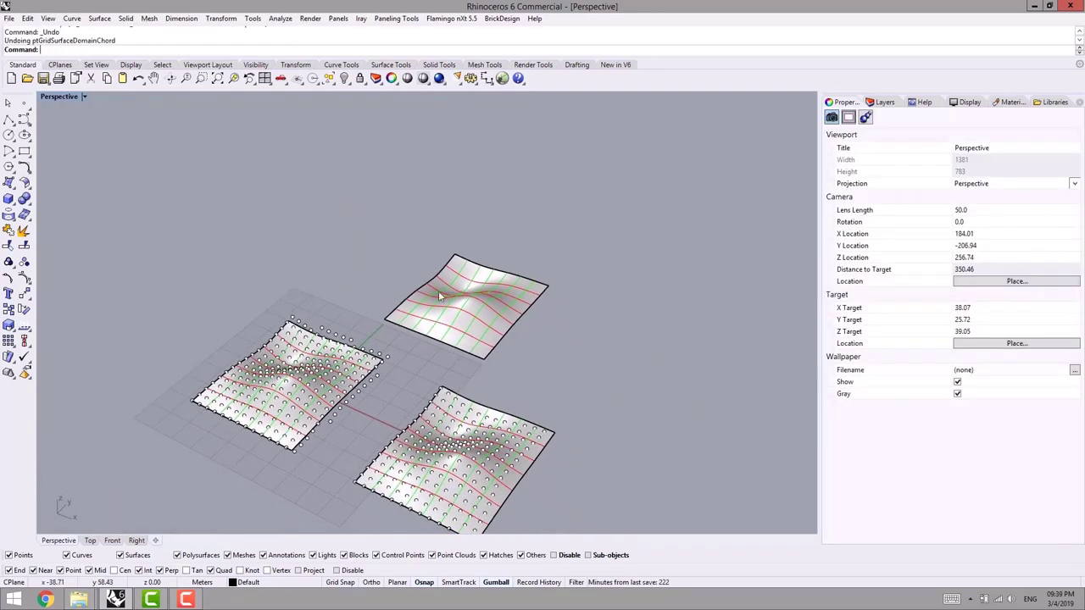
Generate a Surface Domain Chord grid on the third surface with U and V distance lists of 4 and Group set to Yes
click(396, 18)
mouse_move(348, 34)
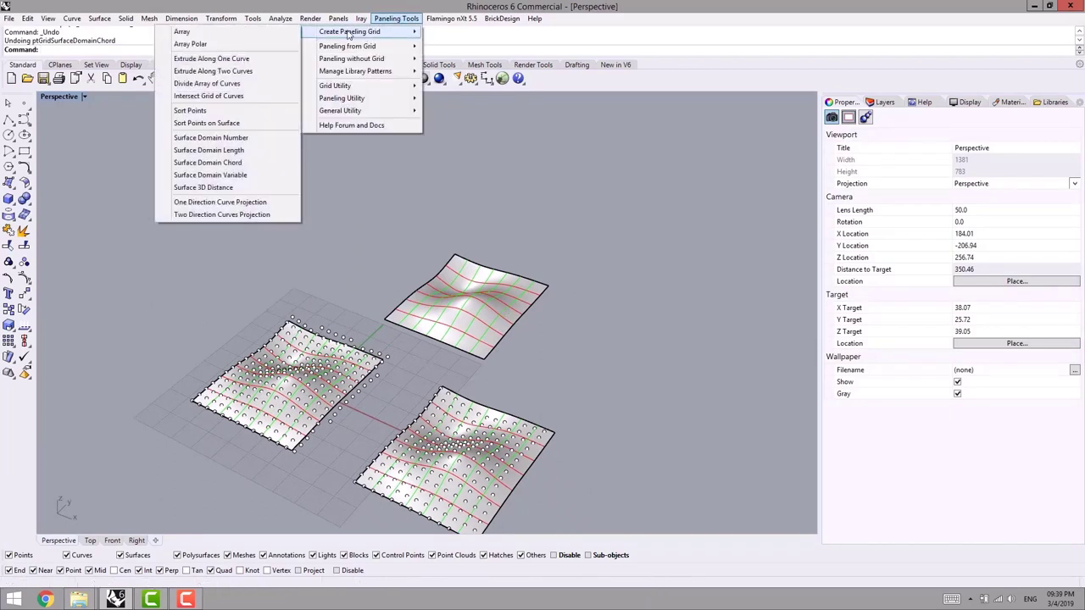
click(239, 164)
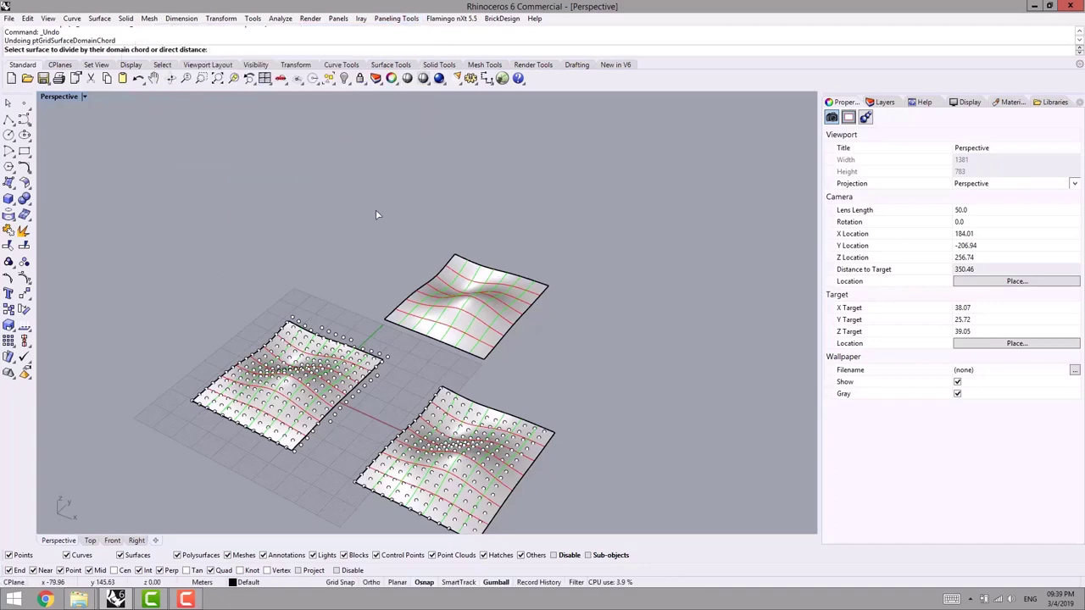
shift+right_drag(376, 215, 343, 220)
click(450, 352)
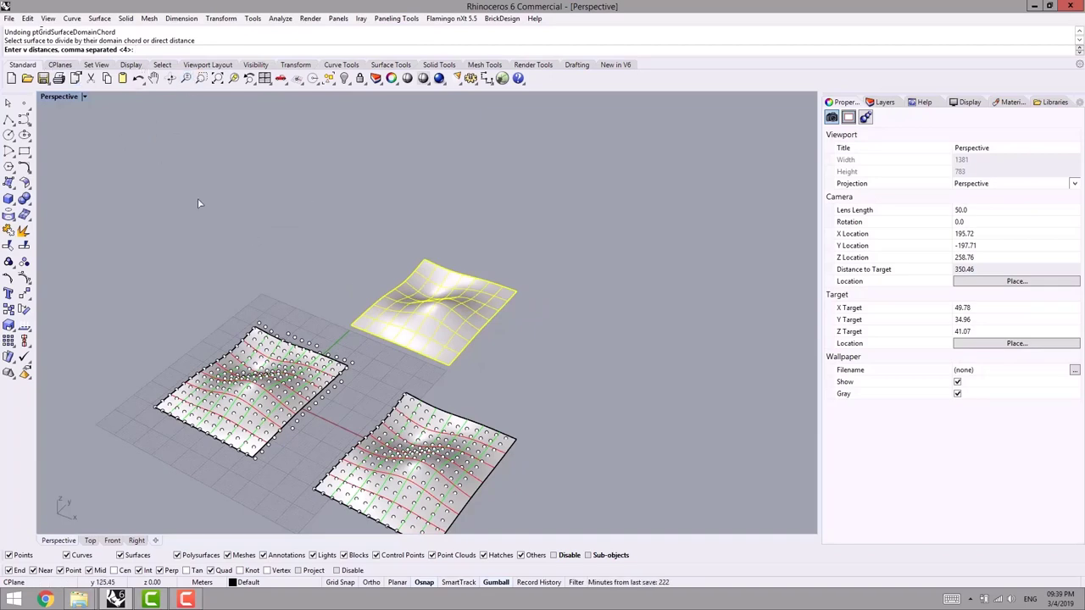
key(Return)
shift+right_drag(284, 293, 273, 290)
scroll(280, 339, up, 10)
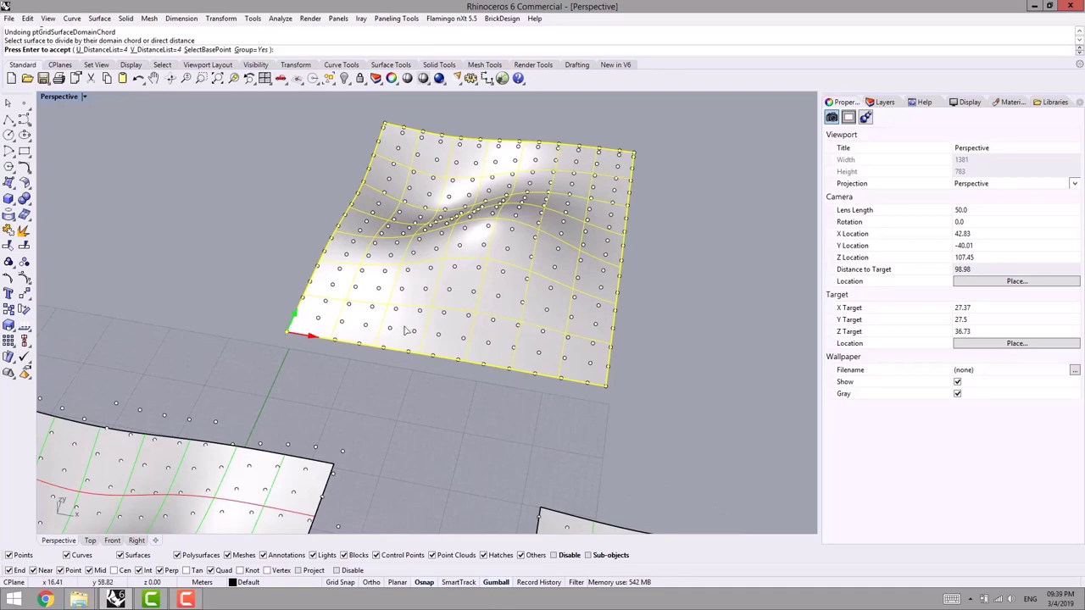
key(Return)
Compare the Surface Domain Chord grid with the two Surface 3D Distance grids, checking how the points meet the surface edges
scroll(663, 377, down, 2)
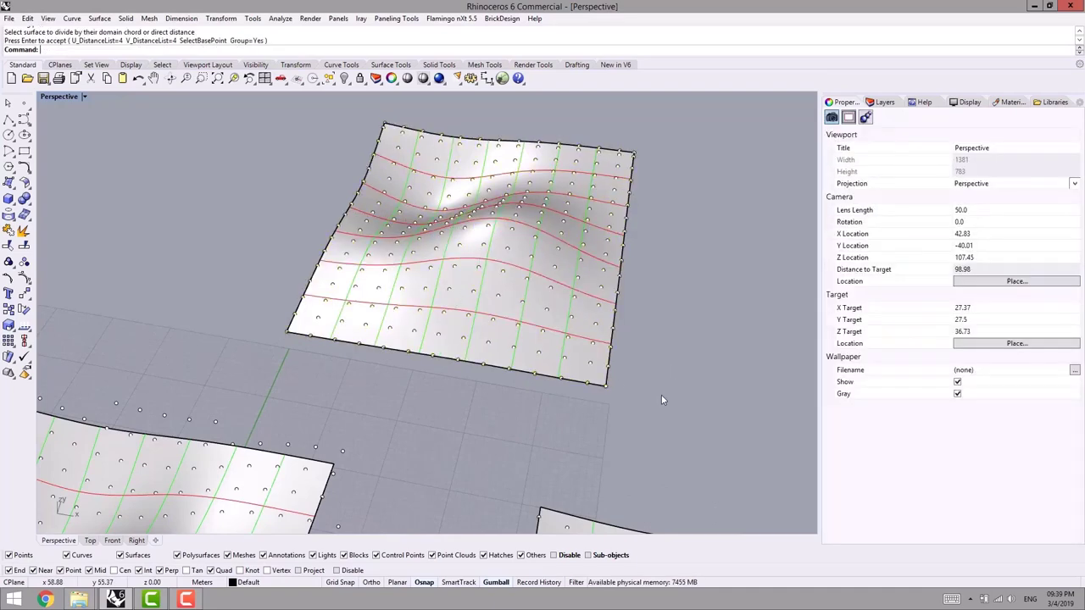
scroll(476, 234, down, 2)
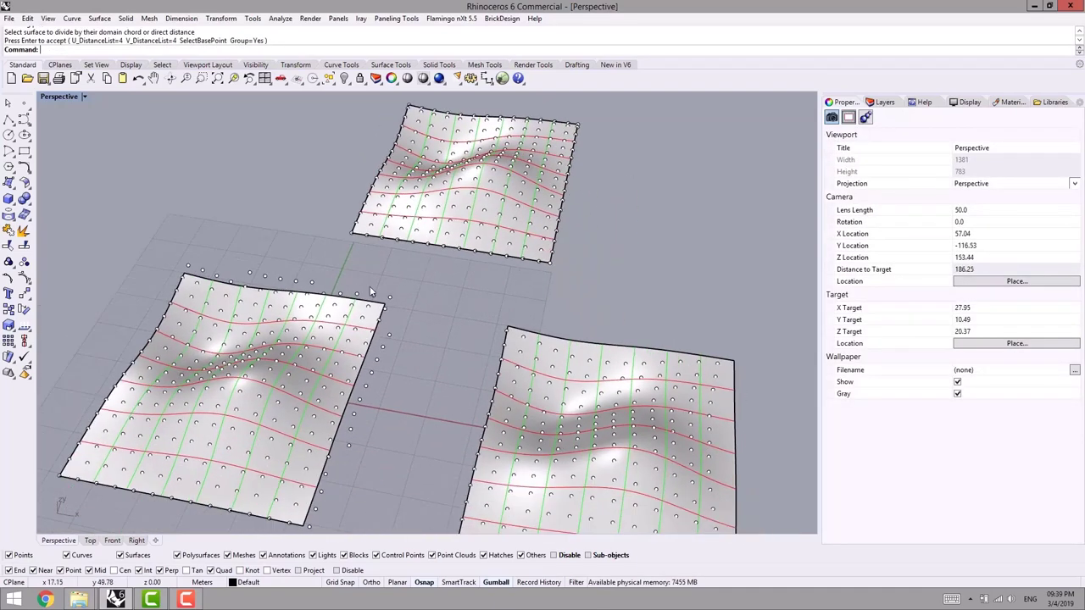
scroll(373, 293, down, 2)
shift+right_drag(486, 229, 486, 263)
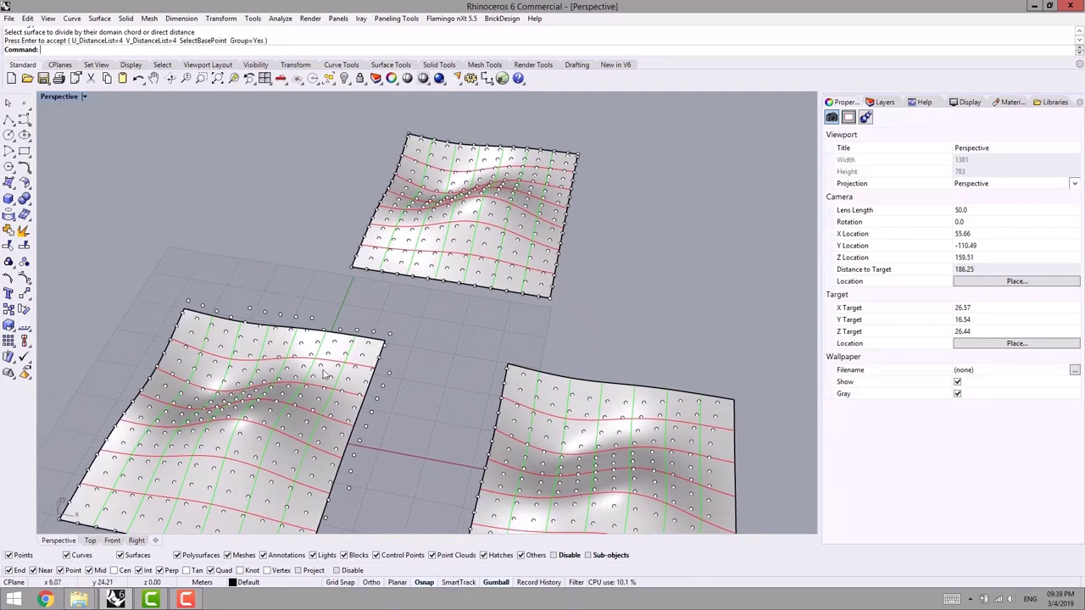
shift+right_drag(397, 361, 387, 338)
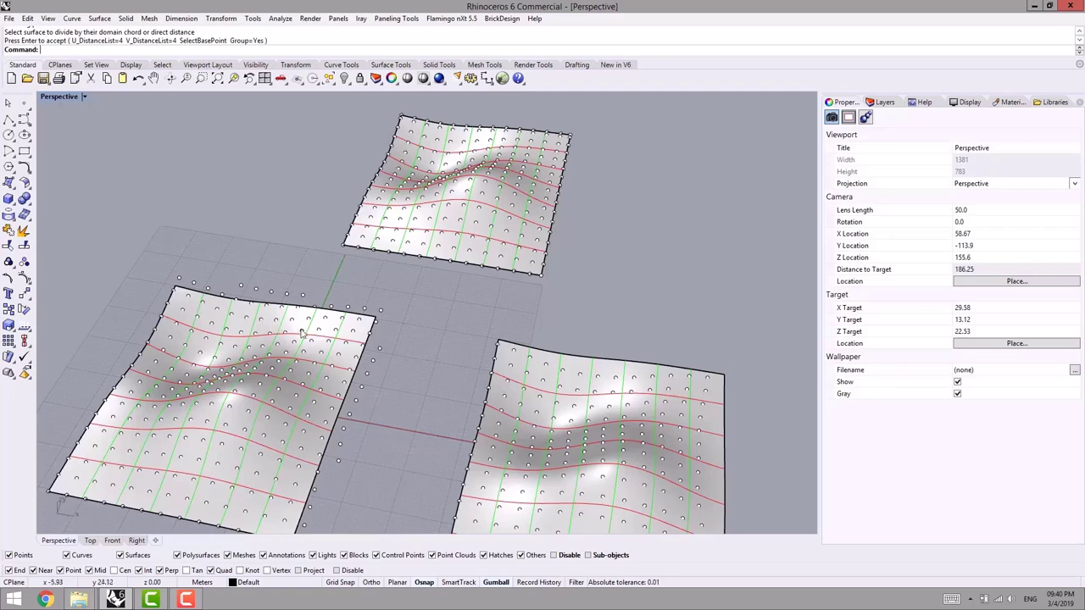
right_drag(315, 360, 380, 313)
right_drag(354, 351, 333, 336)
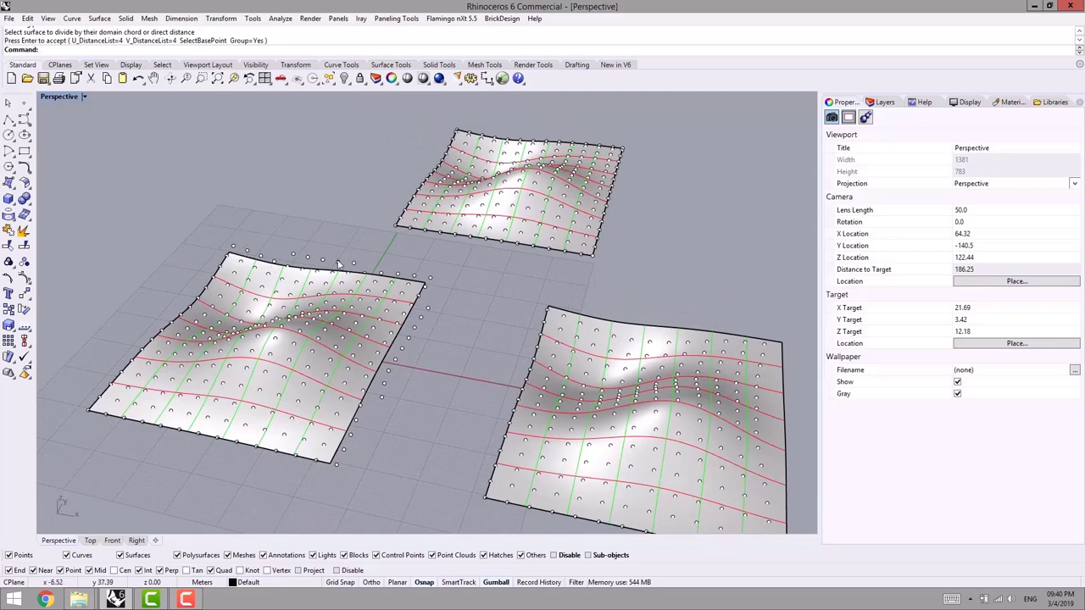
shift+right_drag(474, 262, 413, 526)
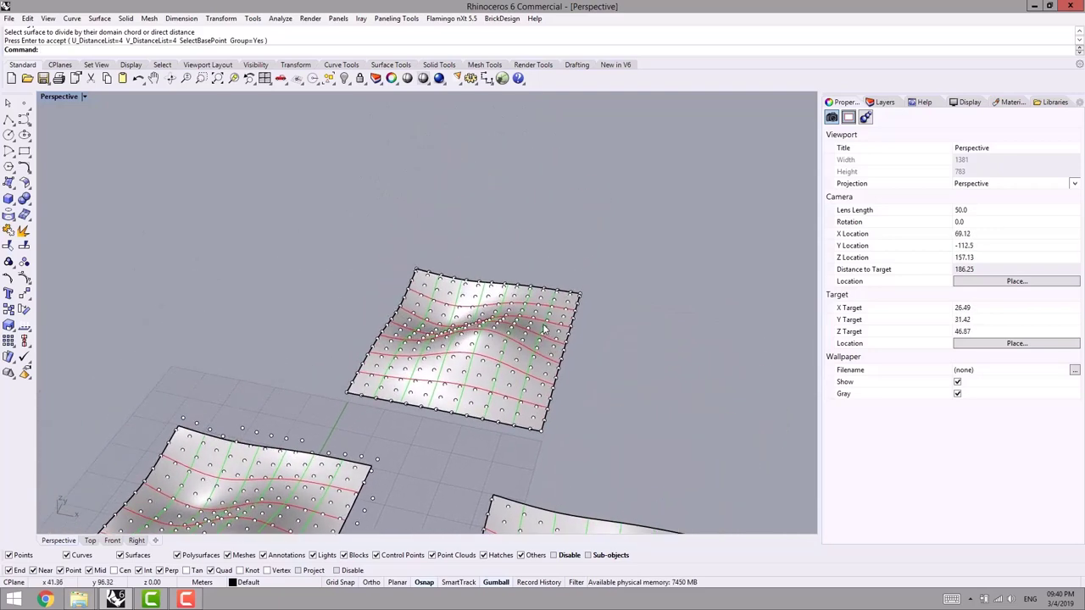
scroll(589, 287, up, 16)
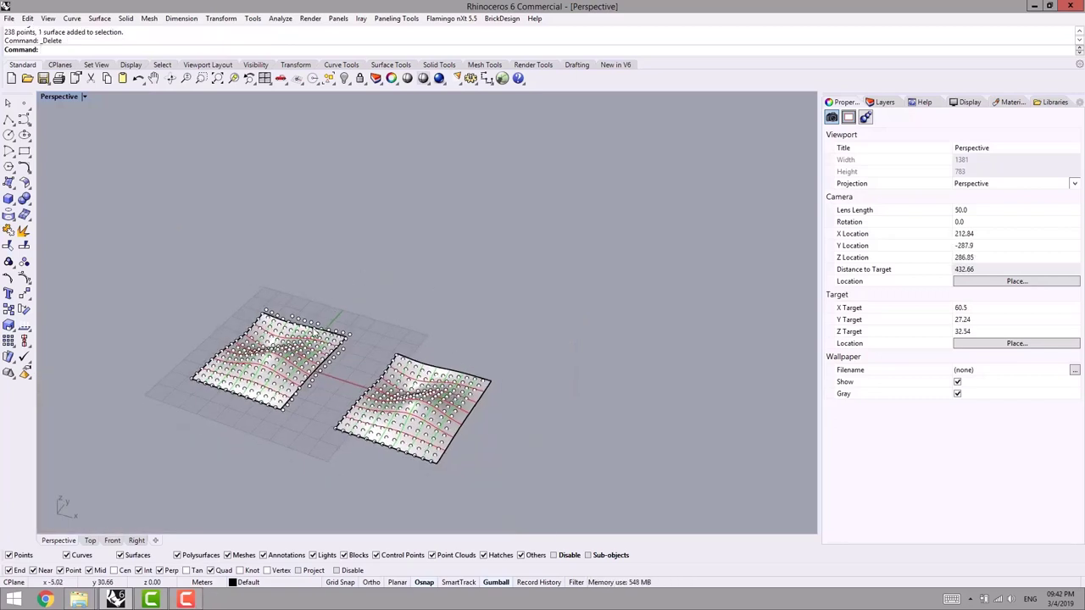
Delete the two remaining surfaces together with their point grids
right_drag(429, 350, 495, 363)
drag(540, 271, 159, 498)
key(Delete)
right_drag(168, 488, 344, 363)
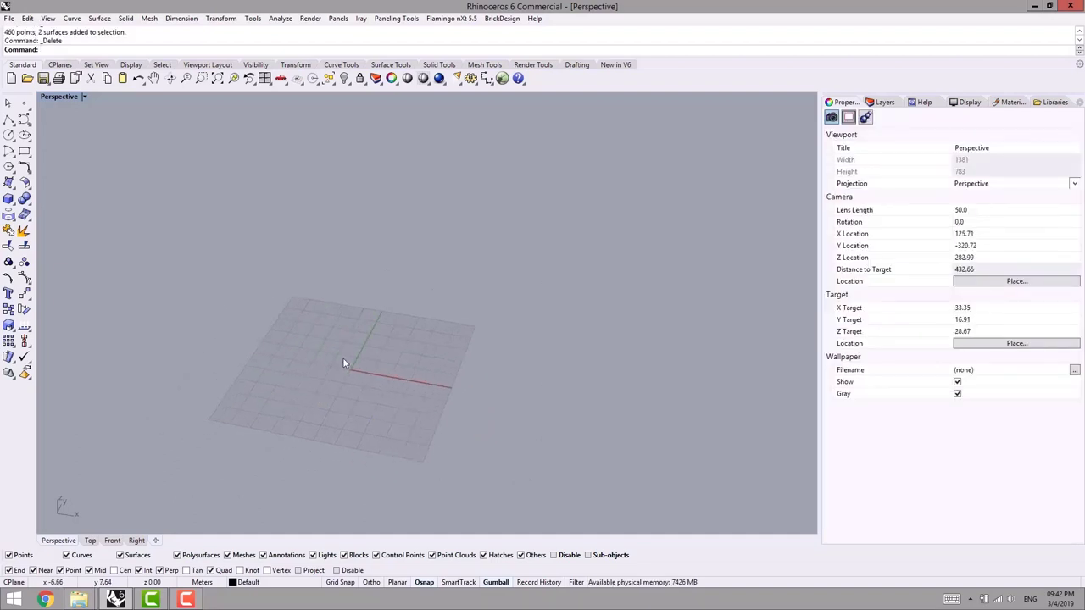
click(404, 19)
mouse_move(386, 33)
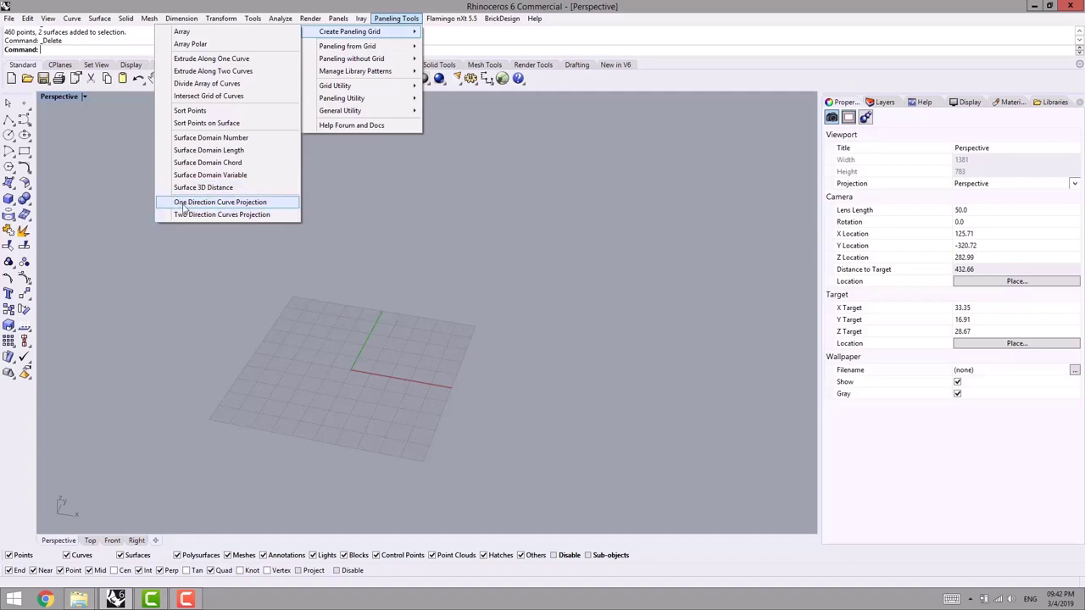
click(340, 345)
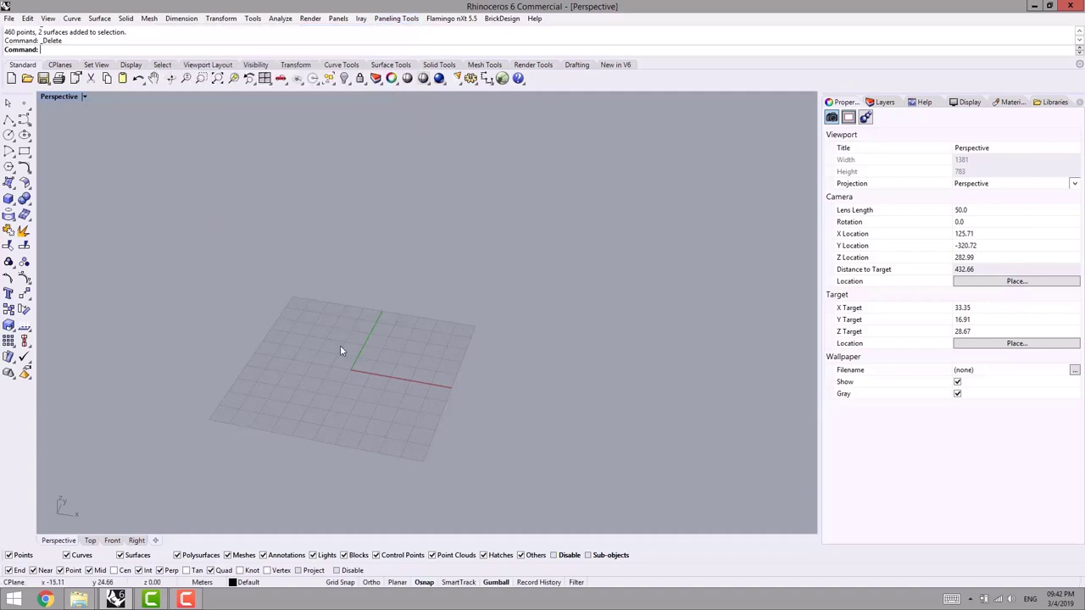
Draw a closed degree-3 interpolated curve through five points around the origin on the ground plane
right_drag(340, 345, 373, 334)
scroll(373, 364, up, 4)
shift+right_drag(372, 389, 386, 347)
middle_click(385, 348)
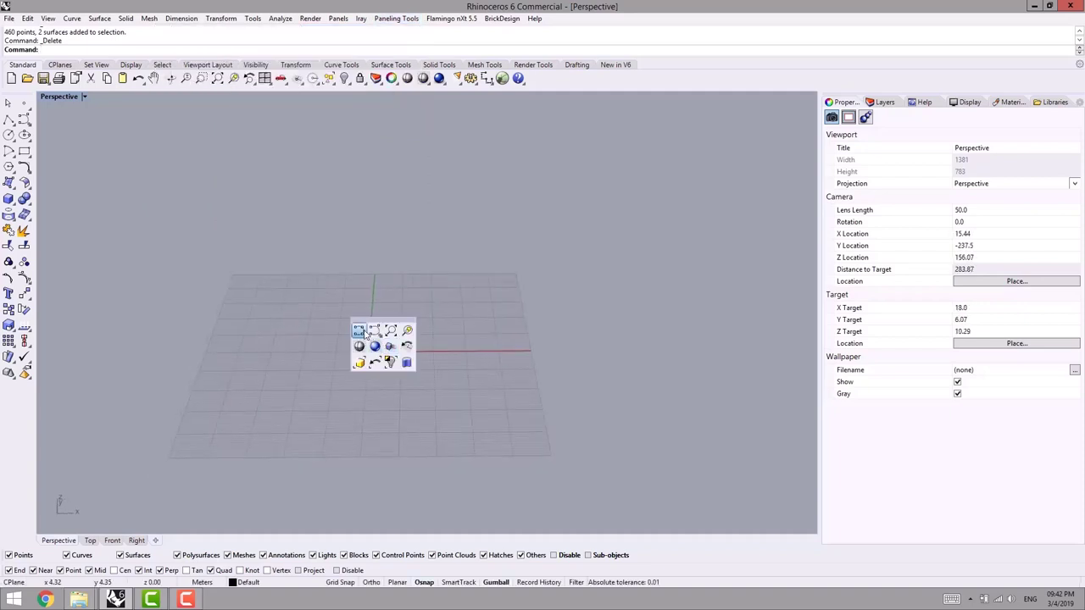
click(361, 332)
click(329, 375)
click(290, 365)
click(312, 336)
click(408, 320)
click(432, 368)
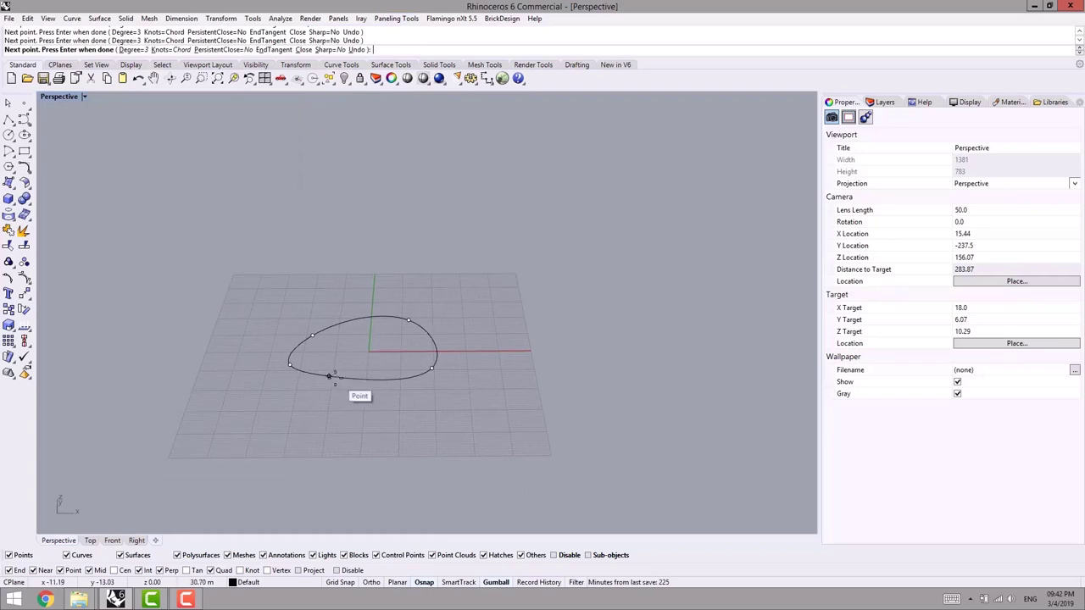
click(330, 376)
Copy the closed curve straight up to two heights and uniformly scale down the middle copy
drag(362, 359, 361, 357)
right_drag(373, 430, 443, 406)
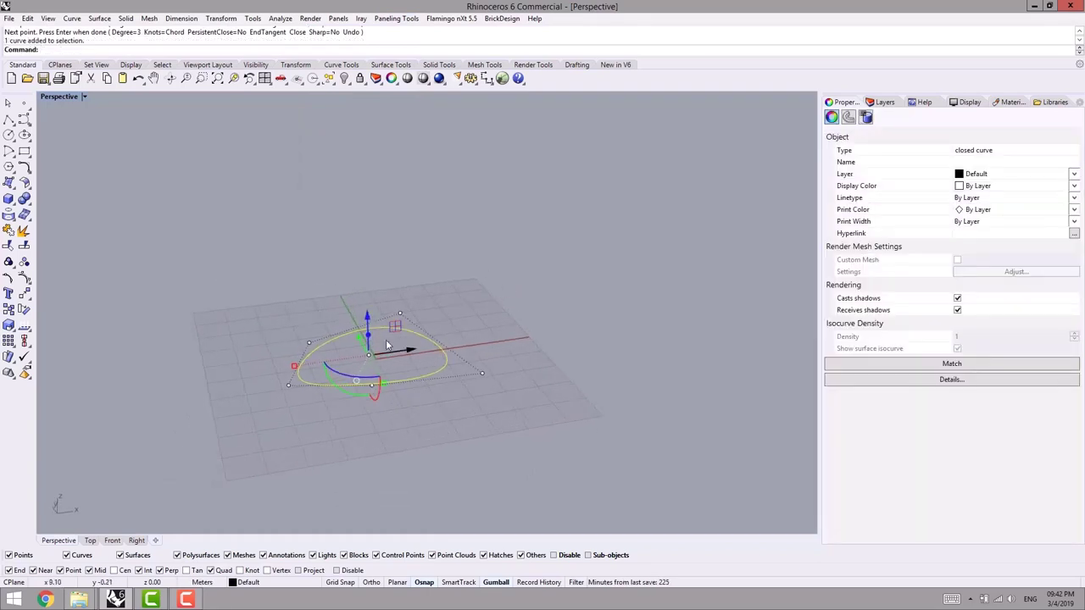
alt+drag(372, 316, 370, 183)
click(453, 291)
drag(396, 313, 393, 314)
shift+drag(296, 313, 328, 306)
click(500, 284)
Loft the three closed curves into a narrow-waisted tubular surface, keeping the default seam alignment
right_drag(501, 284, 497, 361)
drag(497, 360, 378, 202)
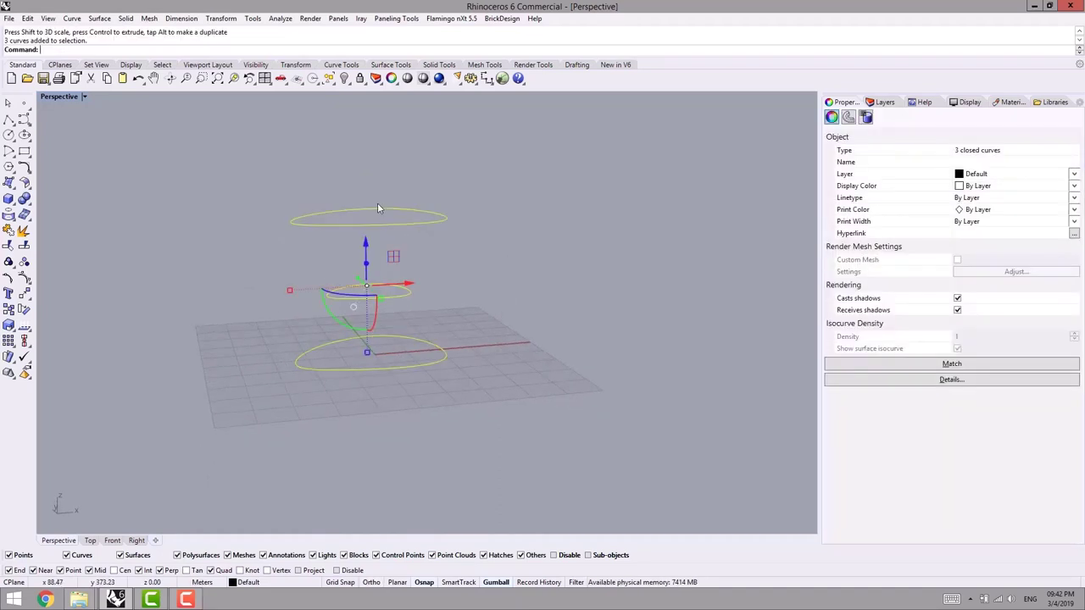
text(Loft)
key(Return)
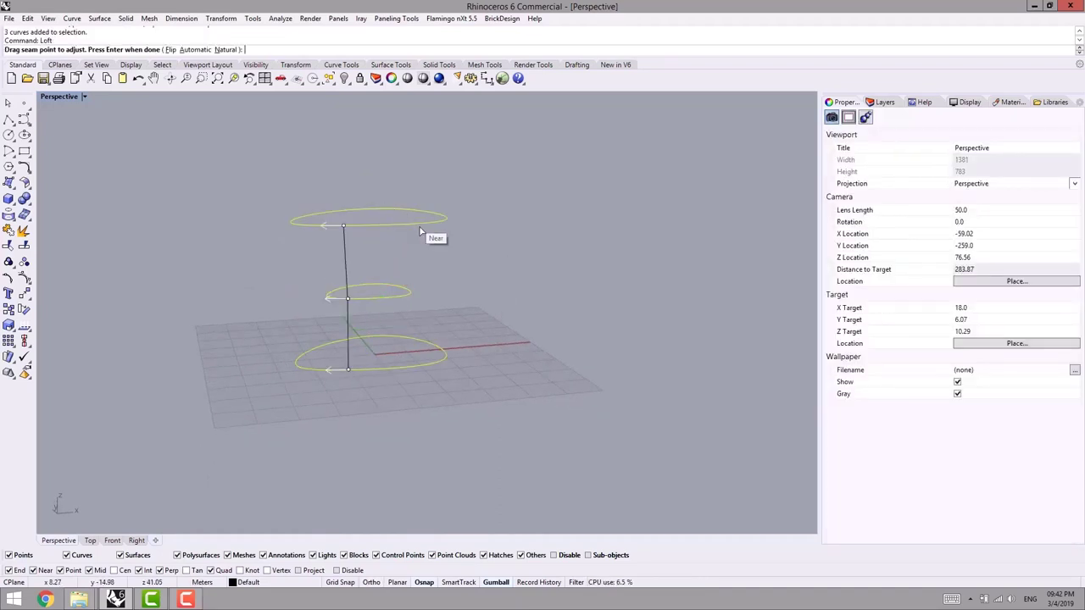
key(Return)
right_drag(417, 244, 397, 249)
click(510, 237)
click(501, 245)
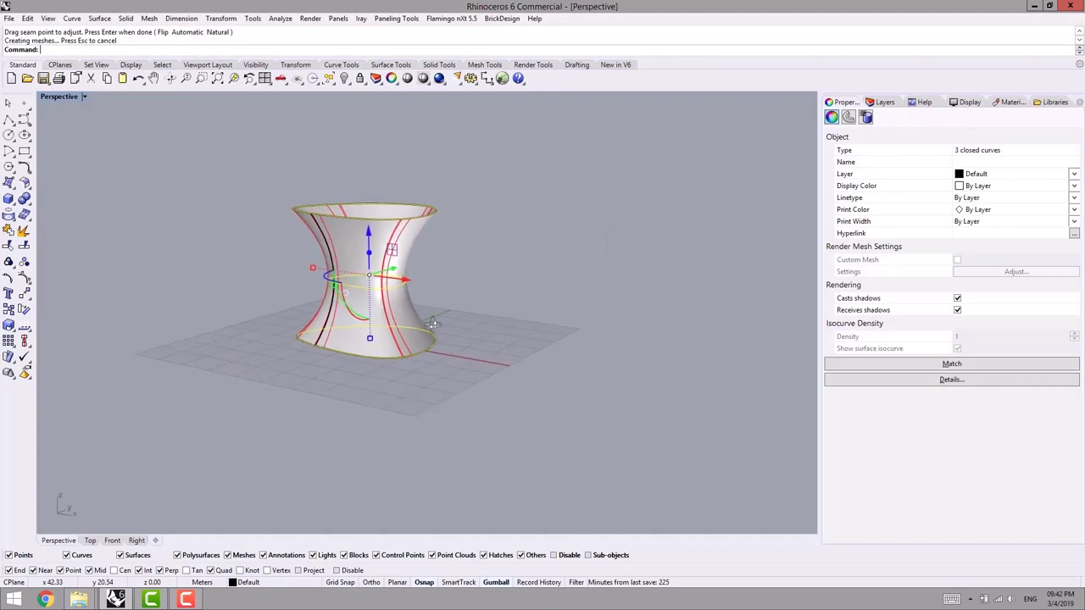
Finish the loft and isolate the tubular surface, hiding its three source curves
key(Return)
click(415, 282)
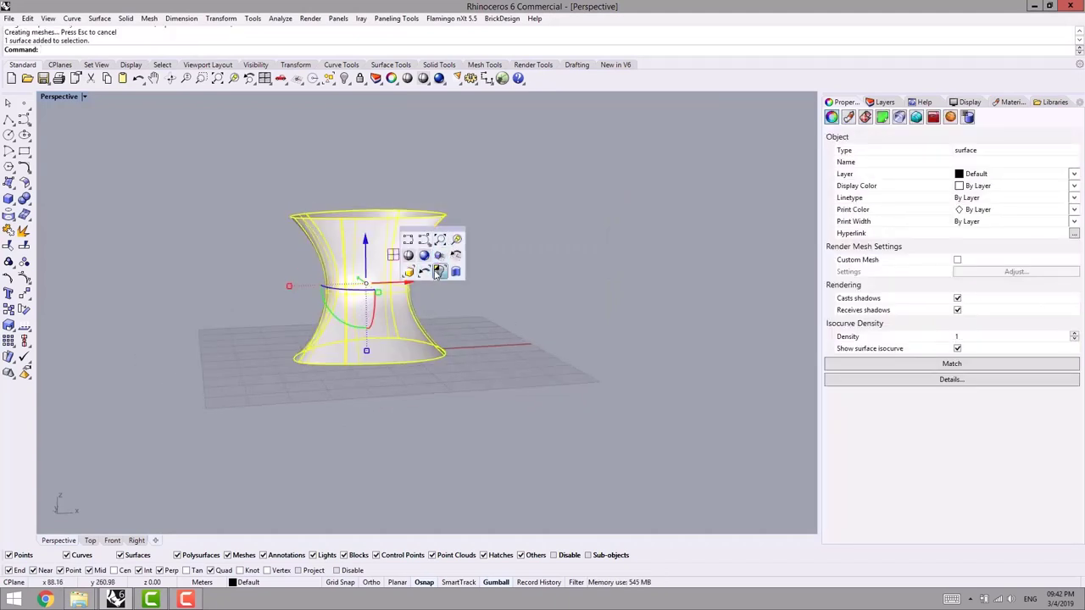
click(438, 271)
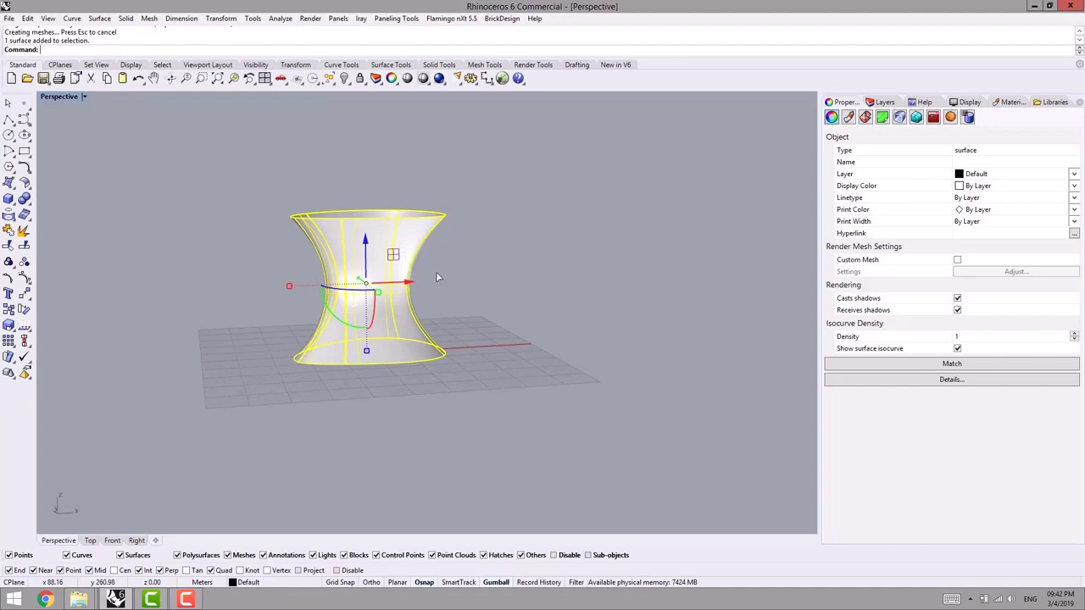
right_drag(435, 271, 469, 378)
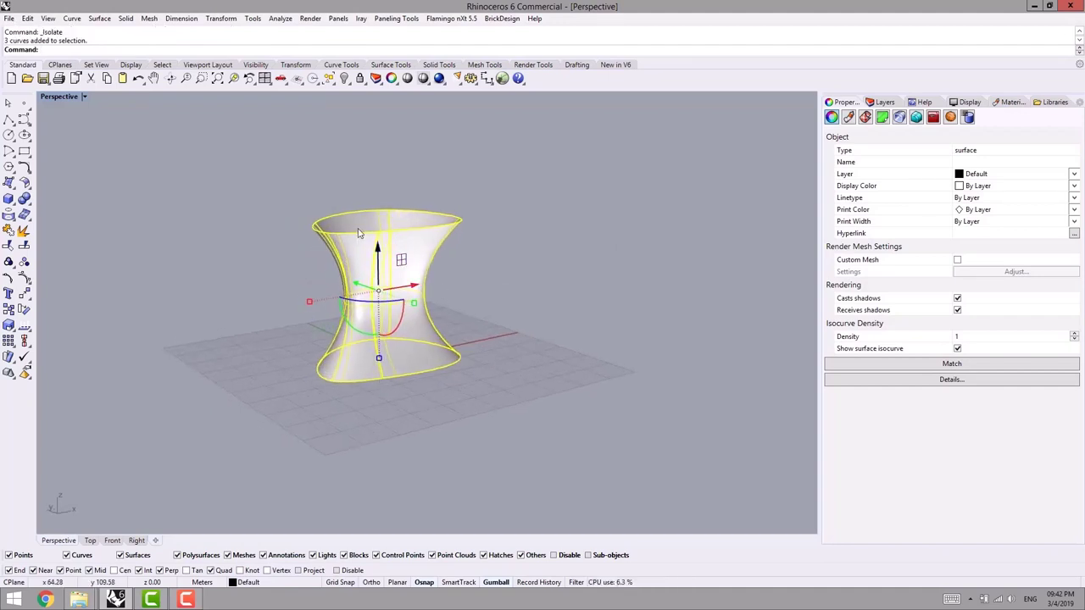
click(488, 314)
shift+right_drag(535, 357, 463, 337)
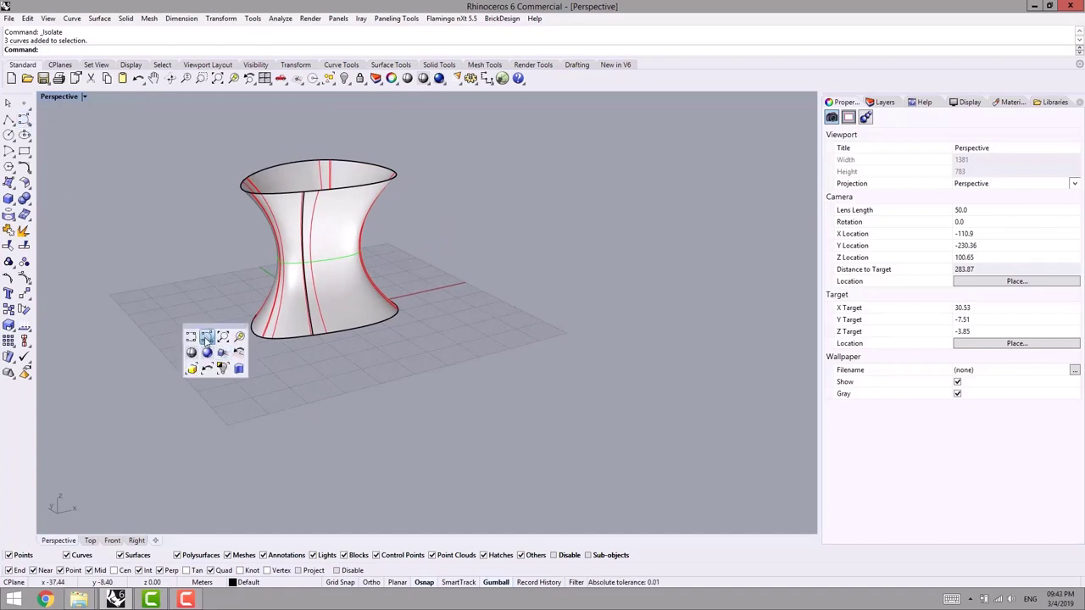
Draw a straight two-point degree-3 interpolated curve on the ground plane beside the surface, parallel to the X axis
click(207, 339)
click(281, 386)
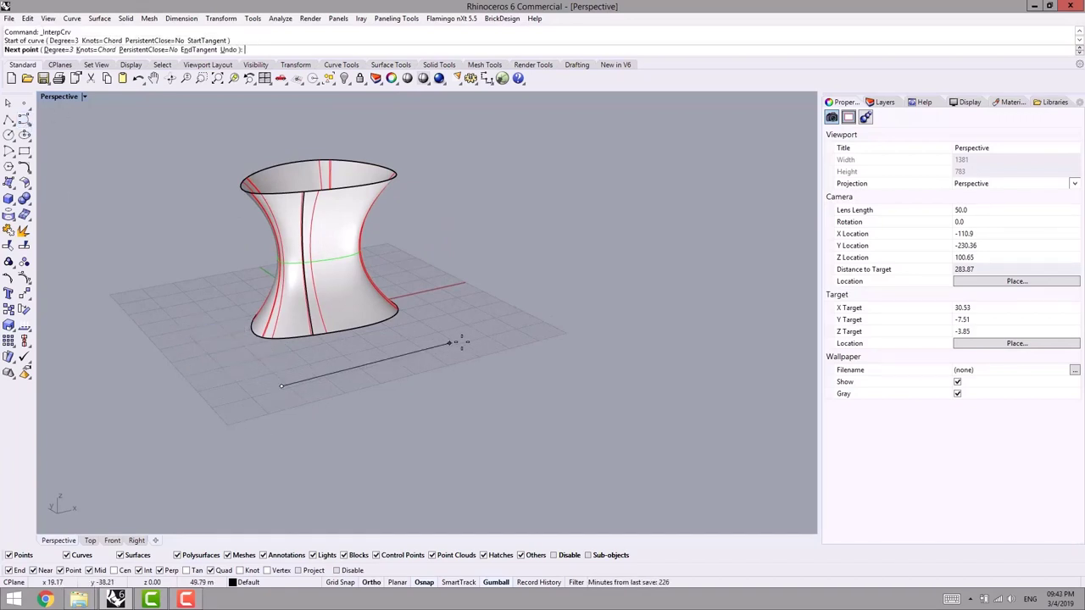
shift+click(467, 340)
right_click(449, 369)
right_drag(360, 373, 415, 355)
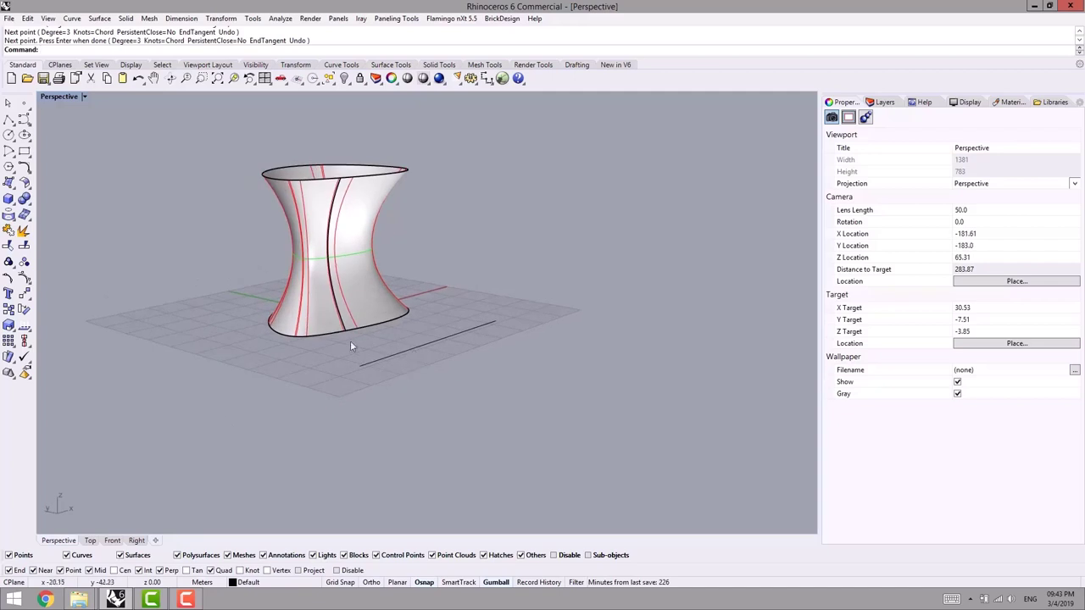
Bend the new curve into a gentle S by raising its far end and interior control points, undoing the stray drag
click(464, 334)
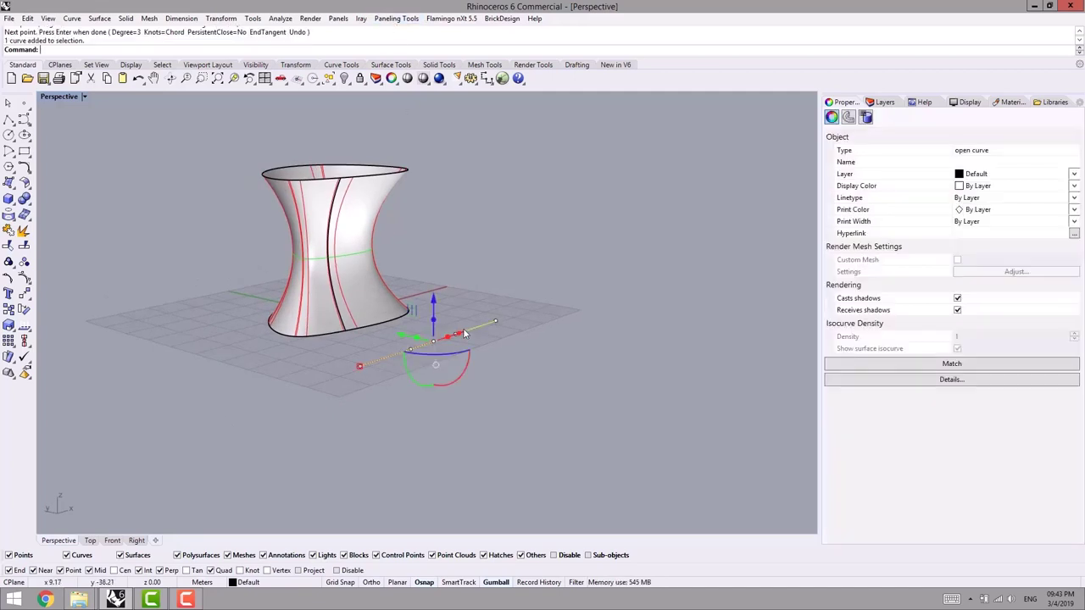
drag(405, 431, 434, 279)
drag(485, 289, 499, 242)
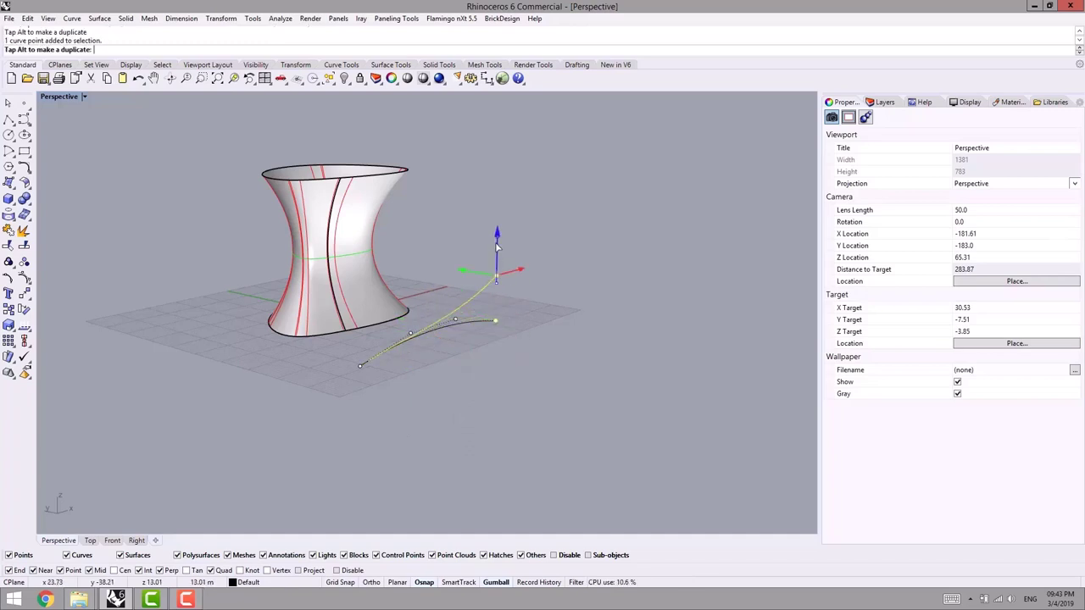
click(415, 335)
key(ctrl+z)
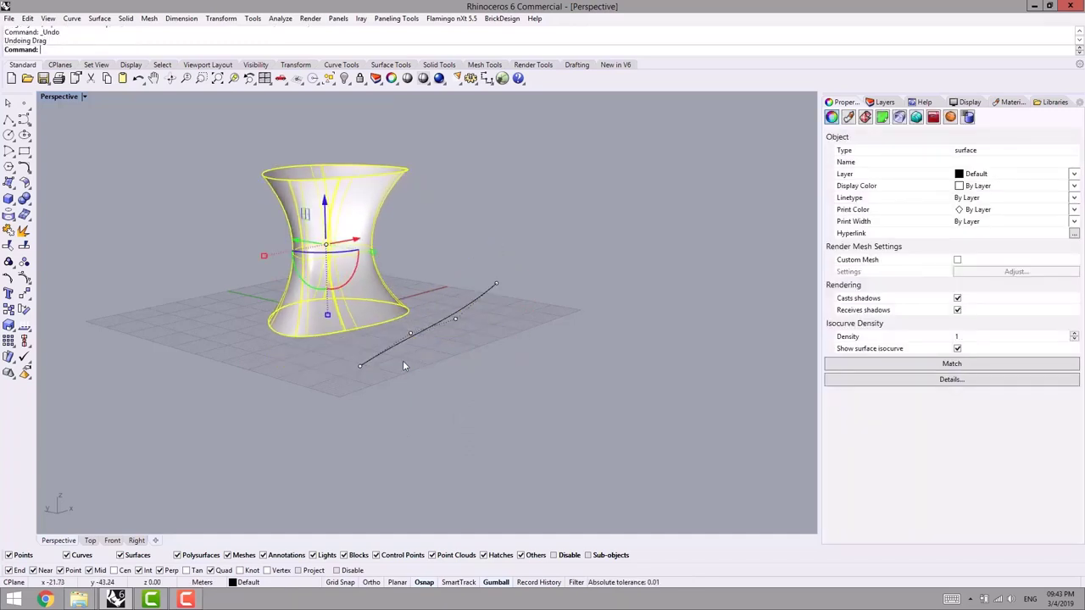
drag(402, 362, 410, 285)
key(Escape)
key(Escape)
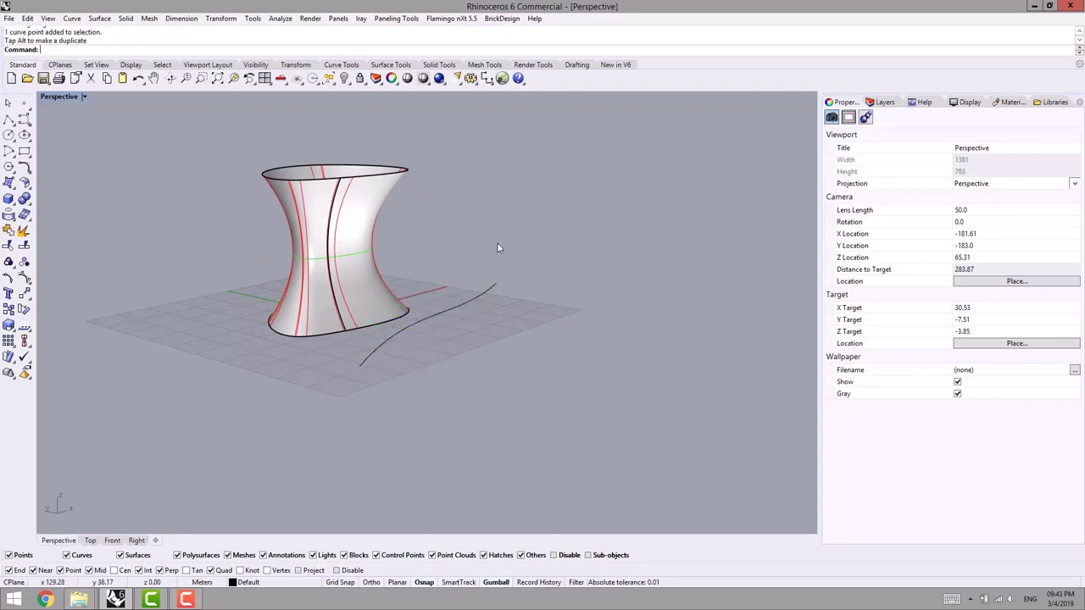
Start a One Direction Curve Projection paneling grid with the tubular surface as base and the S-shaped curve as the curve to project
mouse_move(498, 244)
right_down()
mouse_move(571, 238)
mouse_move(496, 255)
right_up()
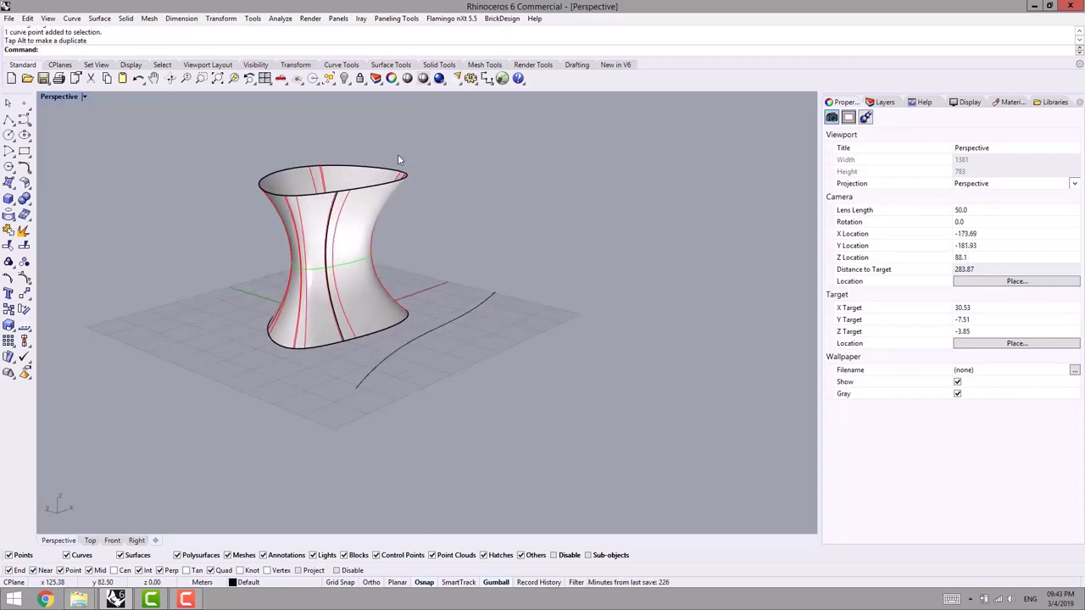
click(398, 18)
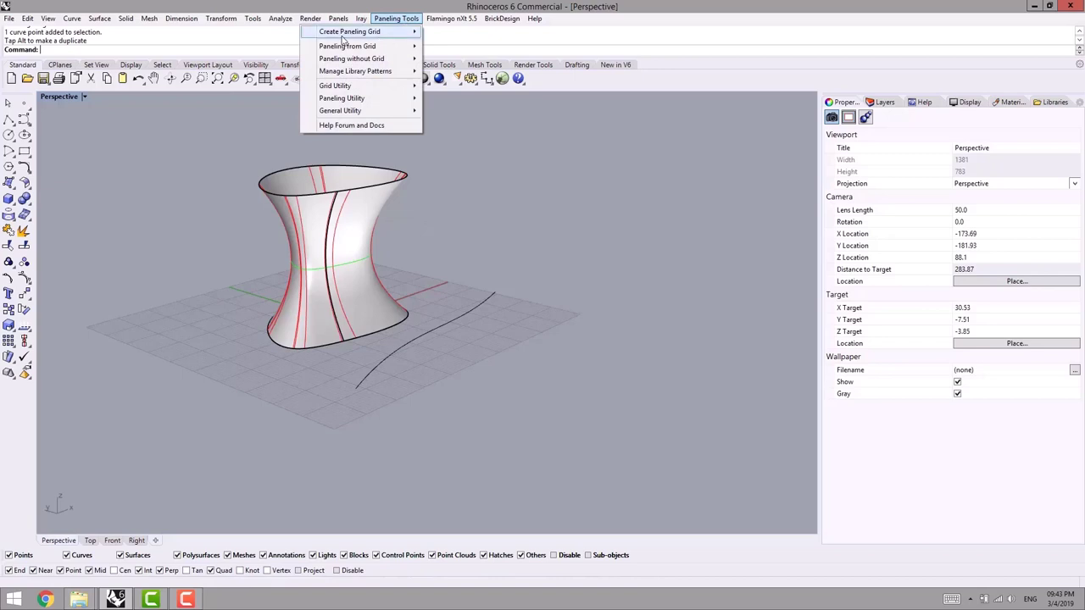
mouse_move(342, 36)
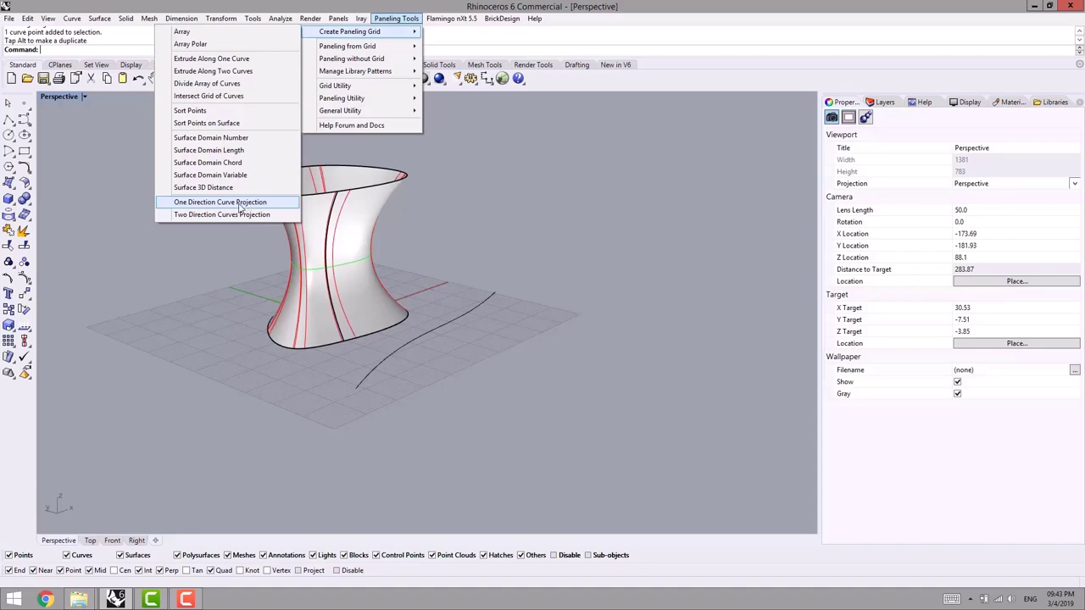
click(180, 204)
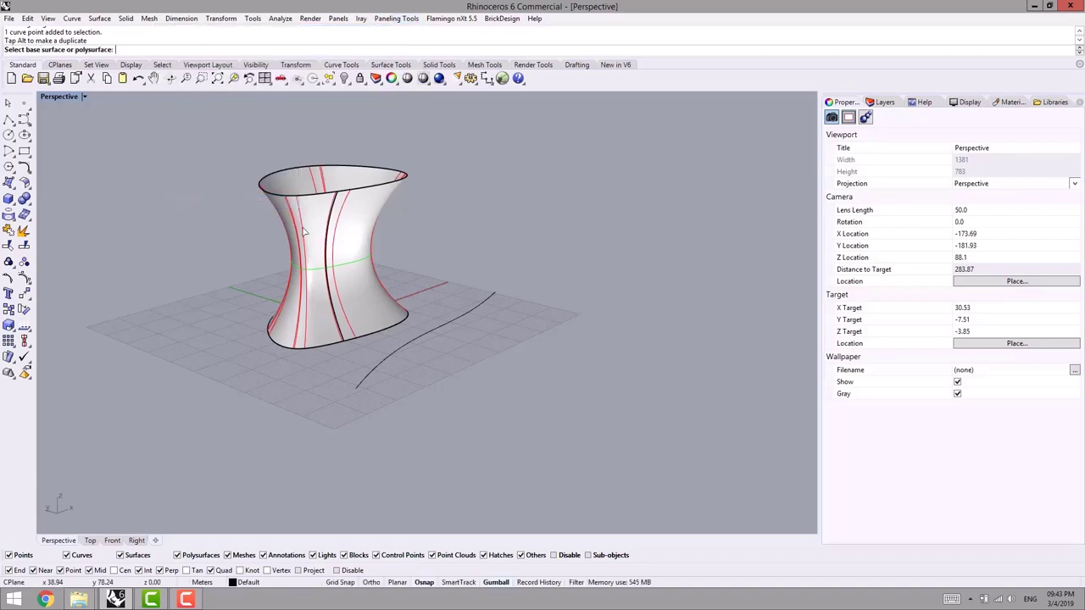
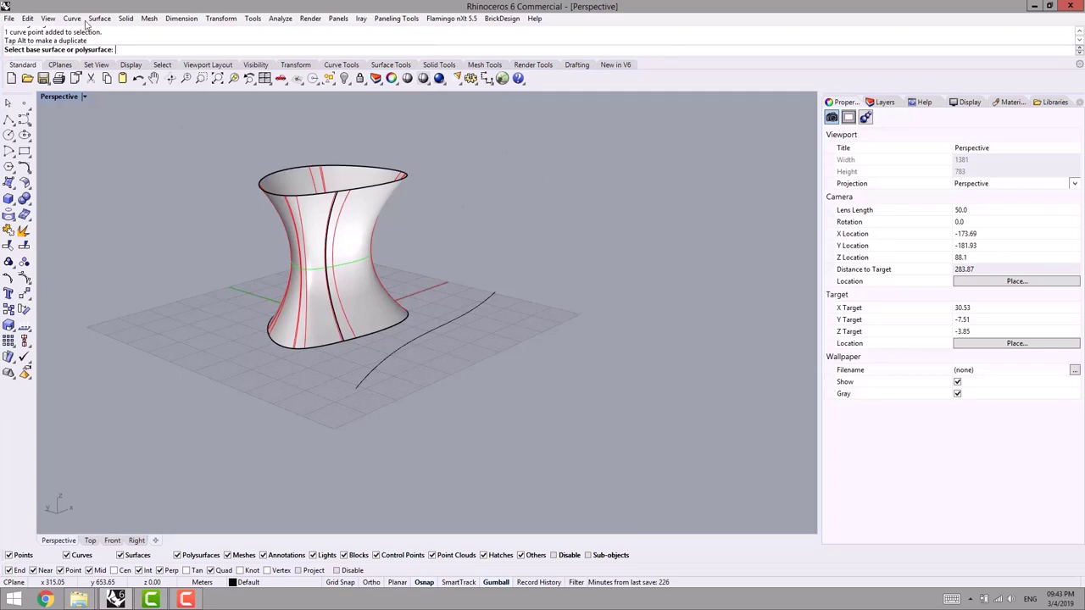
click(352, 234)
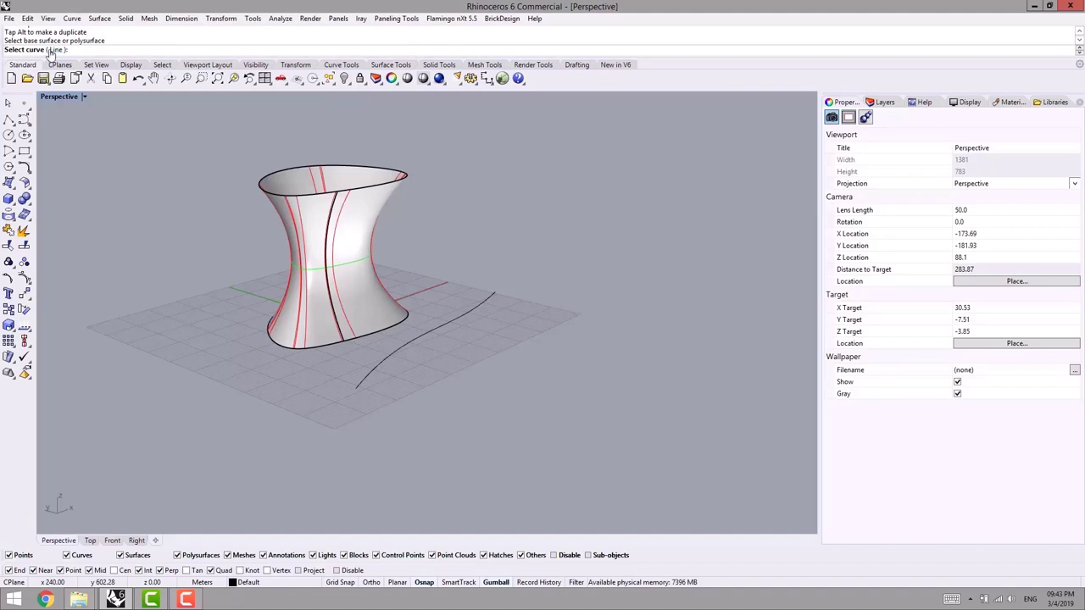
right_drag(423, 351, 433, 354)
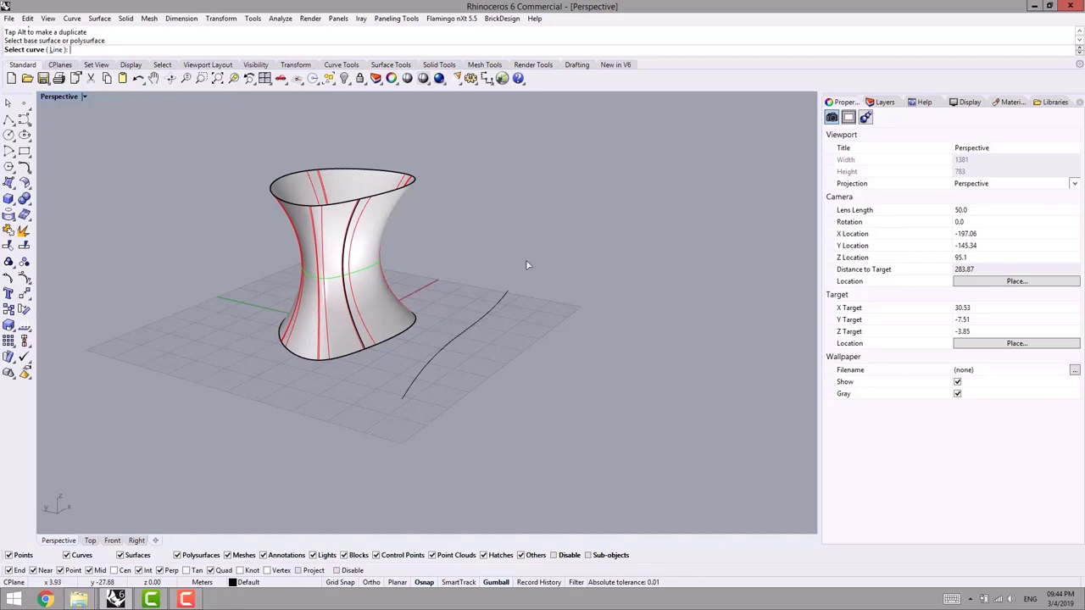
click(442, 356)
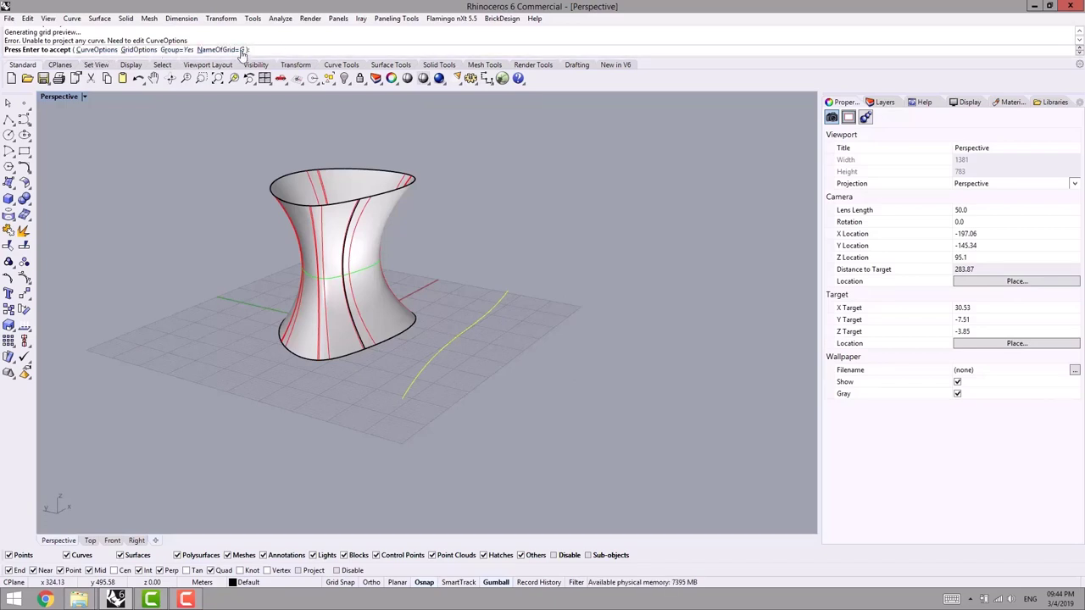
Set the spacing in the projection's curve options to 2
click(96, 52)
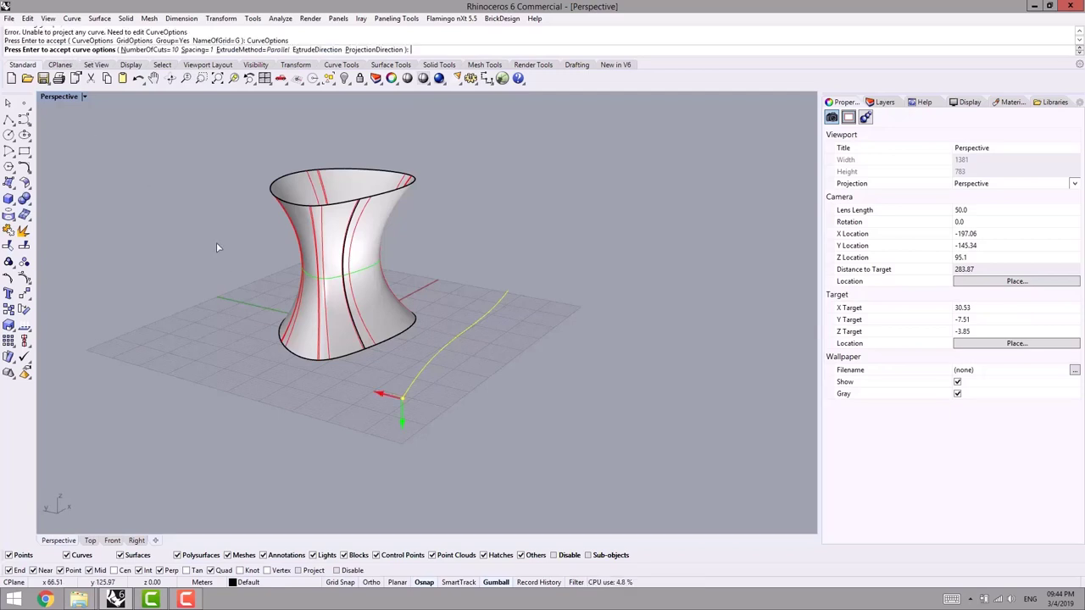
mouse_move(240, 321)
right_down()
mouse_move(254, 314)
mouse_move(242, 319)
right_up()
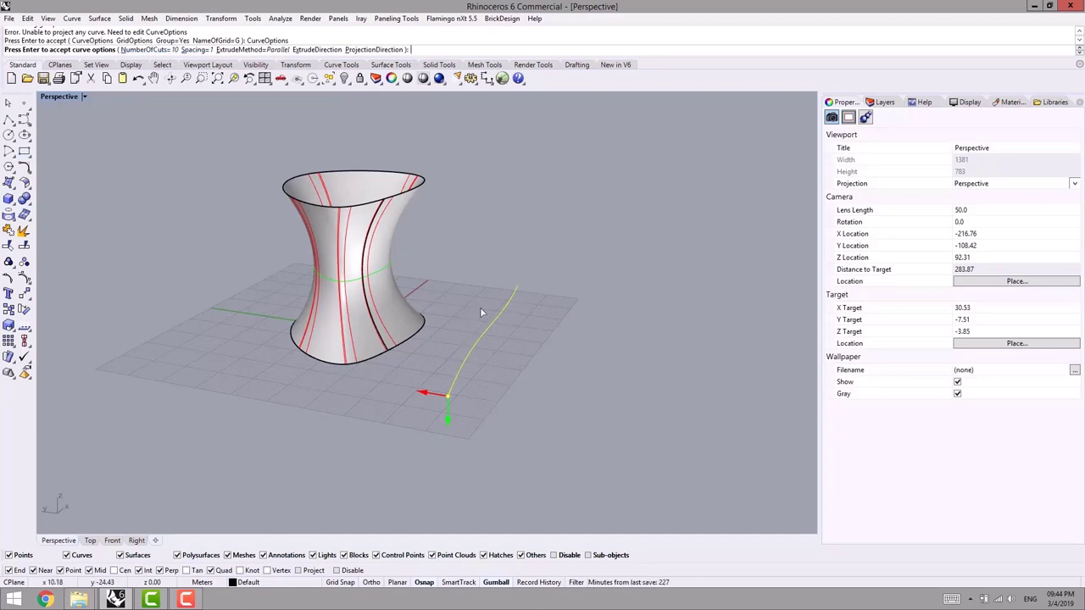
click(193, 51)
text(2)
key(Return)
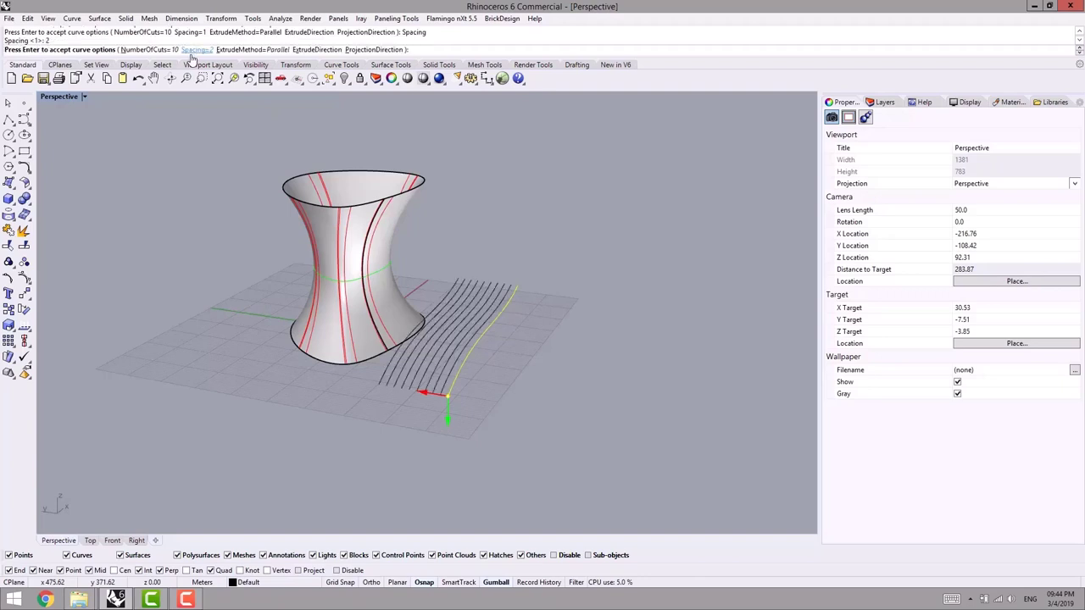
Set the extrude direction of the curve copies straight up from the curve's near endpoint
right_drag(463, 374, 354, 348)
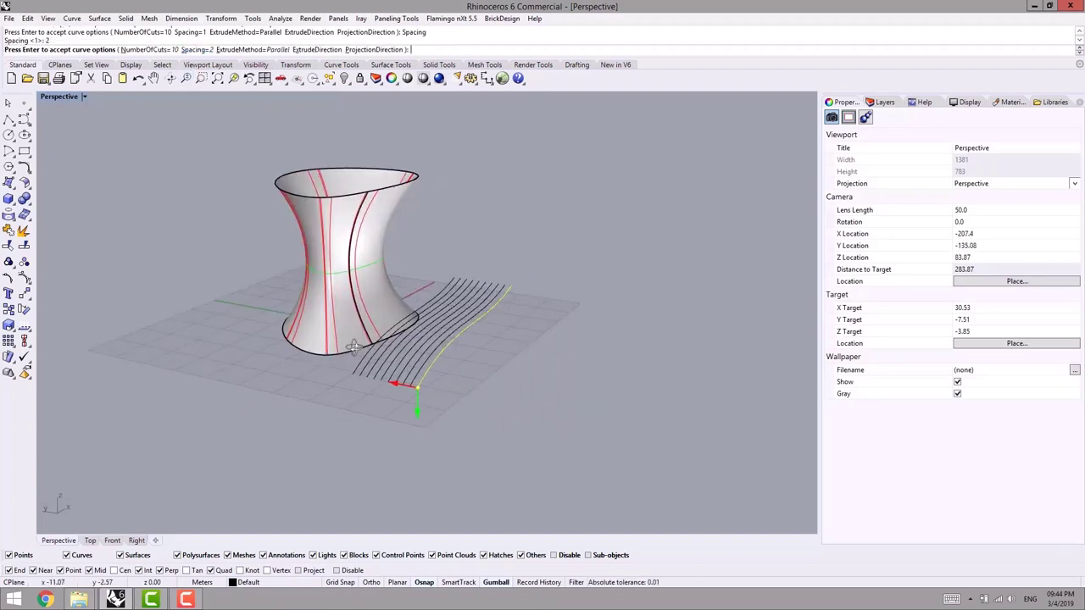
click(316, 50)
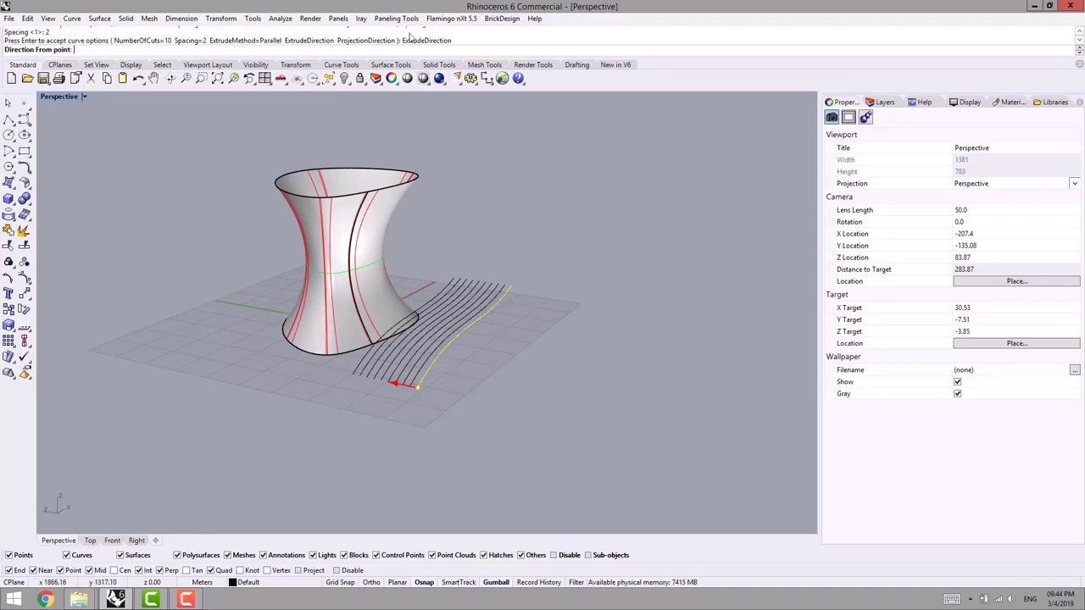
click(416, 387)
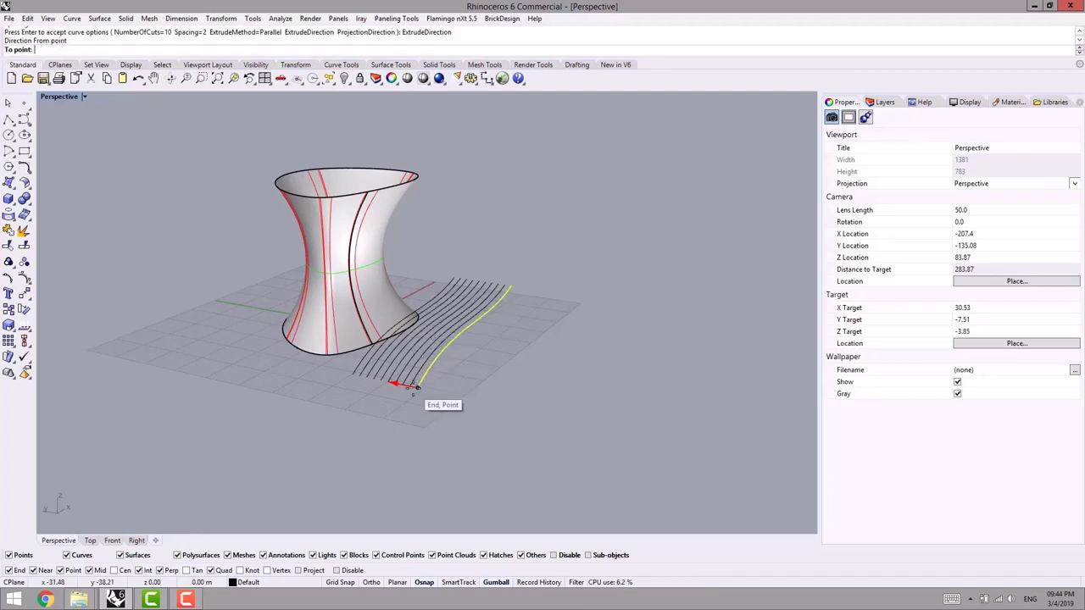
ctrl+click(417, 387)
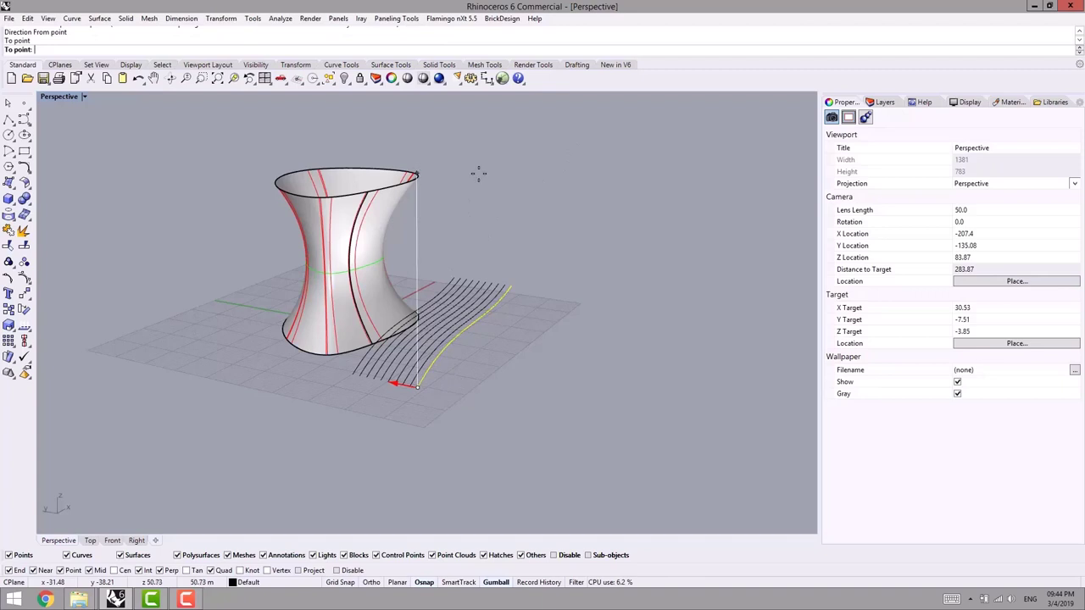
click(479, 174)
Set the projection direction horizontally from the curve's near endpoint toward the tubular surface and accept the curve options
right_drag(373, 310, 339, 298)
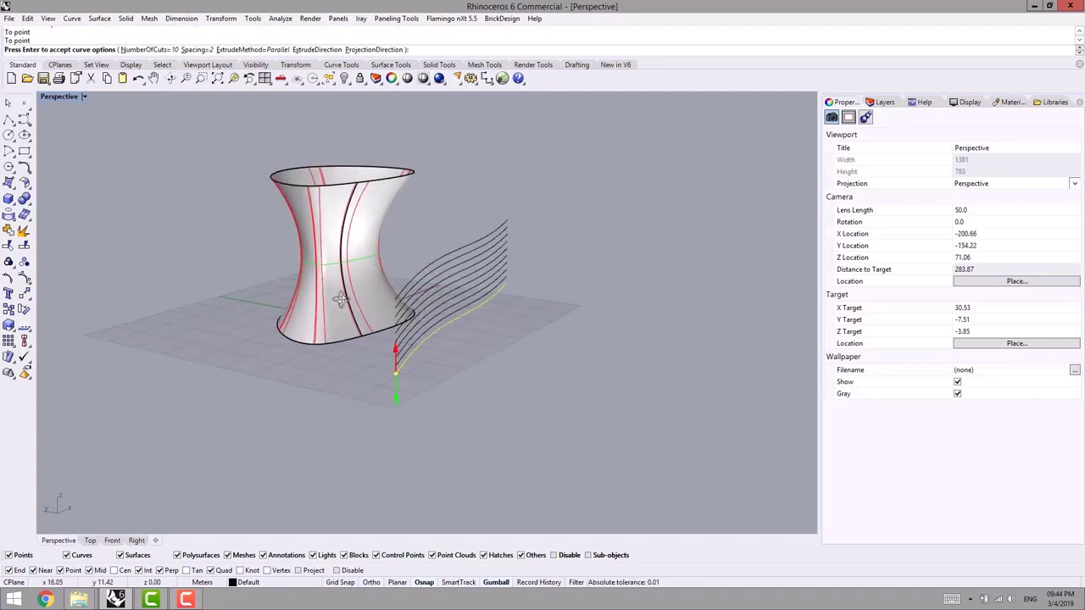
click(365, 50)
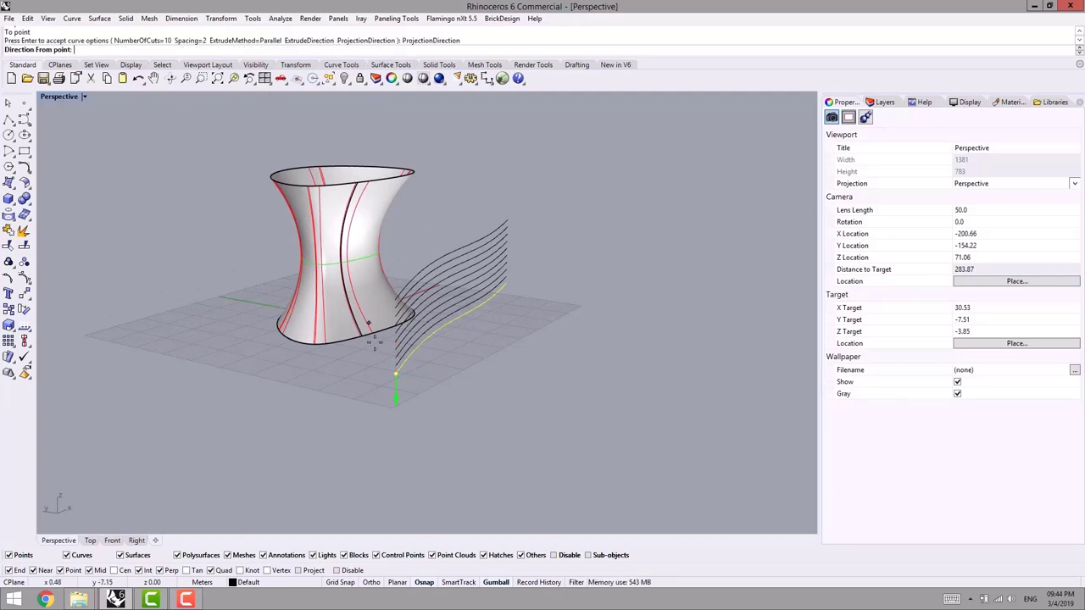
click(395, 373)
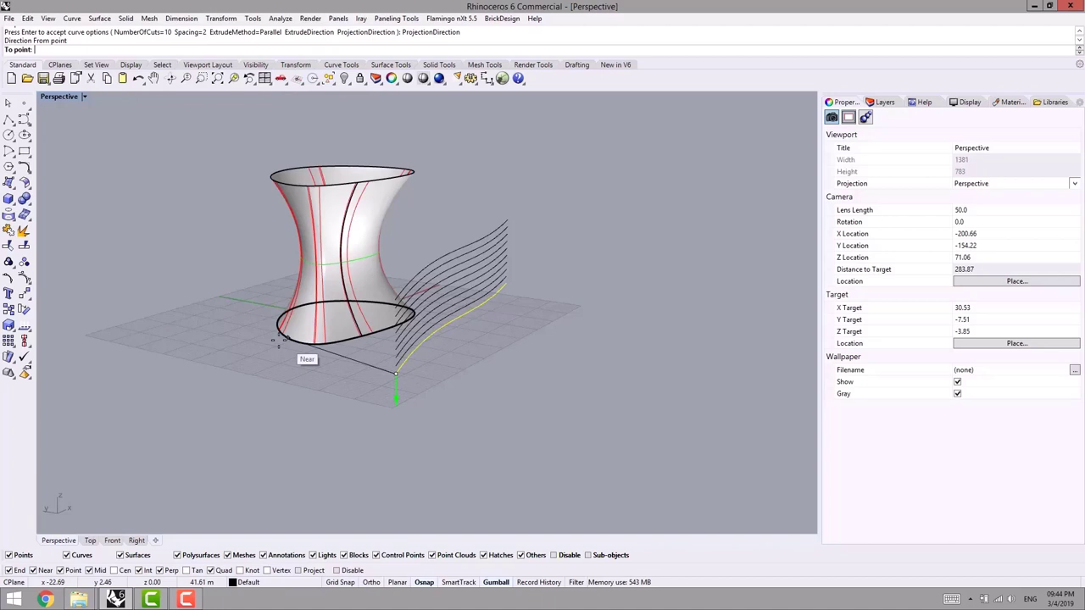
click(209, 352)
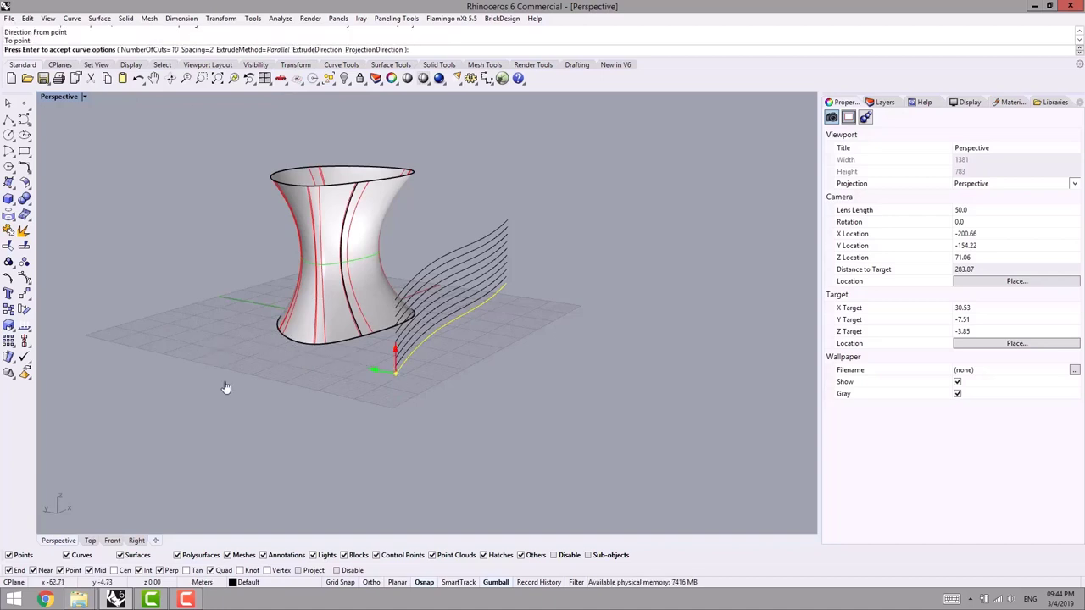
right_drag(228, 390, 507, 413)
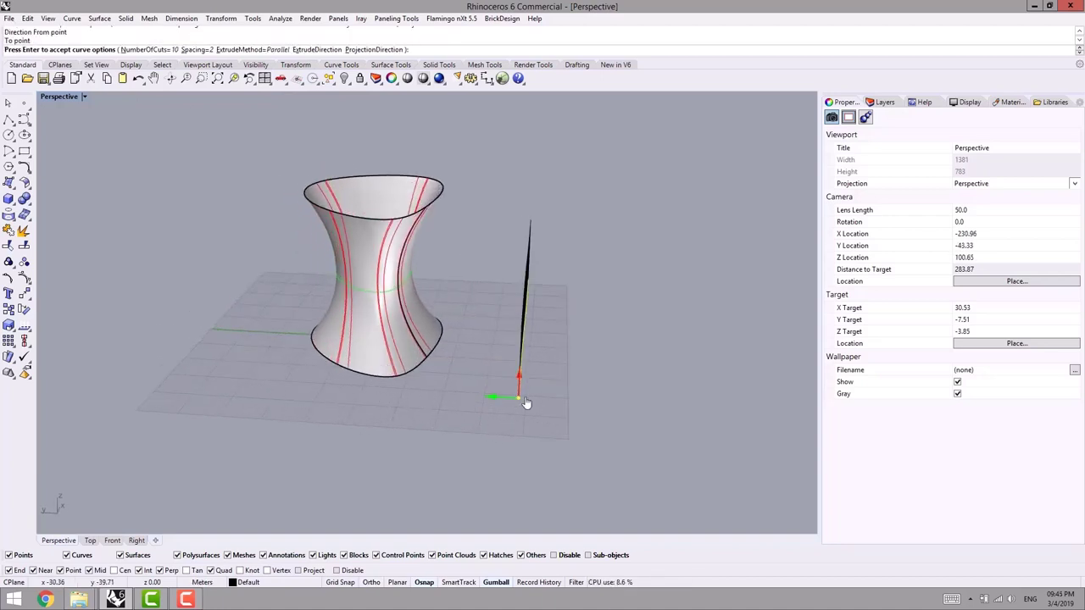
right_drag(361, 398, 314, 390)
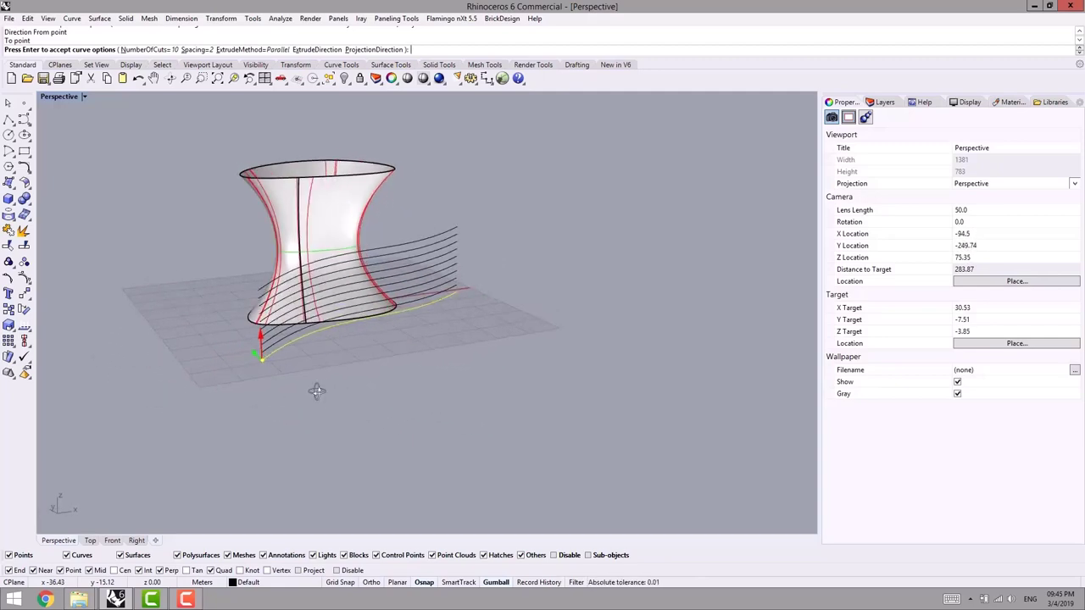
key(Return)
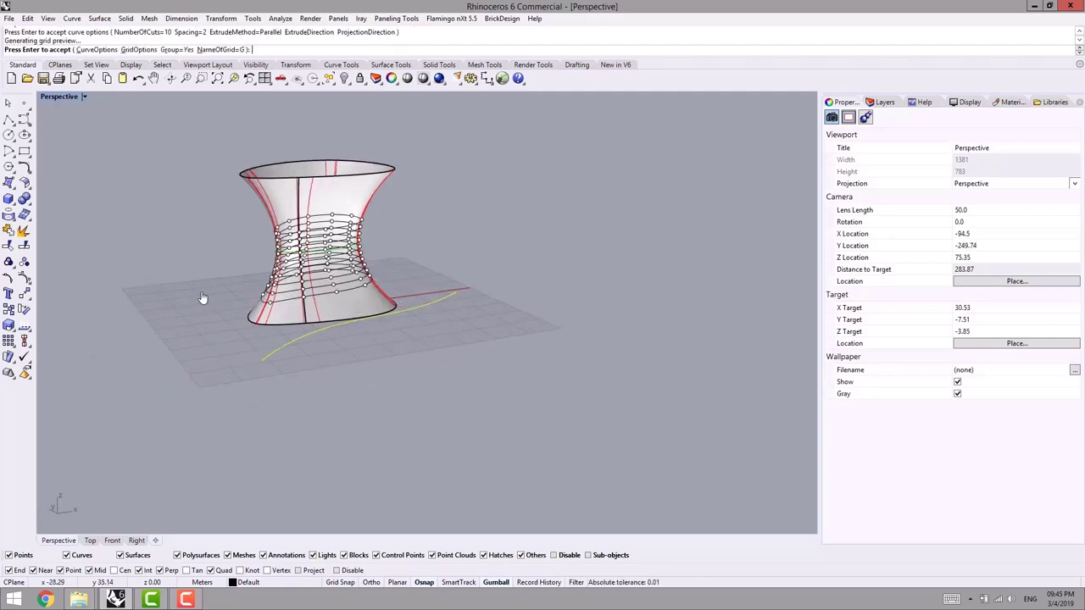
Set the number of spans to 20 in the grid options and accept the projected grid
right_drag(203, 303, 484, 327)
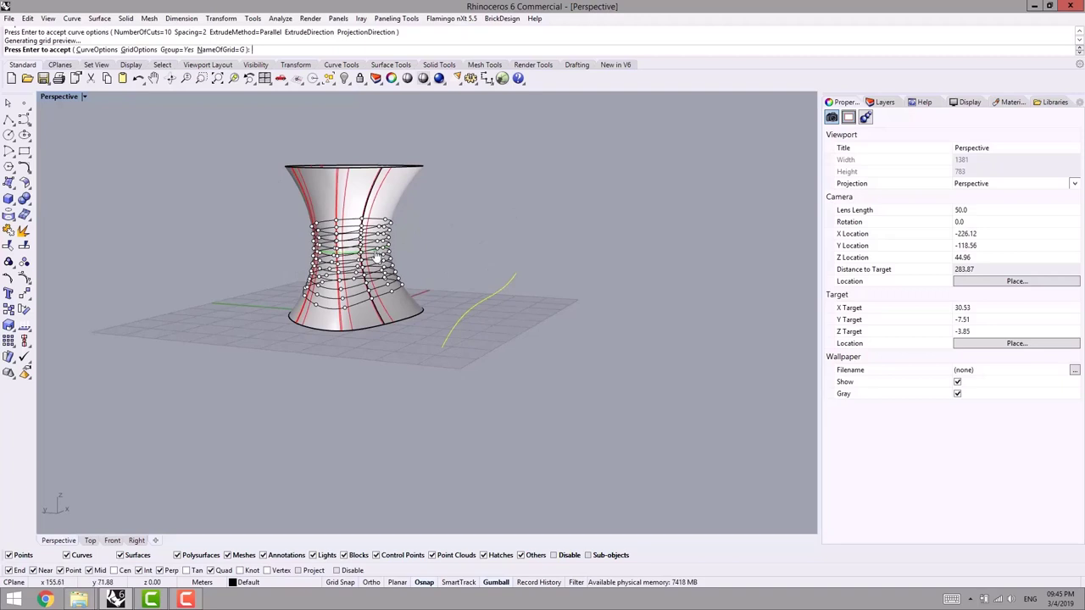
click(137, 50)
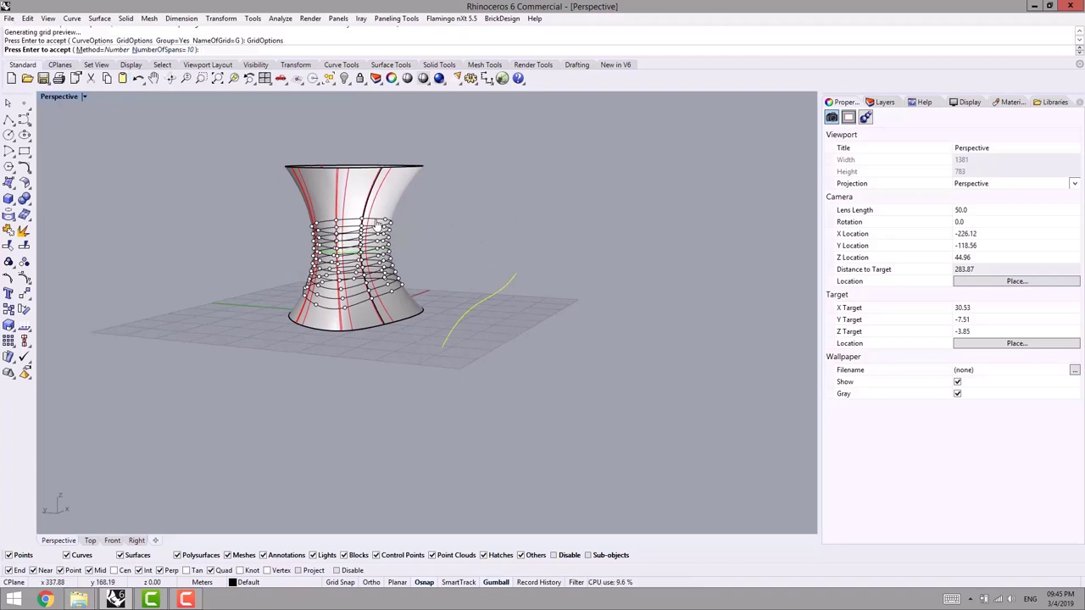
right_drag(359, 261, 362, 297)
scroll(376, 270, up, 4)
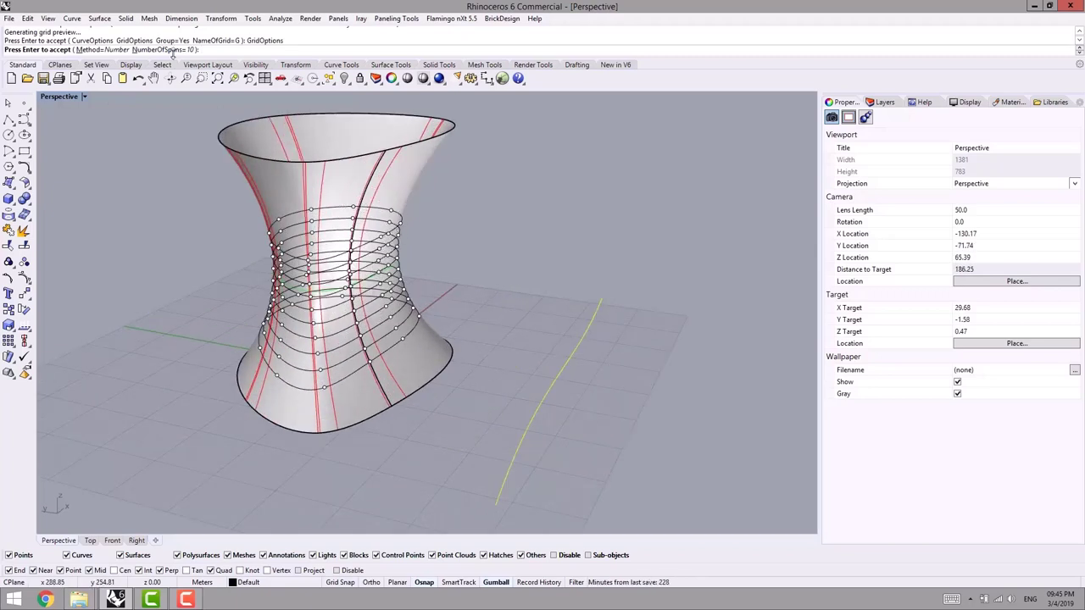
click(171, 50)
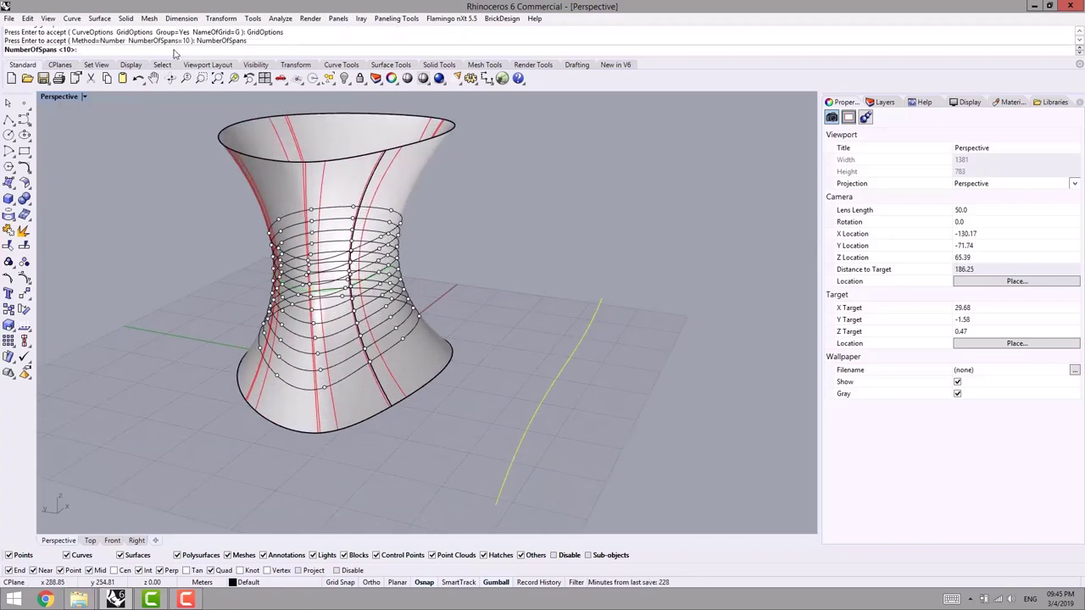
text(20)
key(Return)
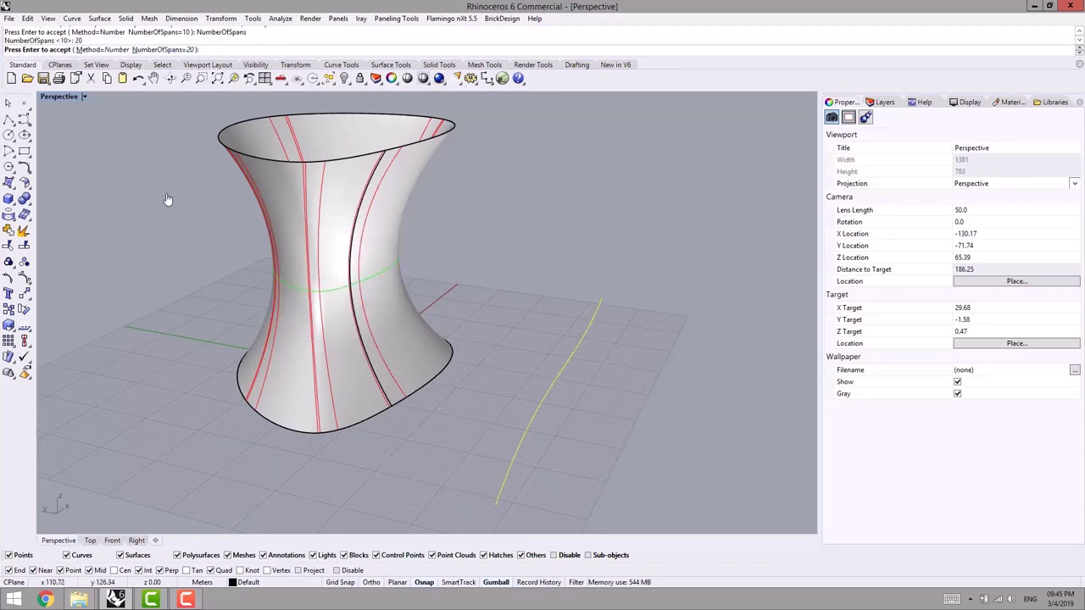
key(Return)
right_drag(243, 322, 299, 298)
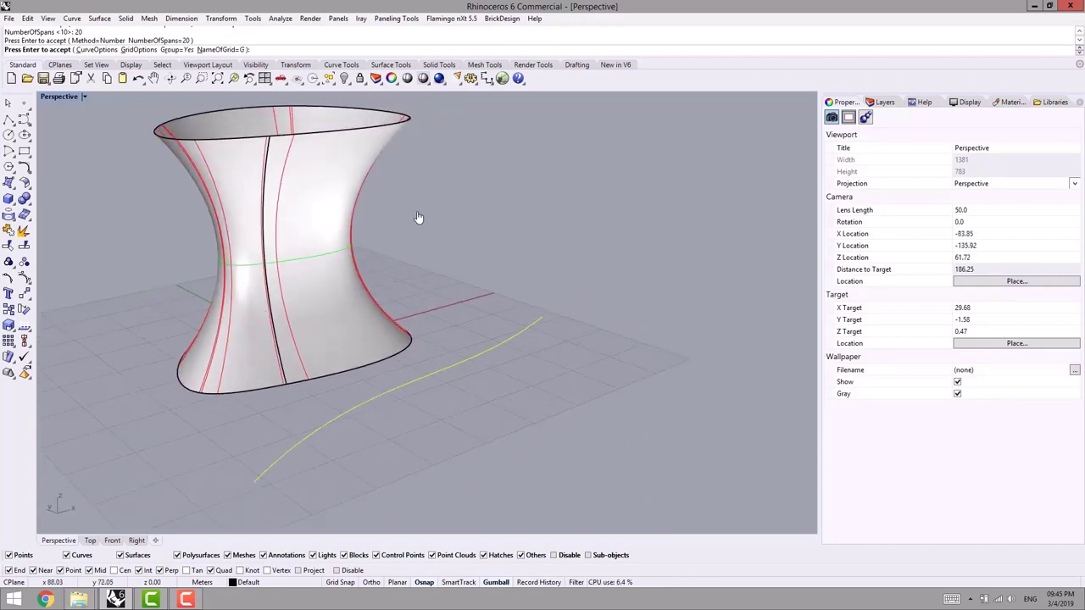
key(Return)
Try moving the projected grid points sideways away from the tubular surface, and undo the move
right_drag(435, 223, 370, 224)
drag(304, 236, 614, 236)
key(Escape)
right_drag(571, 345, 545, 359)
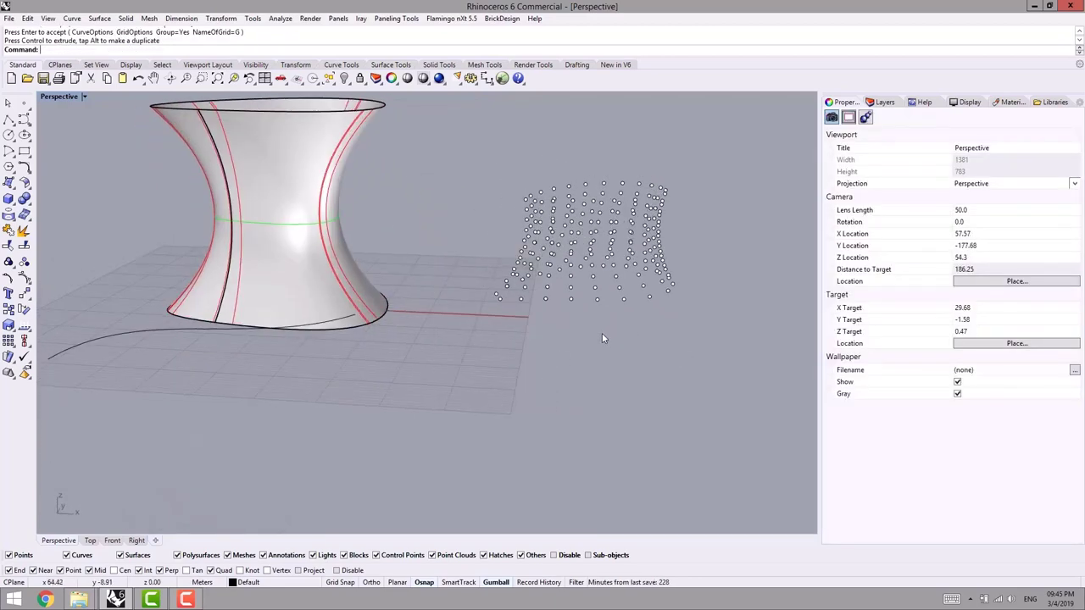
key(ctrl+z)
shift+right_drag(375, 288, 489, 303)
Panel the projected grid on the tubular surface with the Box pattern and straight panel edges
click(406, 21)
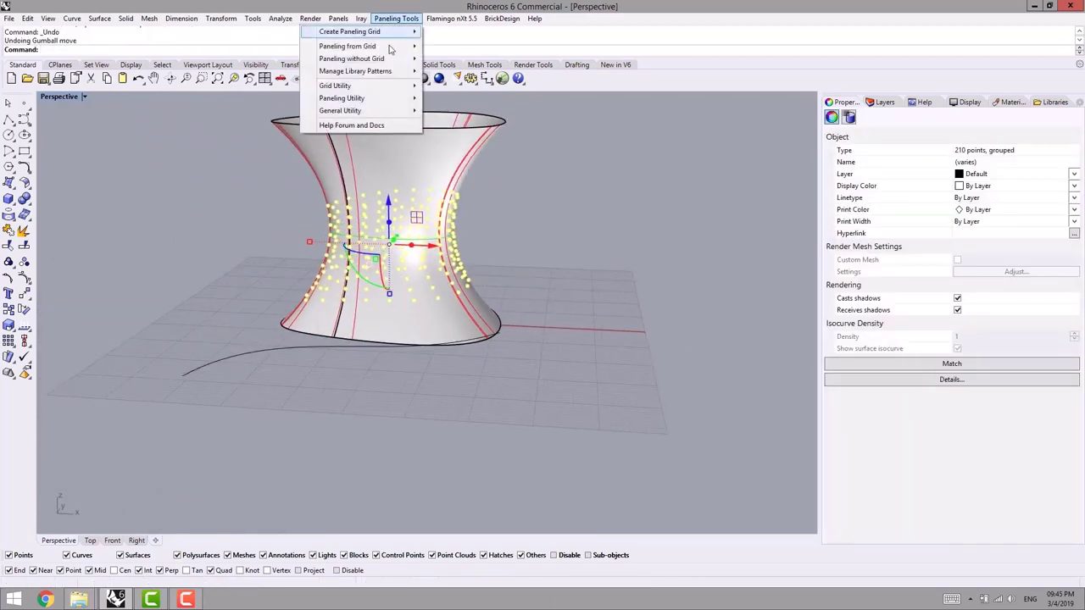
mouse_move(335, 50)
click(204, 46)
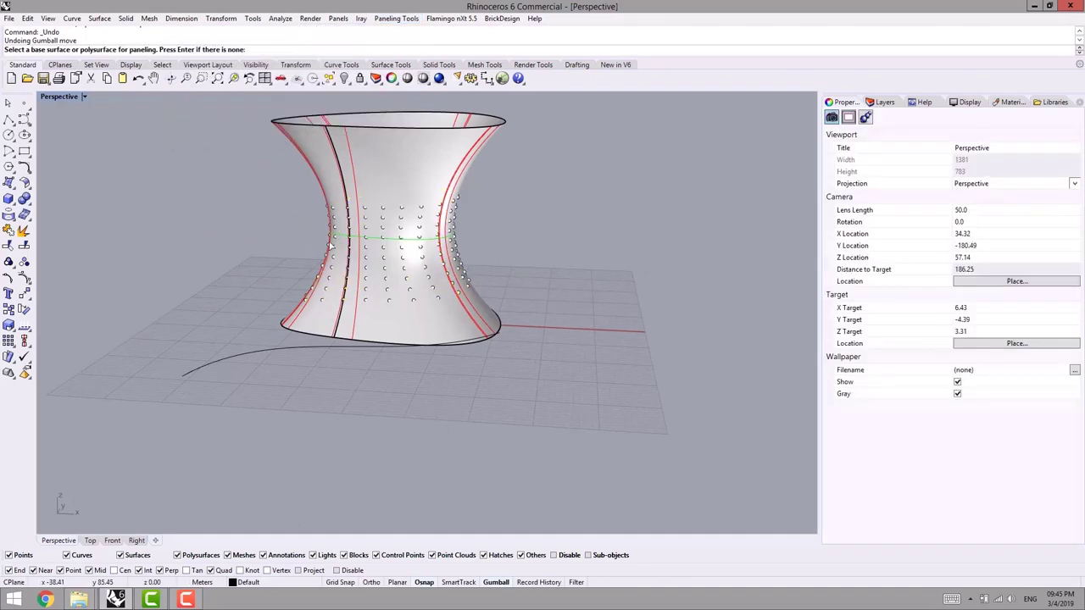
click(392, 173)
right_drag(392, 173, 474, 214)
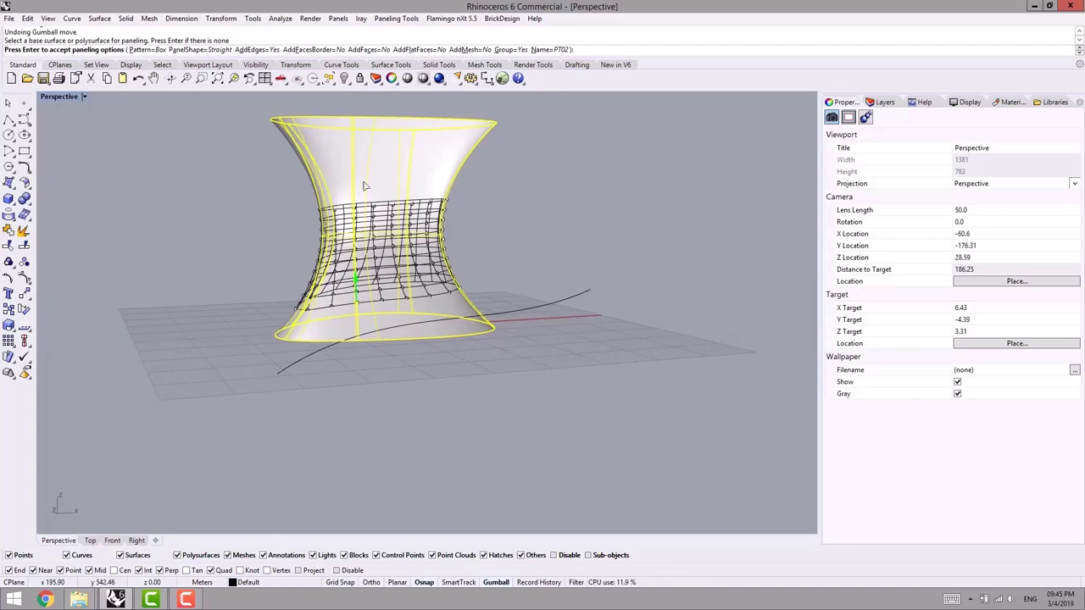
key(Return)
right_drag(593, 226, 450, 226)
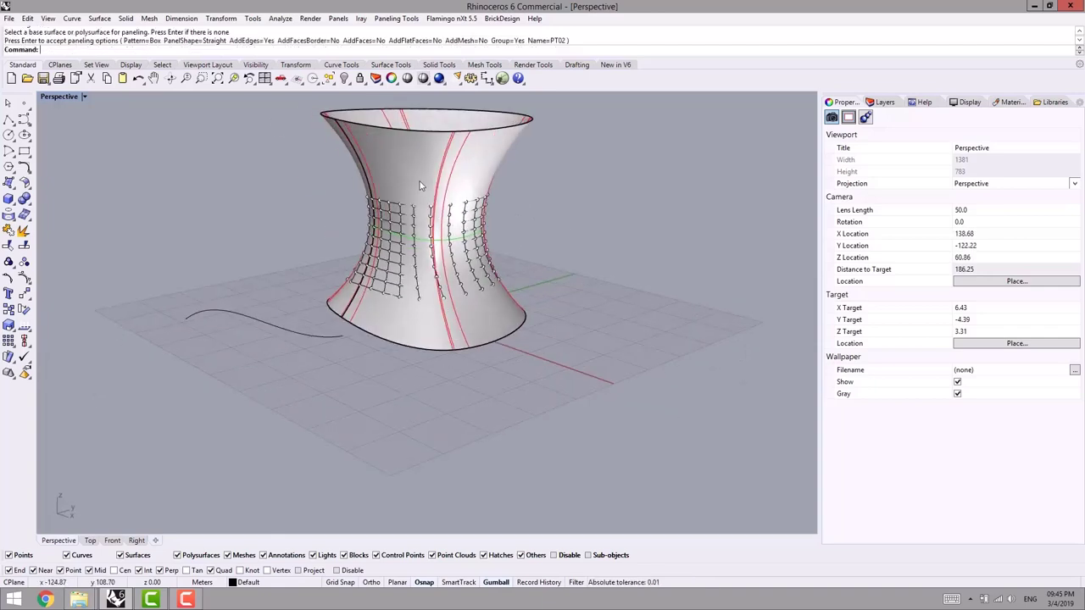
Switch the viewport to Ghosted display mode and undo the paneling of the grid
key(ctrl+alt+g)
mouse_move(420, 188)
right_down()
mouse_move(586, 247)
mouse_move(411, 190)
right_up()
click(609, 277)
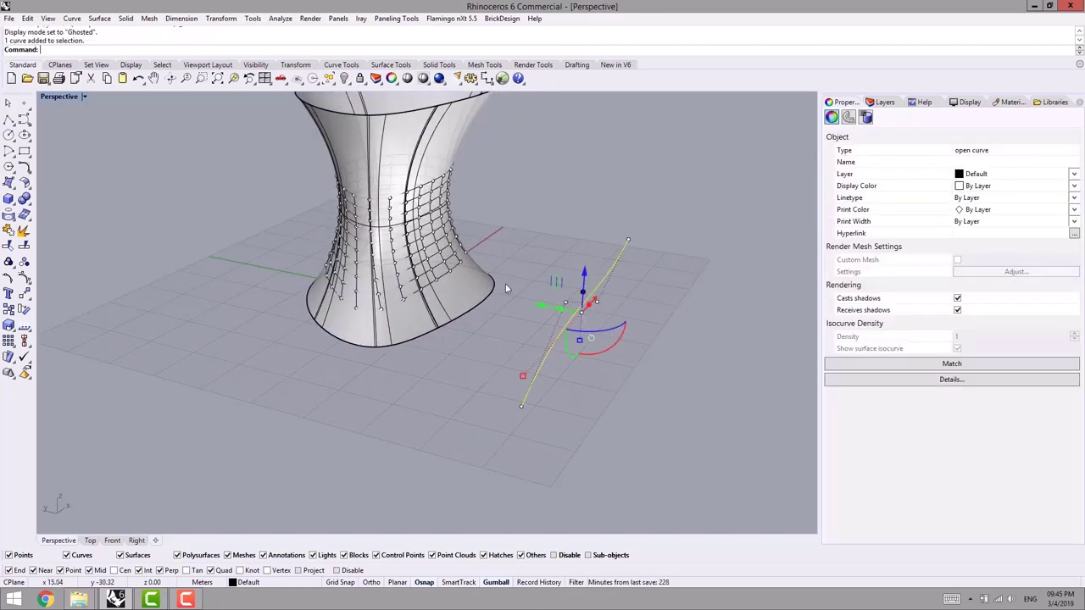
right_drag(536, 231, 435, 241)
key(ctrl+z)
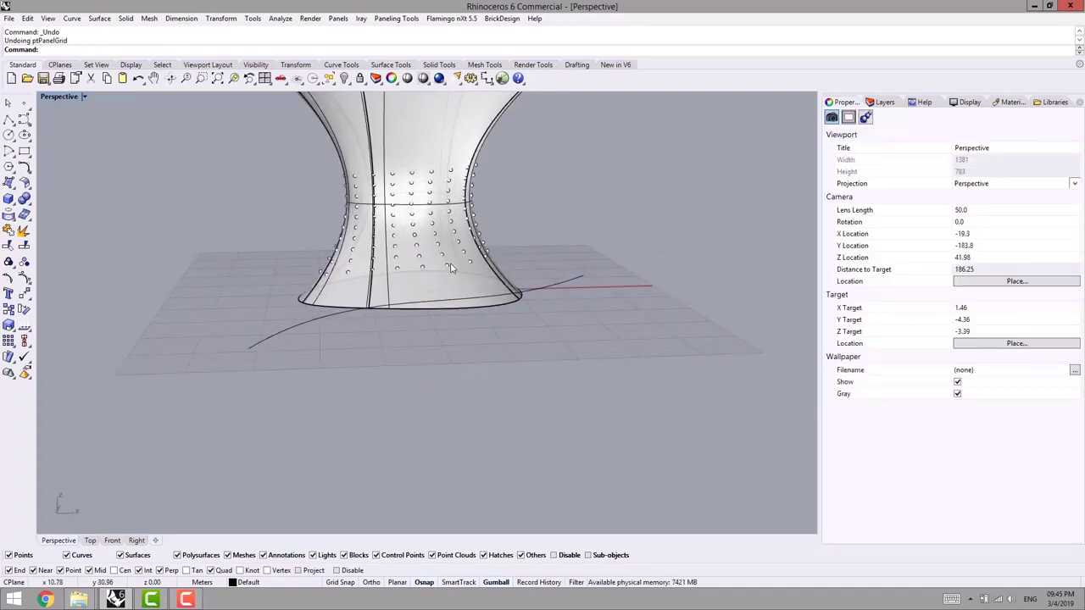
Delete the projected grid points together with the S-shaped curve
click(448, 268)
shift+click(556, 289)
right_drag(556, 288, 543, 327)
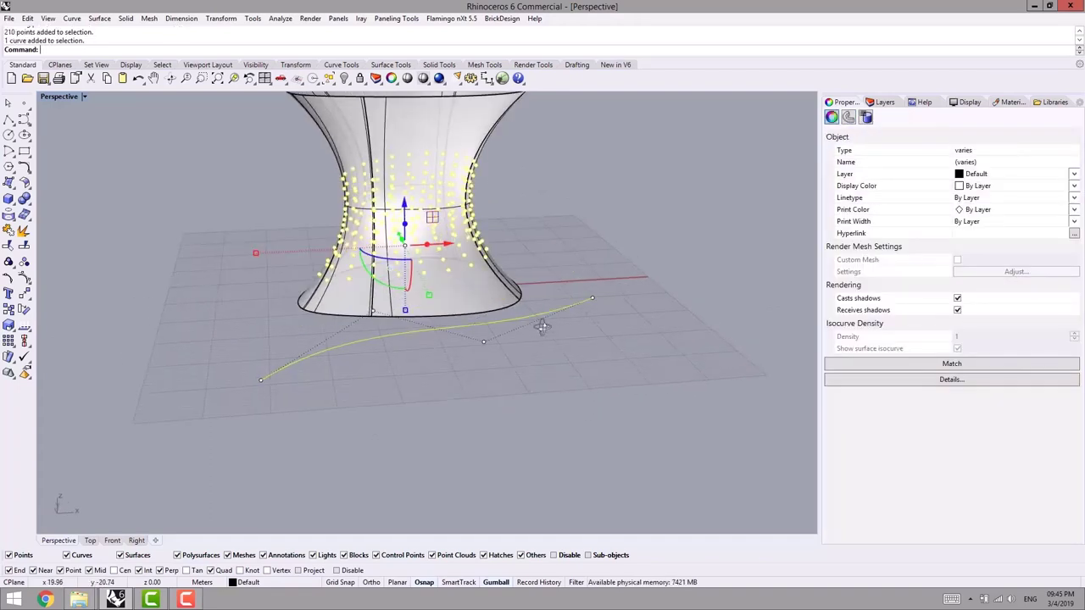
key(Delete)
Turn off the isocurve display of the tubular surface
click(444, 263)
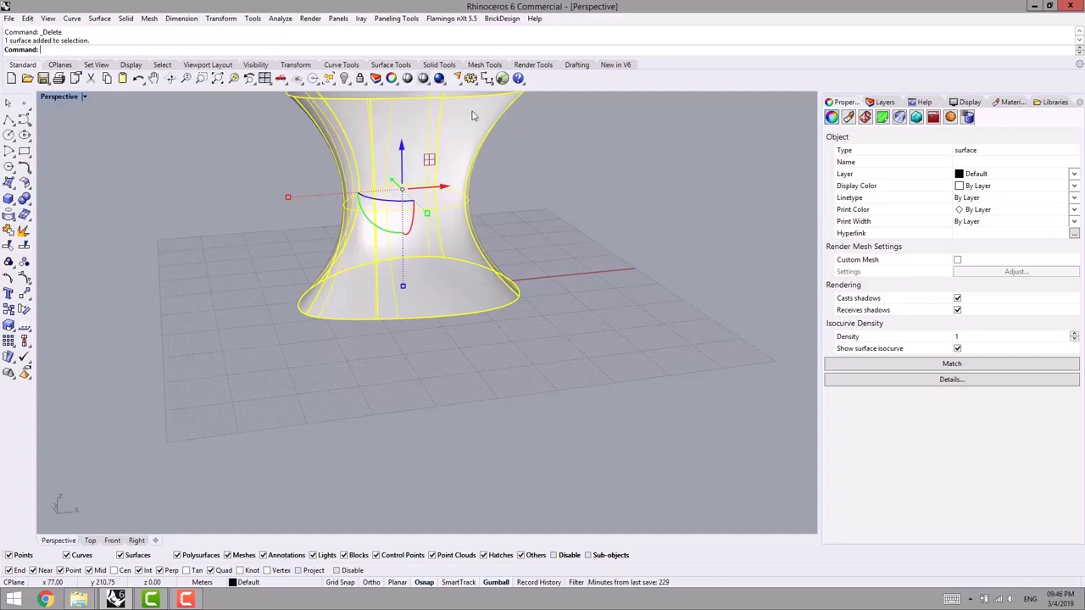
click(958, 350)
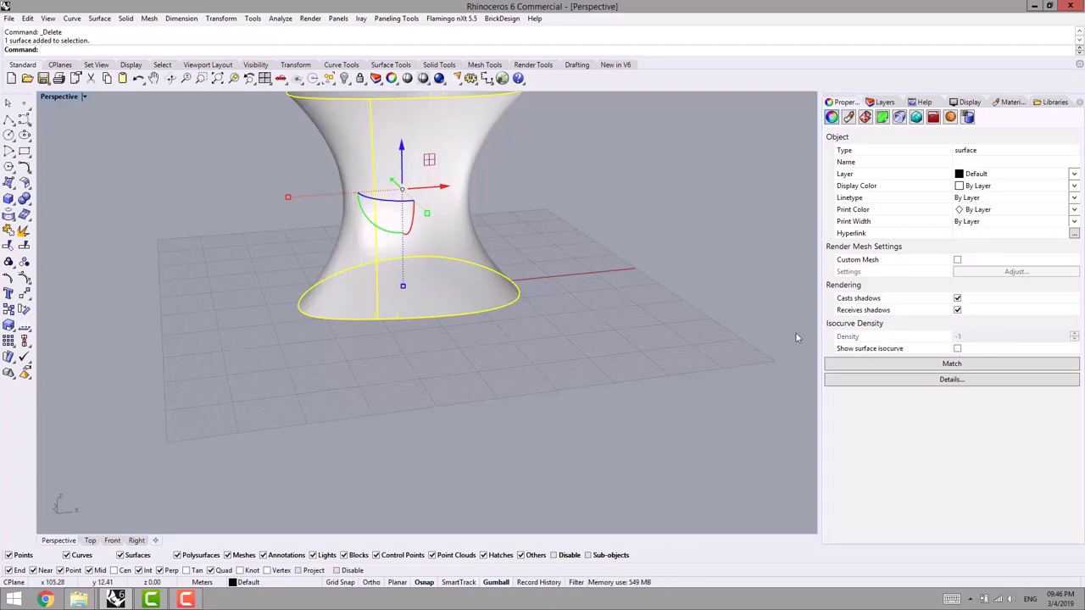
click(670, 340)
scroll(467, 318, down, 4)
right_drag(468, 318, 453, 254)
Rotate the tubular surface about its vertical axis so its seam faces away from the front
click(457, 250)
right_drag(460, 294, 467, 263)
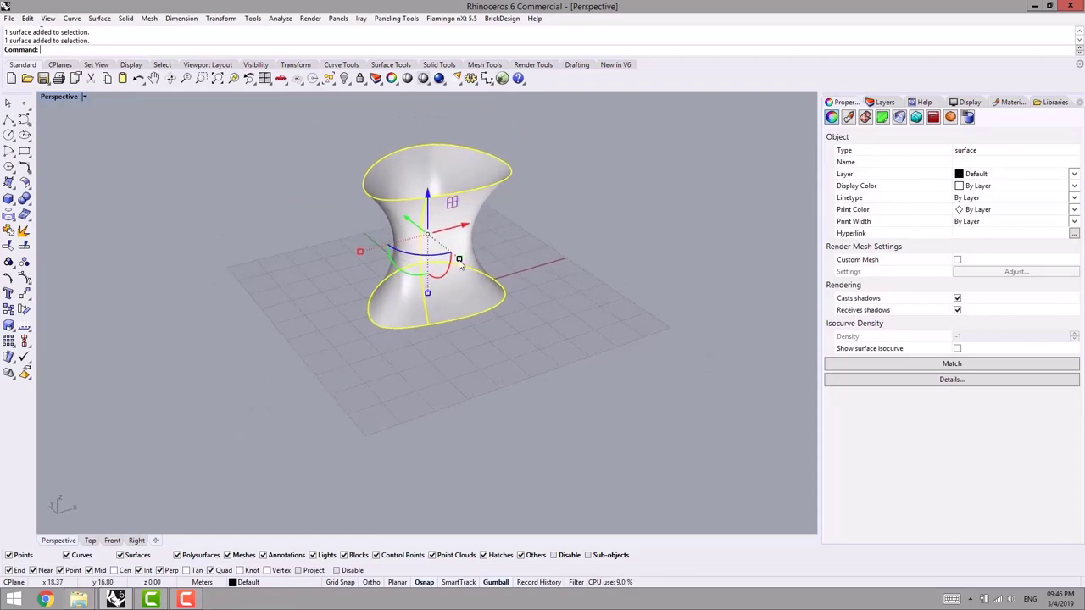
click(459, 261)
key(Return)
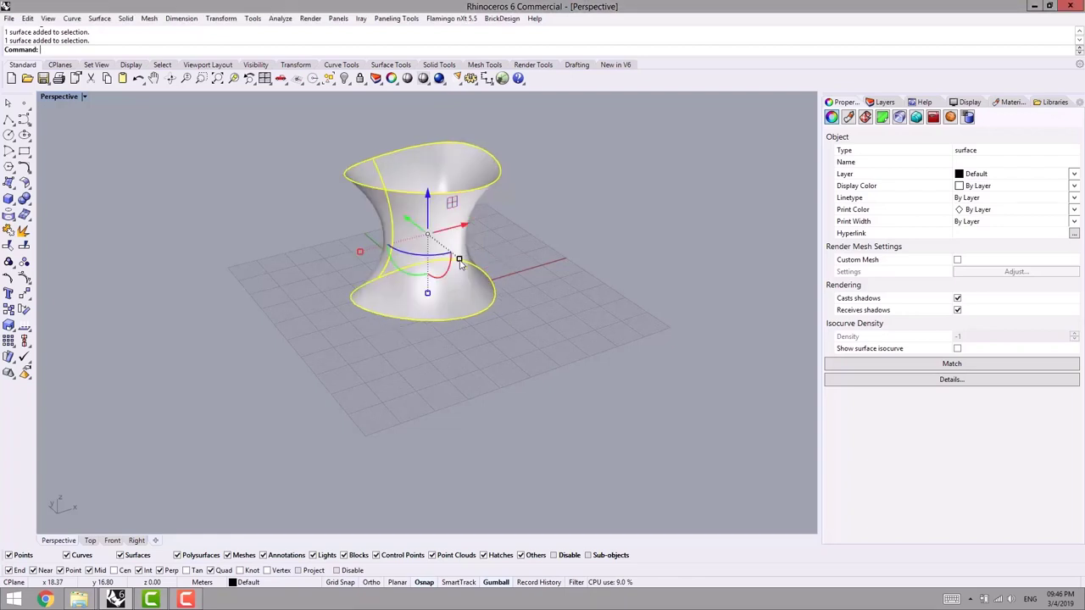
click(565, 349)
right_drag(566, 348, 475, 339)
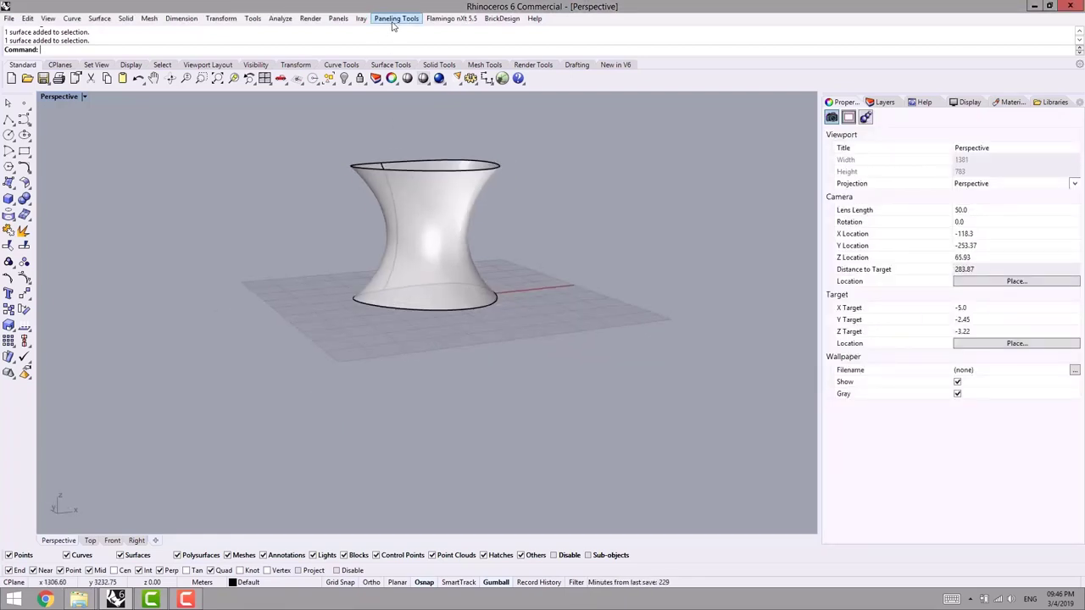
Start a One Direction Curve Projection paneling grid with the tubular surface as base
click(392, 19)
mouse_move(356, 31)
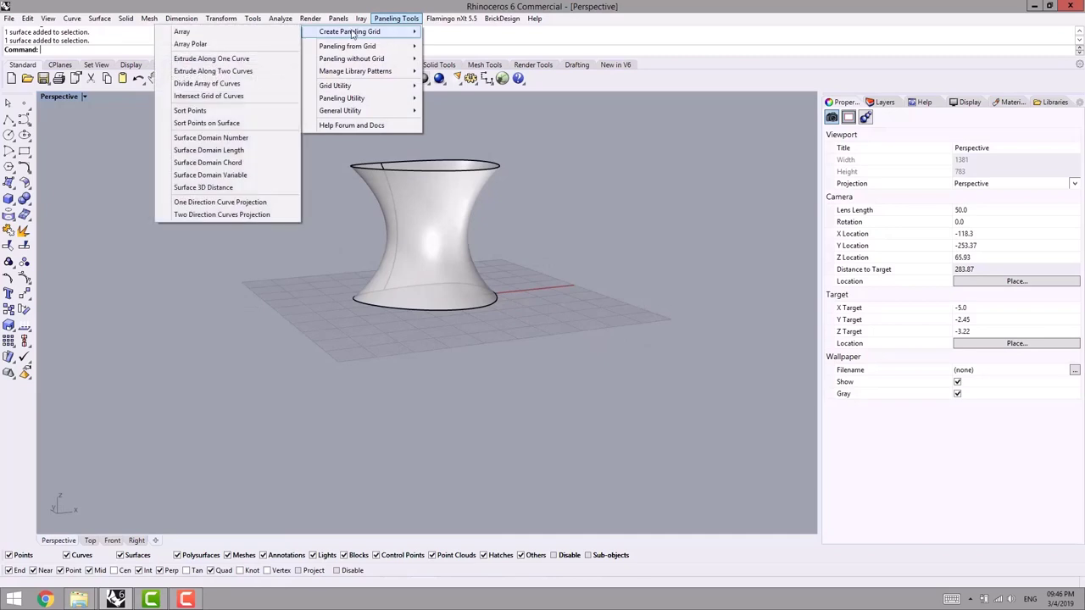
click(217, 208)
right_drag(209, 235, 263, 263)
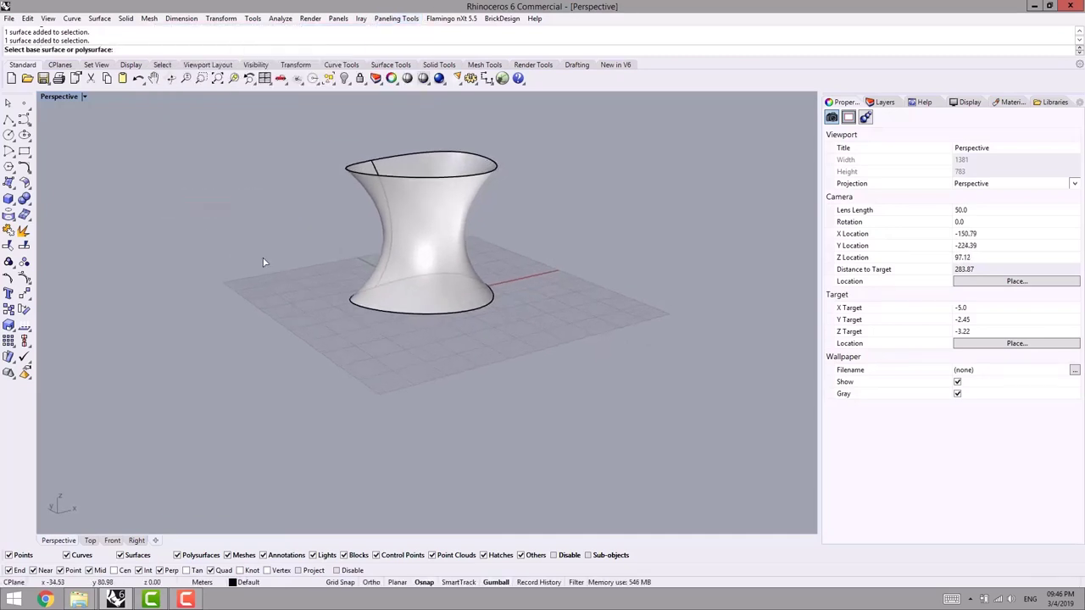
click(456, 274)
right_drag(380, 208, 441, 195)
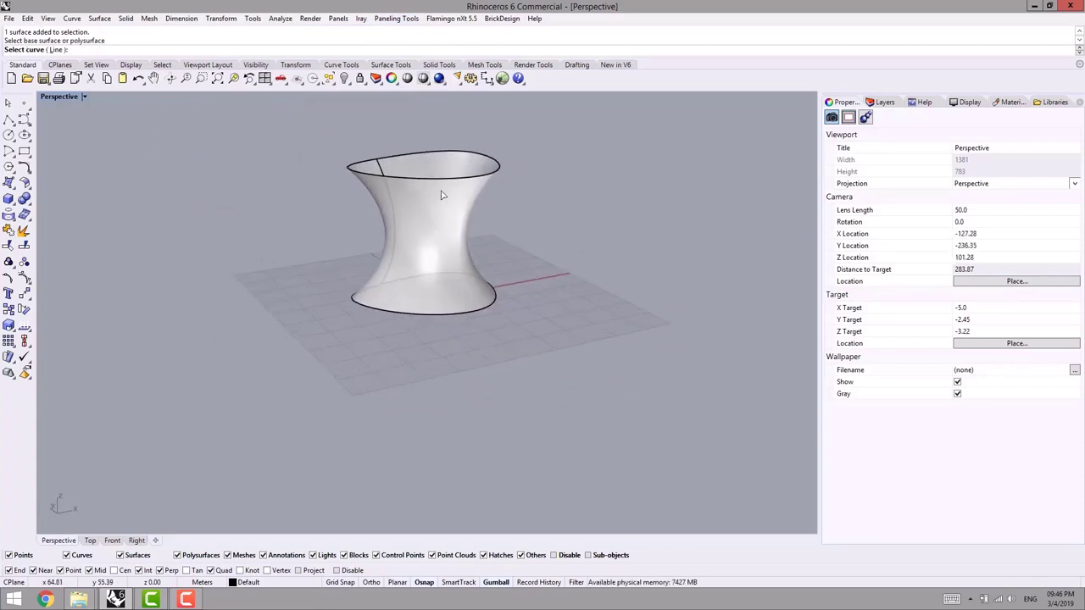
Define the curve to project as a straight line about 56 m long on the ground in front of the surface
click(56, 49)
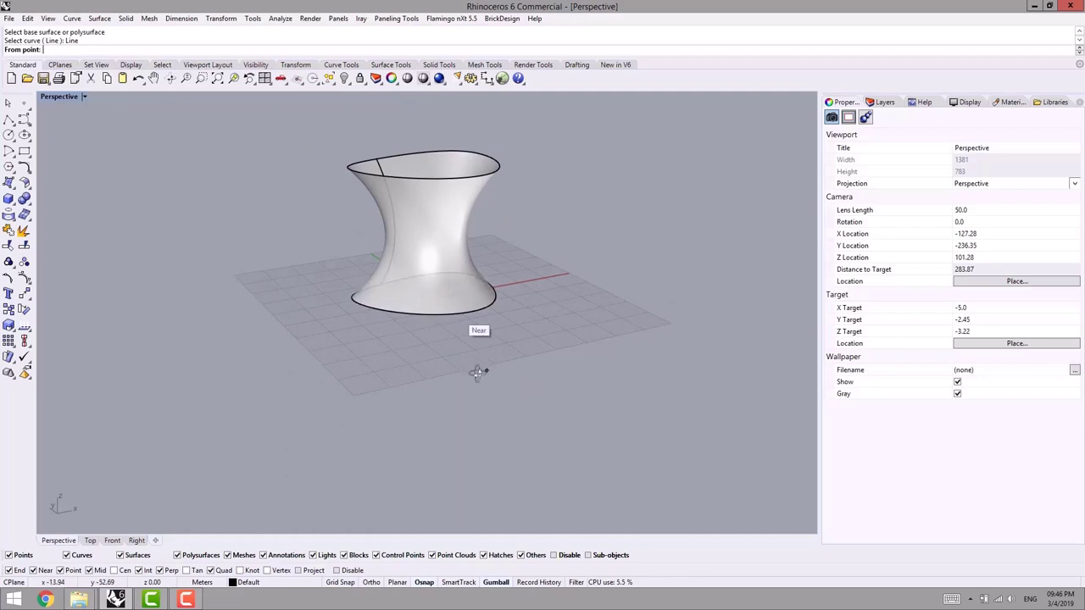
right_drag(477, 371, 388, 363)
click(363, 362)
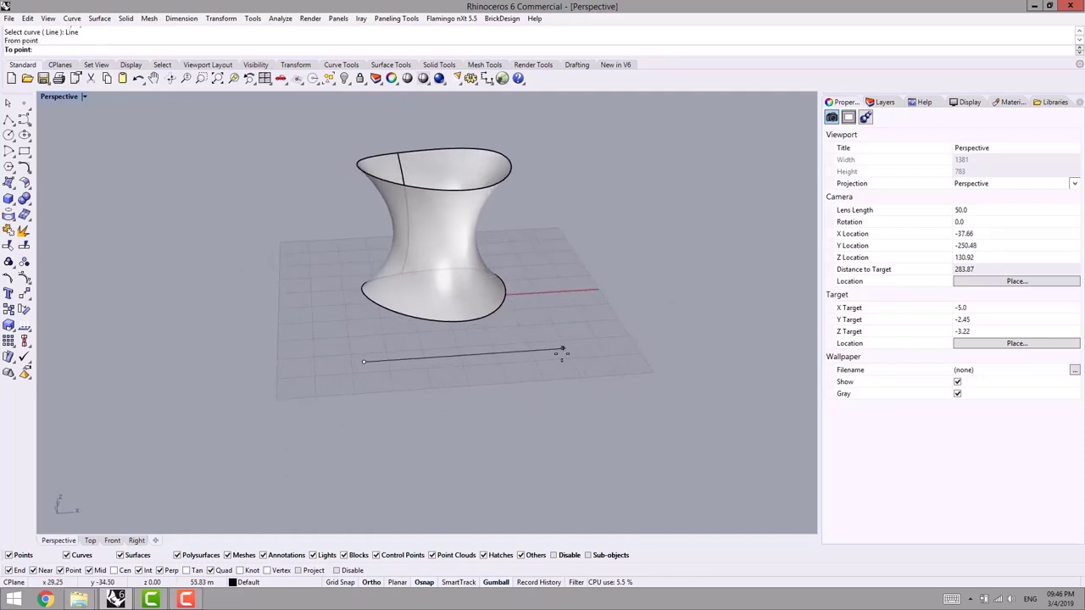
click(559, 350)
right_drag(296, 350, 339, 348)
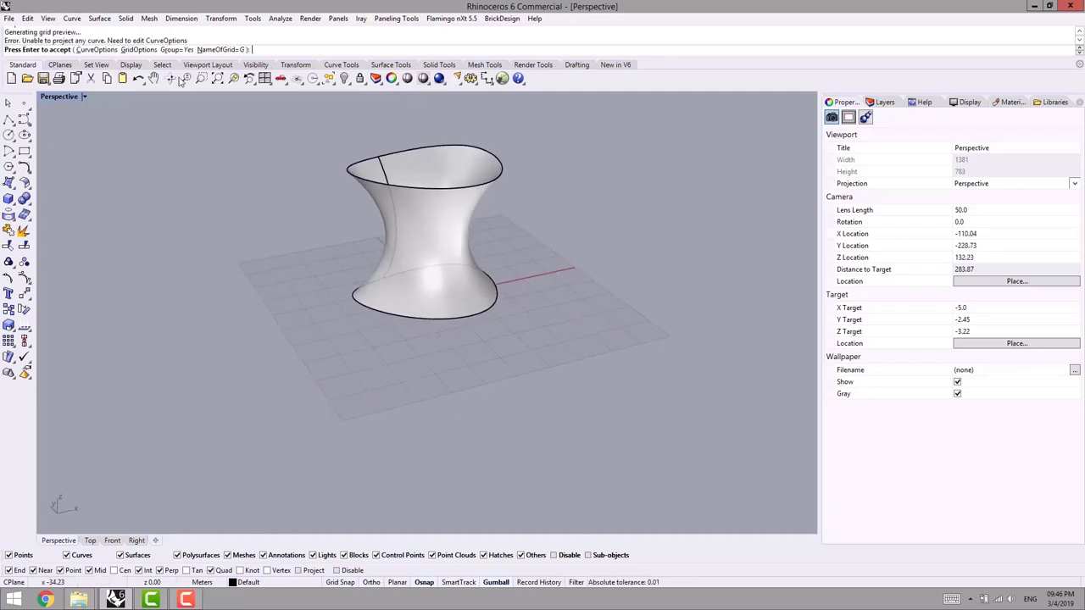
Set the number of cuts to 15 and the spacing to 1.5 in the curve options
click(96, 49)
right_drag(363, 365, 209, 188)
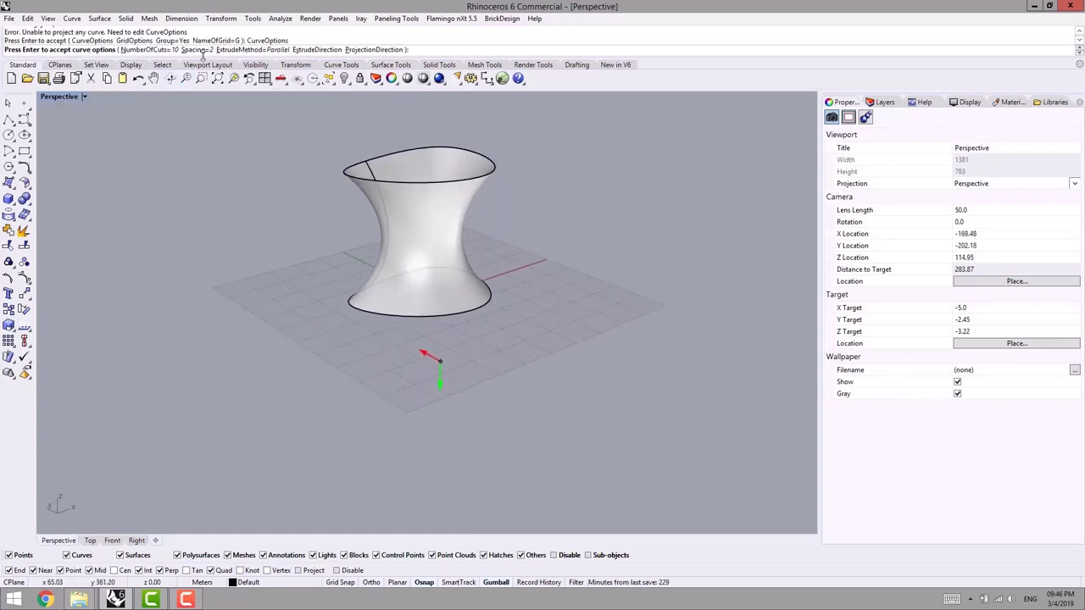
click(150, 49)
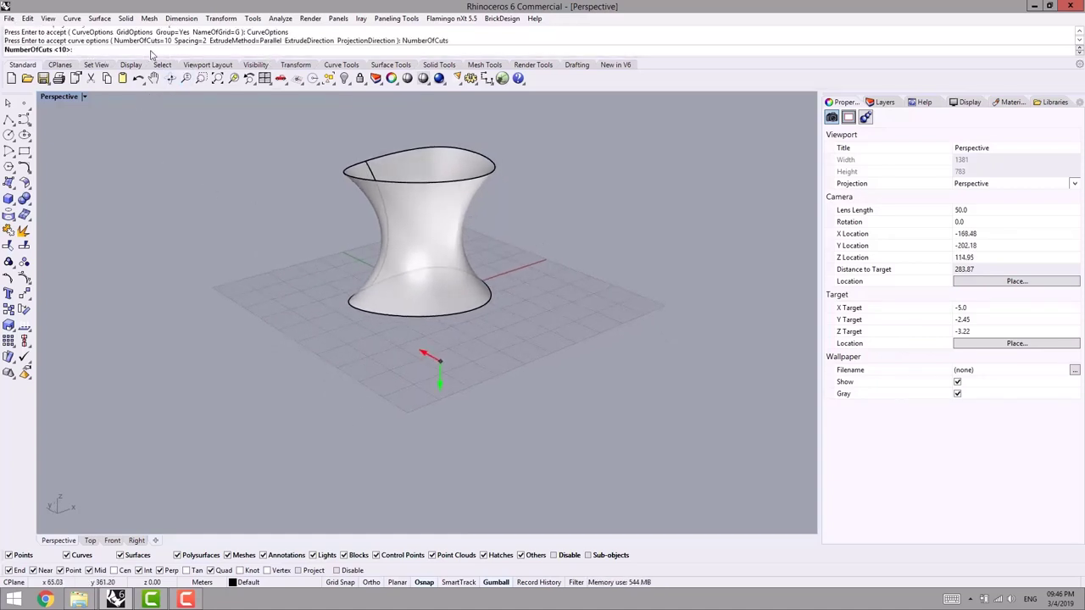
text(15)
key(Return)
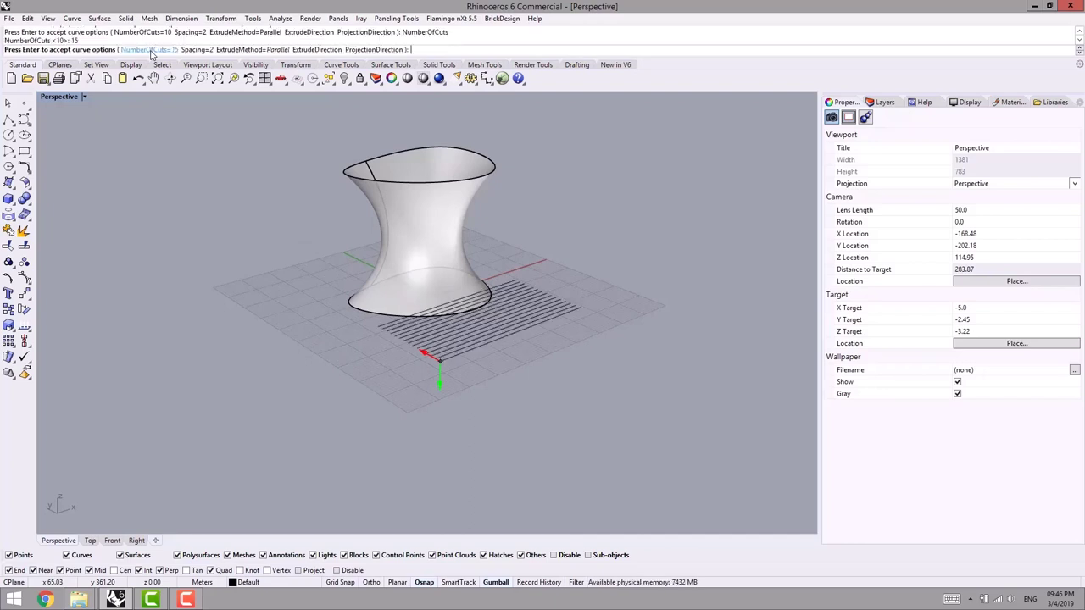
click(195, 50)
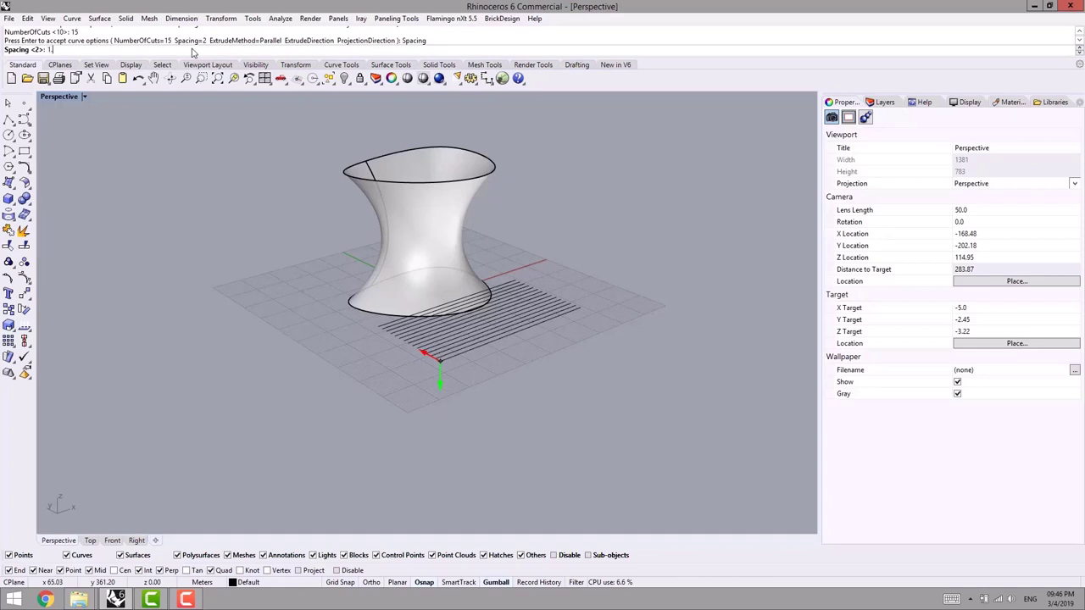
text(1.5)
key(Return)
Set the extrude direction of the line copies straight up from near the line's front endpoint
right_drag(305, 279, 276, 170)
click(323, 50)
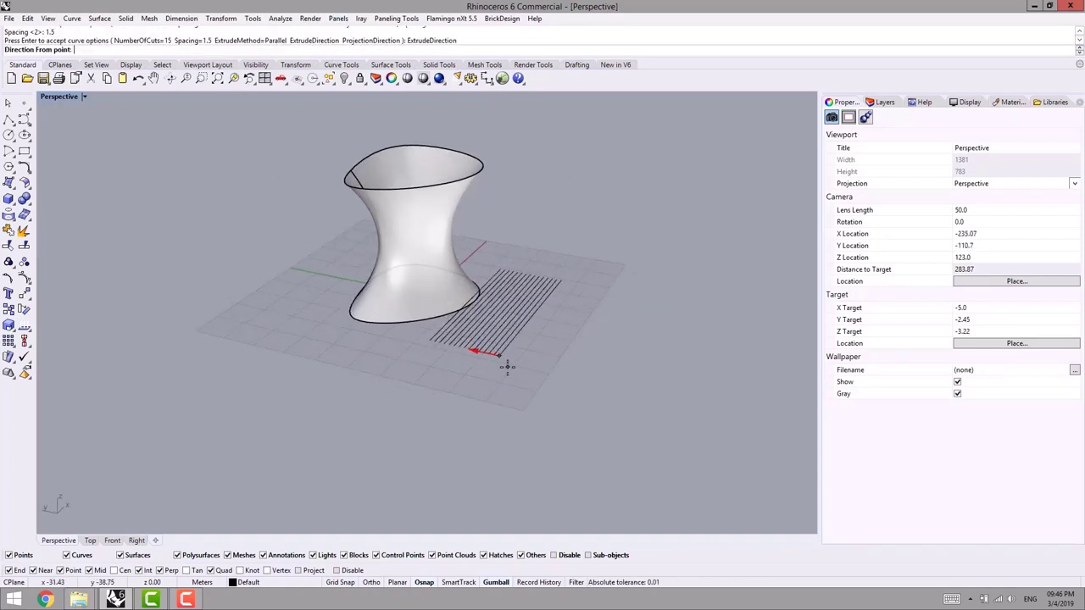
click(496, 370)
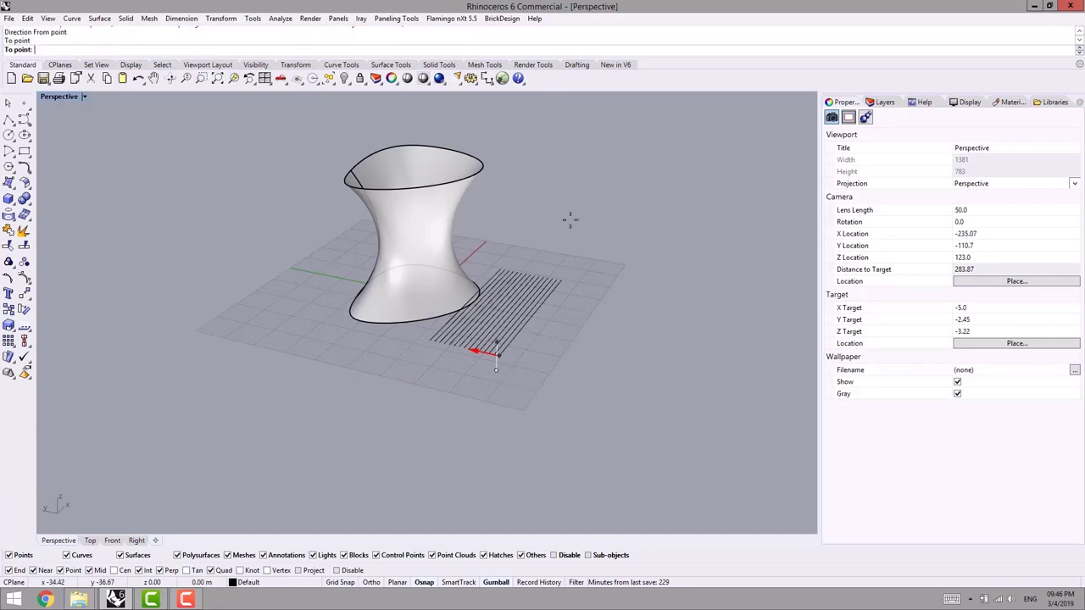
click(577, 245)
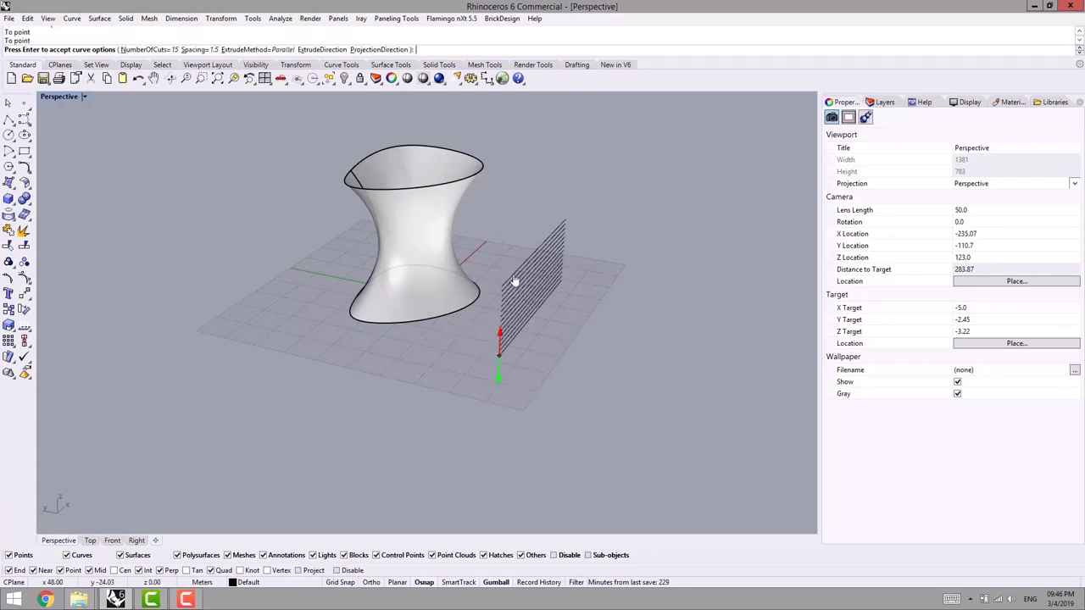
Set the projection direction horizontally from near the line copies toward the tubular surface's side of the grid
click(379, 50)
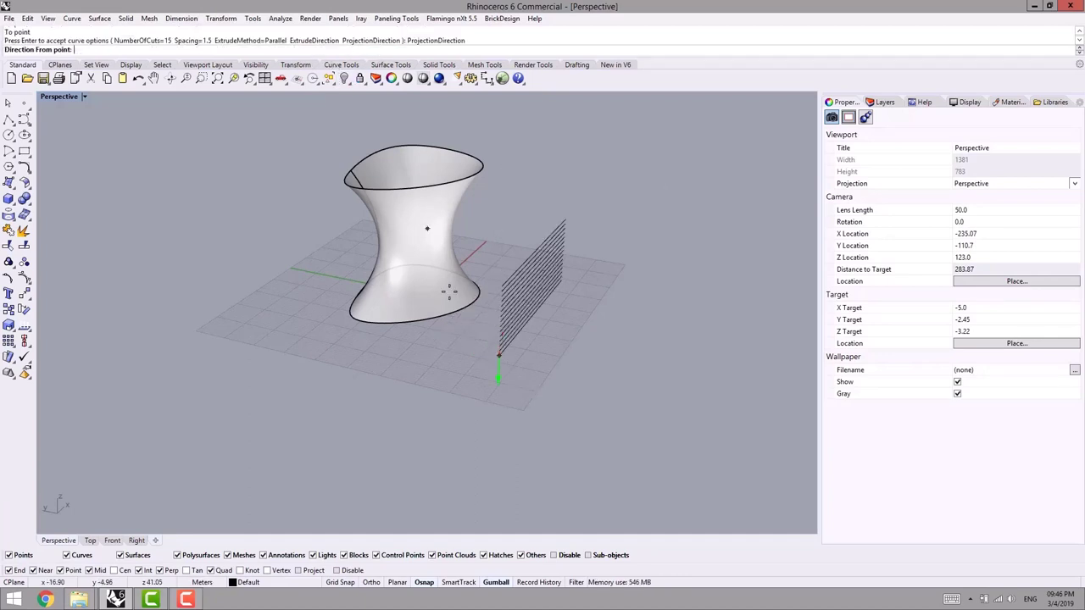
click(492, 378)
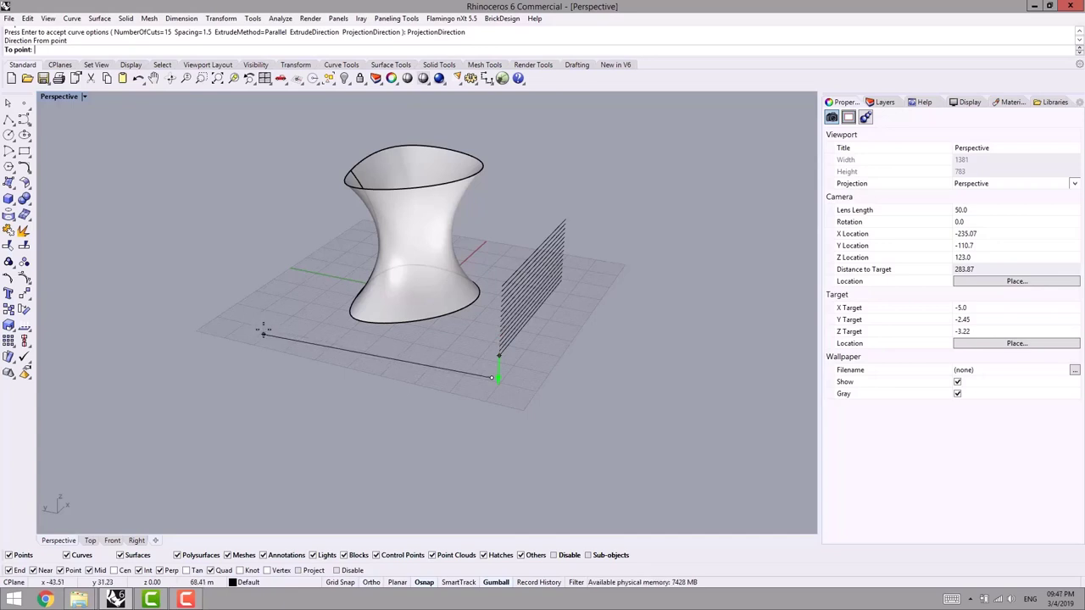
right_drag(260, 307, 259, 291)
click(259, 291)
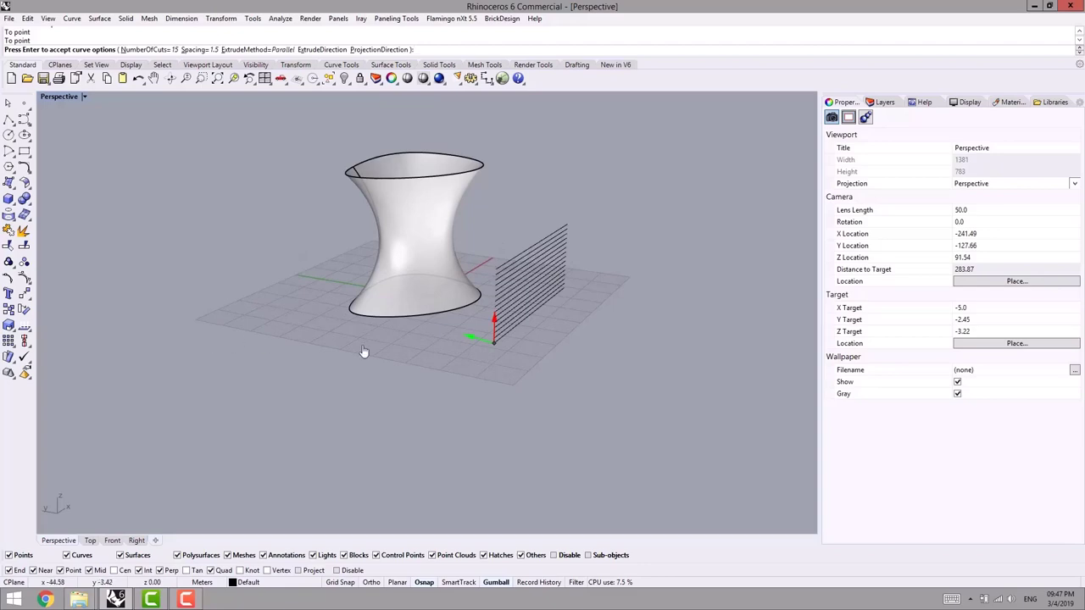
Accept the curve options, keep the grid method Number with 20 spans, and create the projected grid on the tubular surface
right_drag(365, 353, 301, 342)
key(Return)
scroll(465, 237, up, 3)
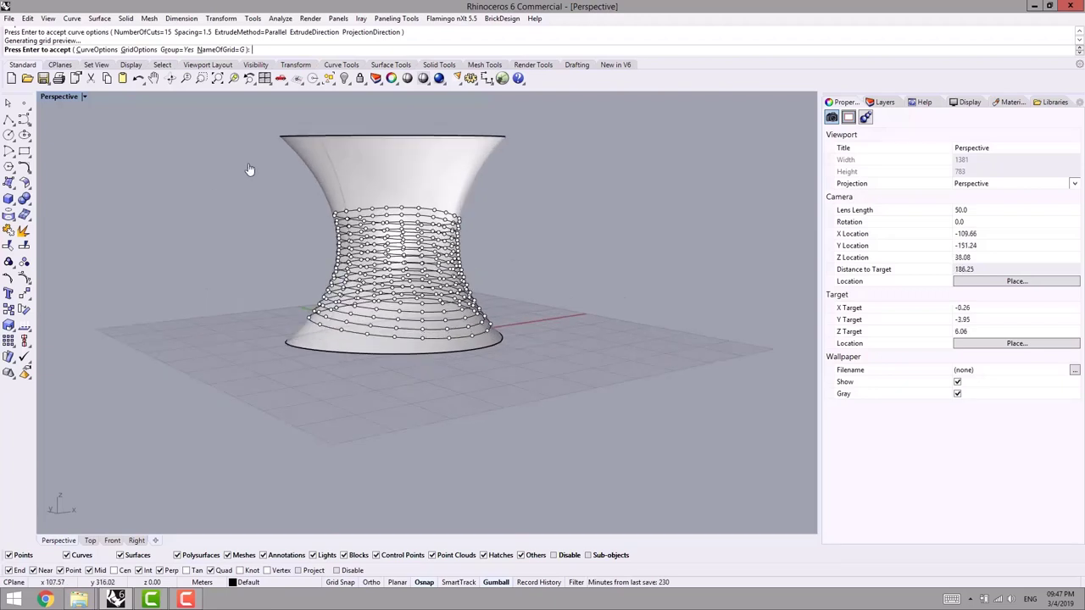
click(133, 51)
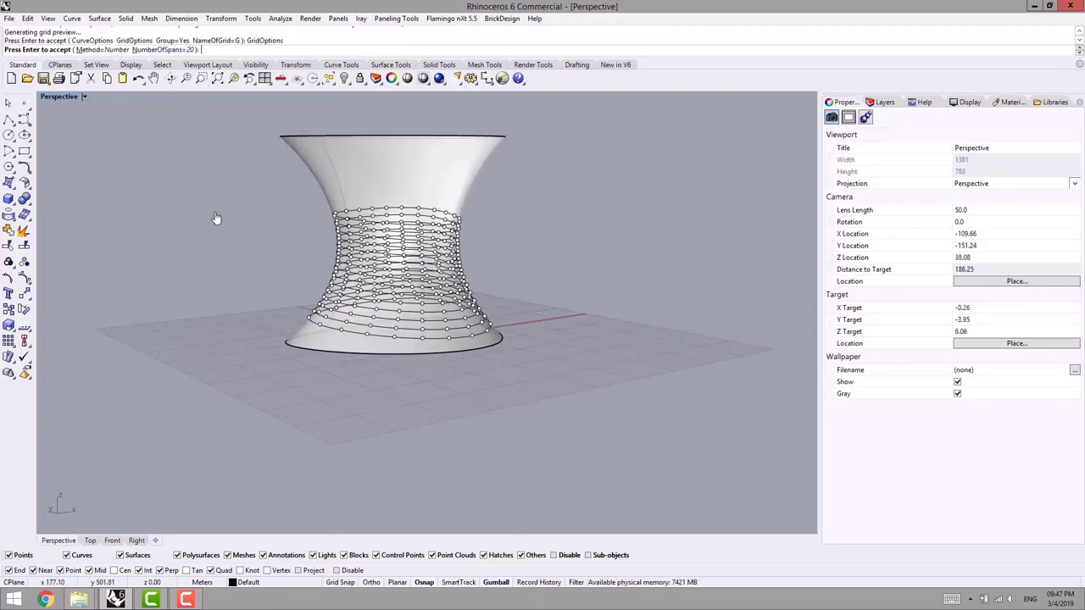
key(Return)
right_drag(189, 219, 220, 230)
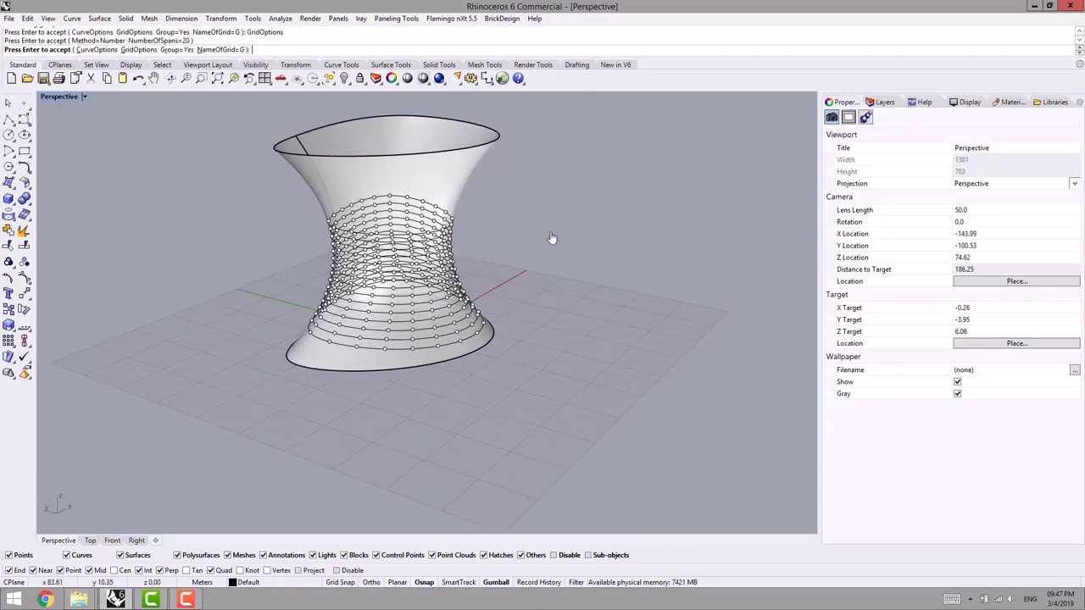
key(Return)
click(601, 279)
Delete the grouped grid points from the tubular surface
mouse_move(616, 285)
right_down()
mouse_move(501, 283)
mouse_move(335, 247)
mouse_move(621, 276)
right_up()
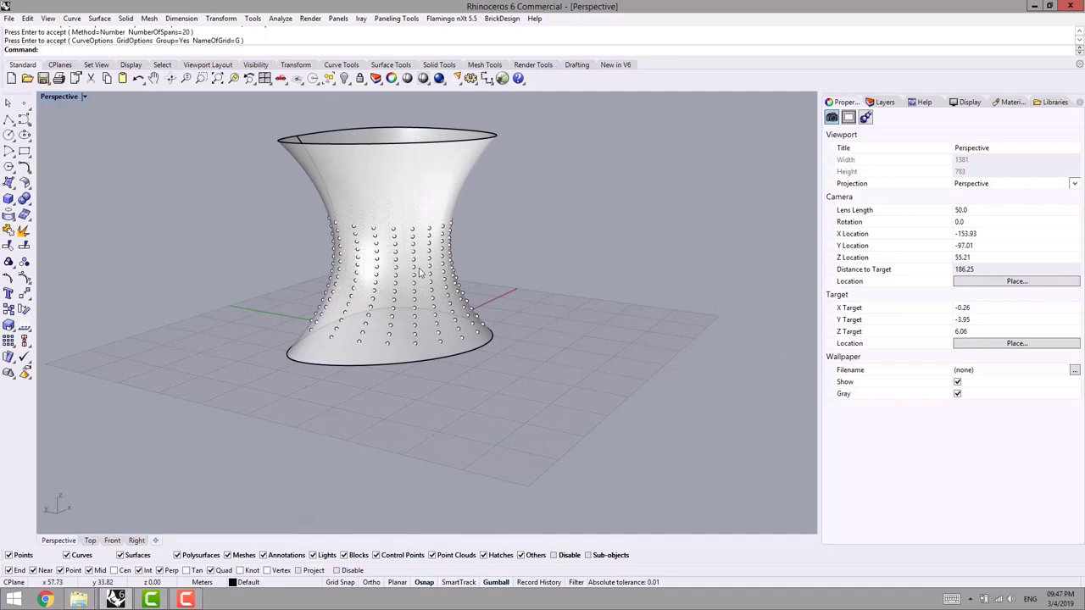
click(398, 244)
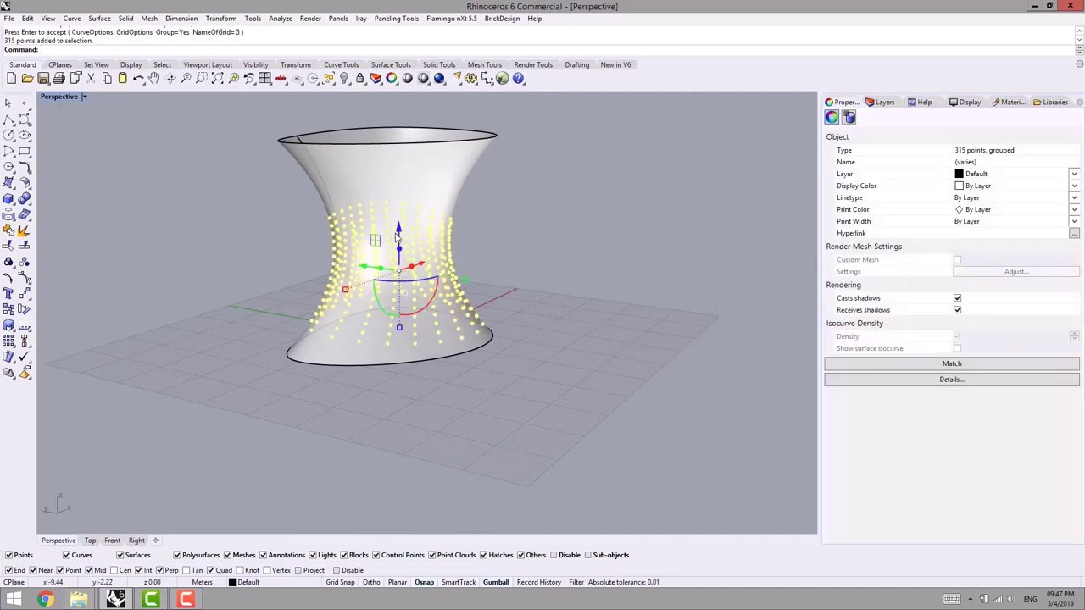
key(Delete)
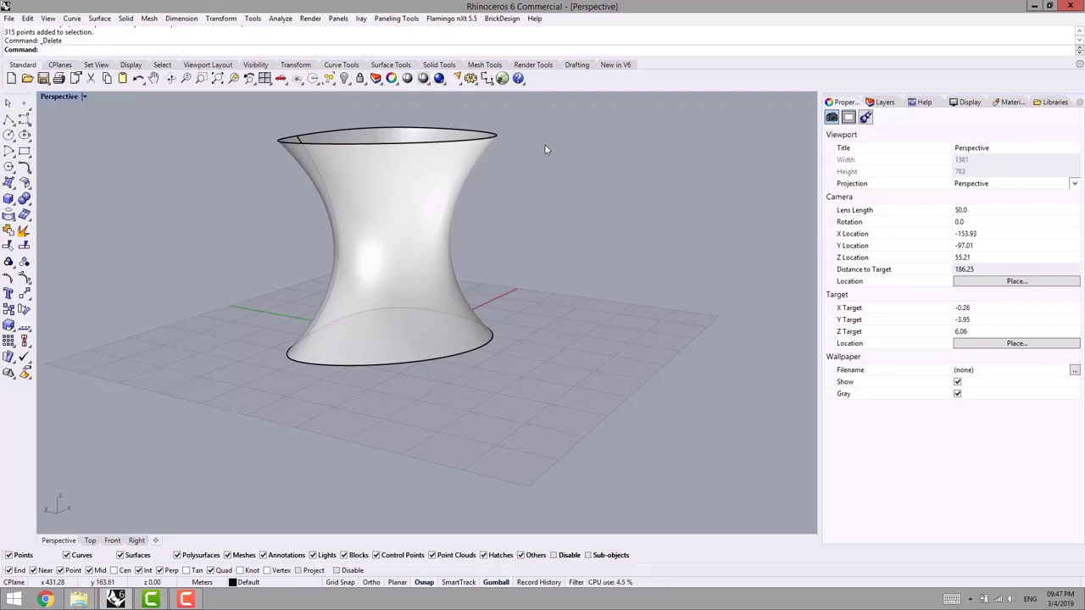
Start a Two Direction Curves Projection paneling grid with the tubular surface as the base surface
click(396, 18)
mouse_move(383, 34)
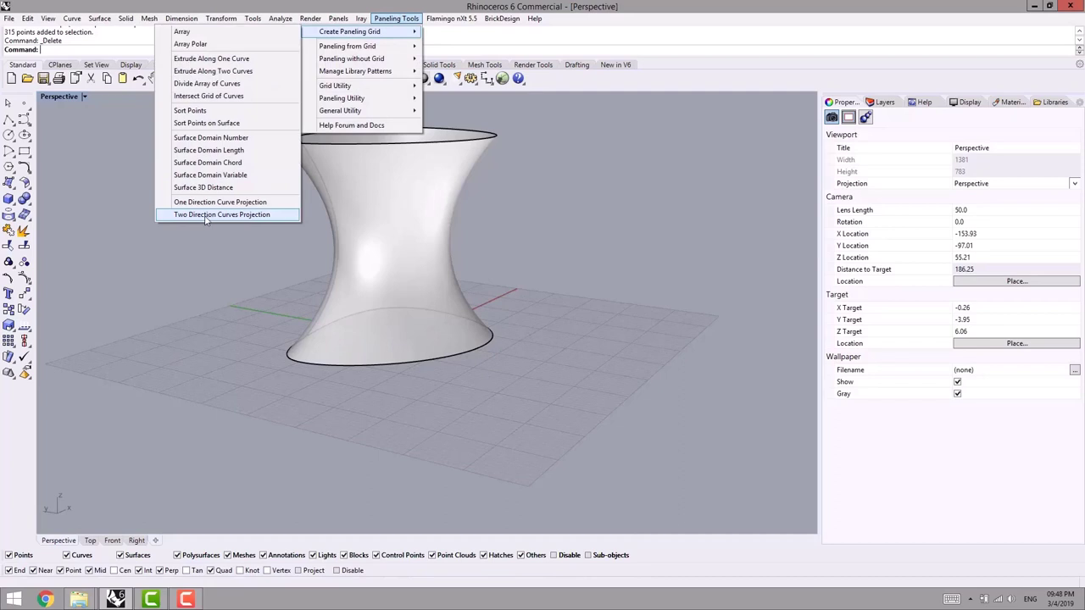
click(226, 216)
right_drag(242, 226, 276, 251)
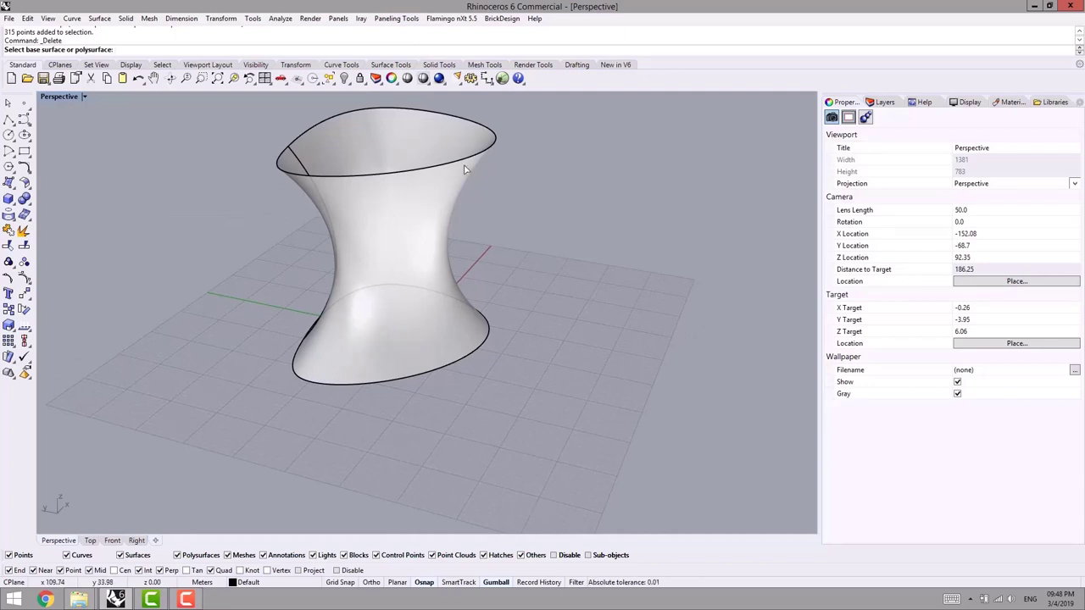
click(398, 205)
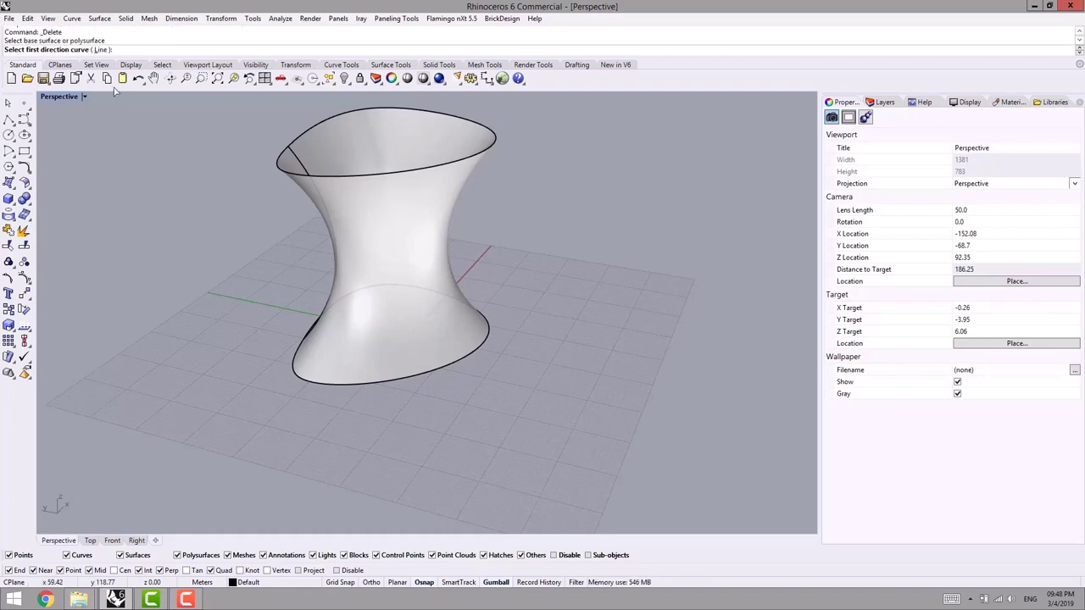
Define the first direction curve as a straight line on the ground in front of the tubular surface
right_drag(475, 364, 421, 361)
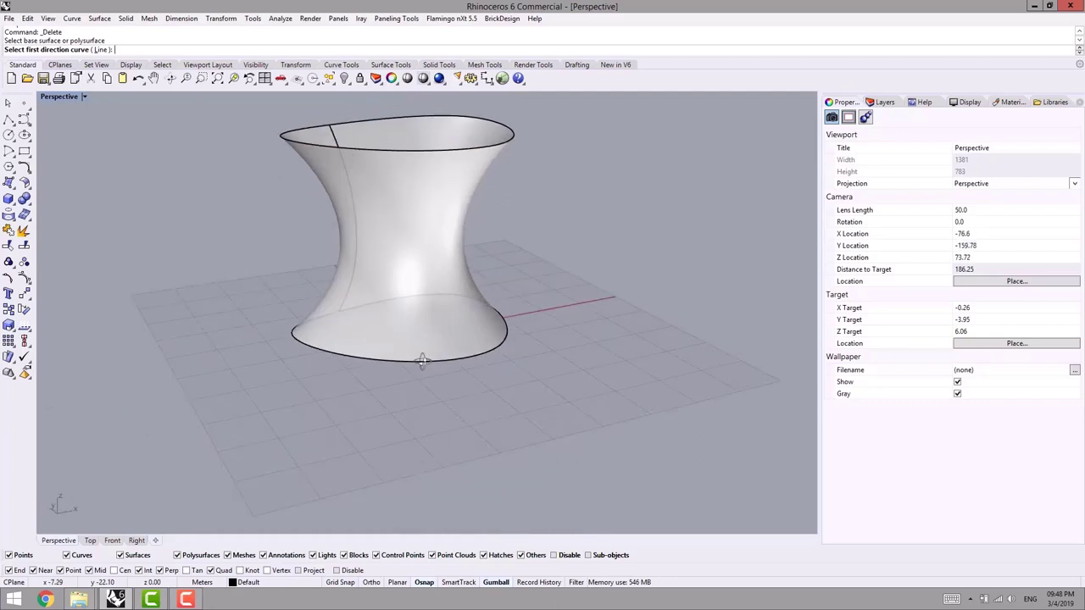
click(103, 49)
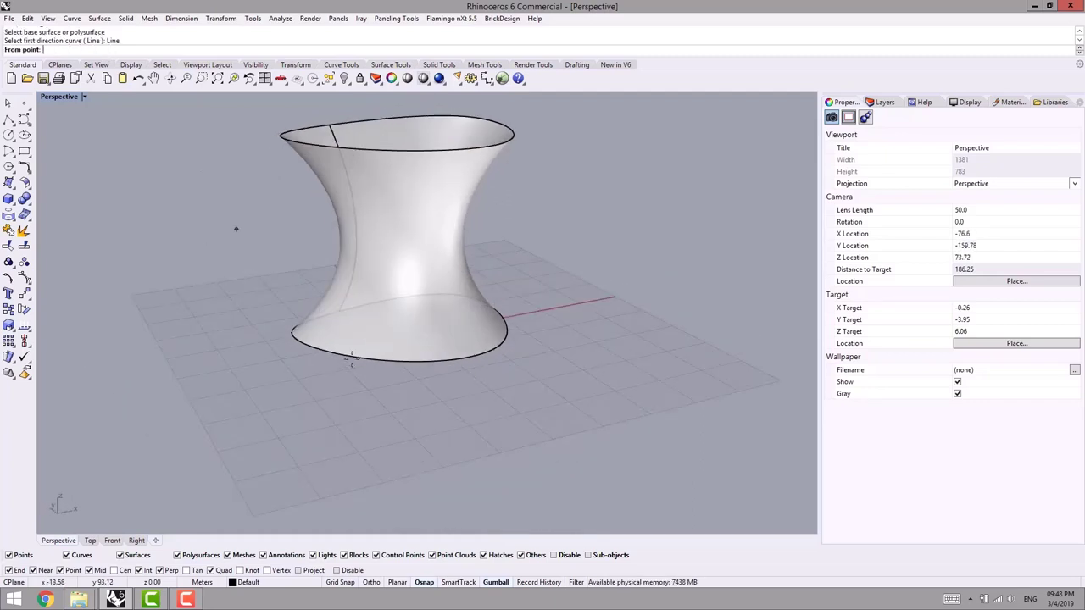
click(355, 451)
click(647, 381)
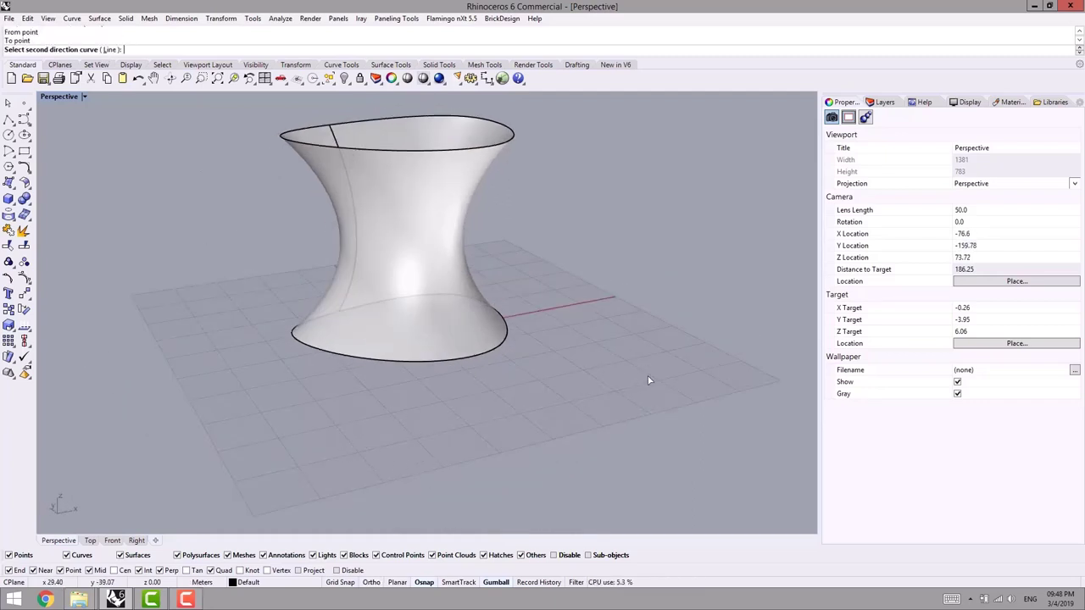
Define the second direction curve as a line from the origin (0) outward along the red X axis
right_drag(279, 391, 181, 127)
click(110, 49)
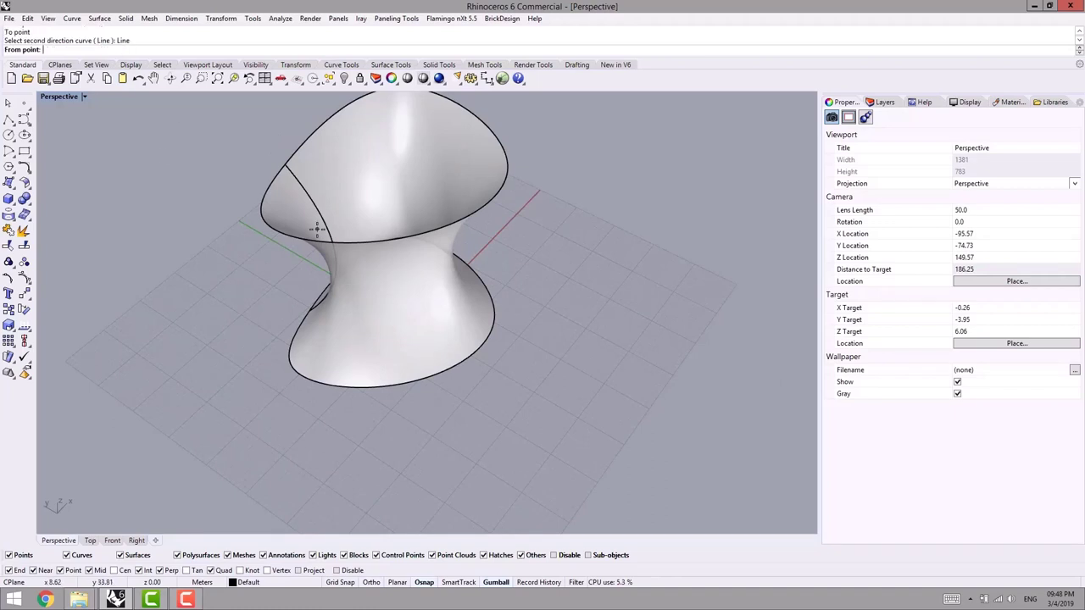
text(0)
key(Return)
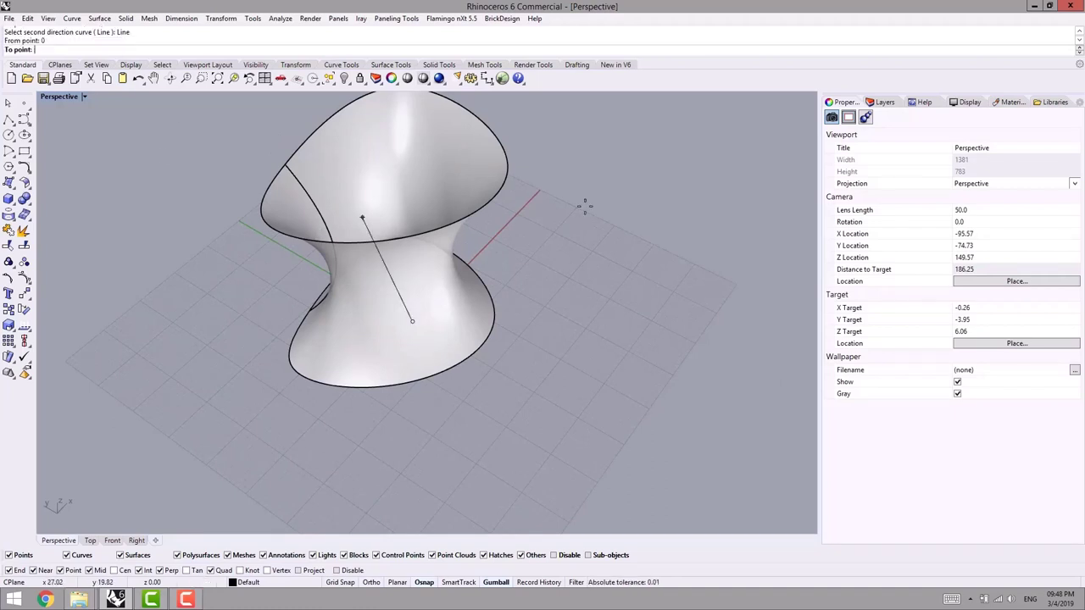
click(512, 224)
right_drag(388, 341, 294, 296)
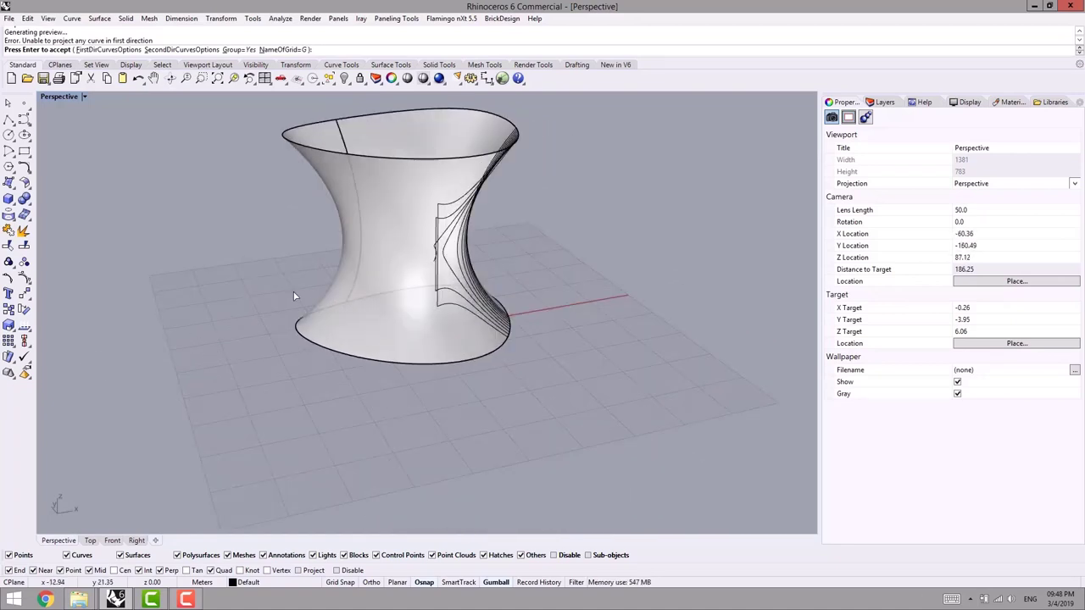
Set the first direction curves to 20 cuts with a spacing of 2
click(106, 53)
right_drag(222, 272, 361, 334)
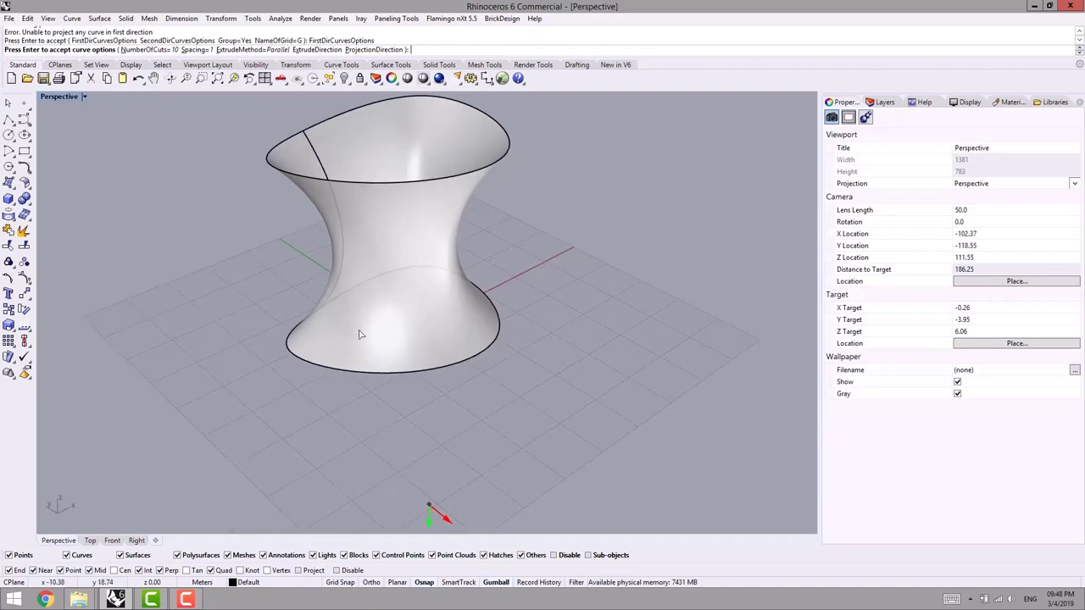
scroll(362, 334, down, 6)
right_drag(436, 370, 374, 457)
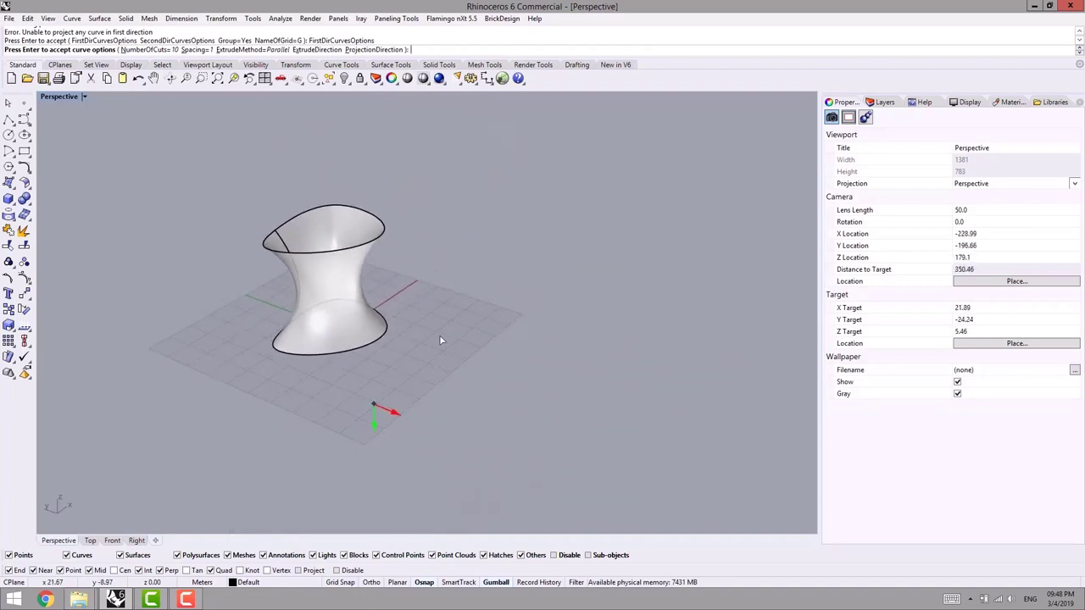
click(154, 51)
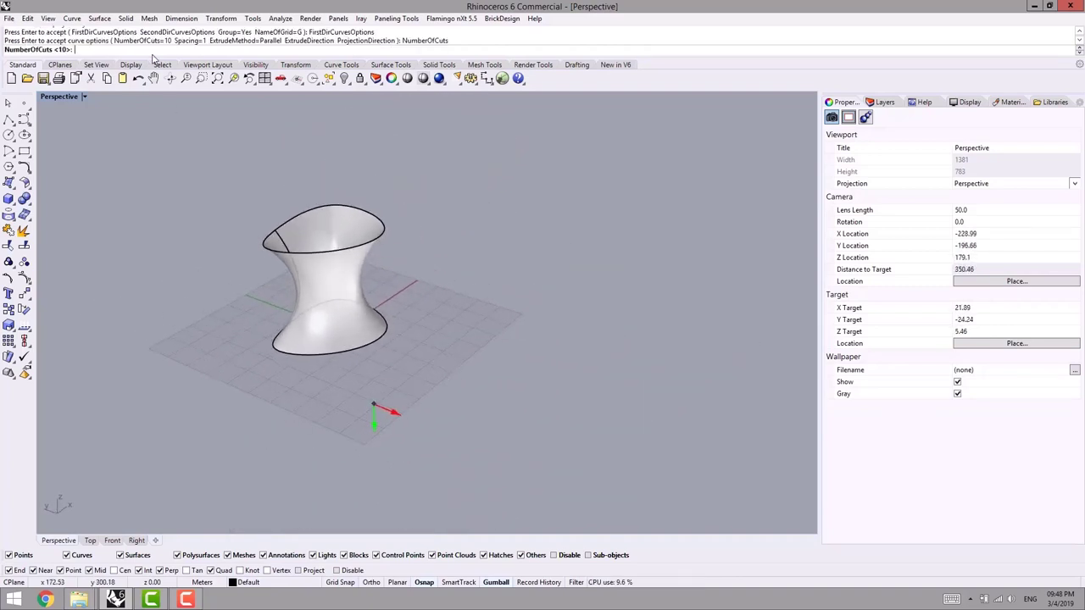
text(20)
key(Return)
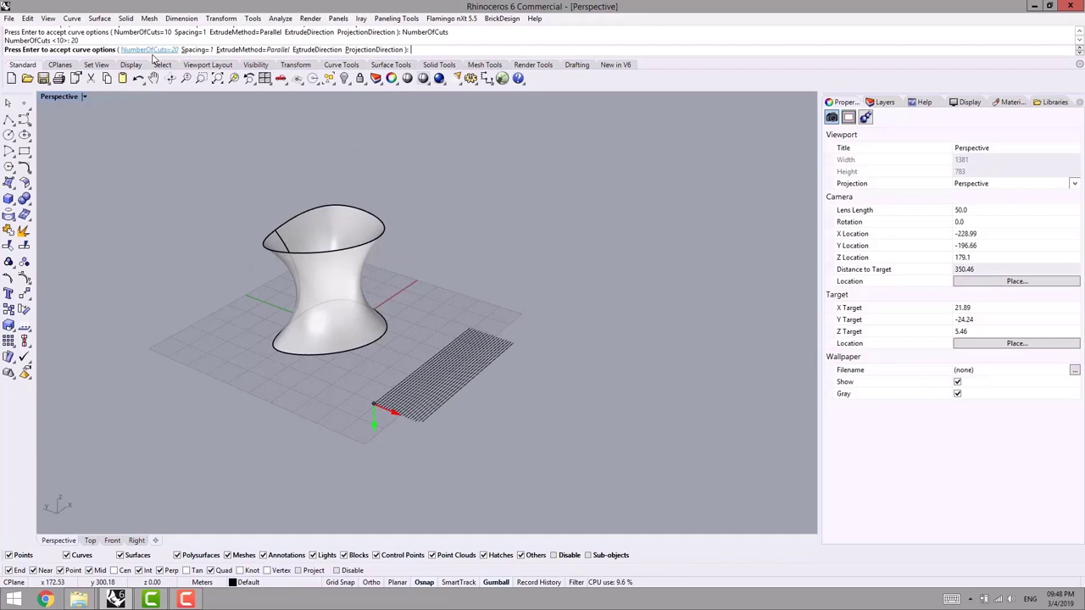
click(193, 50)
text(2)
key(Return)
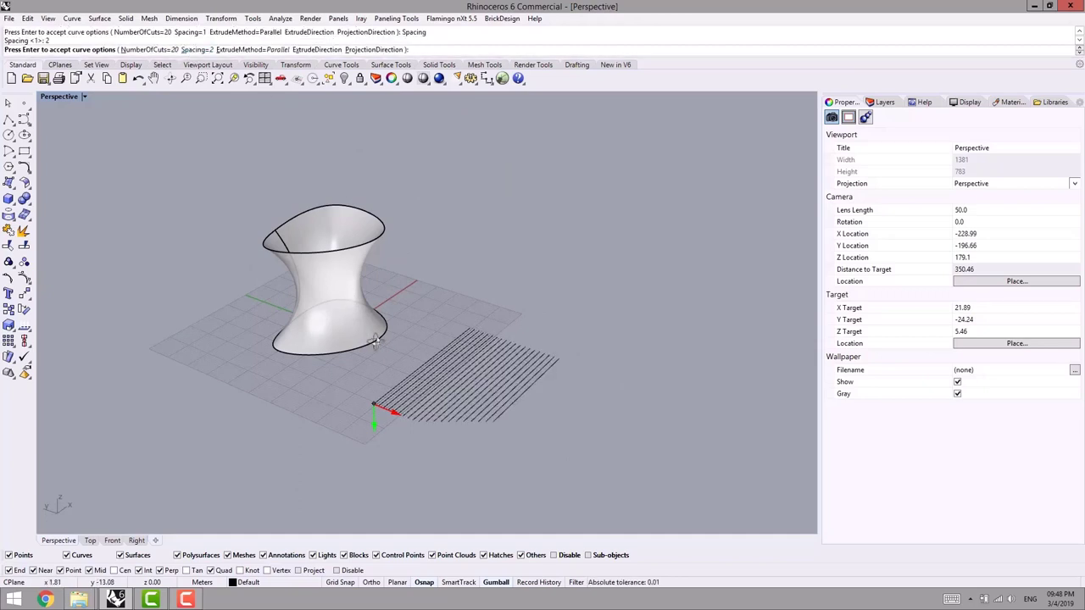
Set the extrude direction of the first direction curves straight up from near the line's front endpoint
right_drag(376, 342, 410, 338)
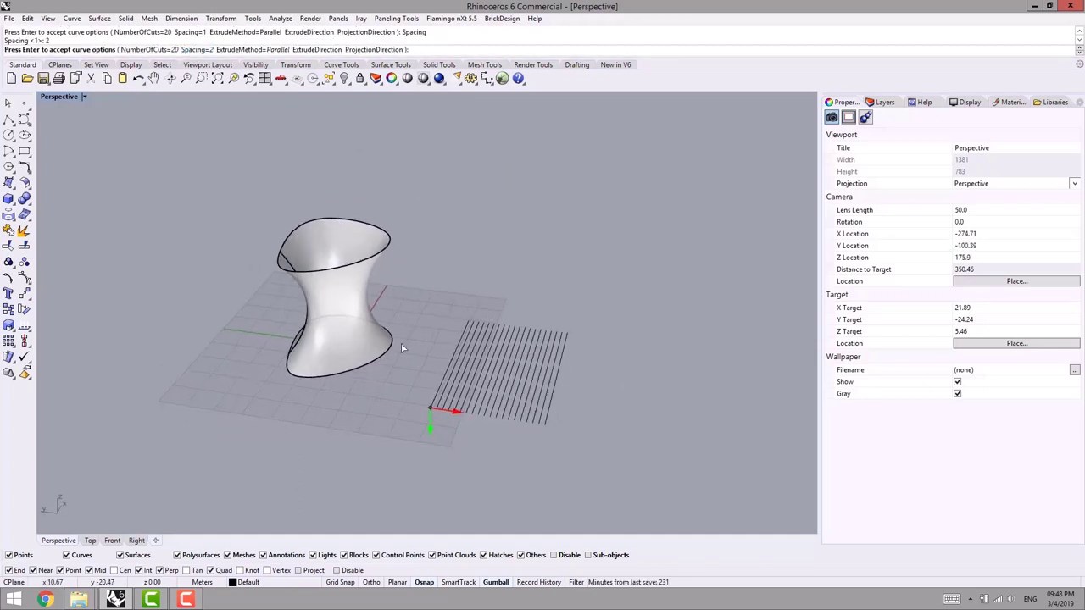
click(313, 49)
click(420, 405)
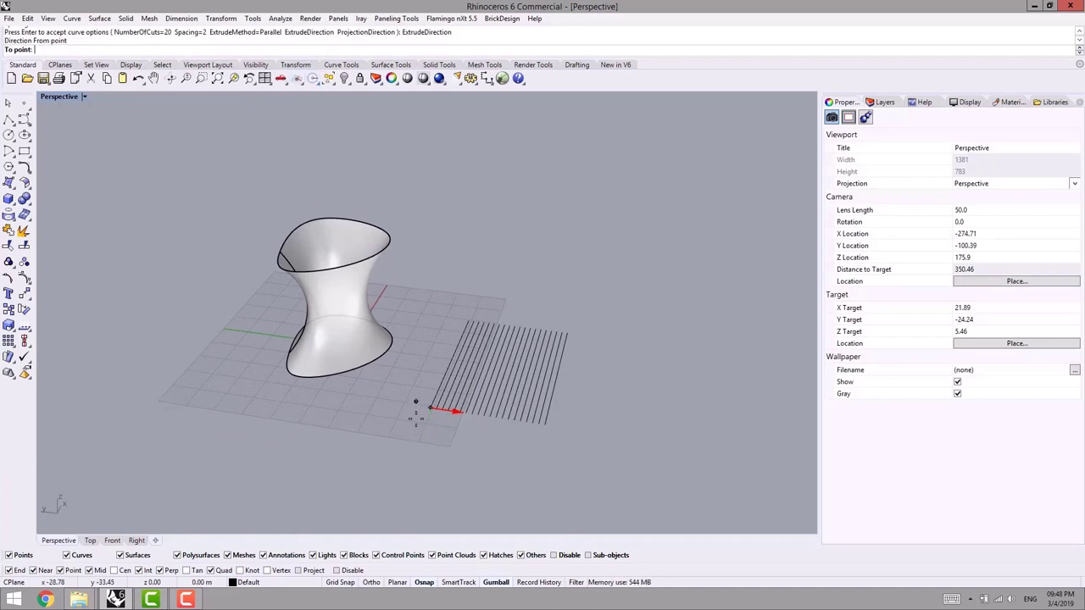
click(417, 250)
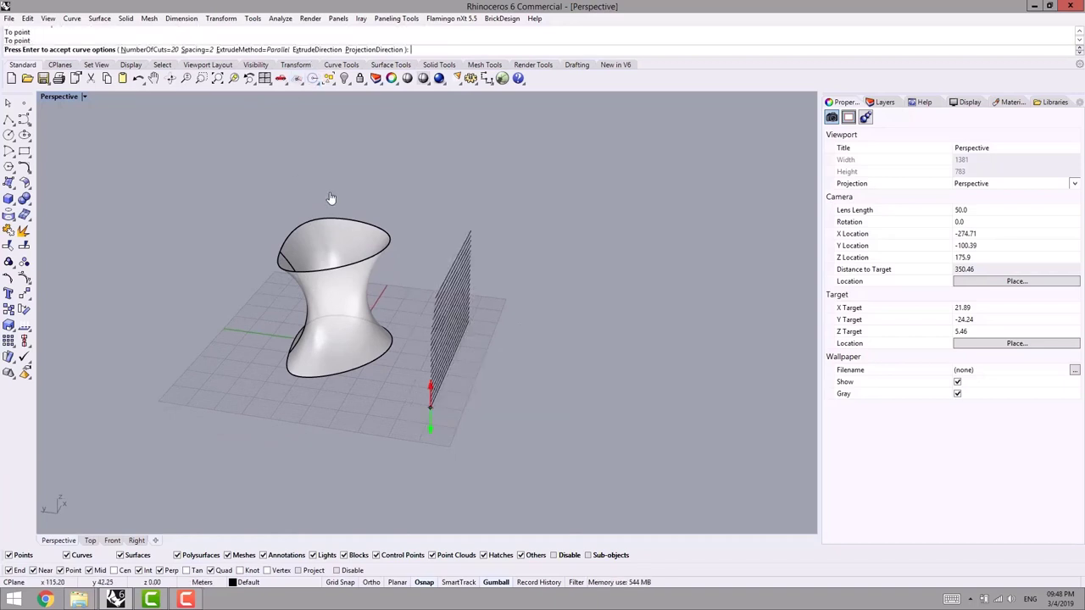
Set the first direction curves' projection direction horizontally toward the tubular surface's side of the grid and accept the curve options
click(376, 49)
click(417, 411)
click(156, 379)
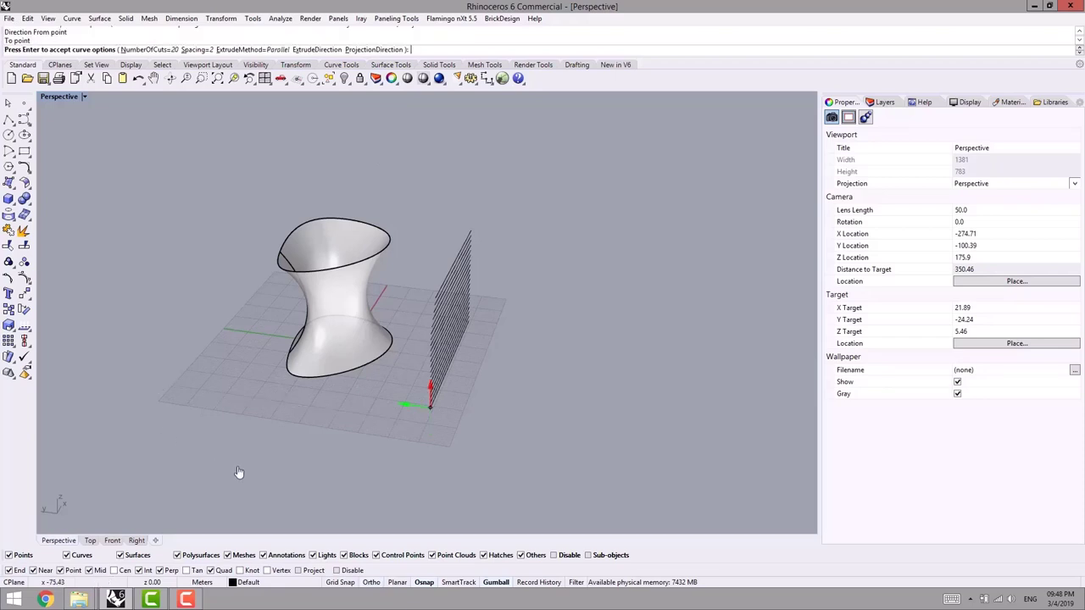
right_drag(327, 463, 430, 401)
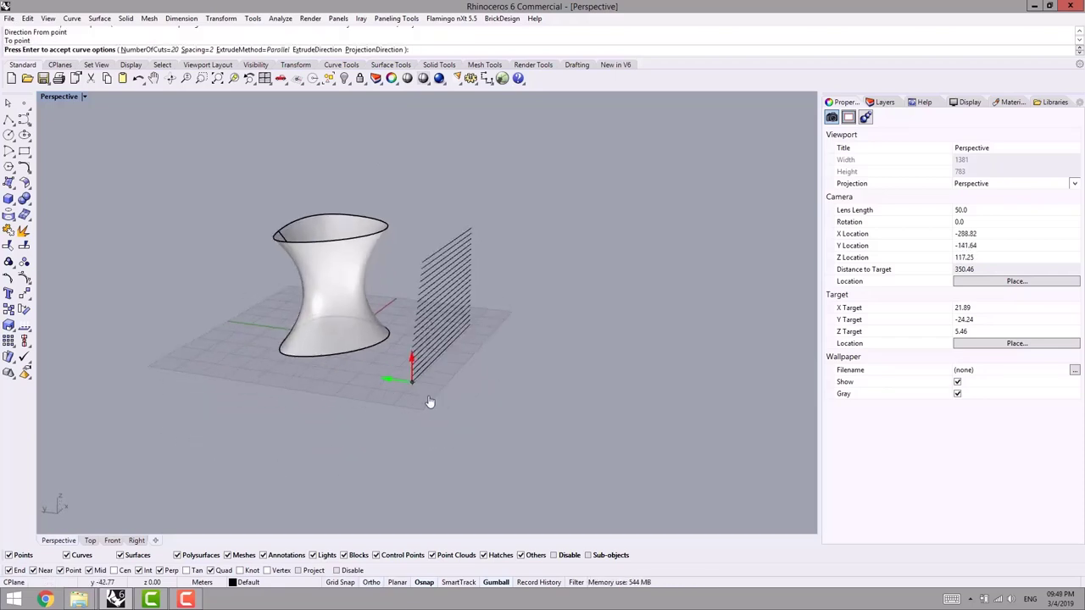
right_drag(512, 267, 355, 333)
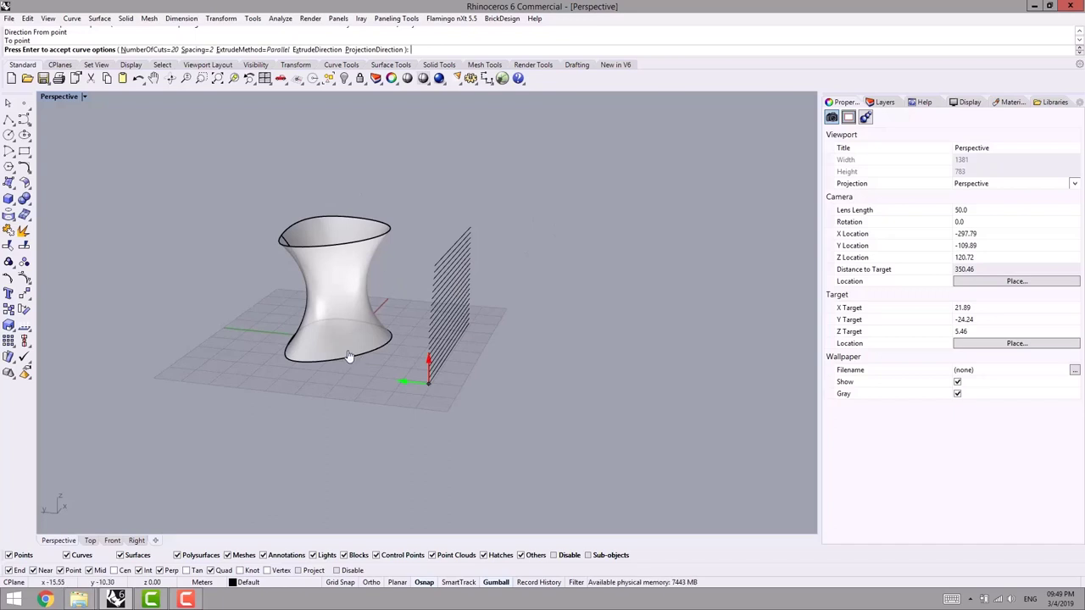
key(Return)
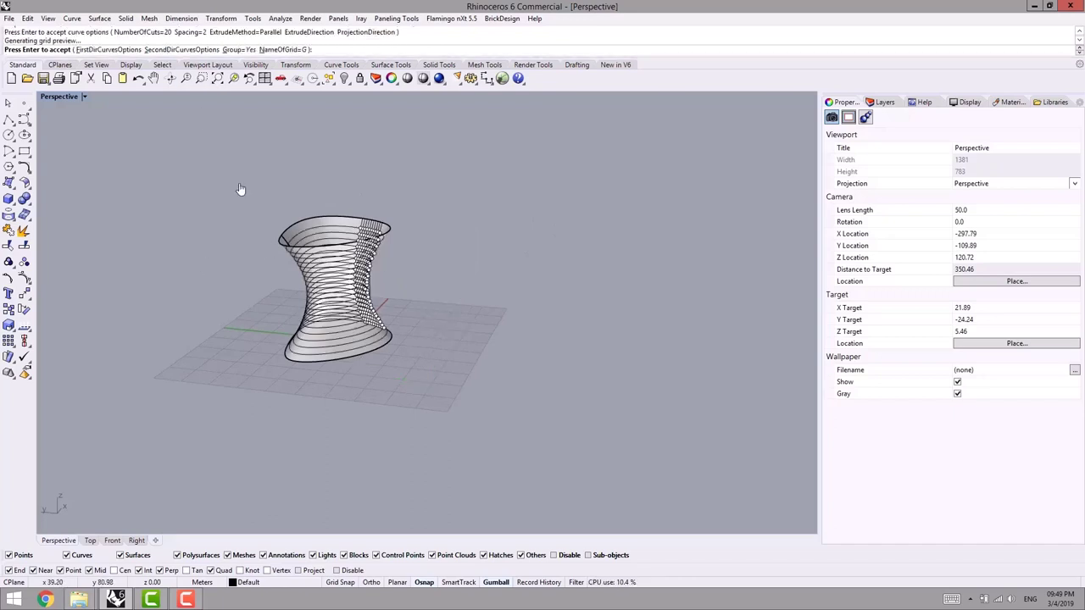
Change the extrude method of the second direction curves to Polar
right_drag(240, 189, 286, 281)
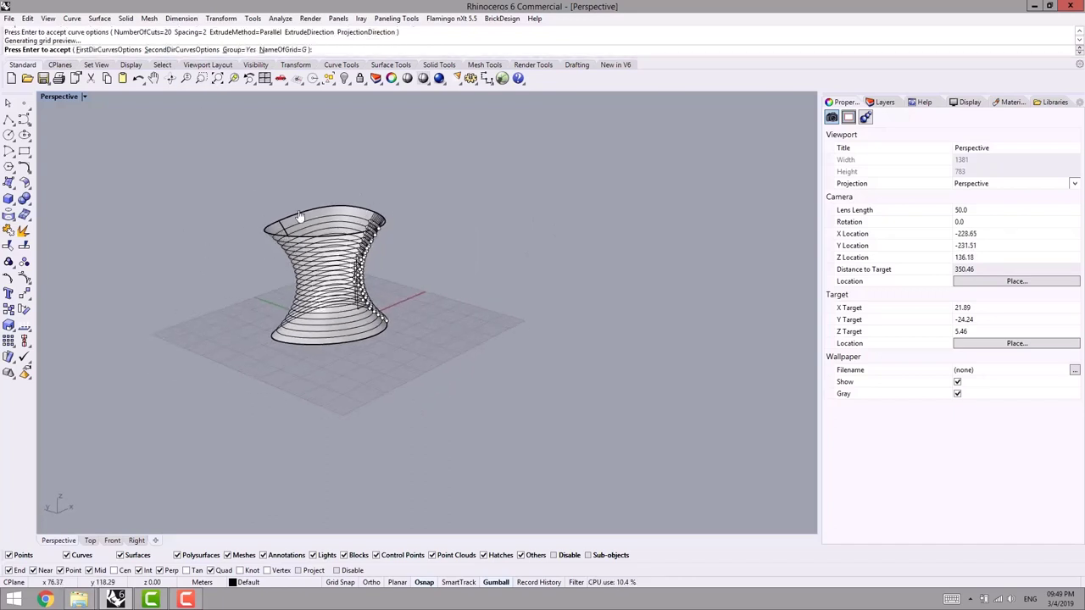
right_drag(313, 327, 238, 283)
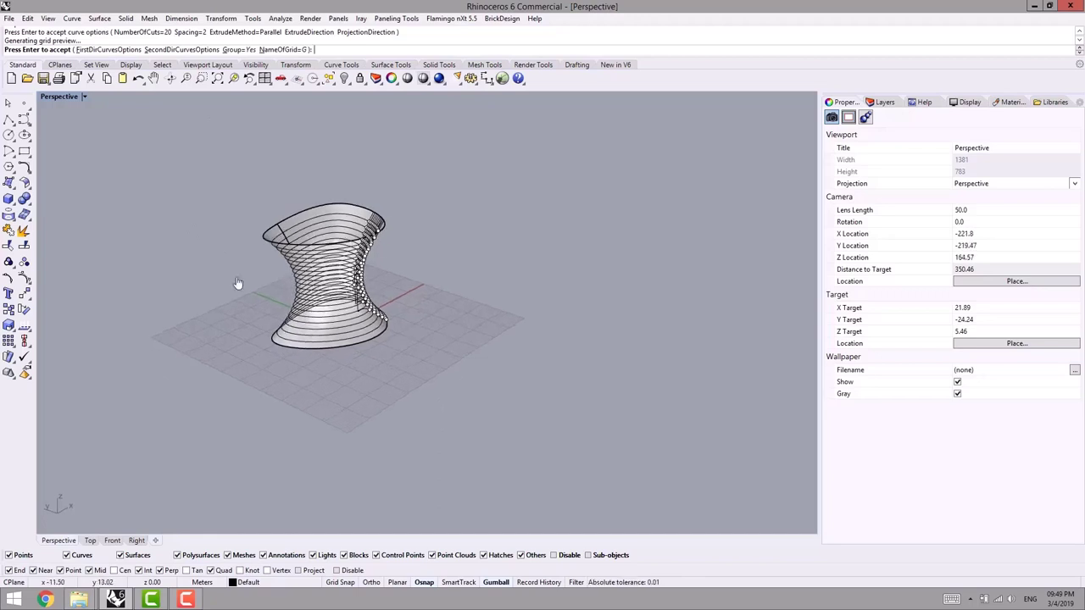
click(164, 52)
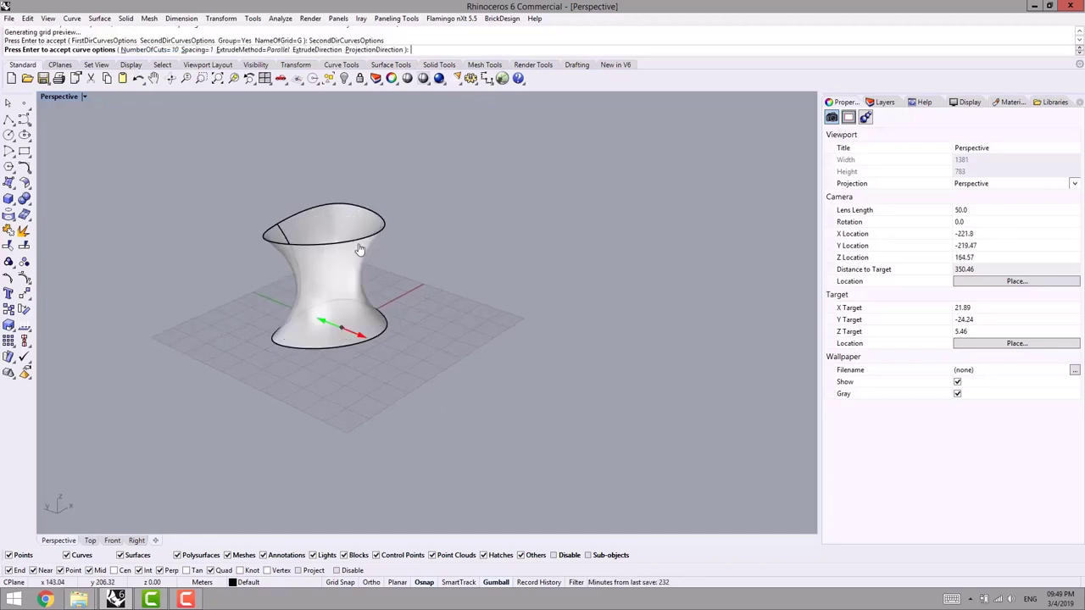
right_drag(373, 251, 347, 332)
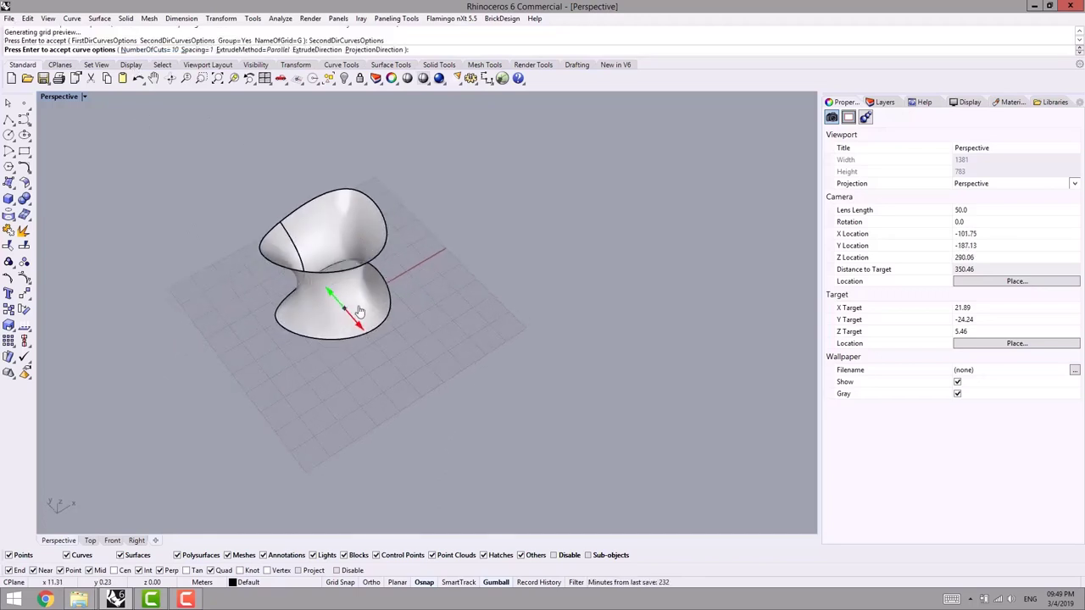
click(255, 50)
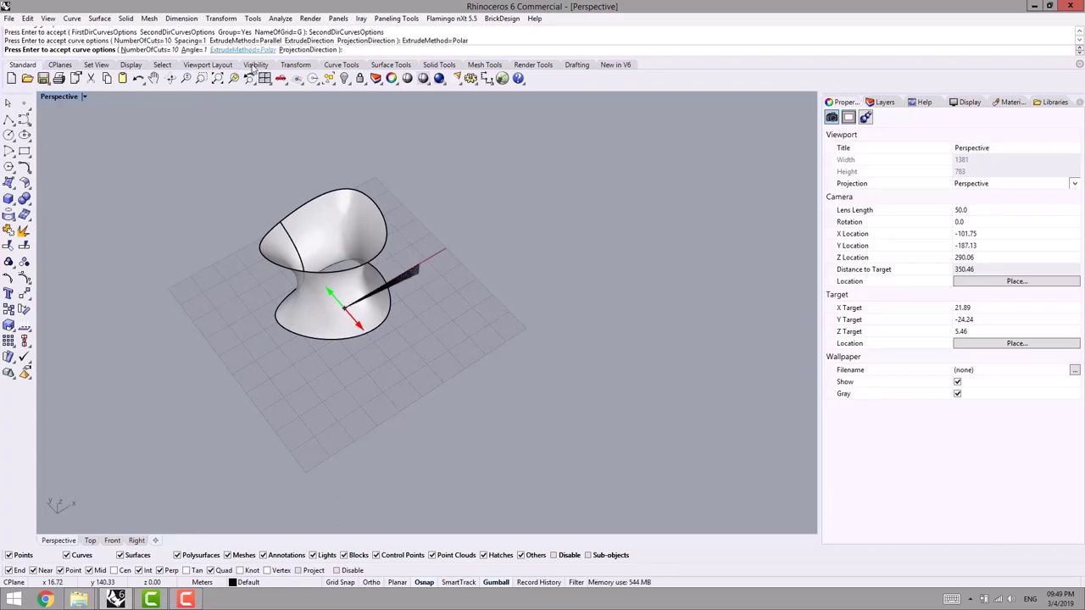
right_drag(381, 334, 368, 301)
scroll(362, 308, up, 4)
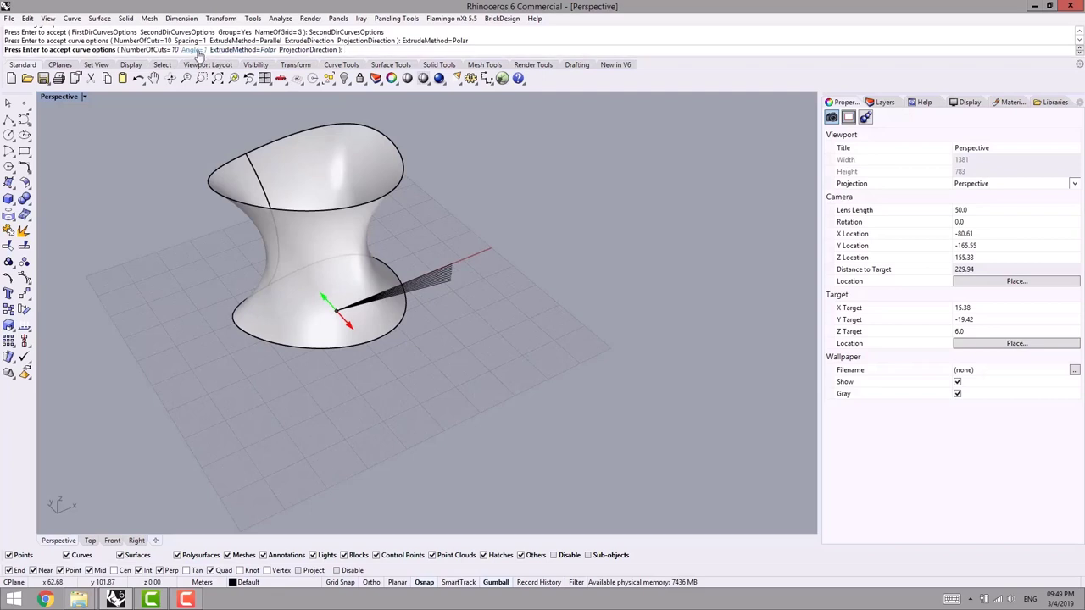
Set the number of cuts for the polar second direction curves to 20
click(158, 51)
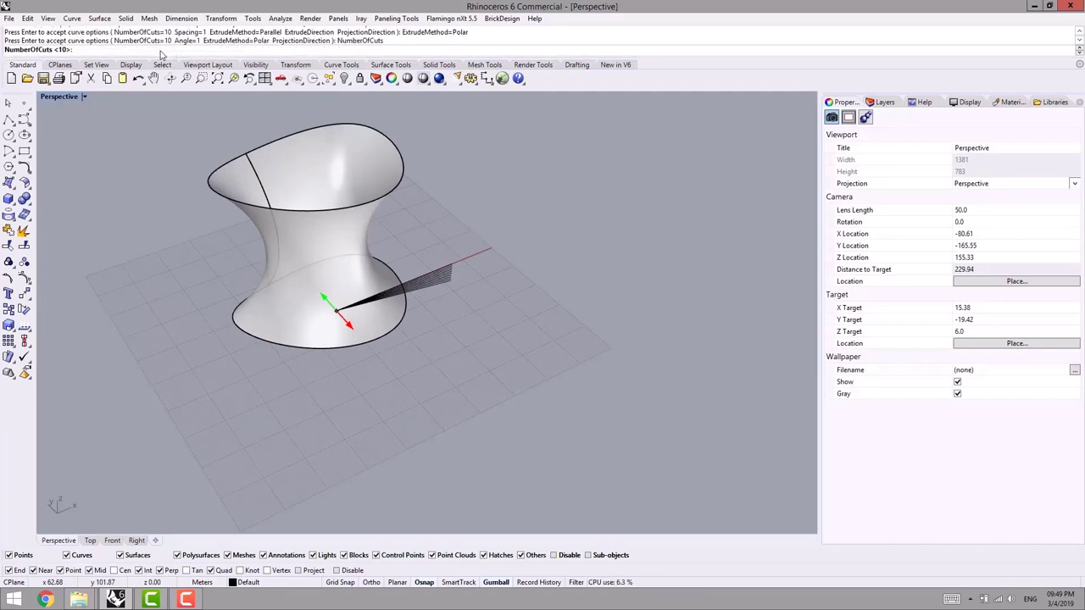
text(20)
key(Return)
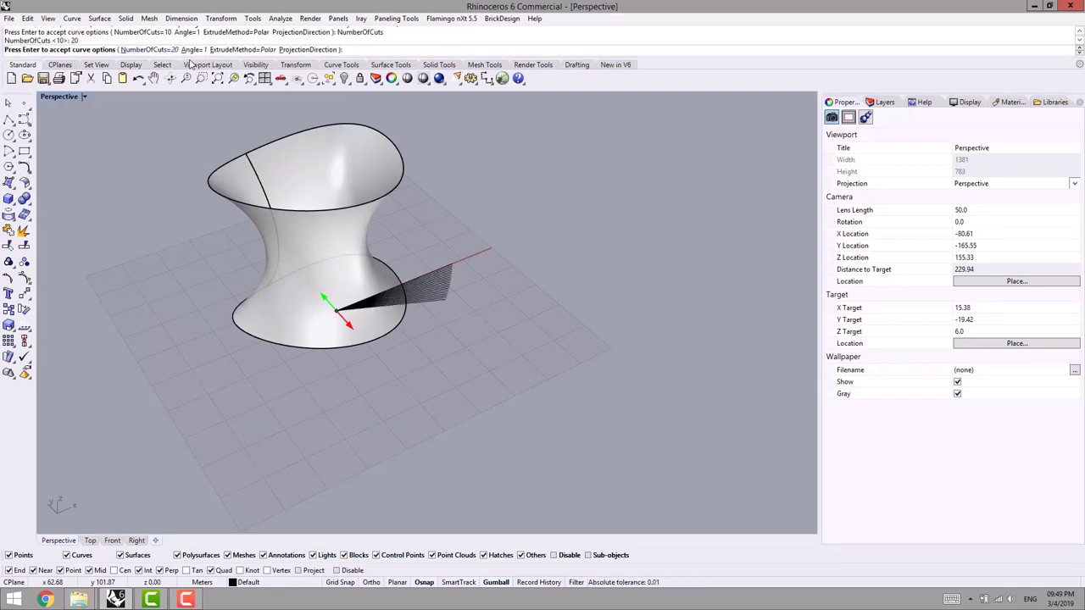
Set the angle of the polar second direction curves to 18
click(187, 51)
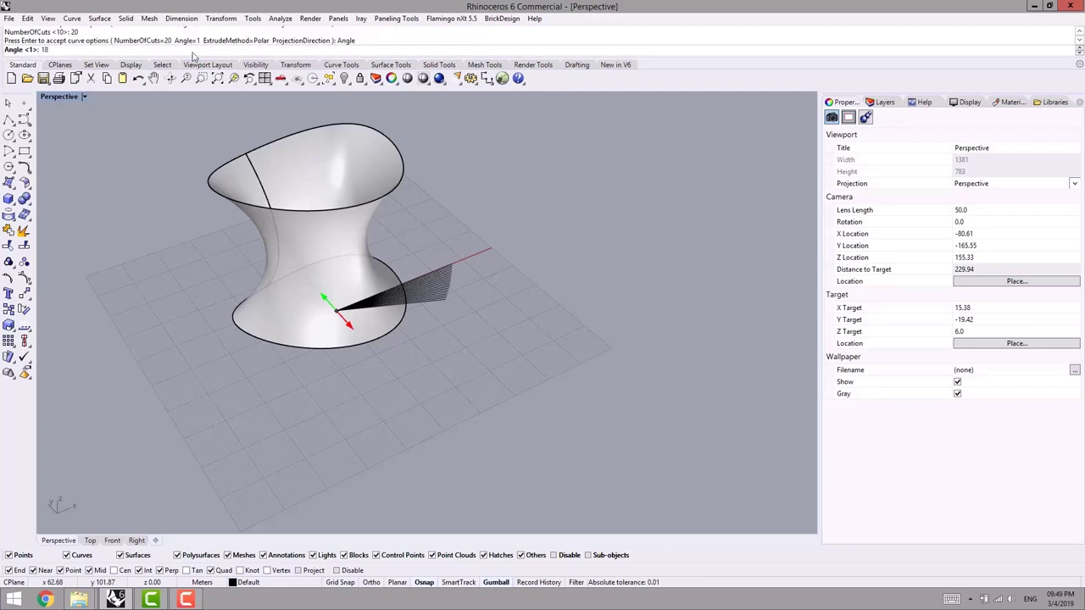
key(Return)
right_drag(351, 230, 367, 213)
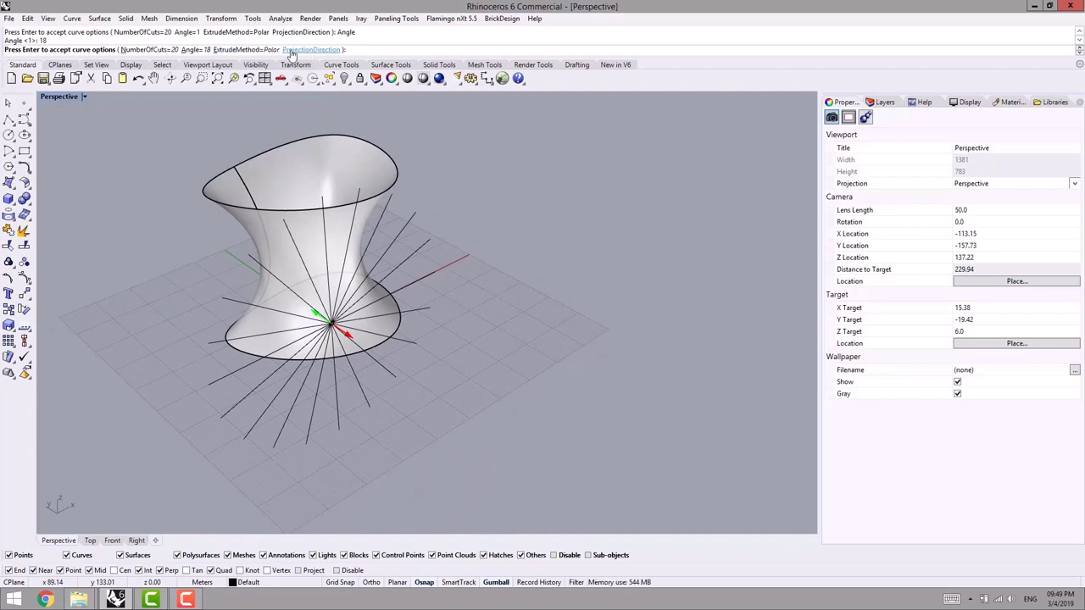
Set the second direction curves' projection direction vertically upward from a point beside the tubular surface's base and accept the curve options
click(310, 50)
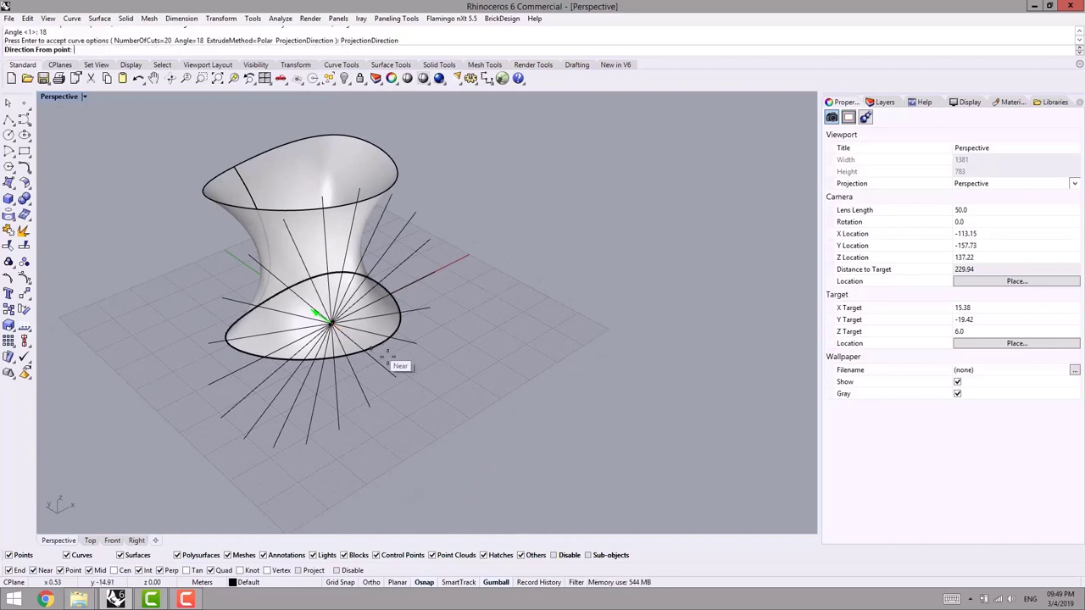
click(427, 376)
click(490, 225)
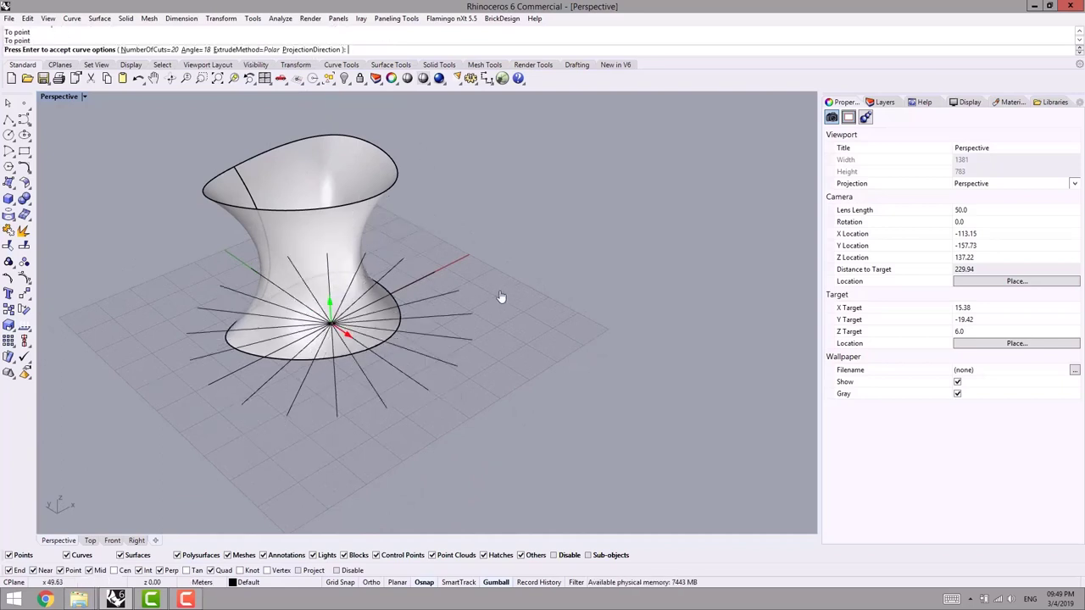
right_drag(501, 300, 428, 292)
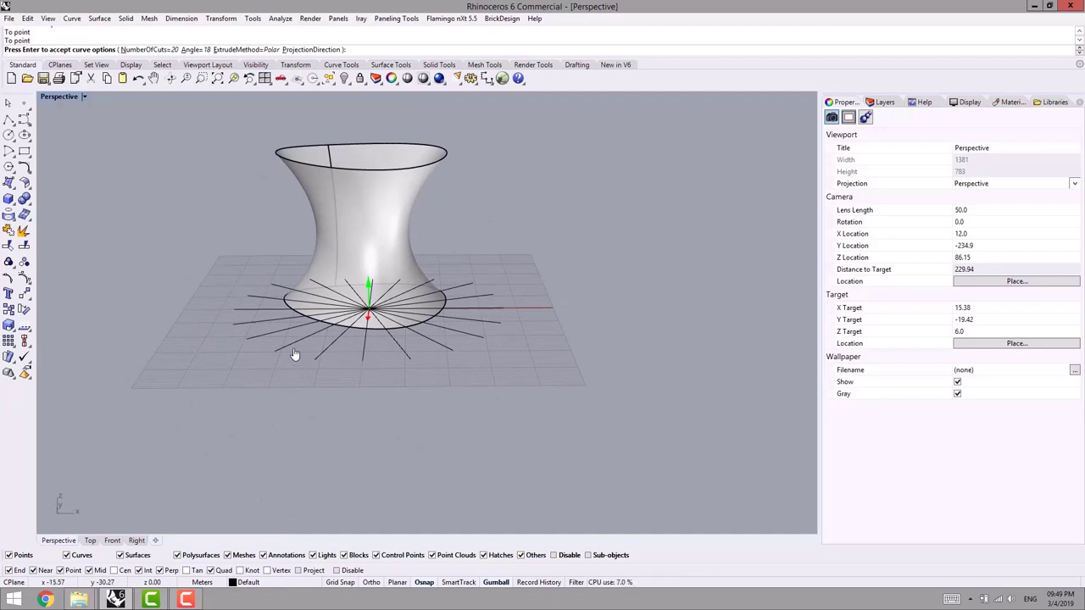
right_drag(375, 259, 273, 351)
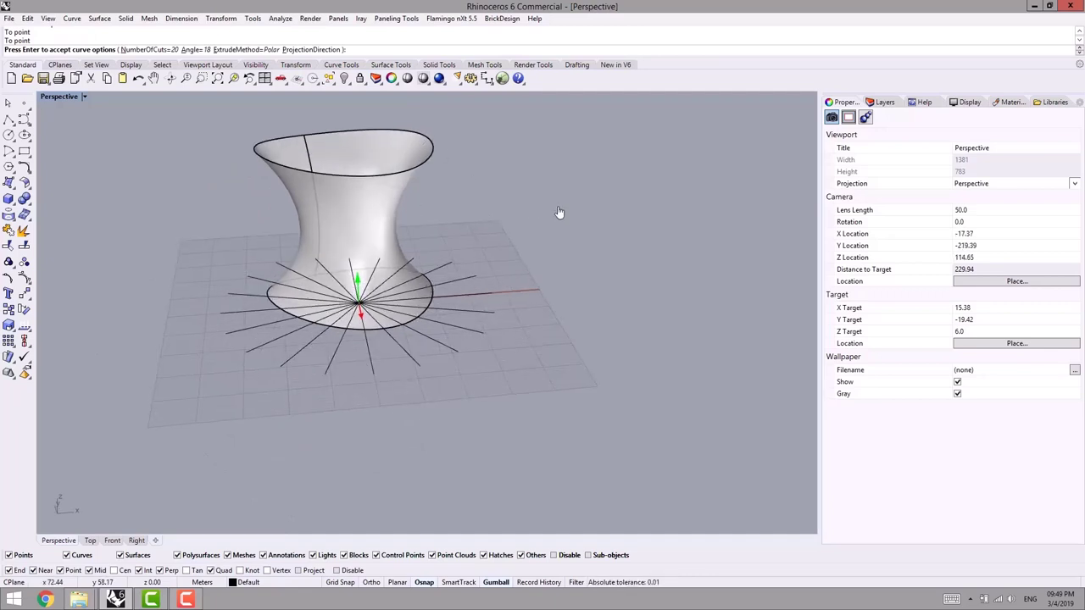
key(Return)
Check the grid preview around the tubular surface from several angles and accept the Two Direction Curves Projection grid
right_drag(552, 269, 572, 307)
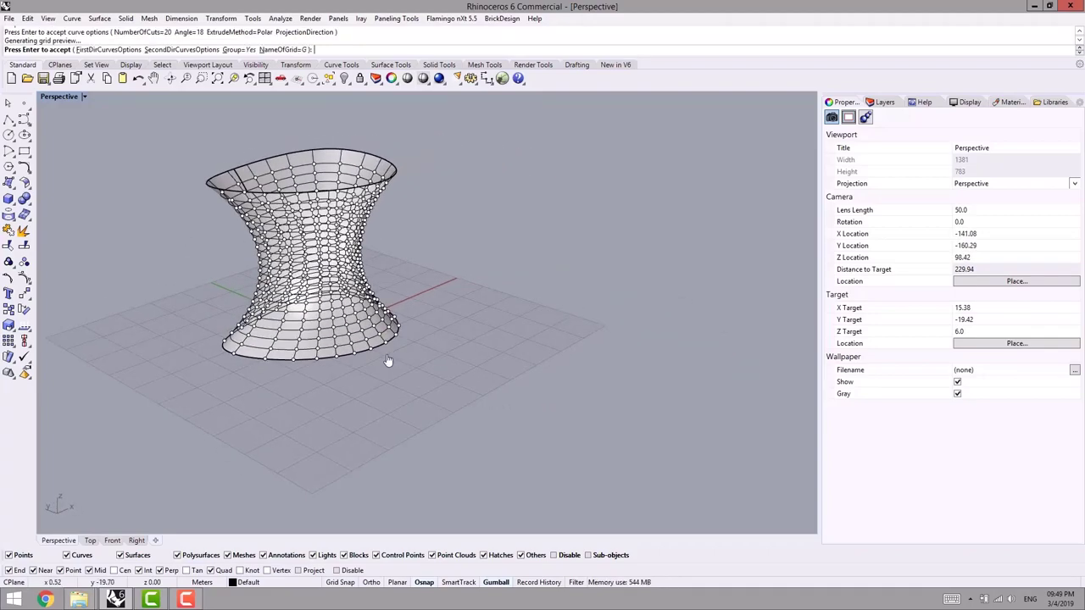
right_drag(388, 361, 329, 377)
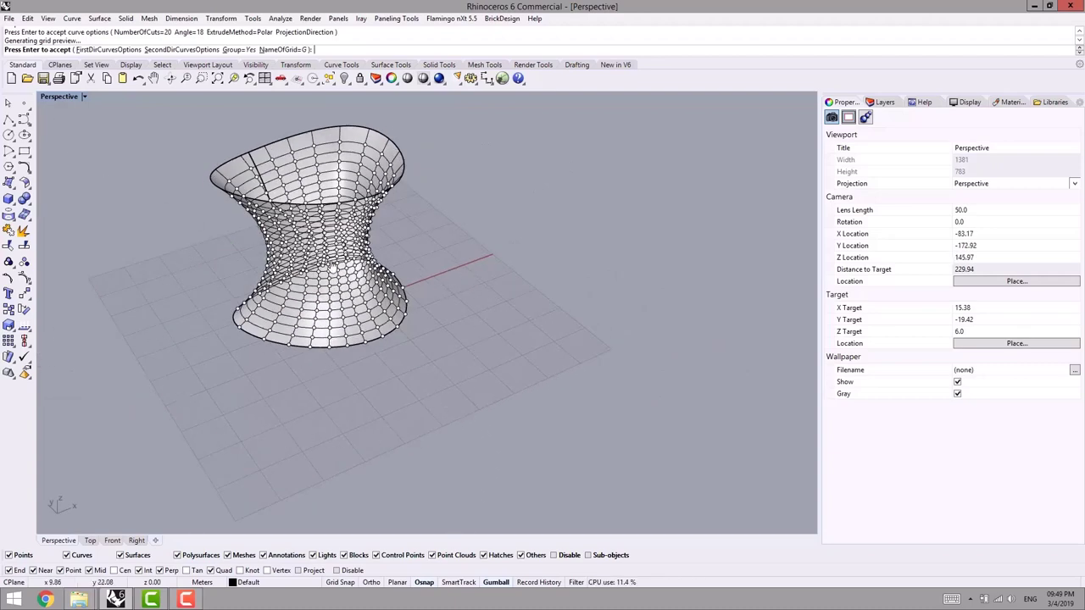
right_drag(344, 289, 353, 275)
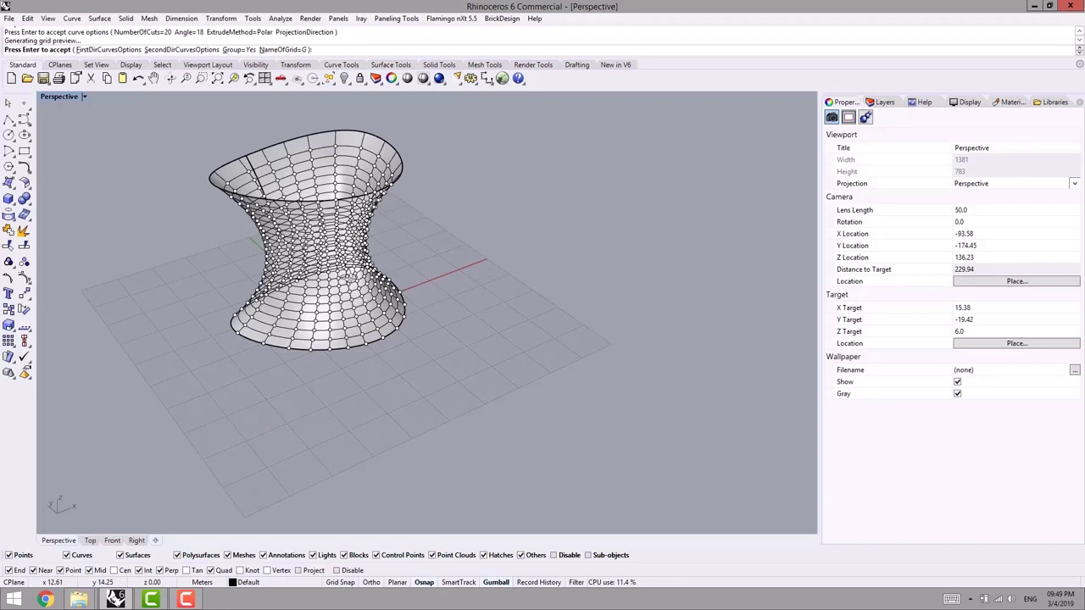
right_drag(440, 137, 408, 415)
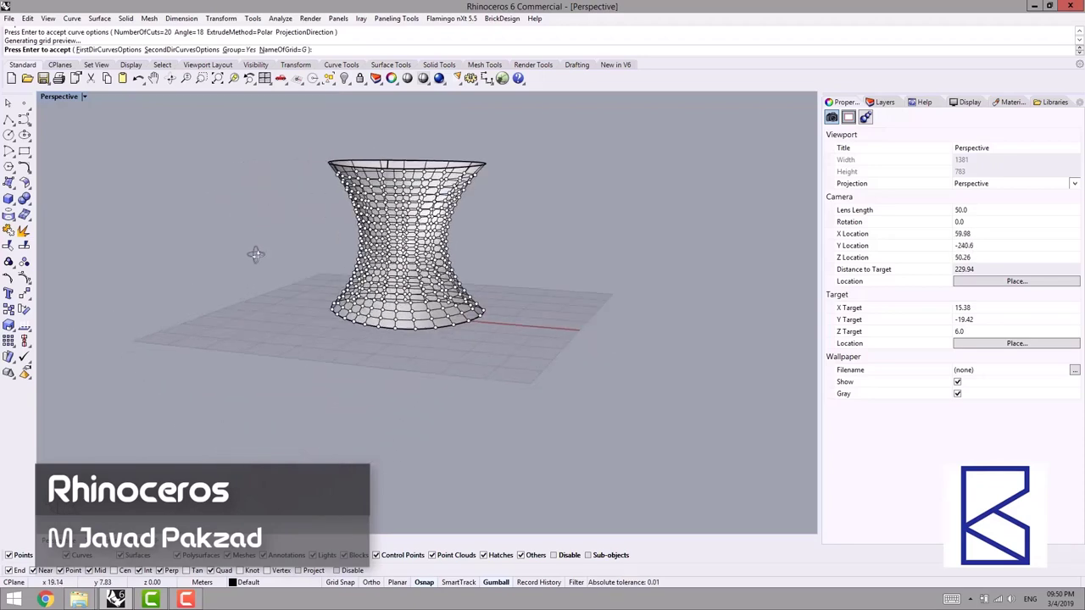
key(Return)
right_drag(227, 329, 452, 321)
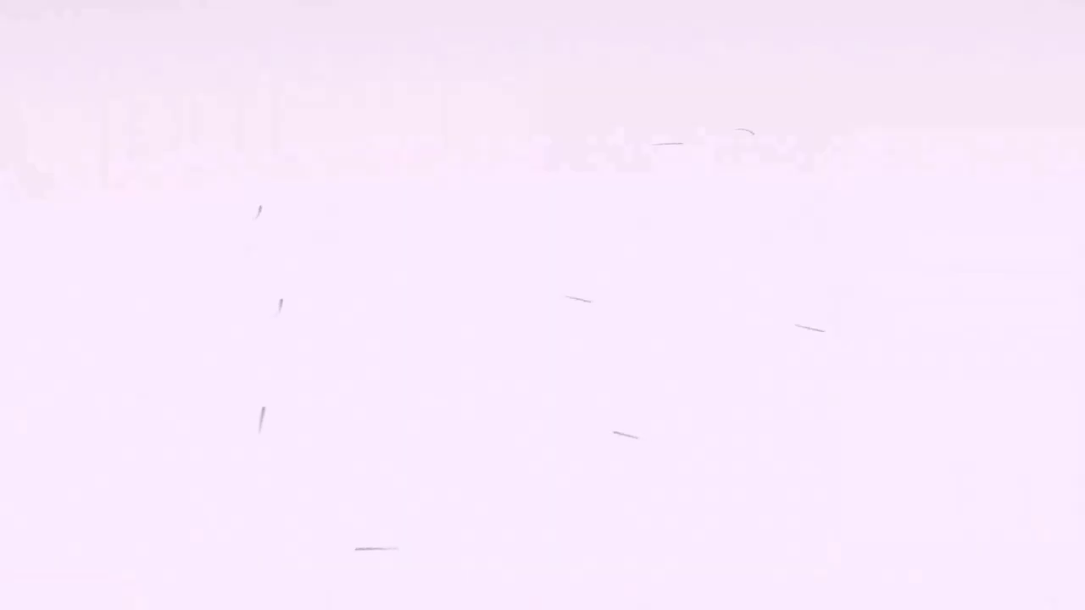